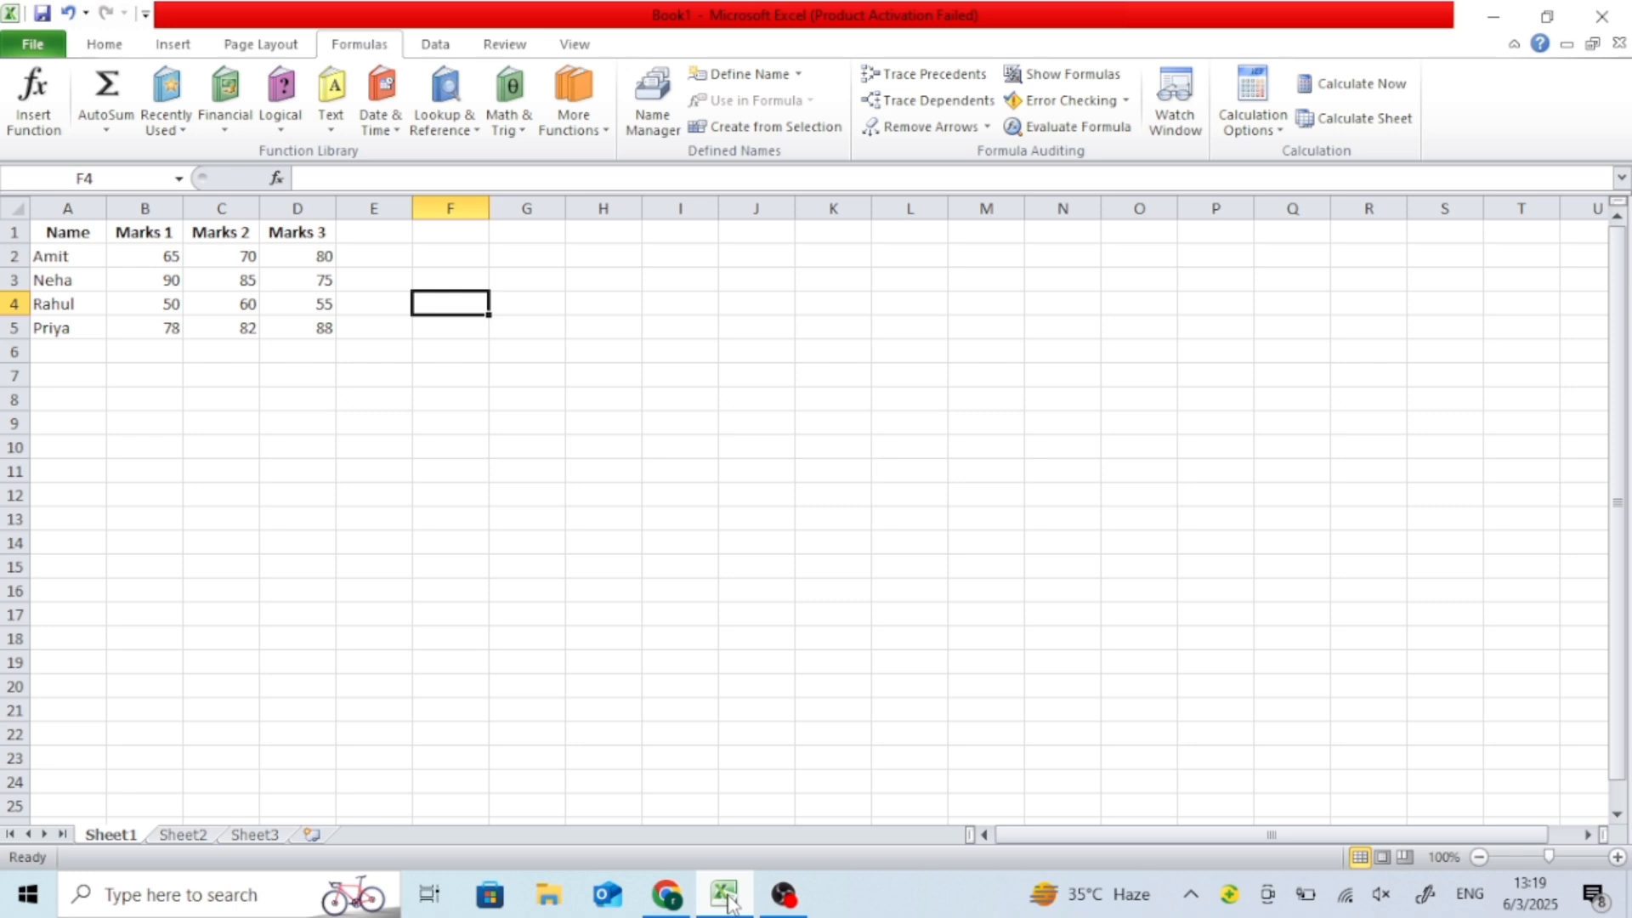
Step: Browse the Math & Trig functions available for insertion, then close the function list without inserting one
left_click(34, 100)
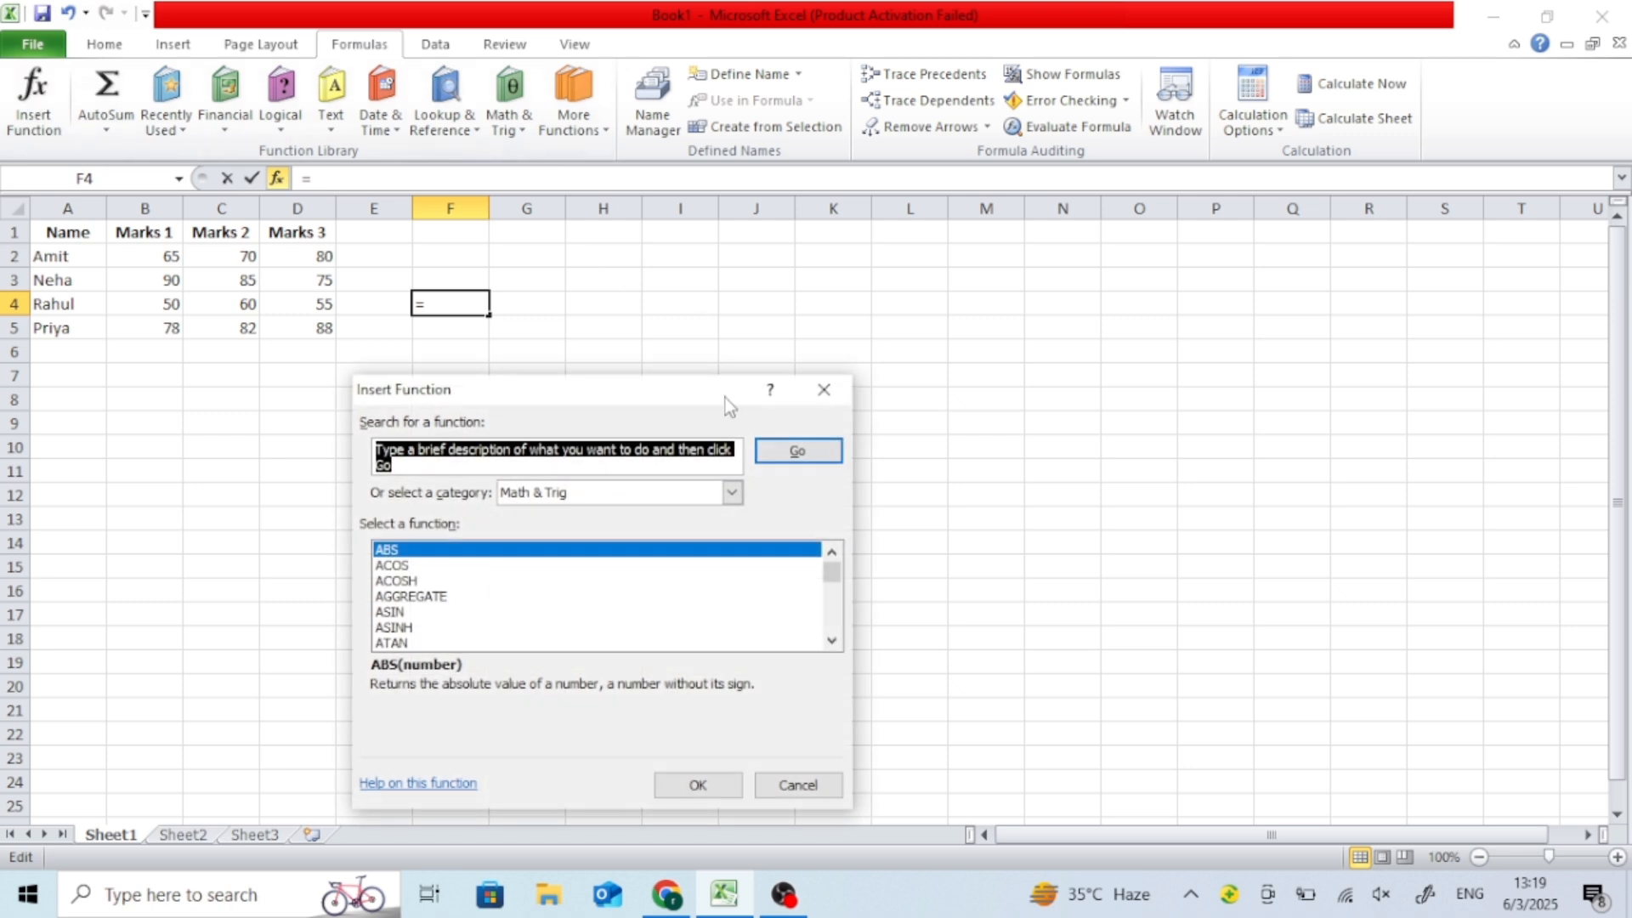
left_click(832, 641)
left_click(833, 641)
left_click(832, 641)
left_click(832, 641)
left_click(833, 641)
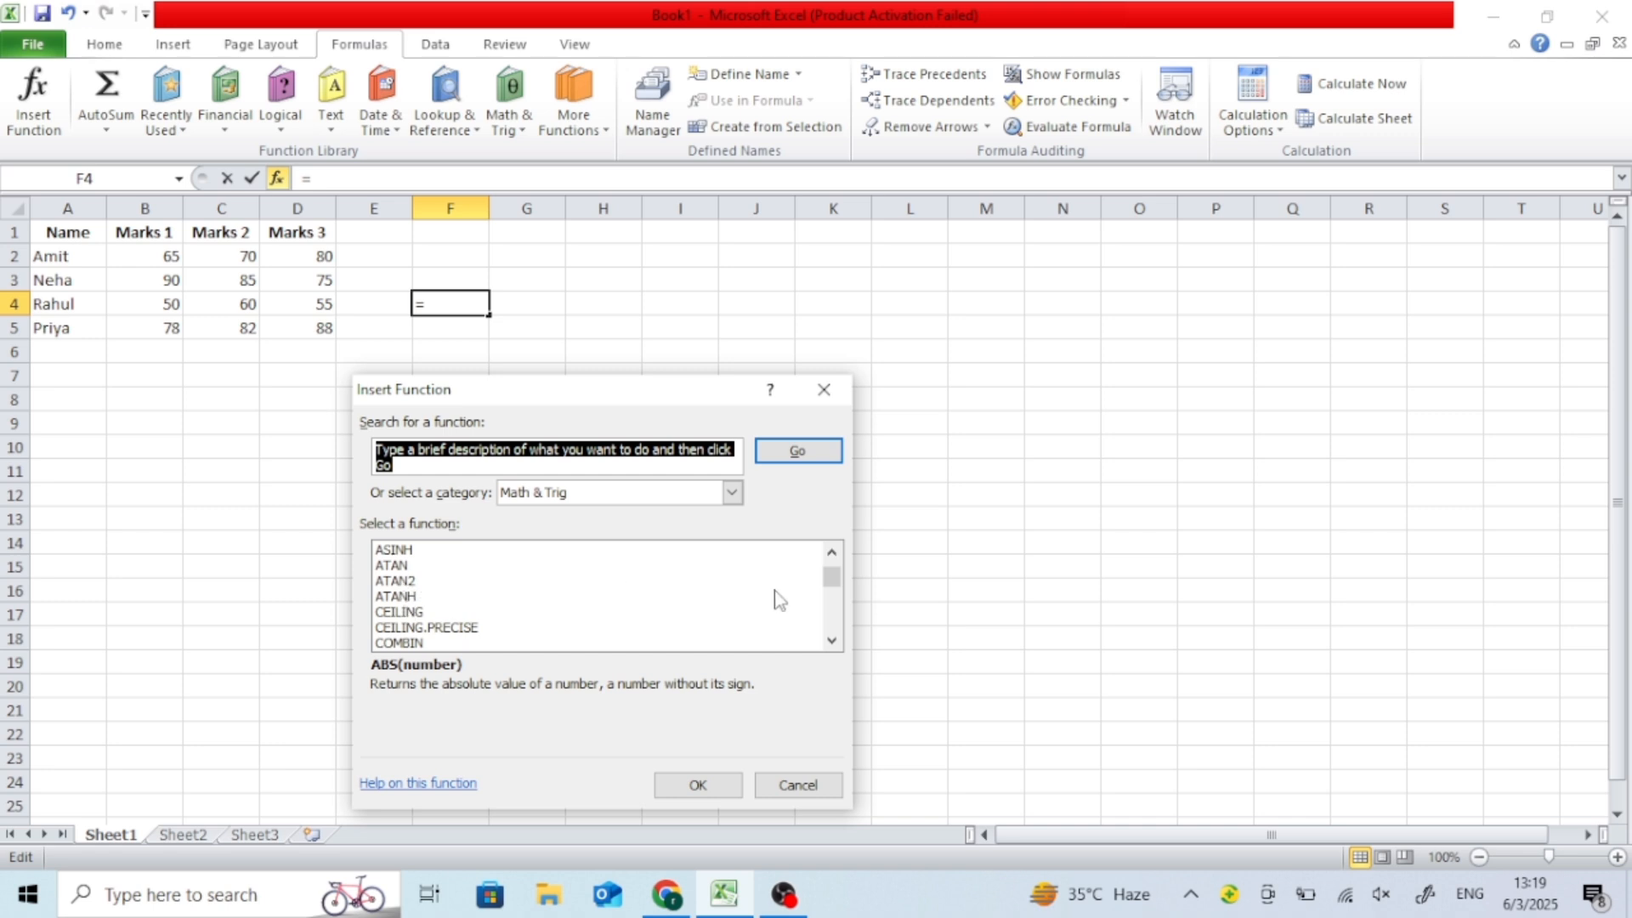
left_click_drag(831, 577, 831, 563)
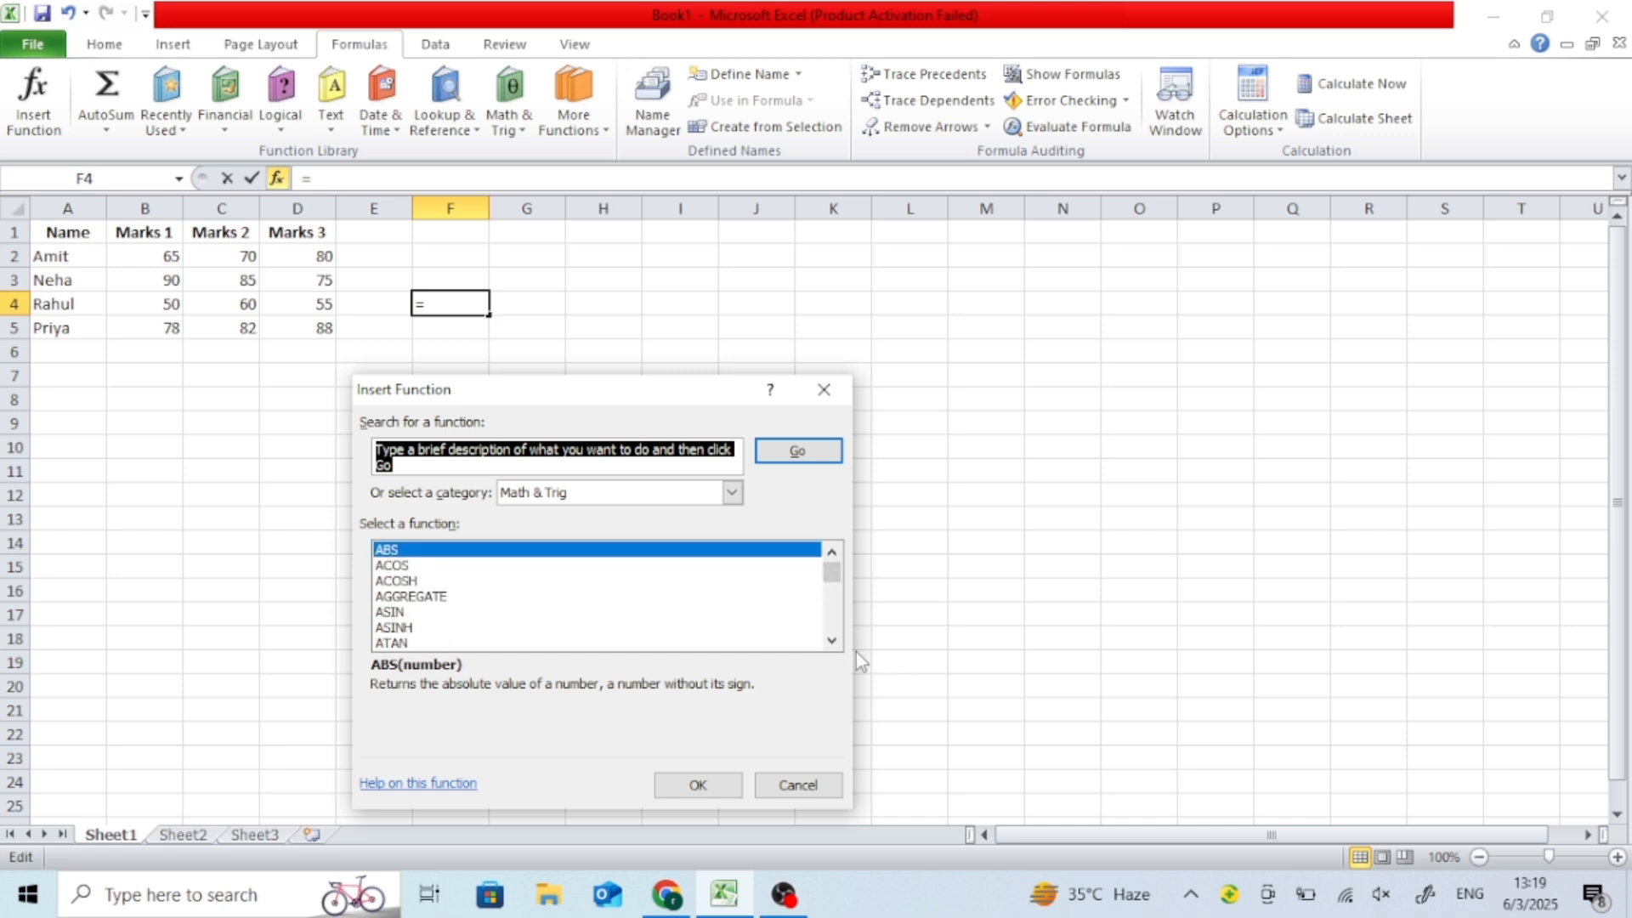
left_click(831, 640)
left_click(831, 640)
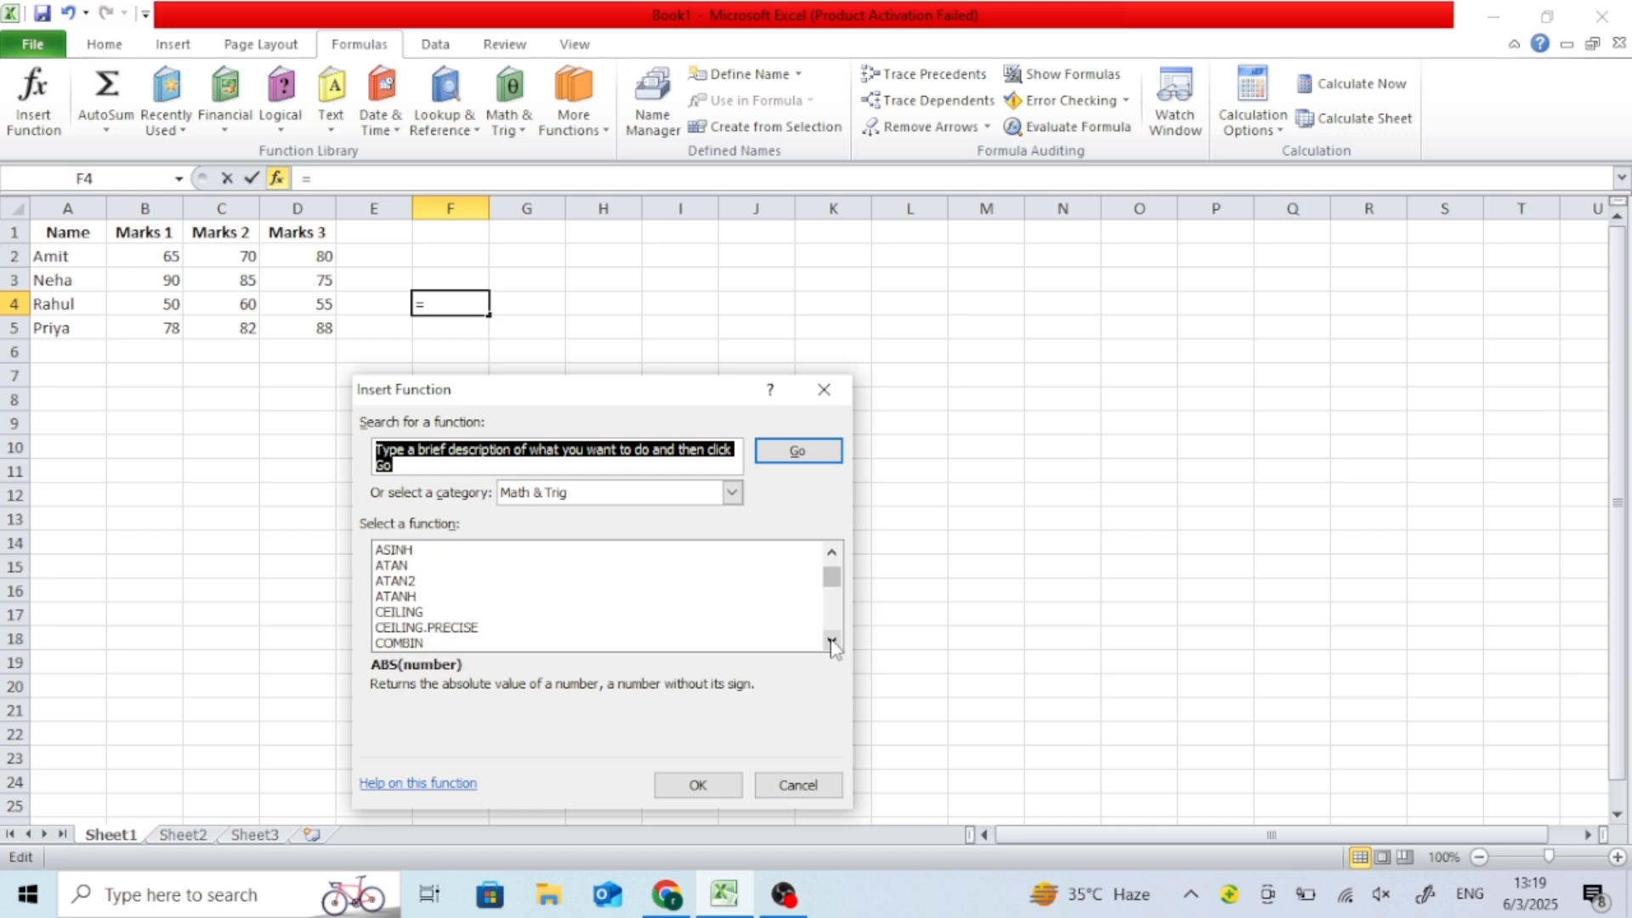
left_click(832, 640)
left_click(832, 642)
left_click(832, 642)
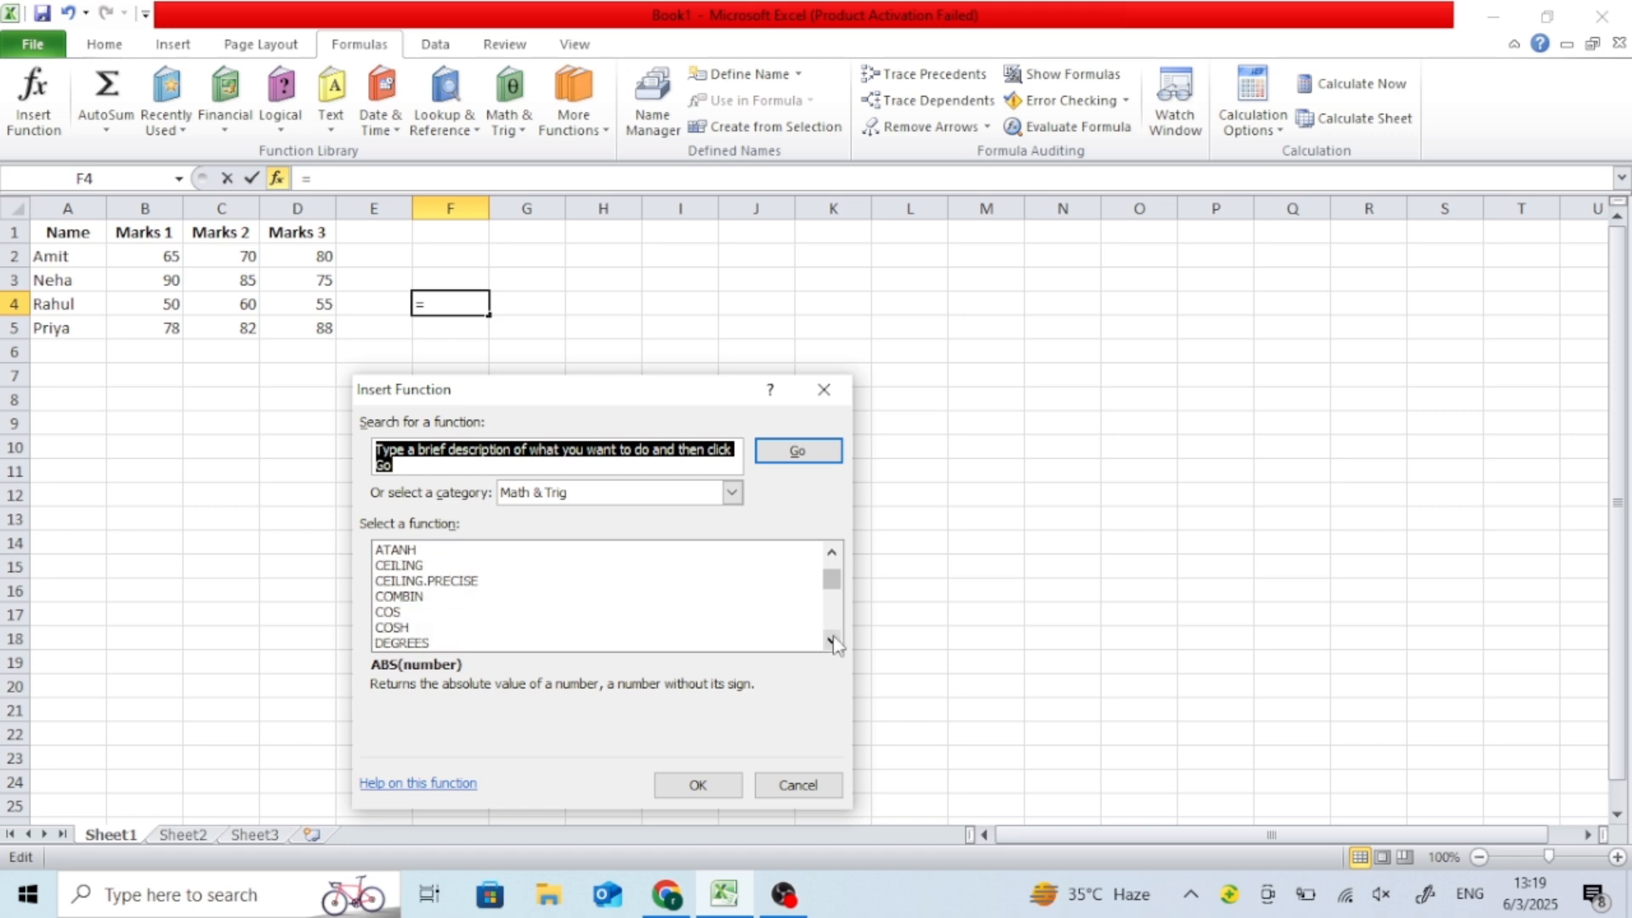
left_click(823, 389)
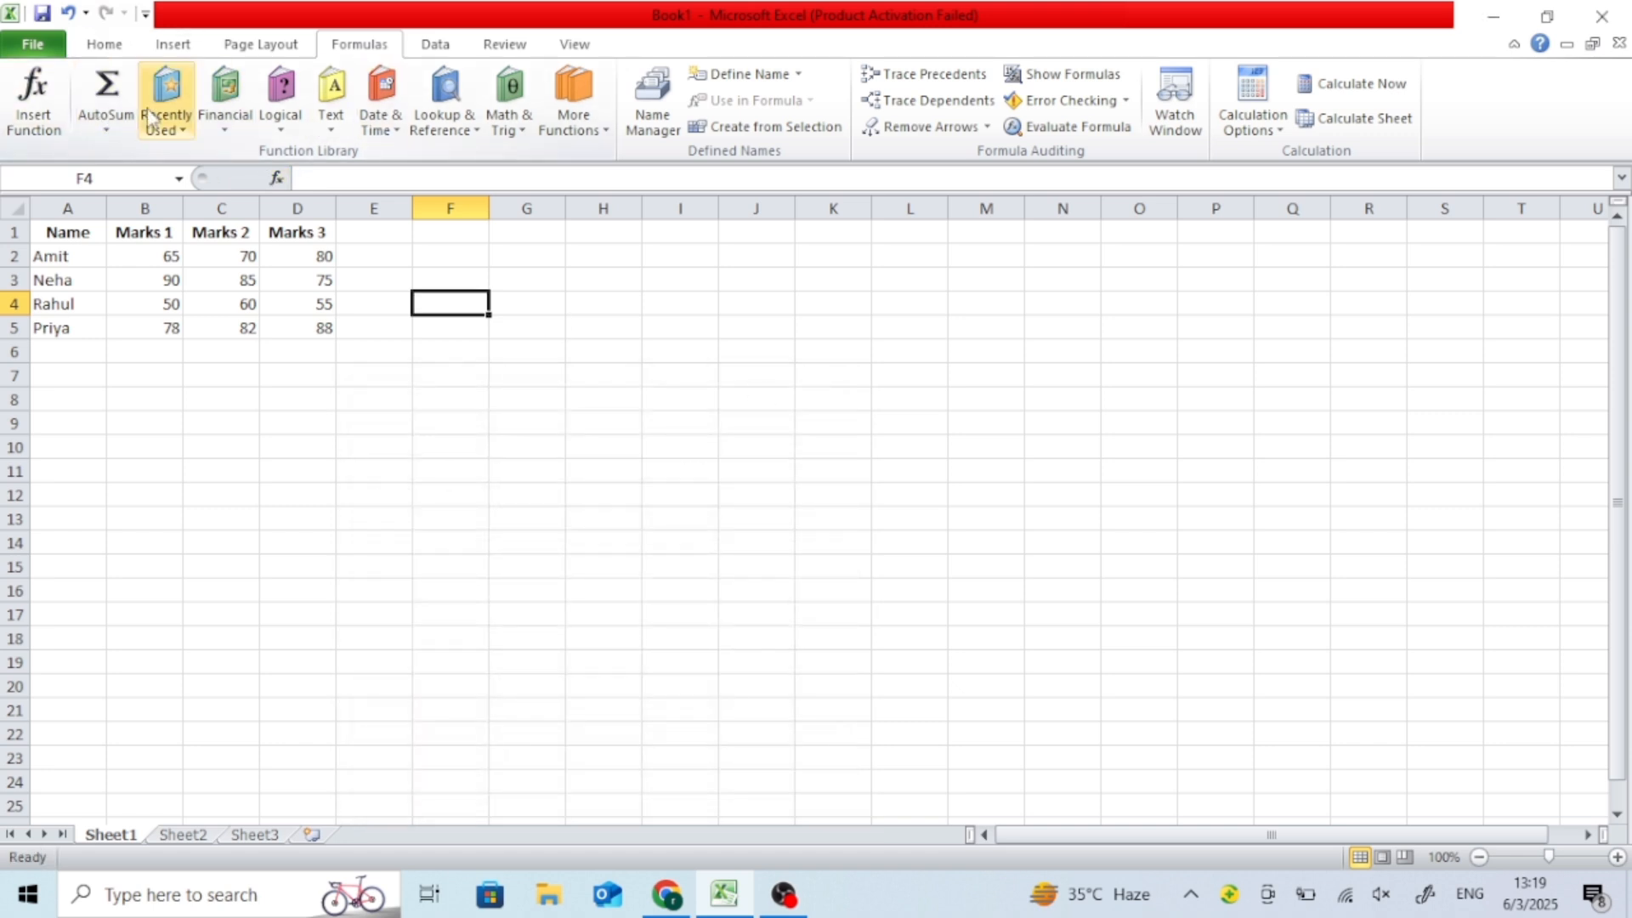
Step: Review the functions offered under AutoSum, Recently Used, Financial, Logical, Text, Date & Time, Lookup & Reference, Math & Trig and More Functions
left_click(107, 127)
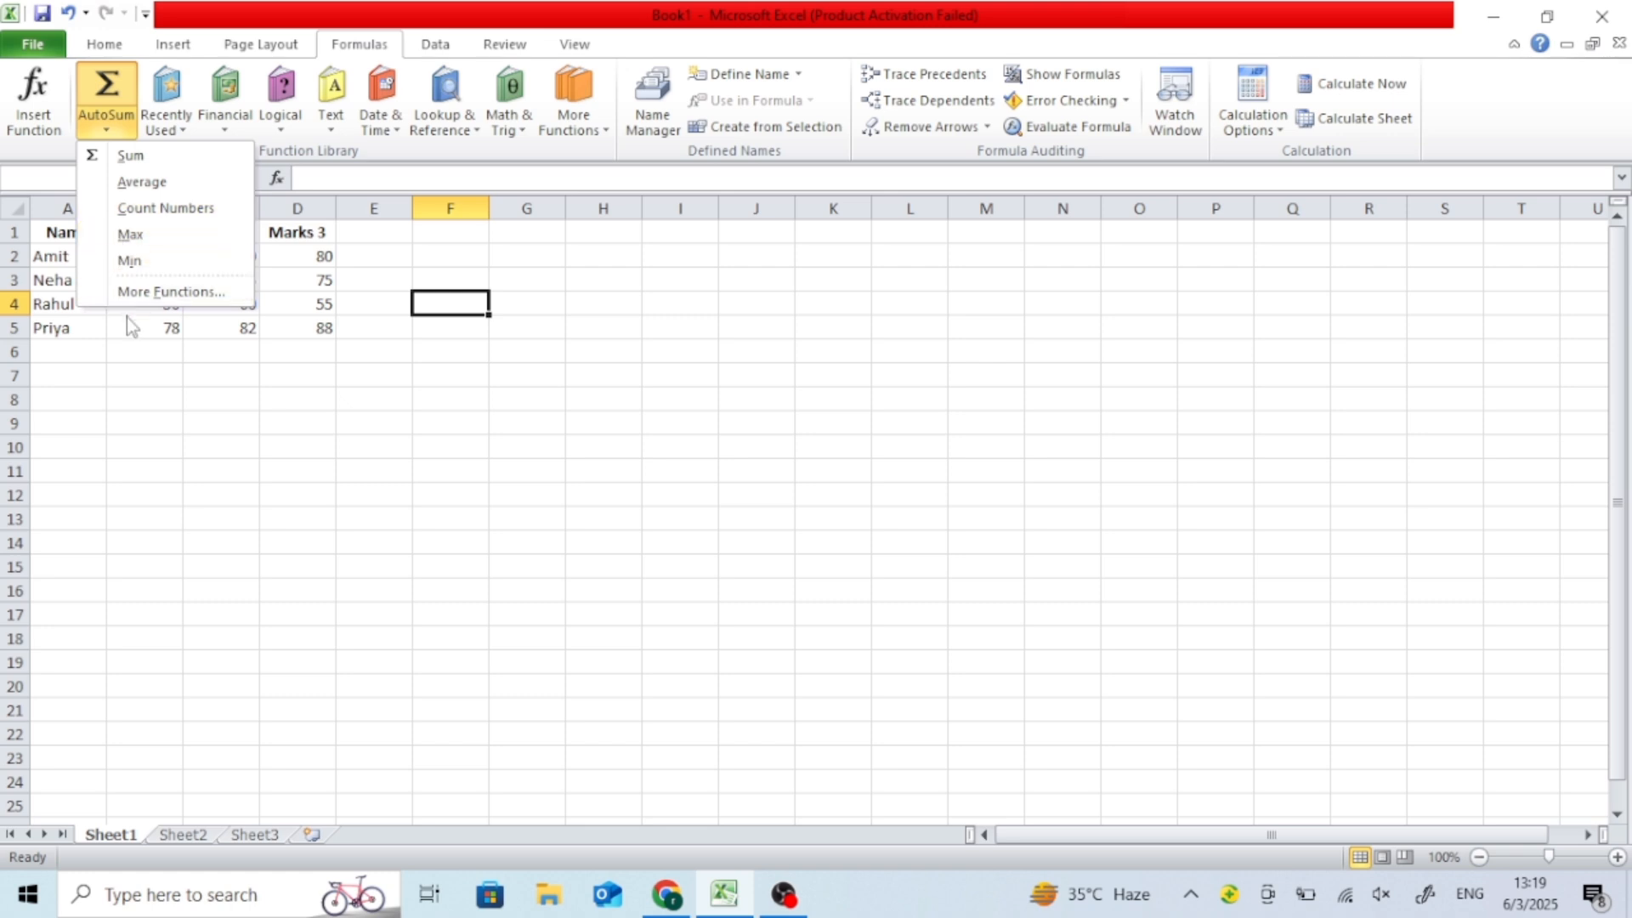
left_click(192, 367)
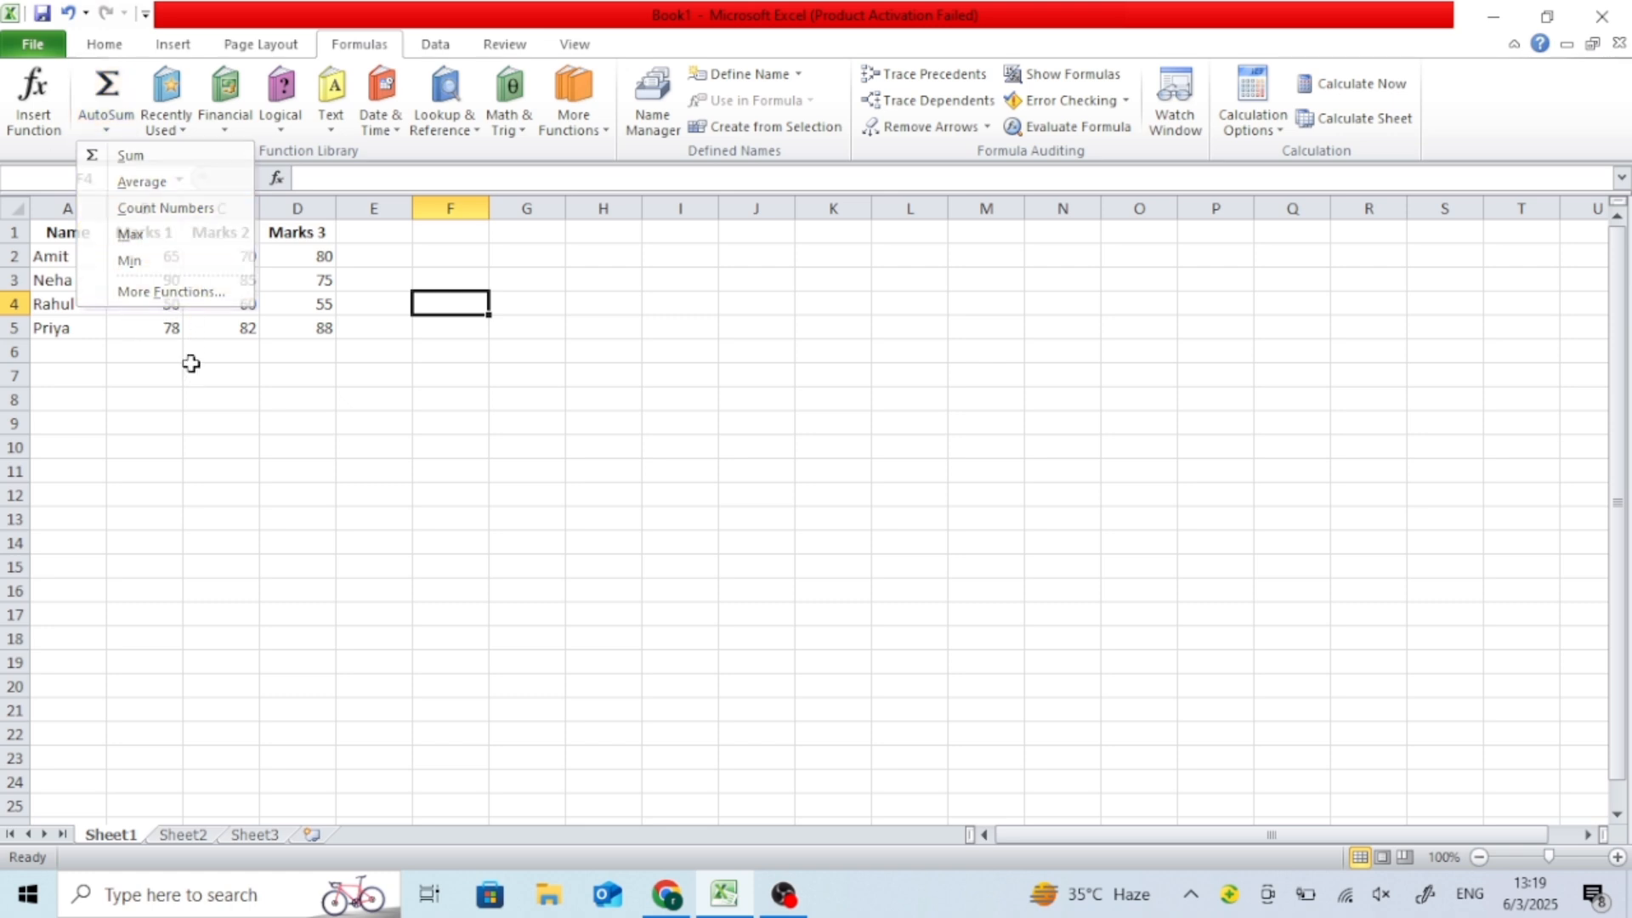
left_click(181, 131)
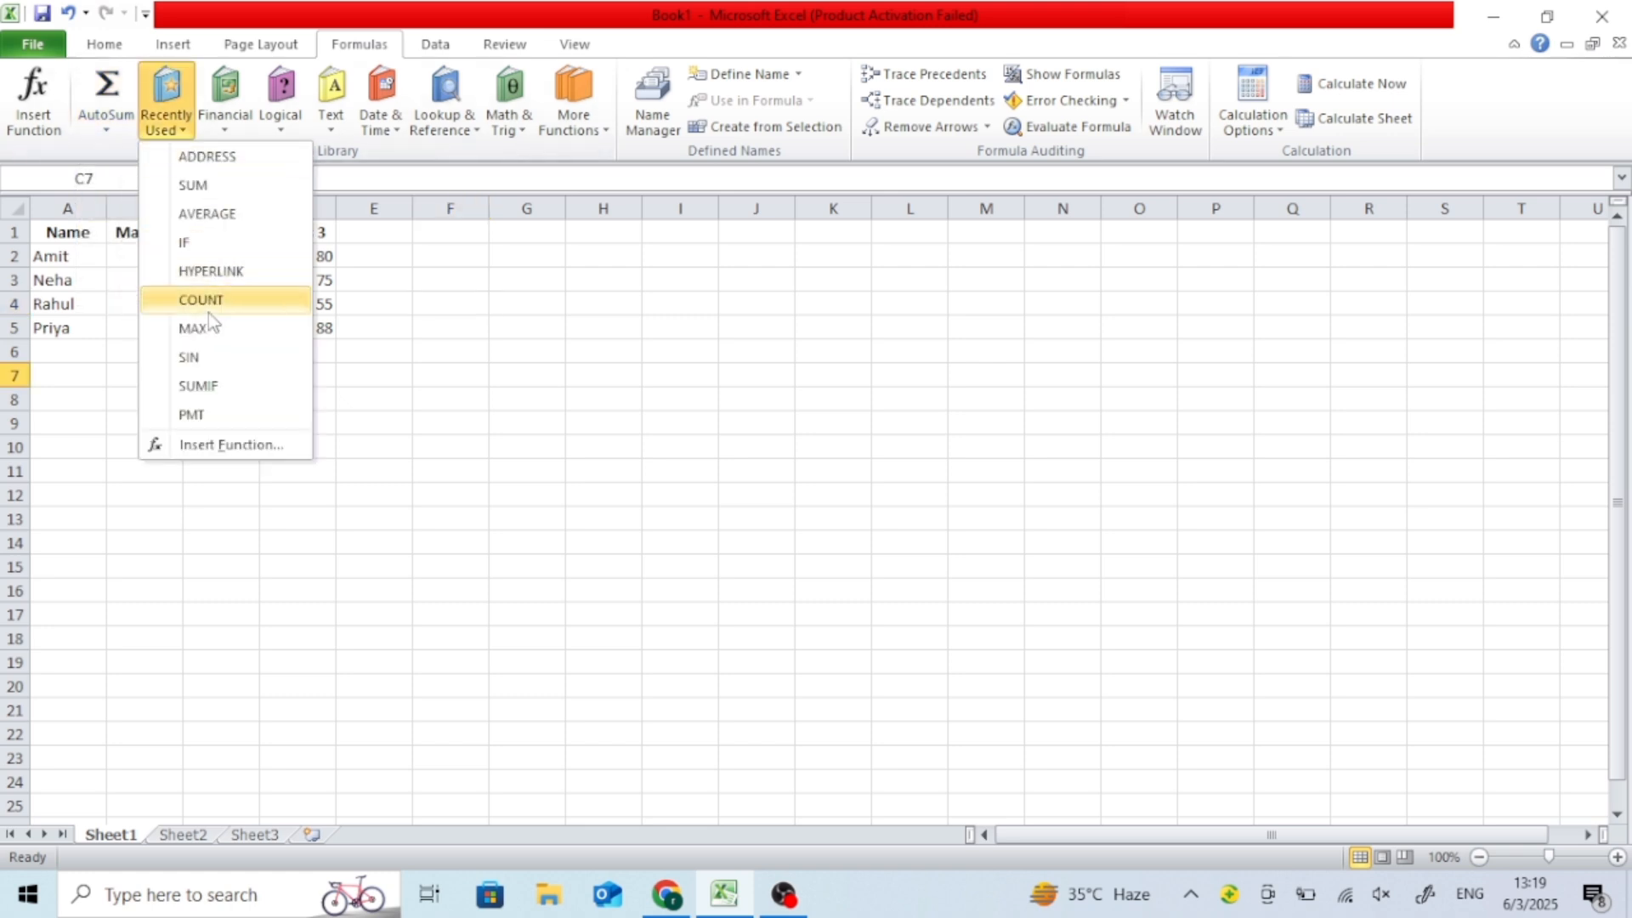
left_click(227, 137)
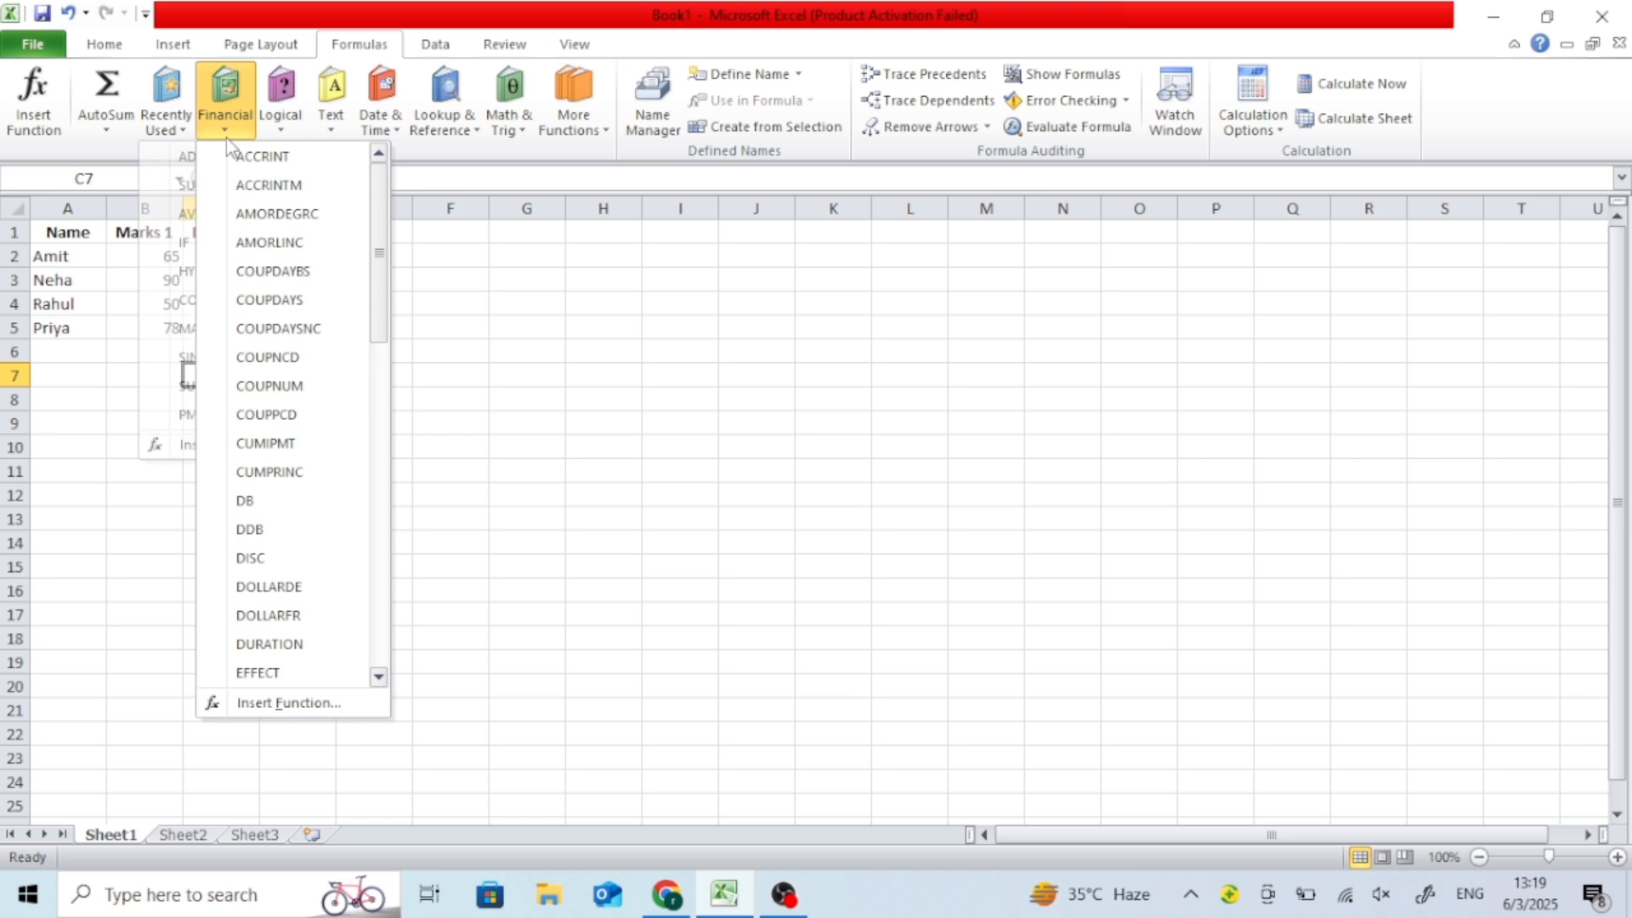
left_click(279, 115)
left_click(330, 136)
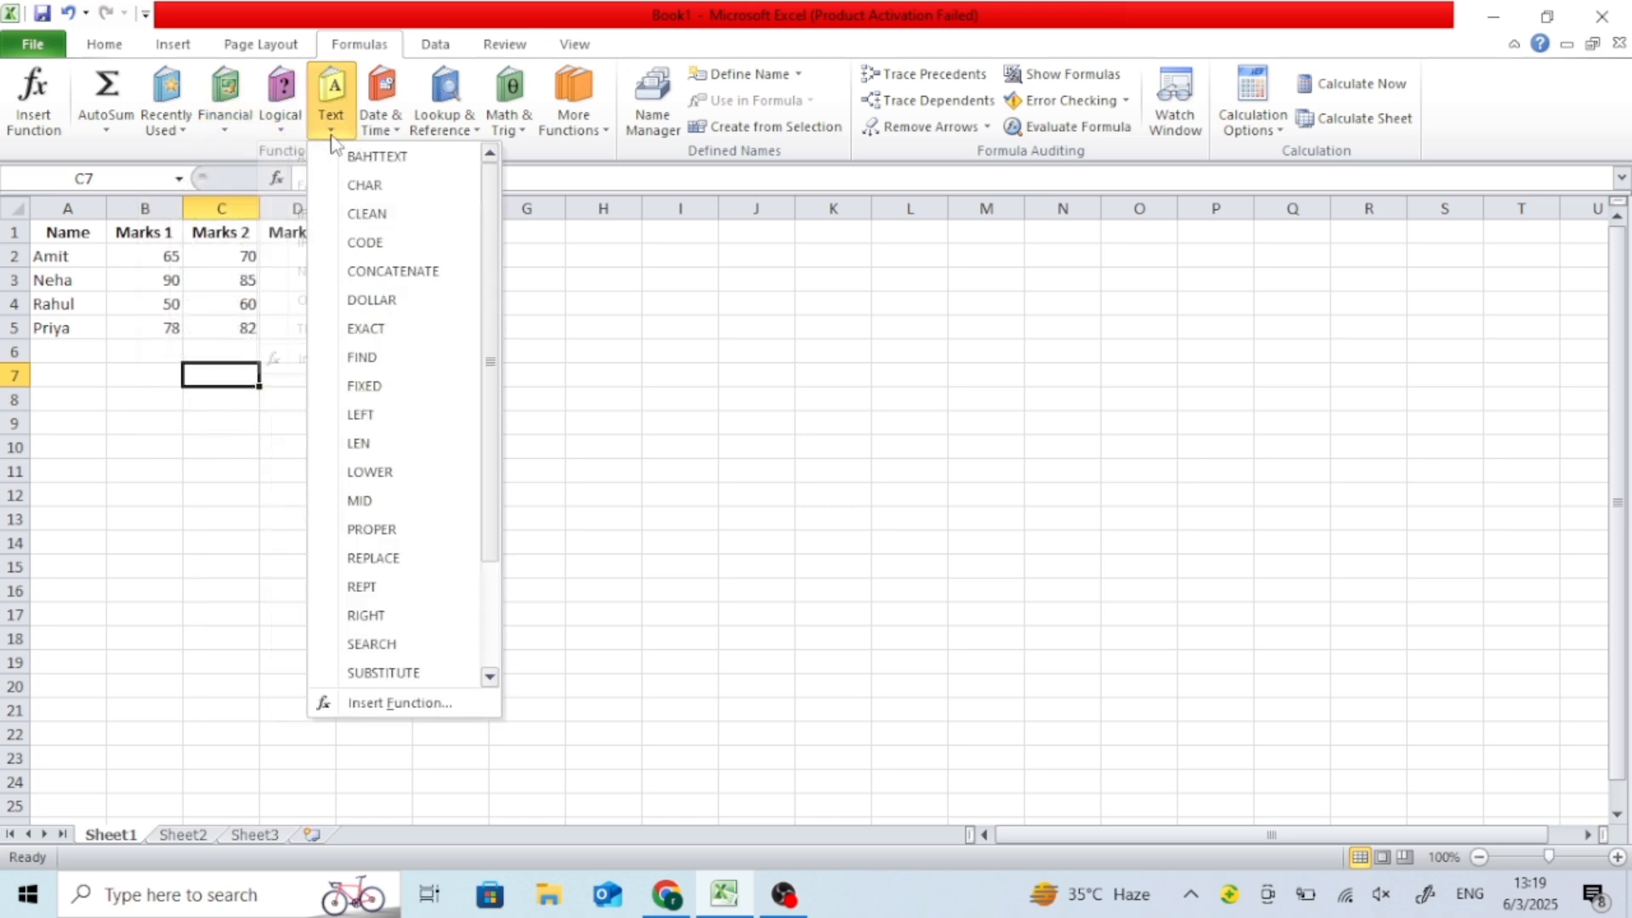
left_click(382, 123)
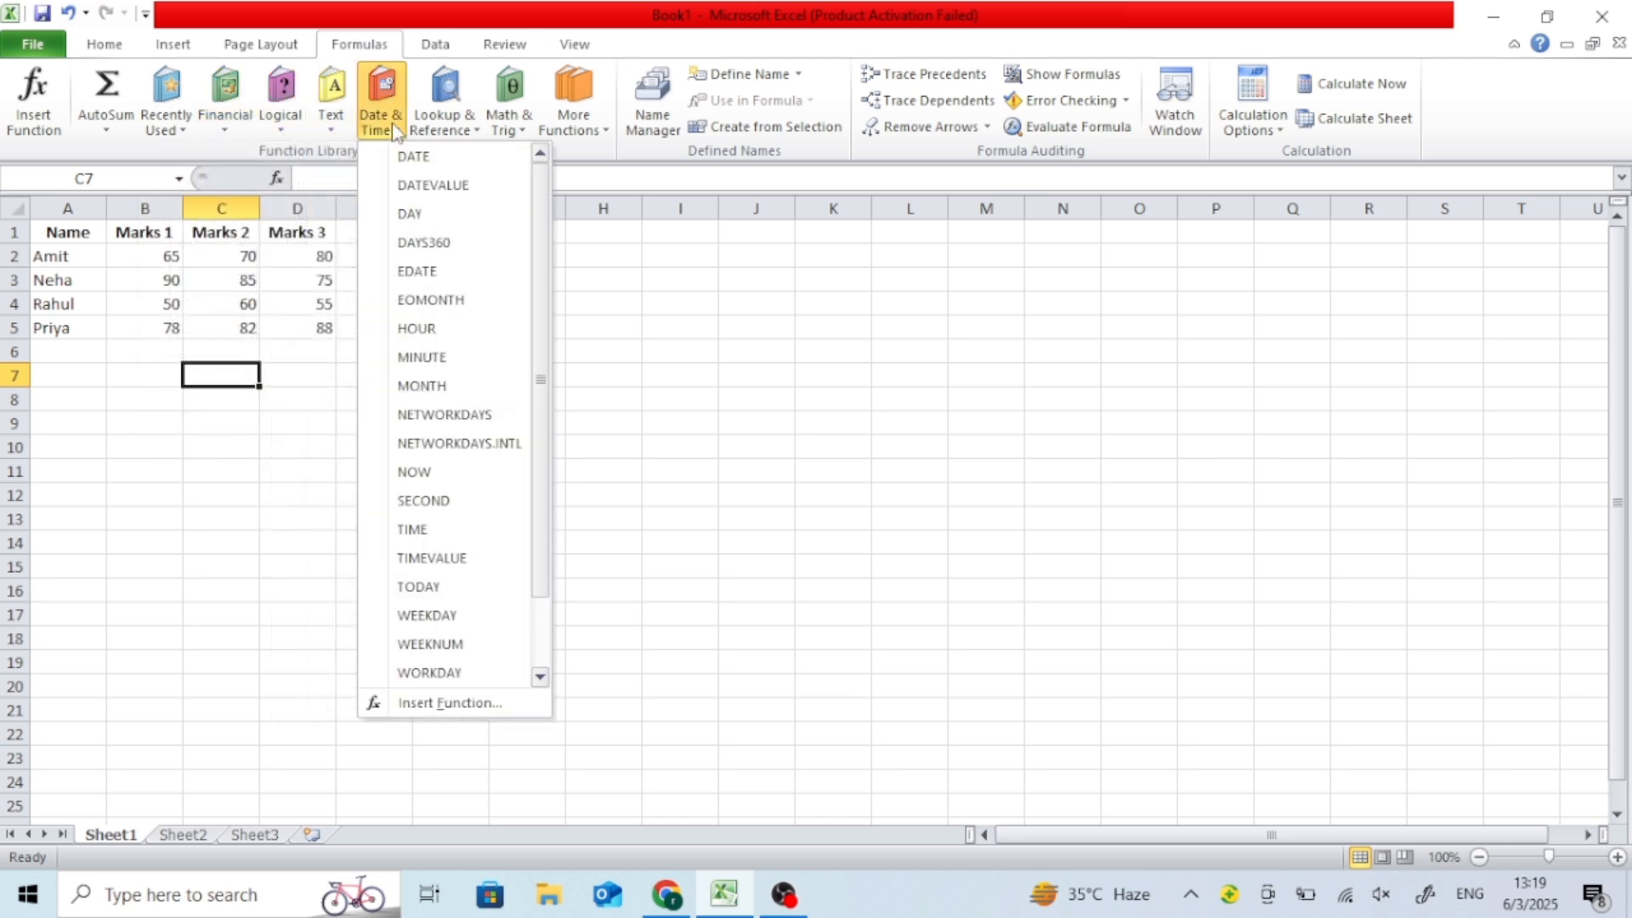
left_click(452, 136)
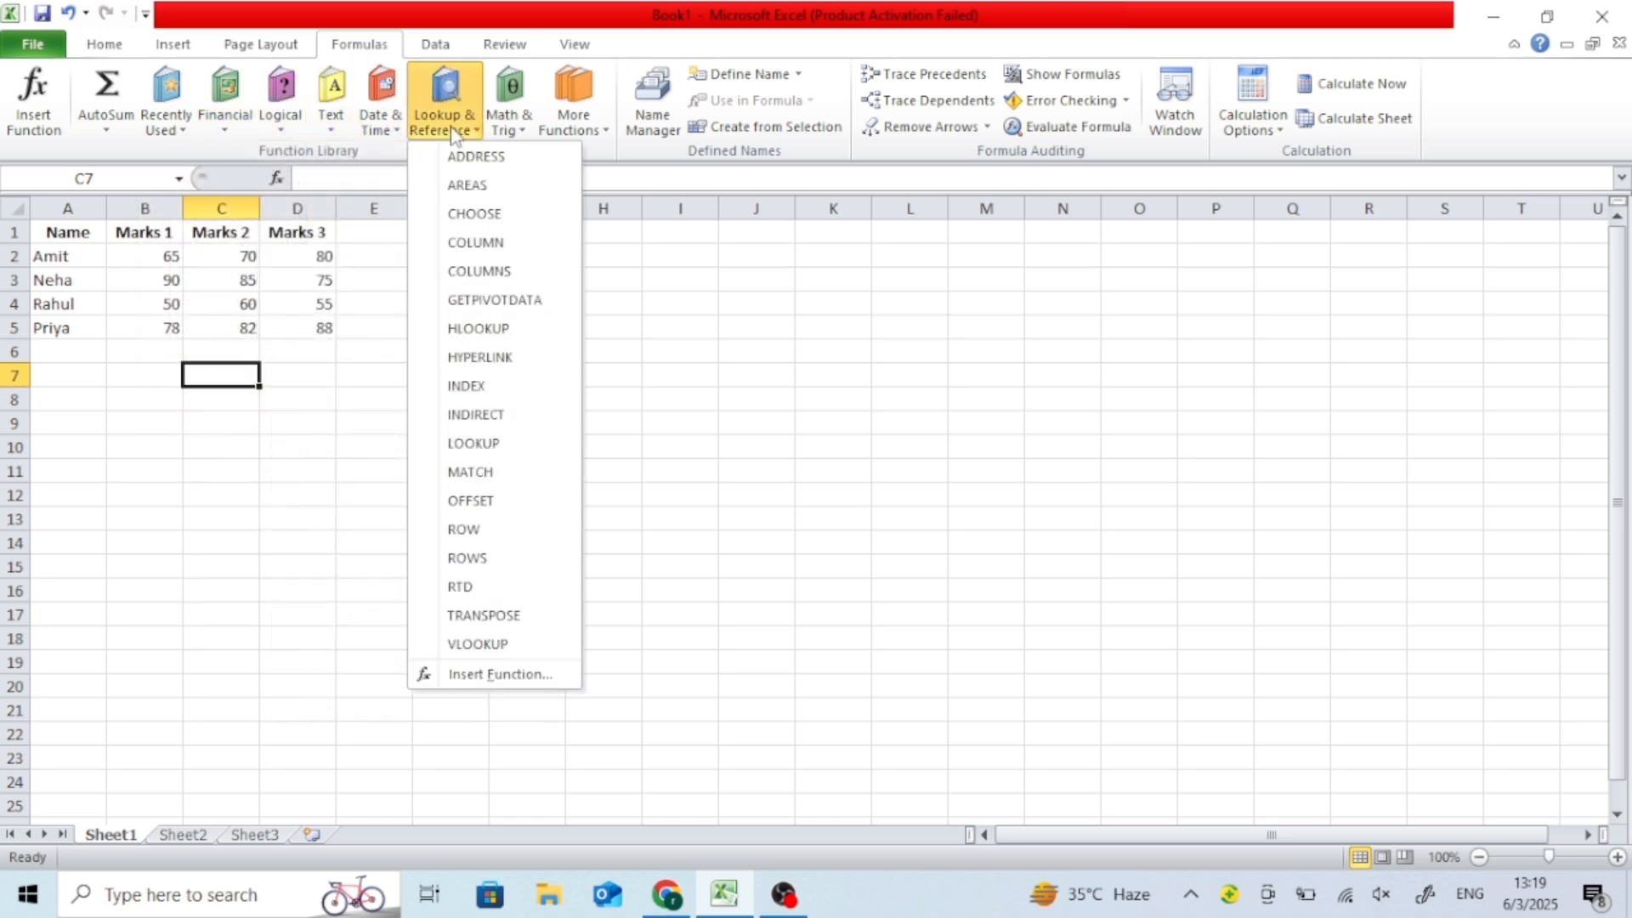
left_click(513, 132)
left_click(581, 136)
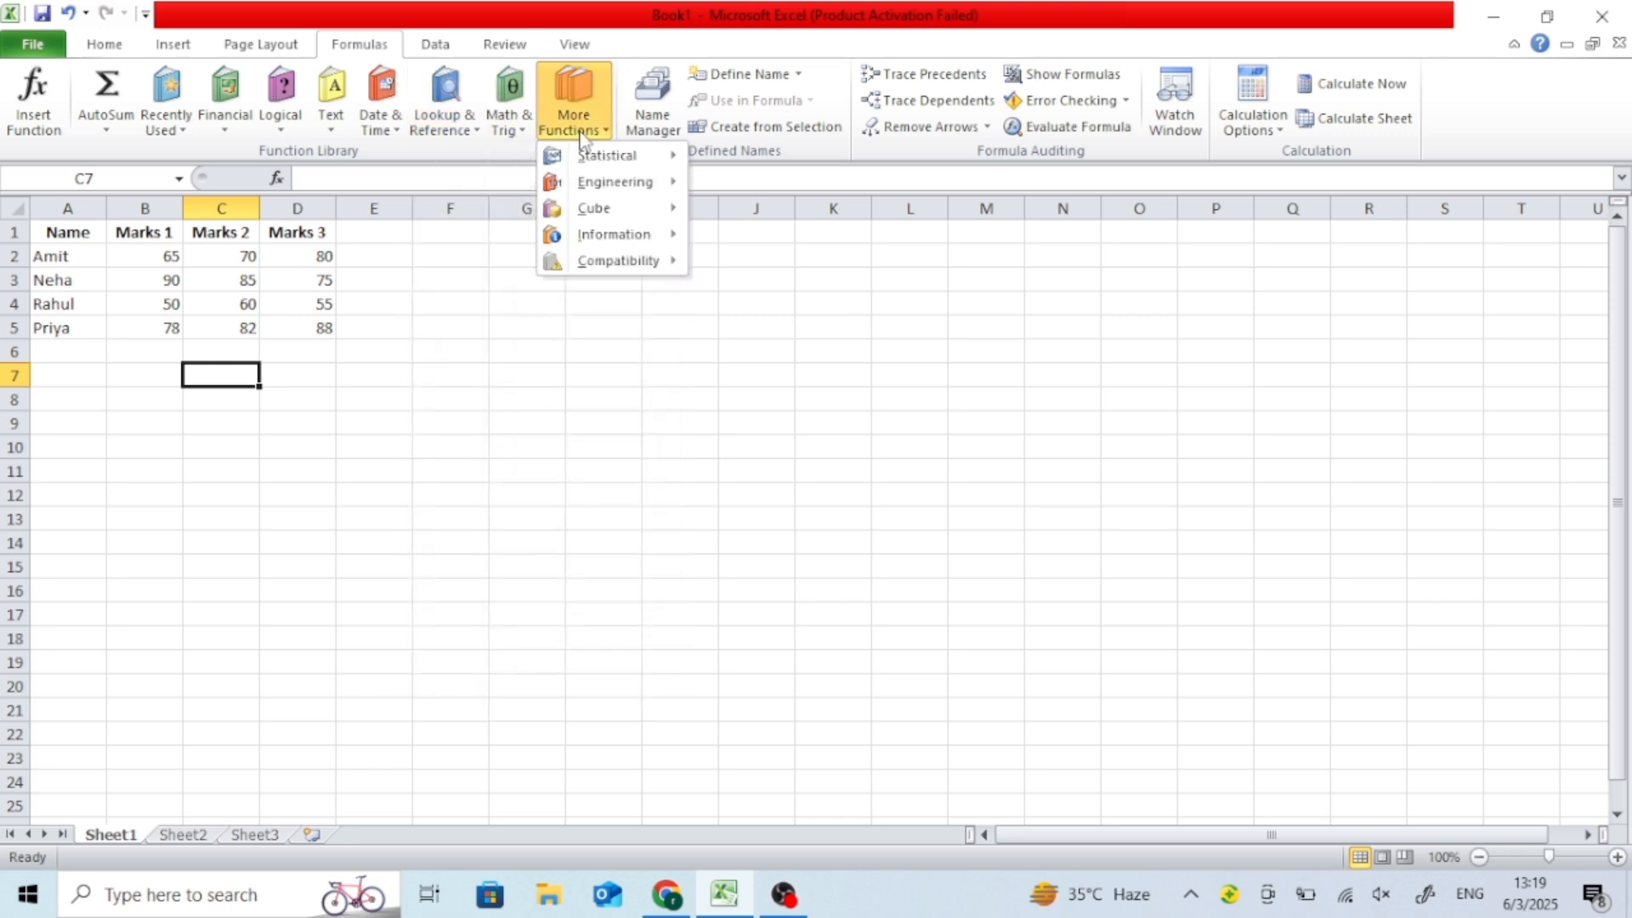
mouse_move(625, 252)
left_click(277, 157)
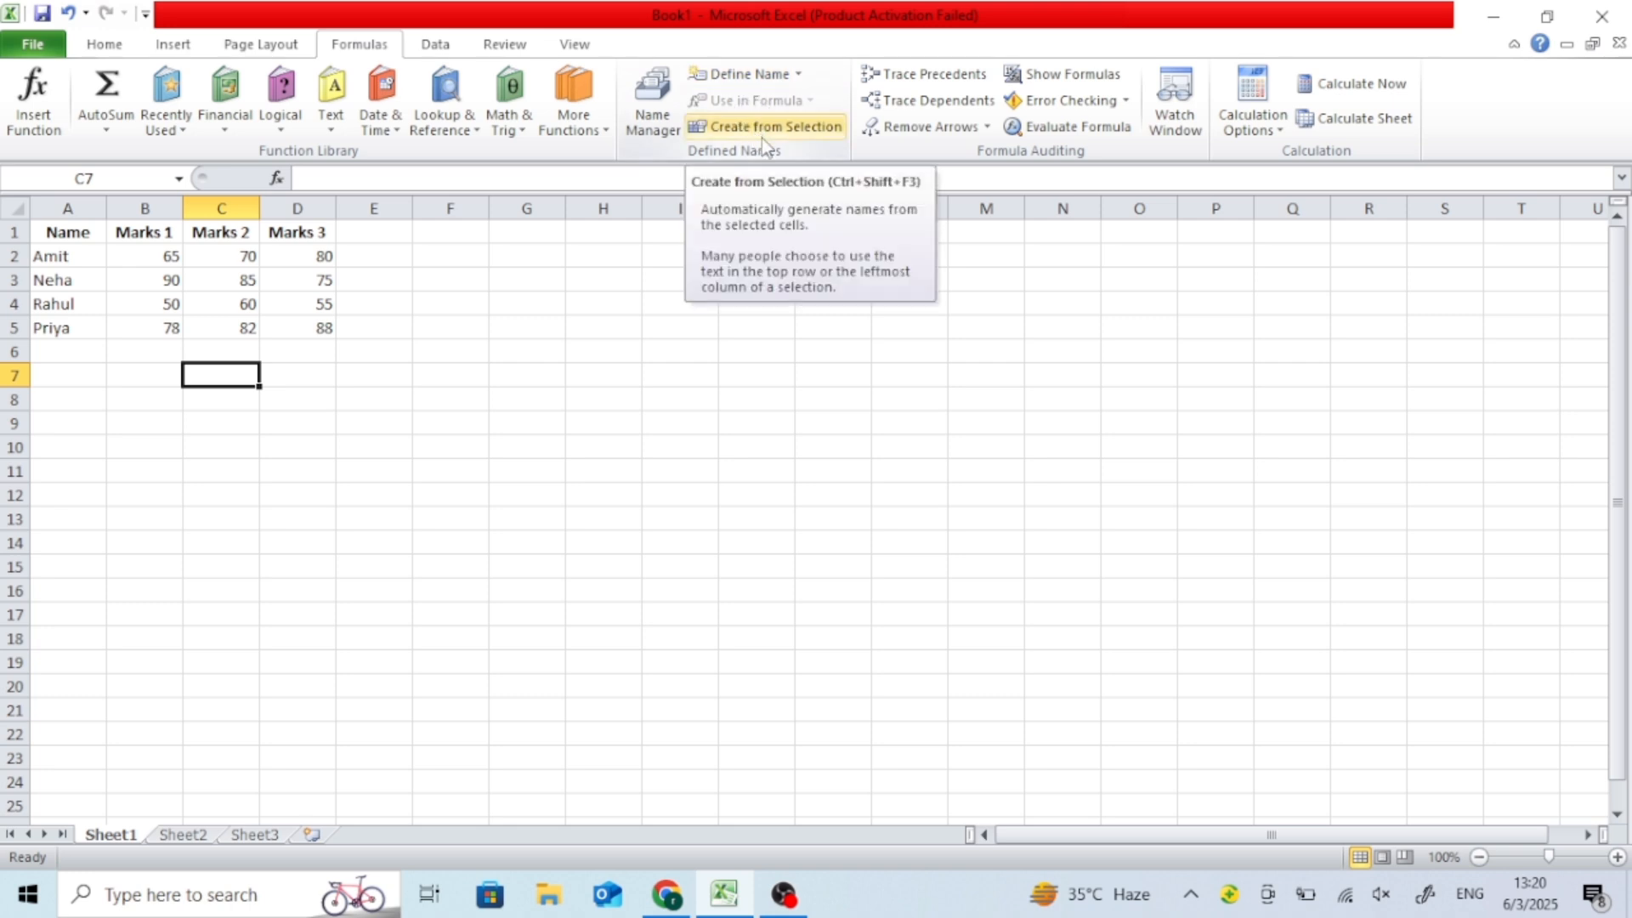
left_click(61, 235)
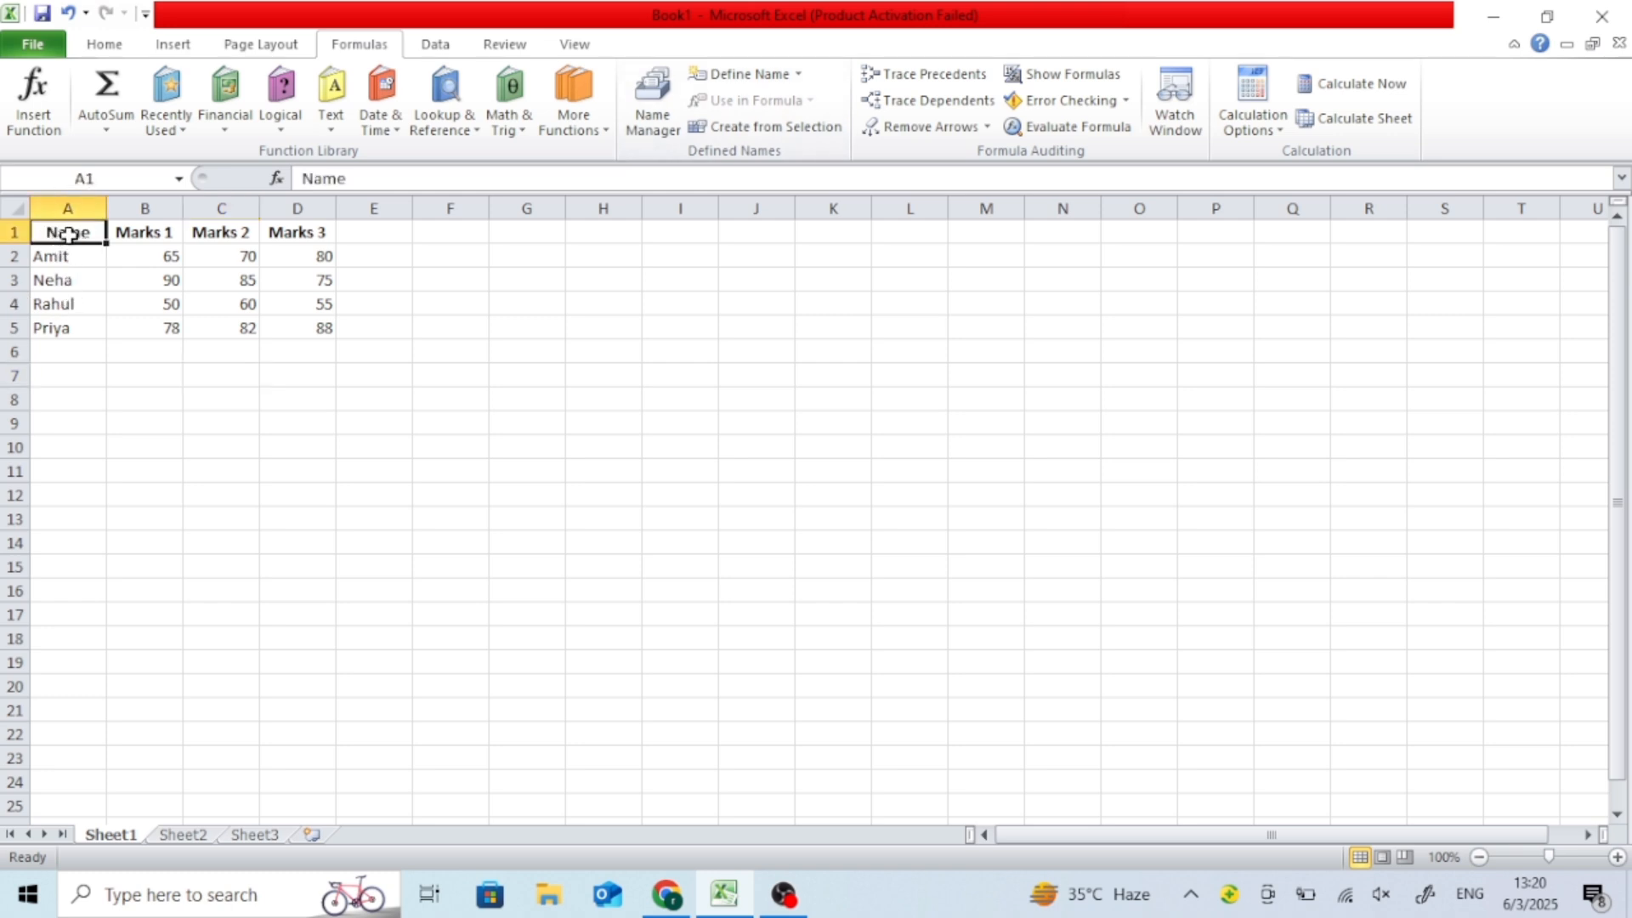
left_click_drag(79, 231, 298, 325)
left_click(298, 326)
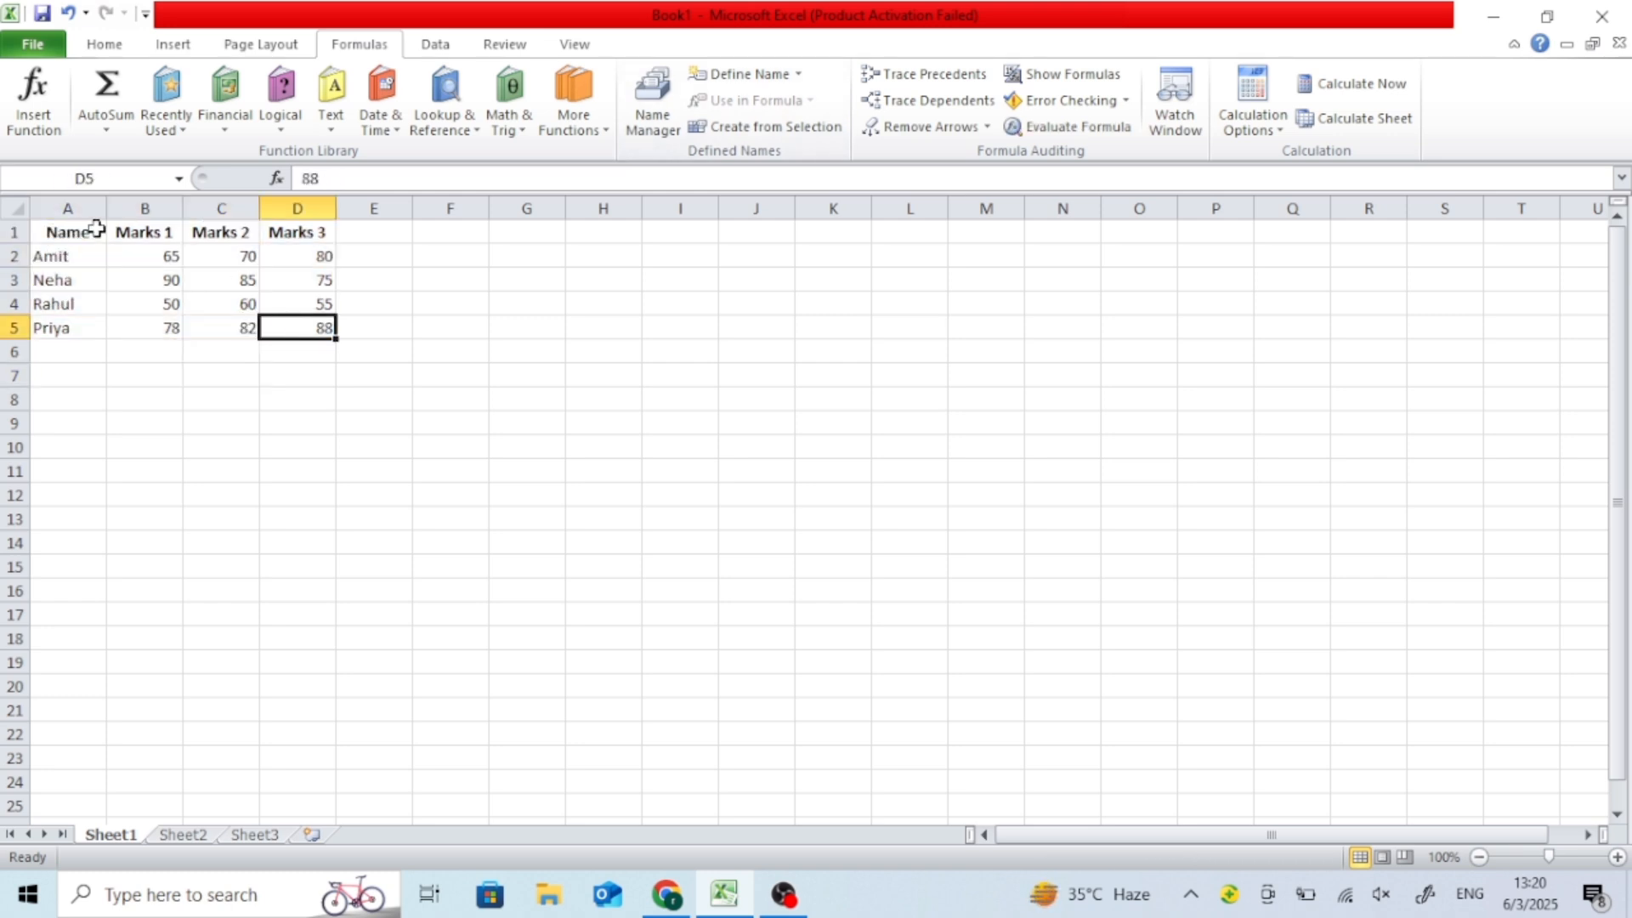
left_click(76, 227)
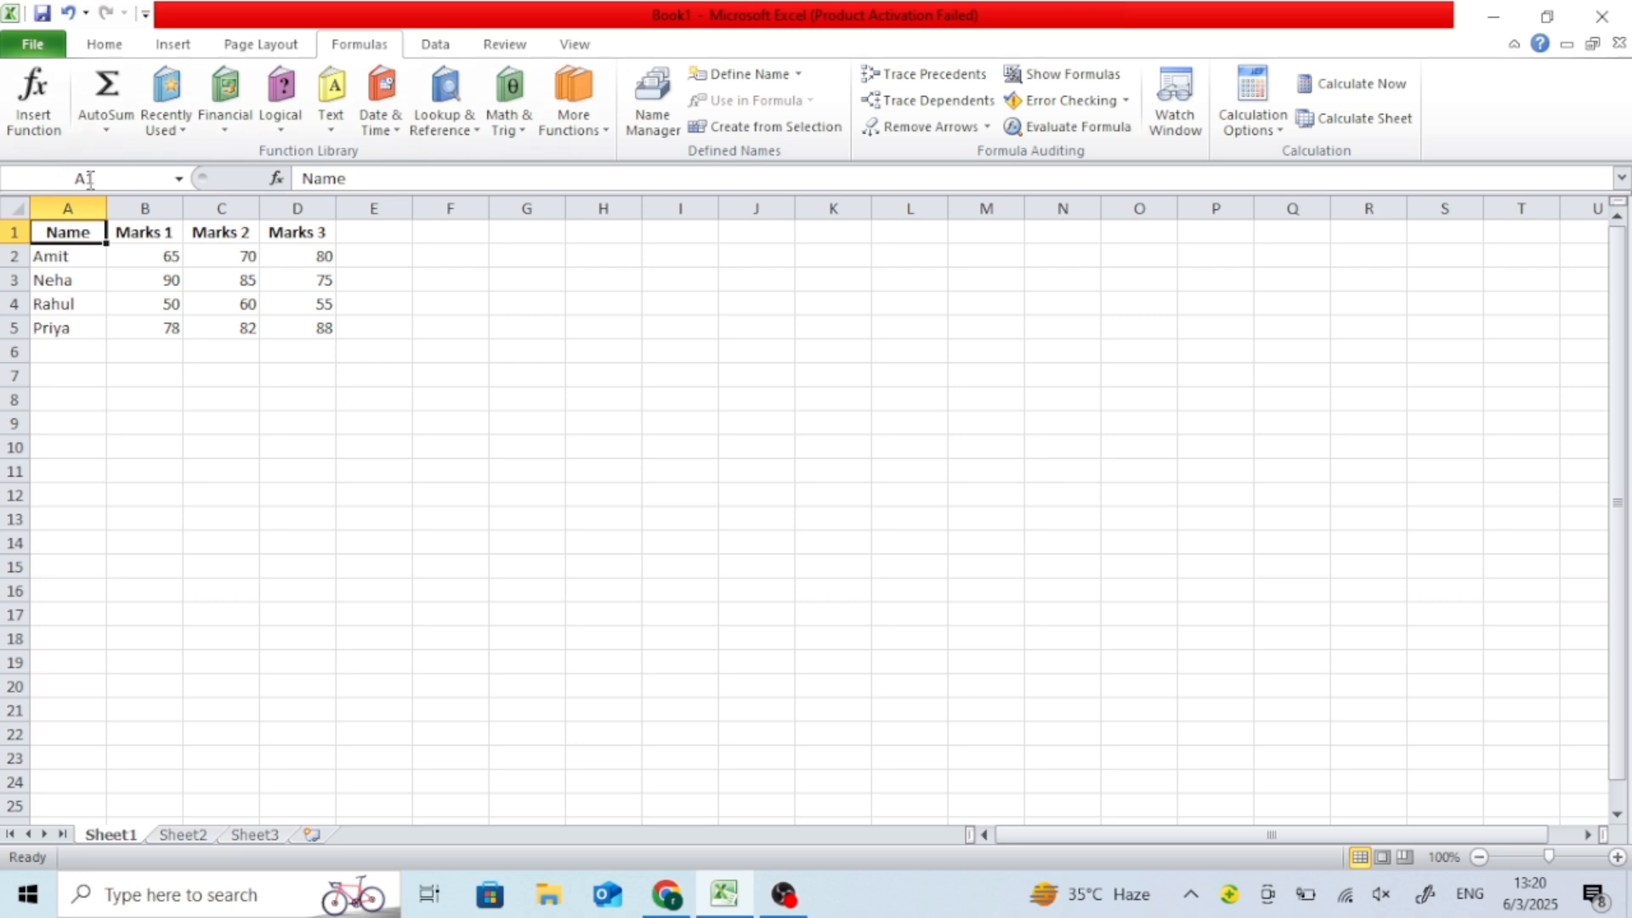
left_click(254, 281)
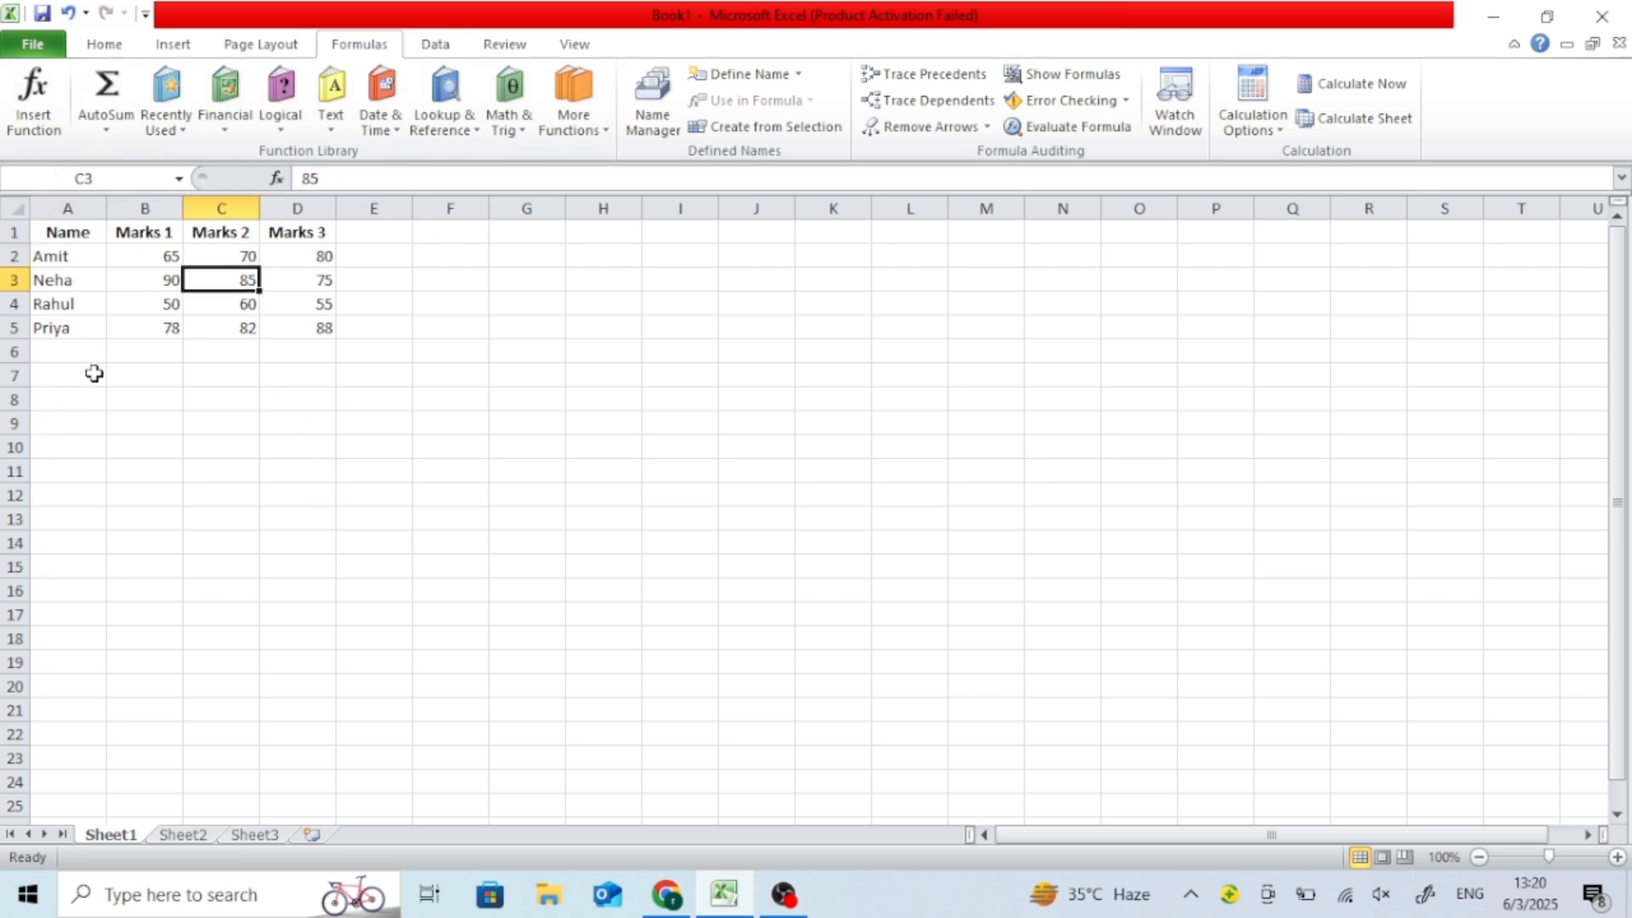
left_click_drag(146, 229, 144, 340)
left_click_drag(139, 232, 139, 320)
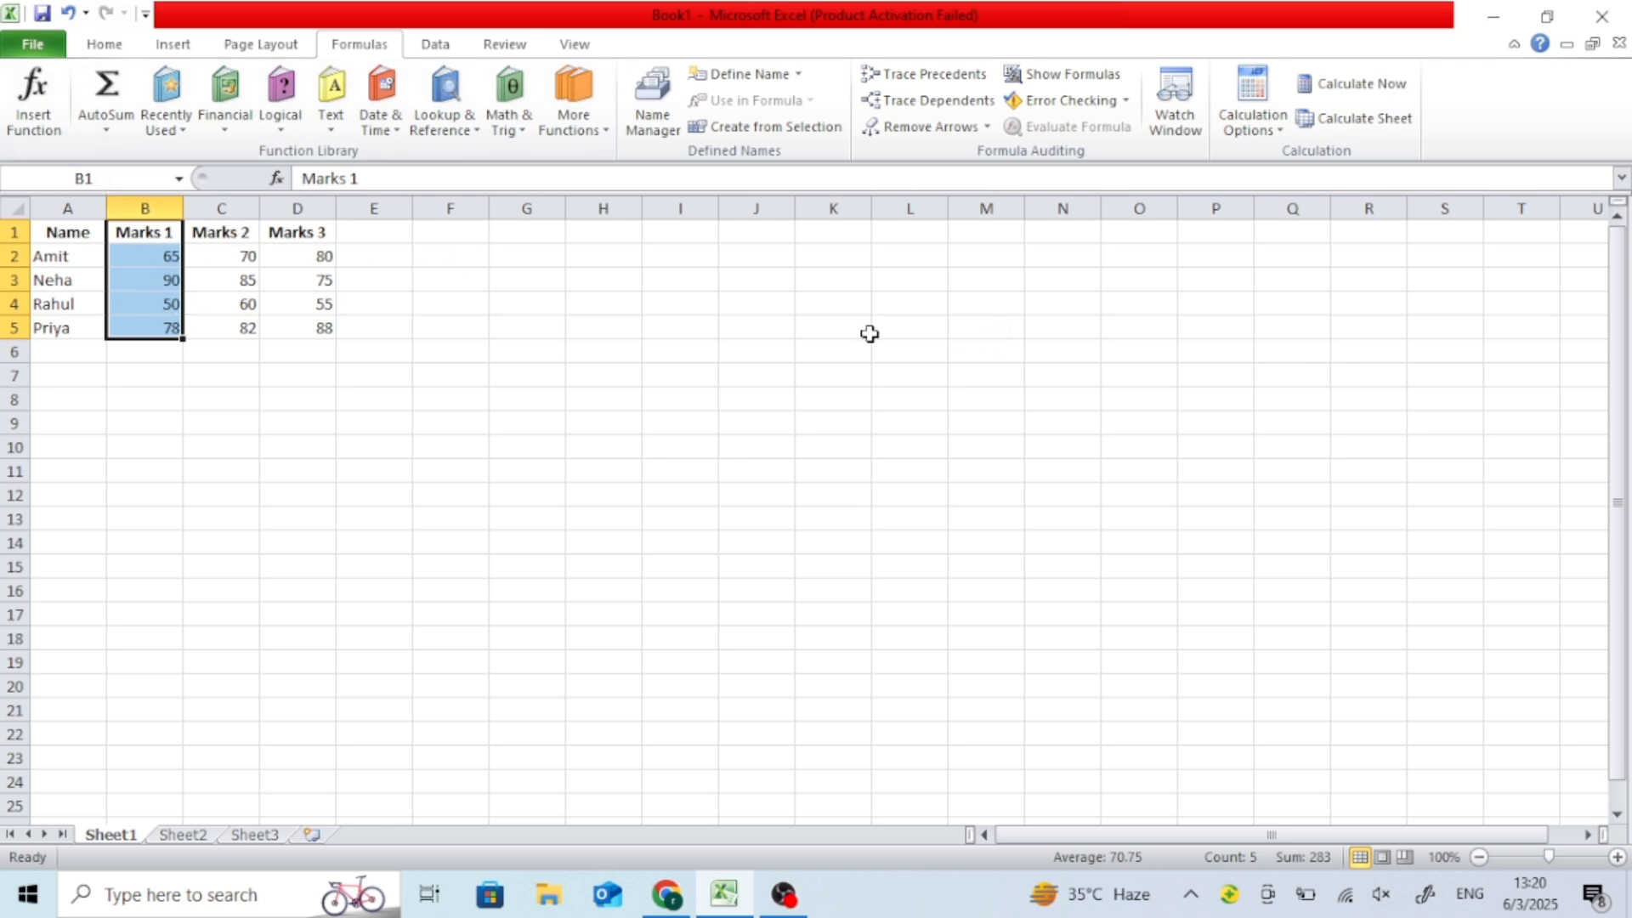
left_click(259, 383)
left_click_drag(258, 383, 233, 372)
left_click_drag(75, 353, 303, 400)
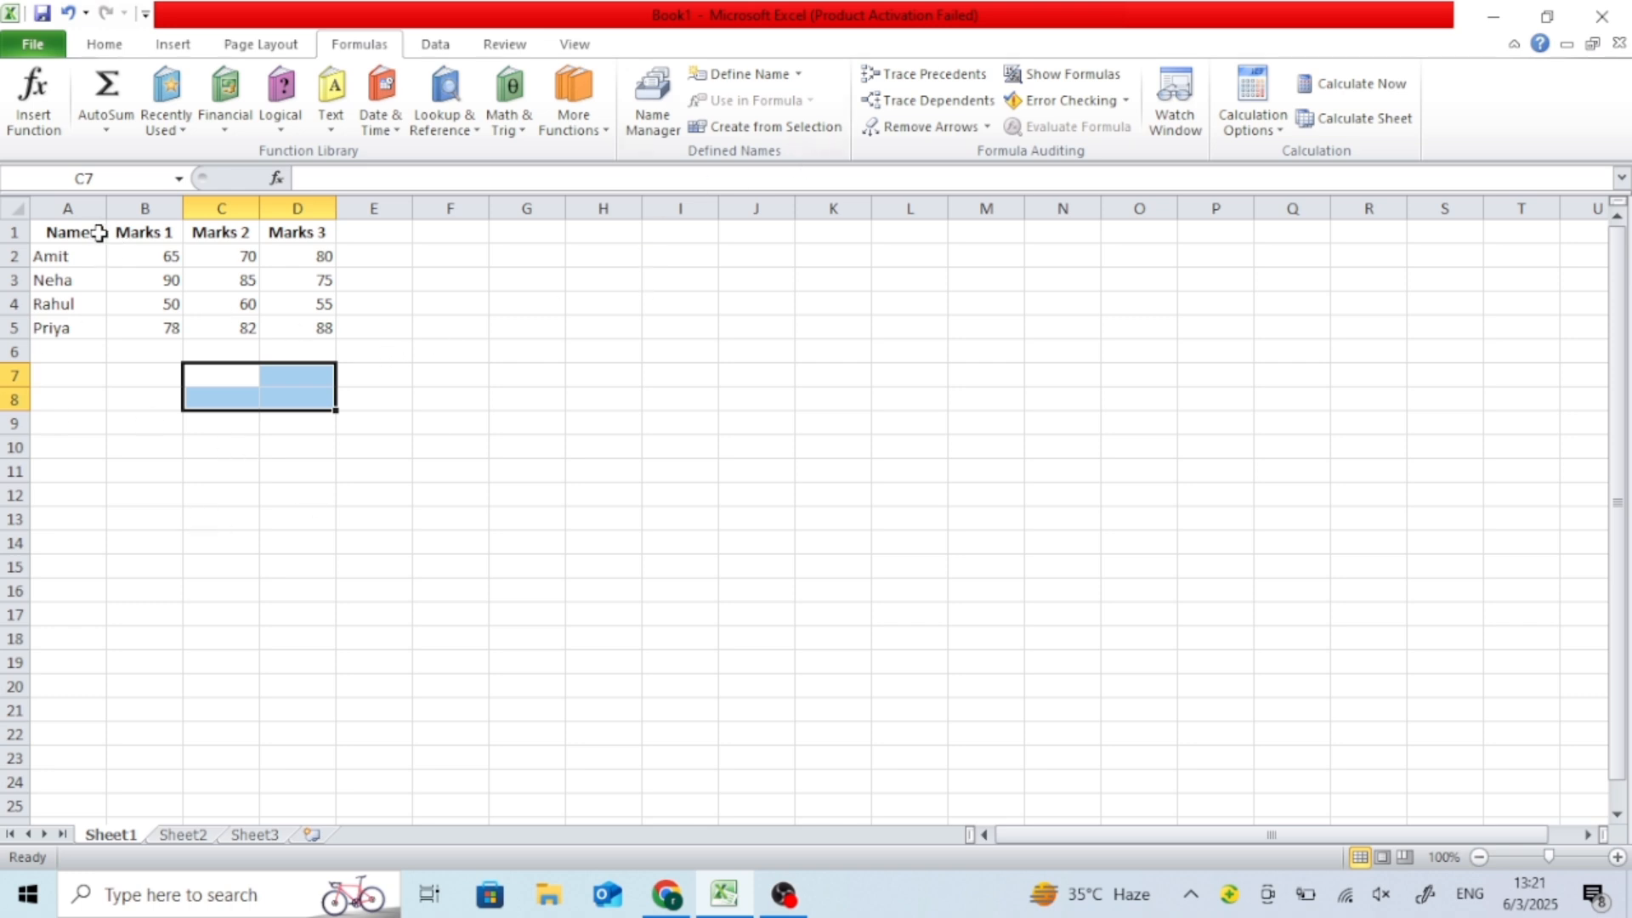
Step: Define the name "Name" with Workbook scope for the range A1:A5
left_click_drag(51, 230, 81, 344)
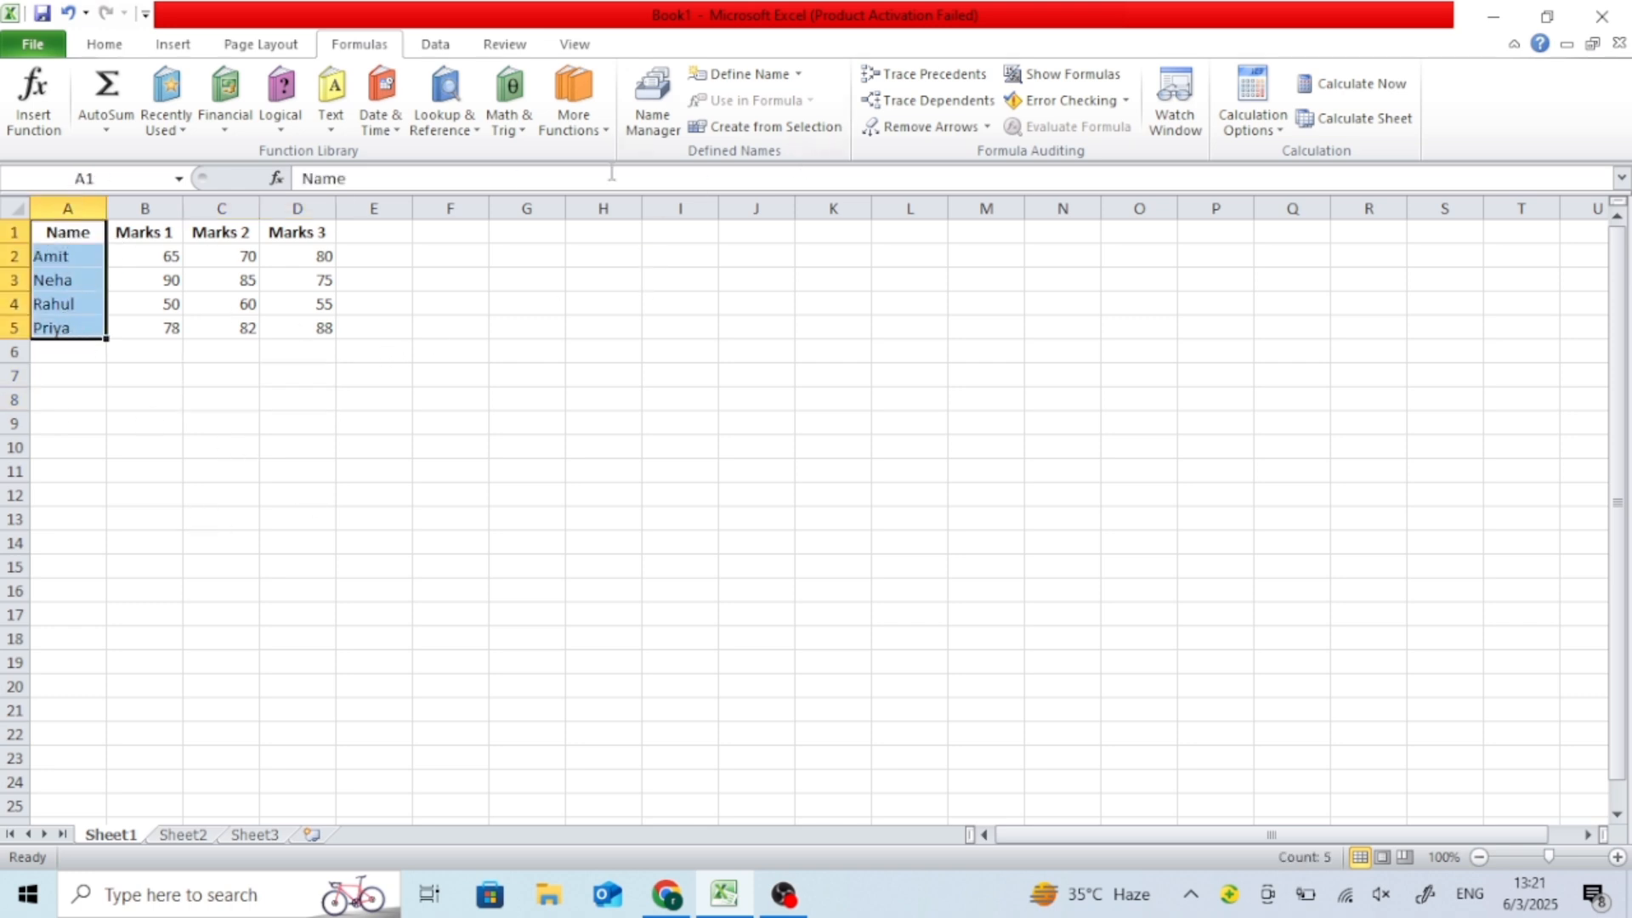
left_click(748, 74)
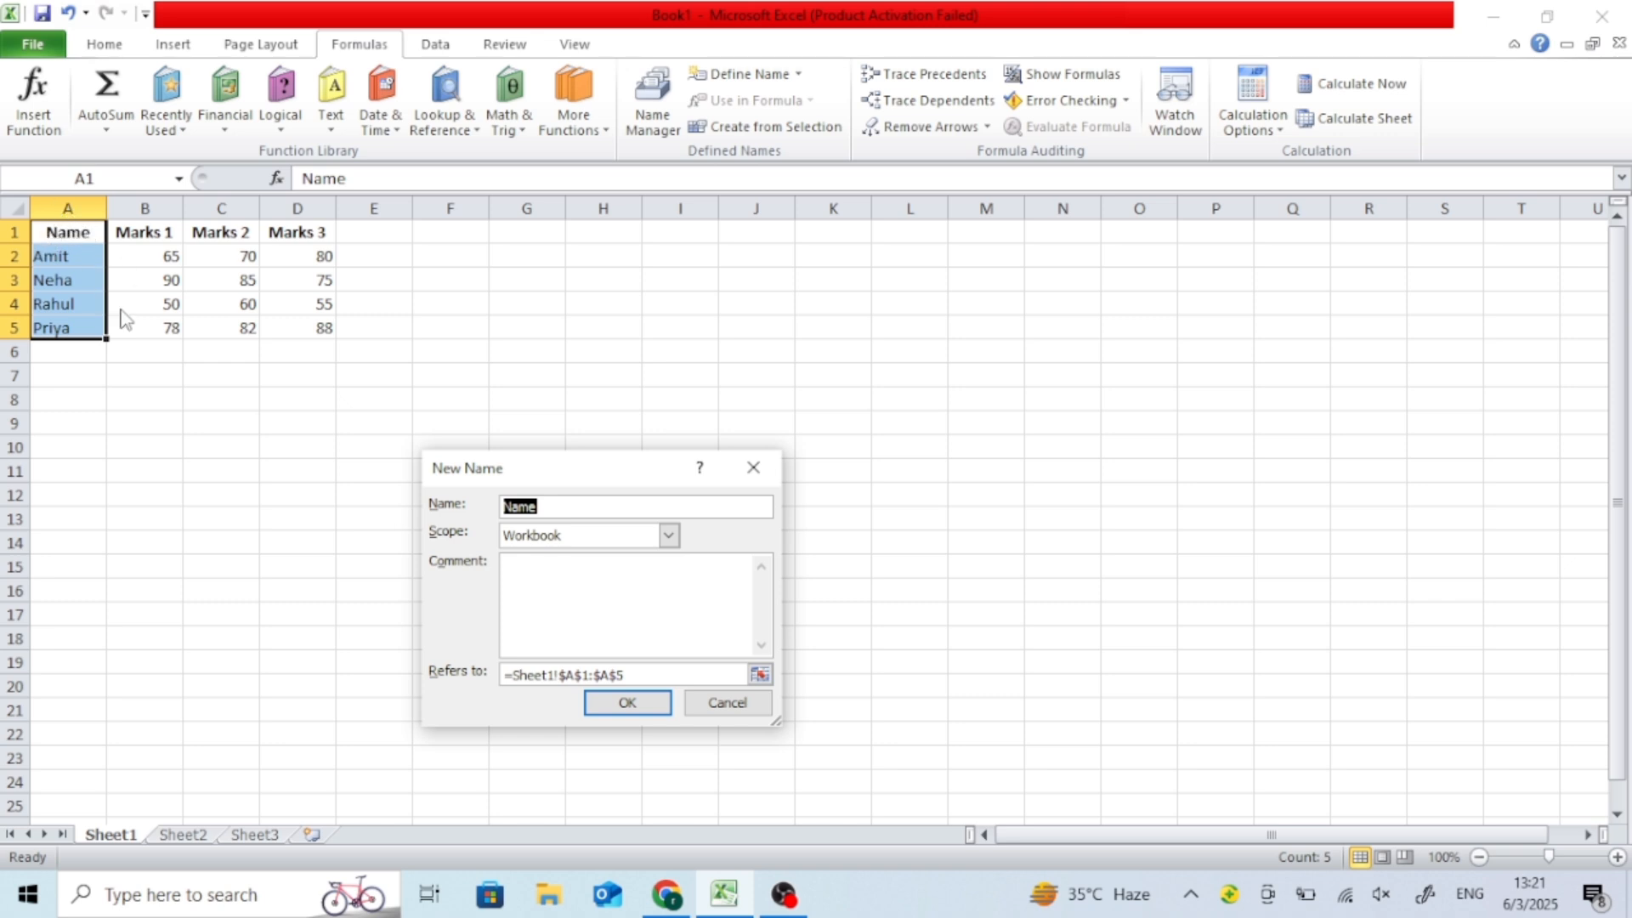
left_click(653, 709)
left_click(655, 713)
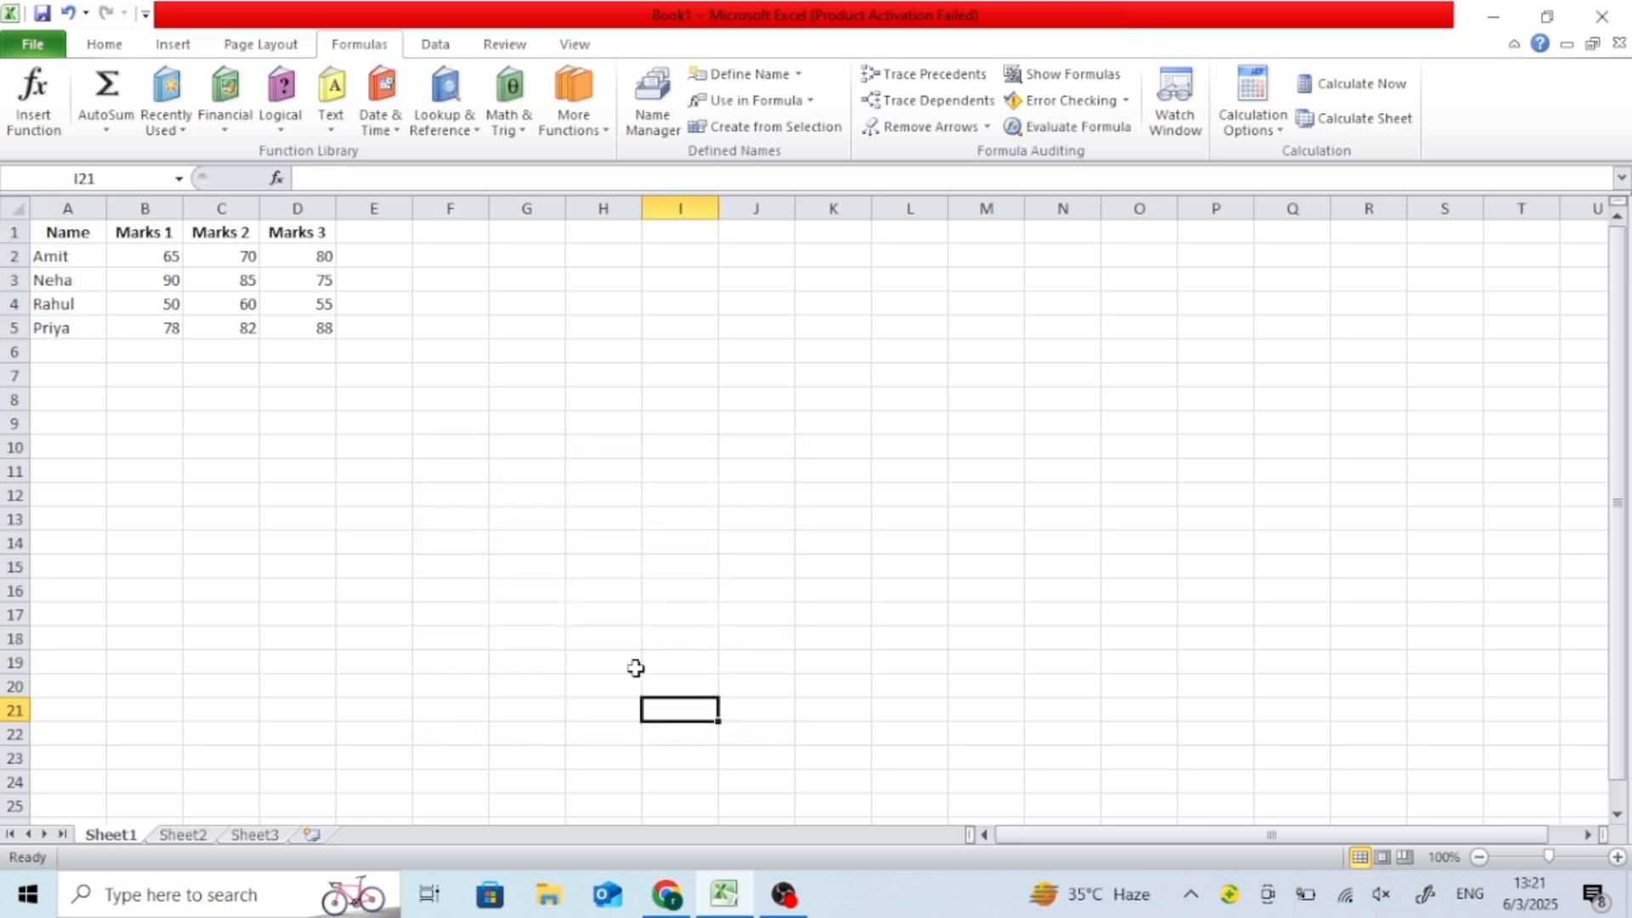
Step: Check the defined name of column A's data in the Name Manager and by selecting the range A1:A5
left_click(54, 235)
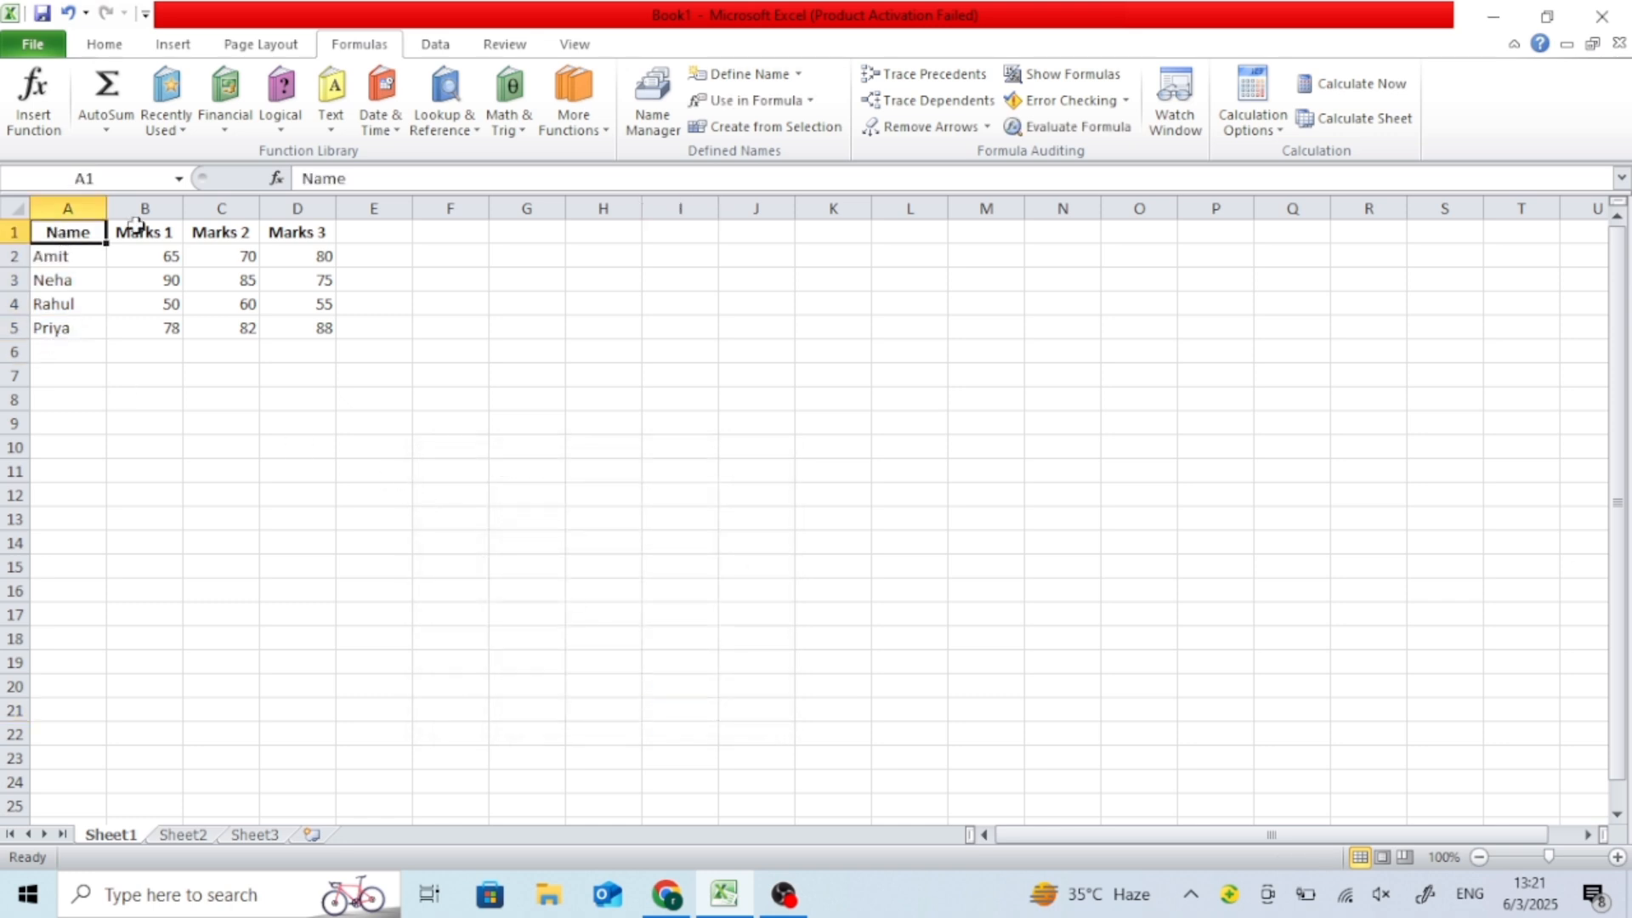
left_click(683, 115)
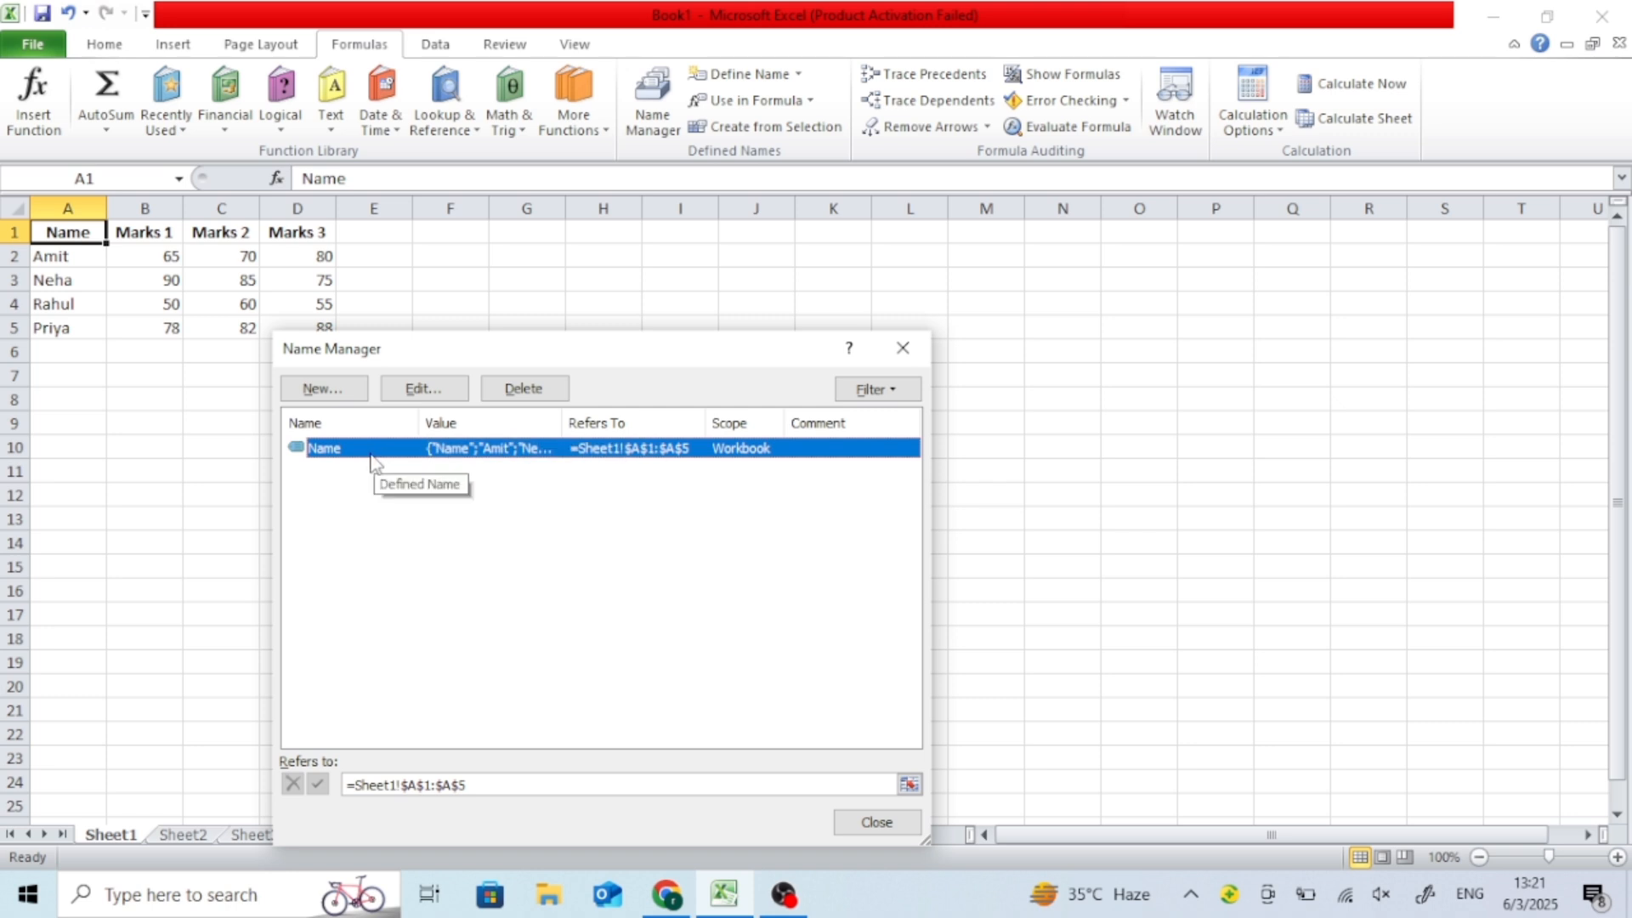
left_click(903, 348)
left_click_drag(64, 235, 59, 328)
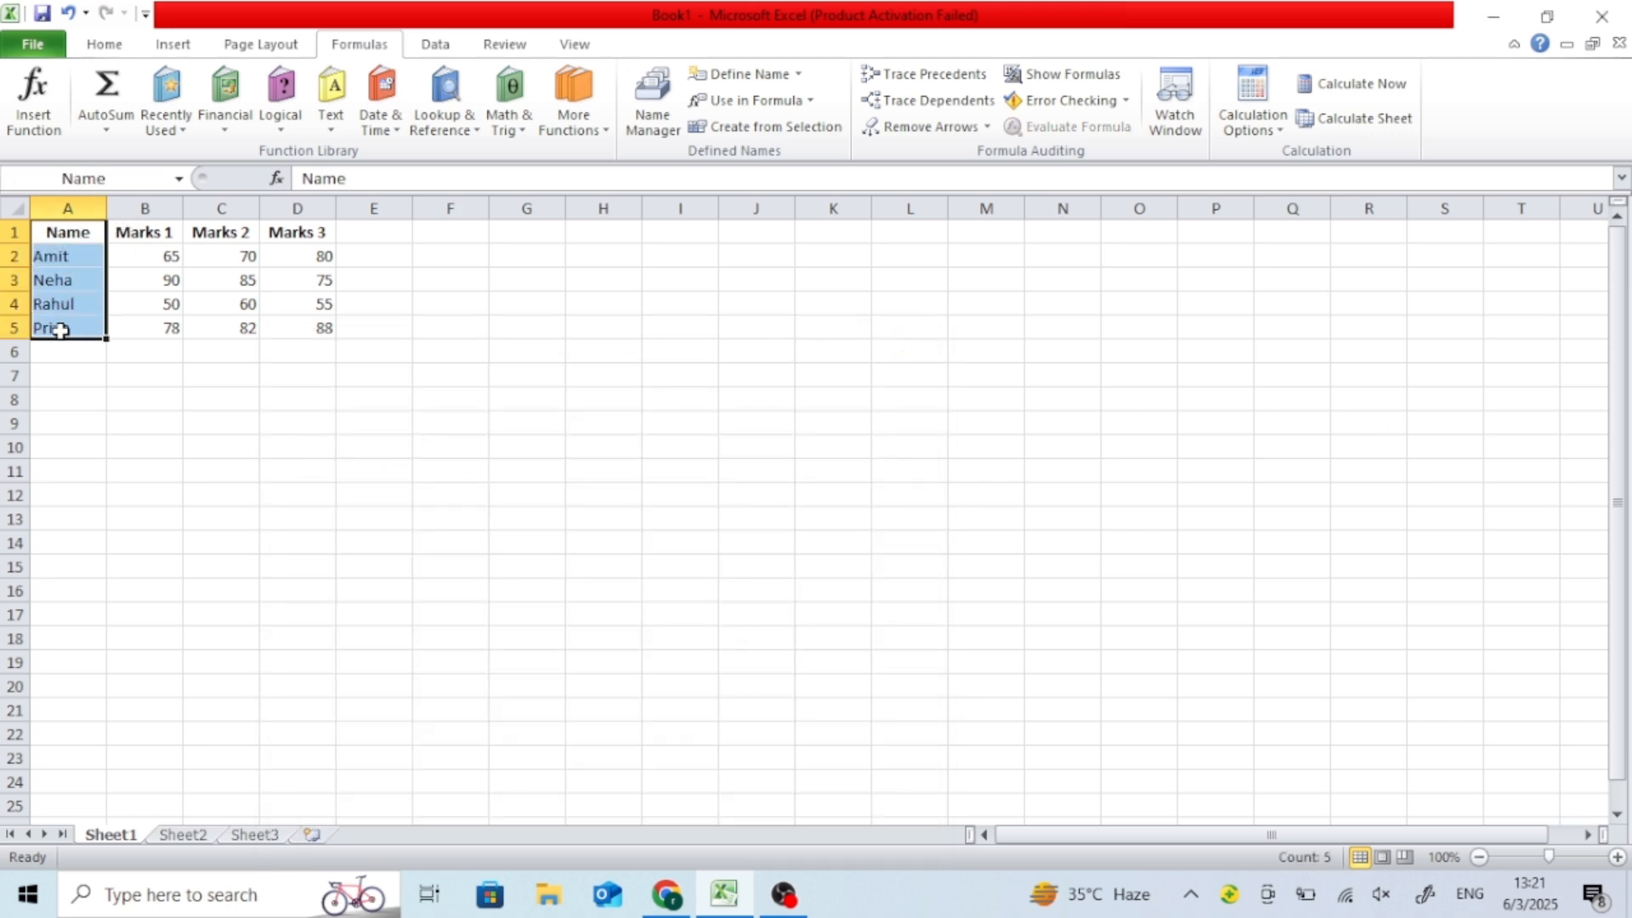
left_click(109, 176)
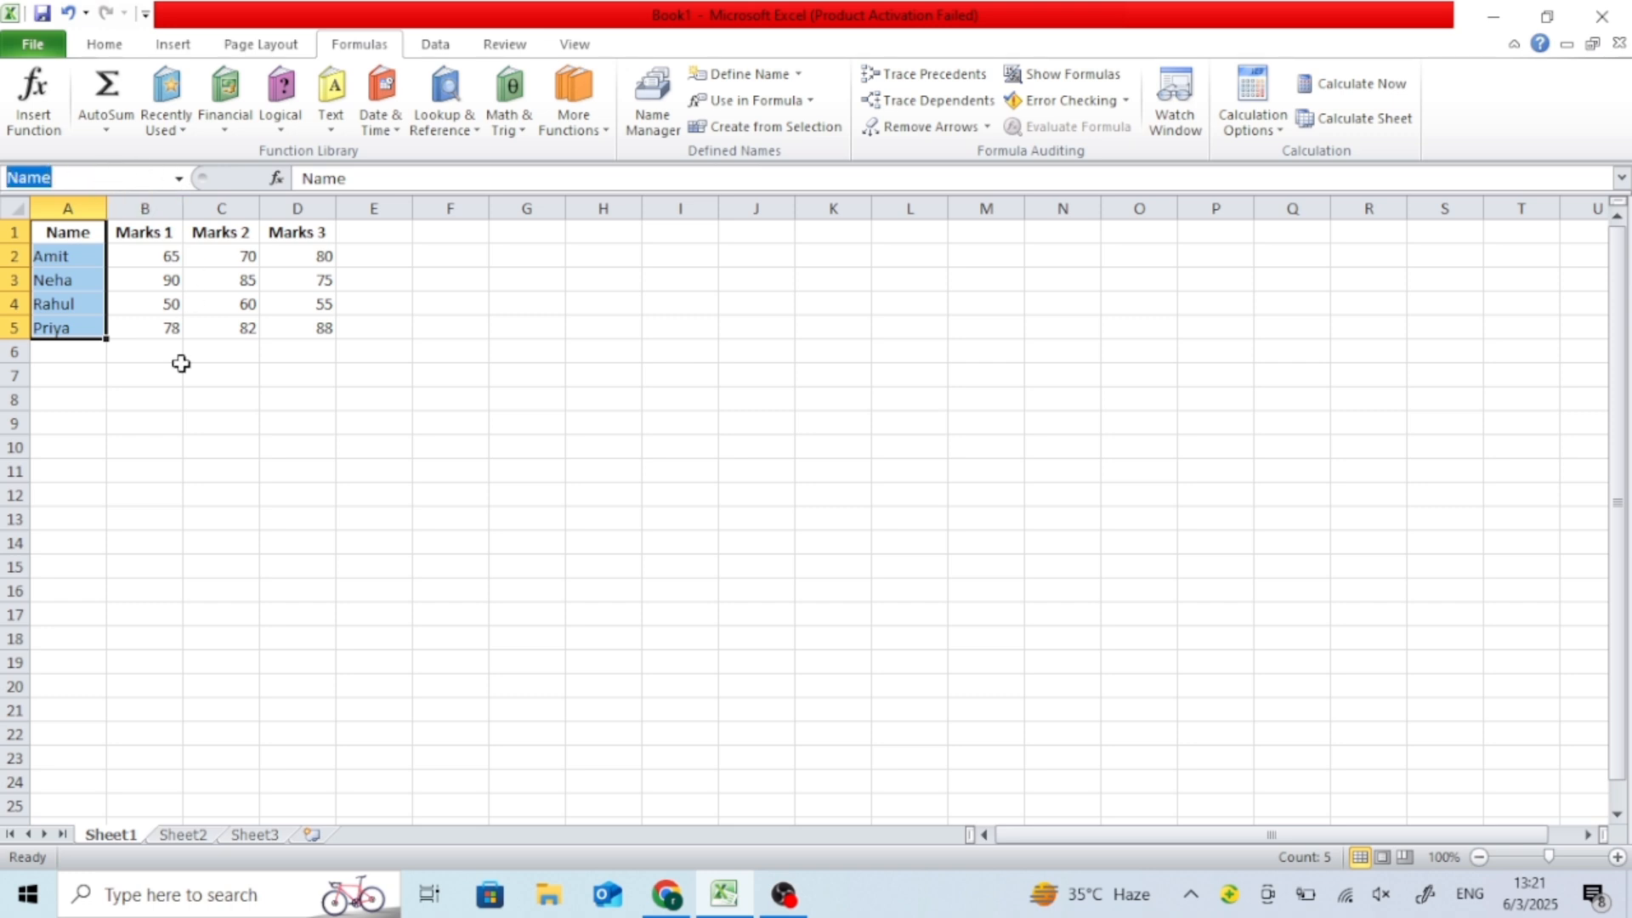
left_click(194, 417)
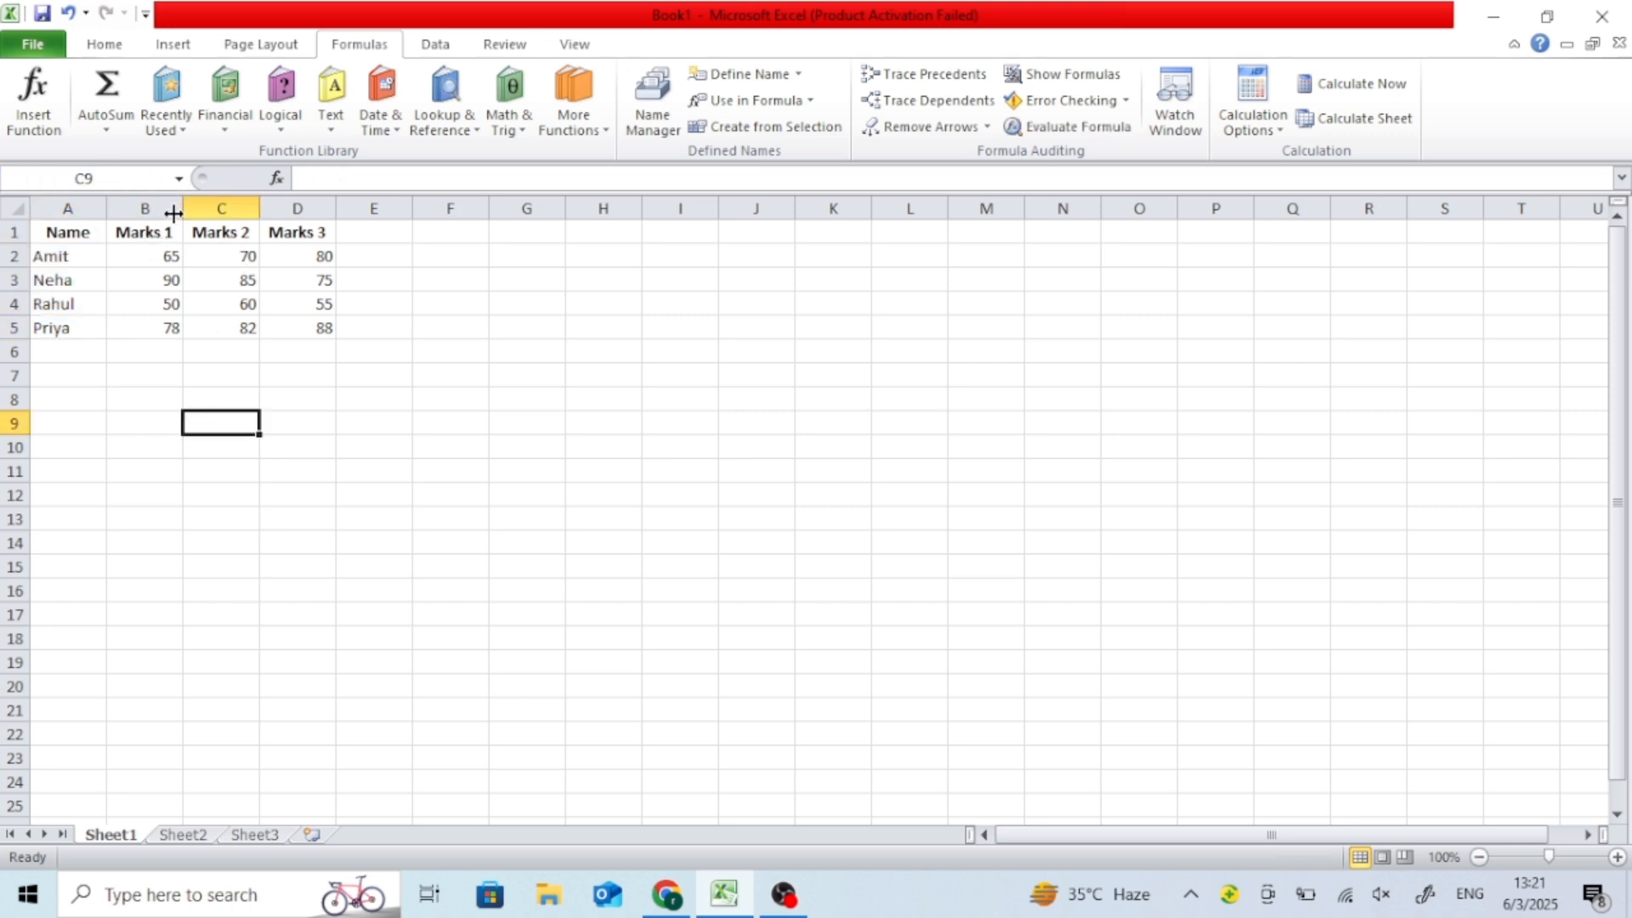
Step: Define the name "Marks_1" with Workbook scope for the range B1:B5
left_click_drag(153, 231, 160, 326)
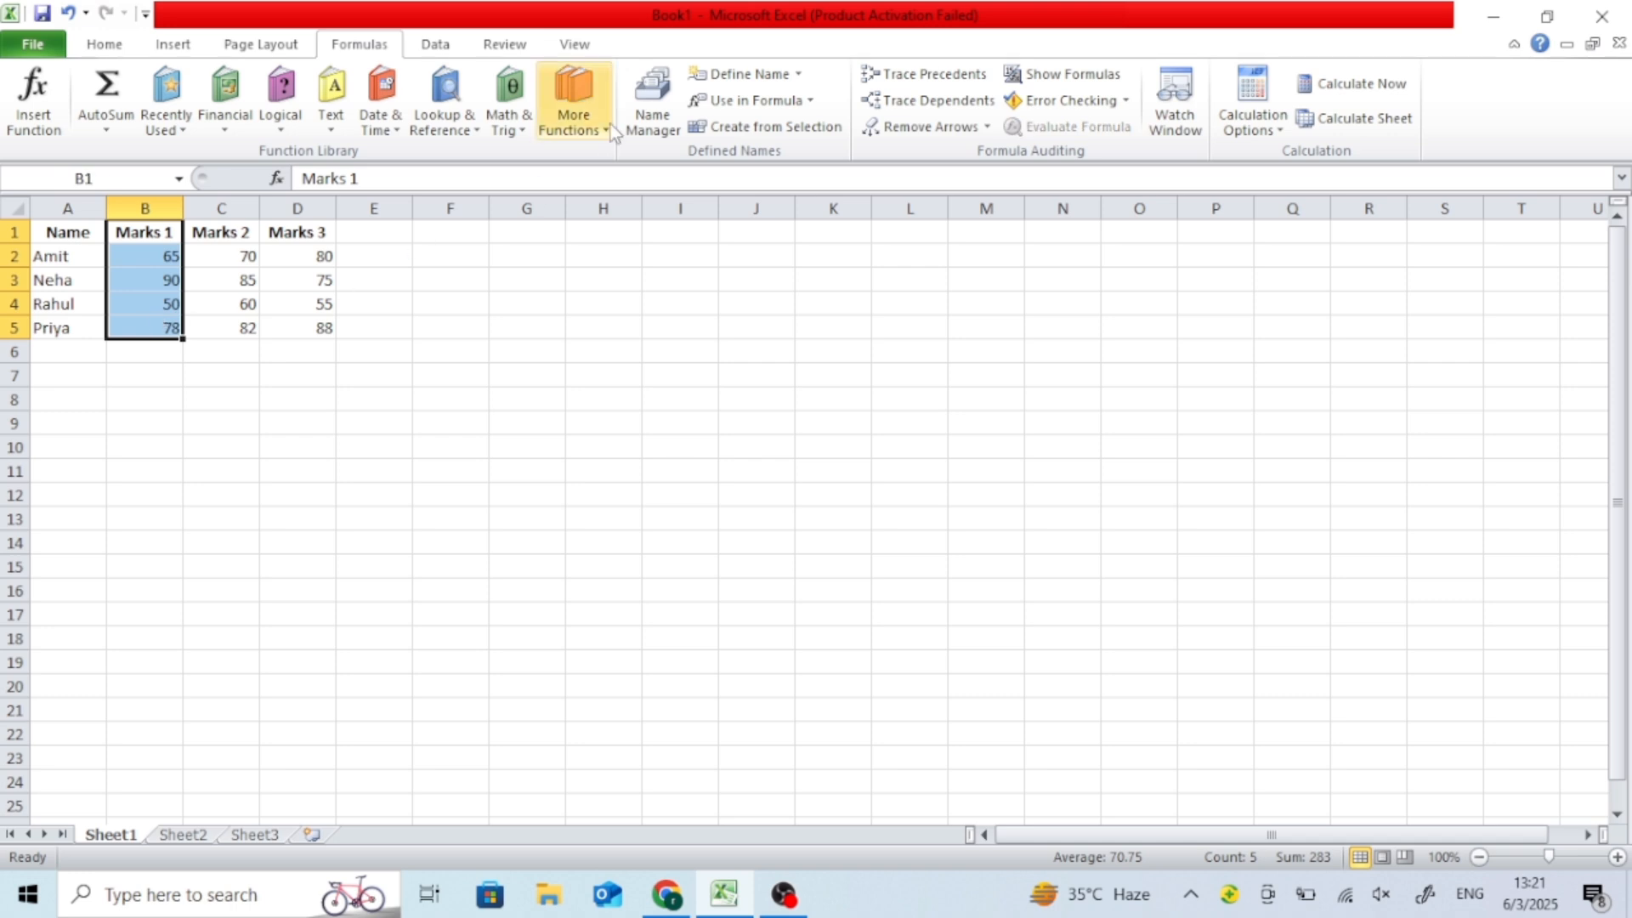
left_click(740, 74)
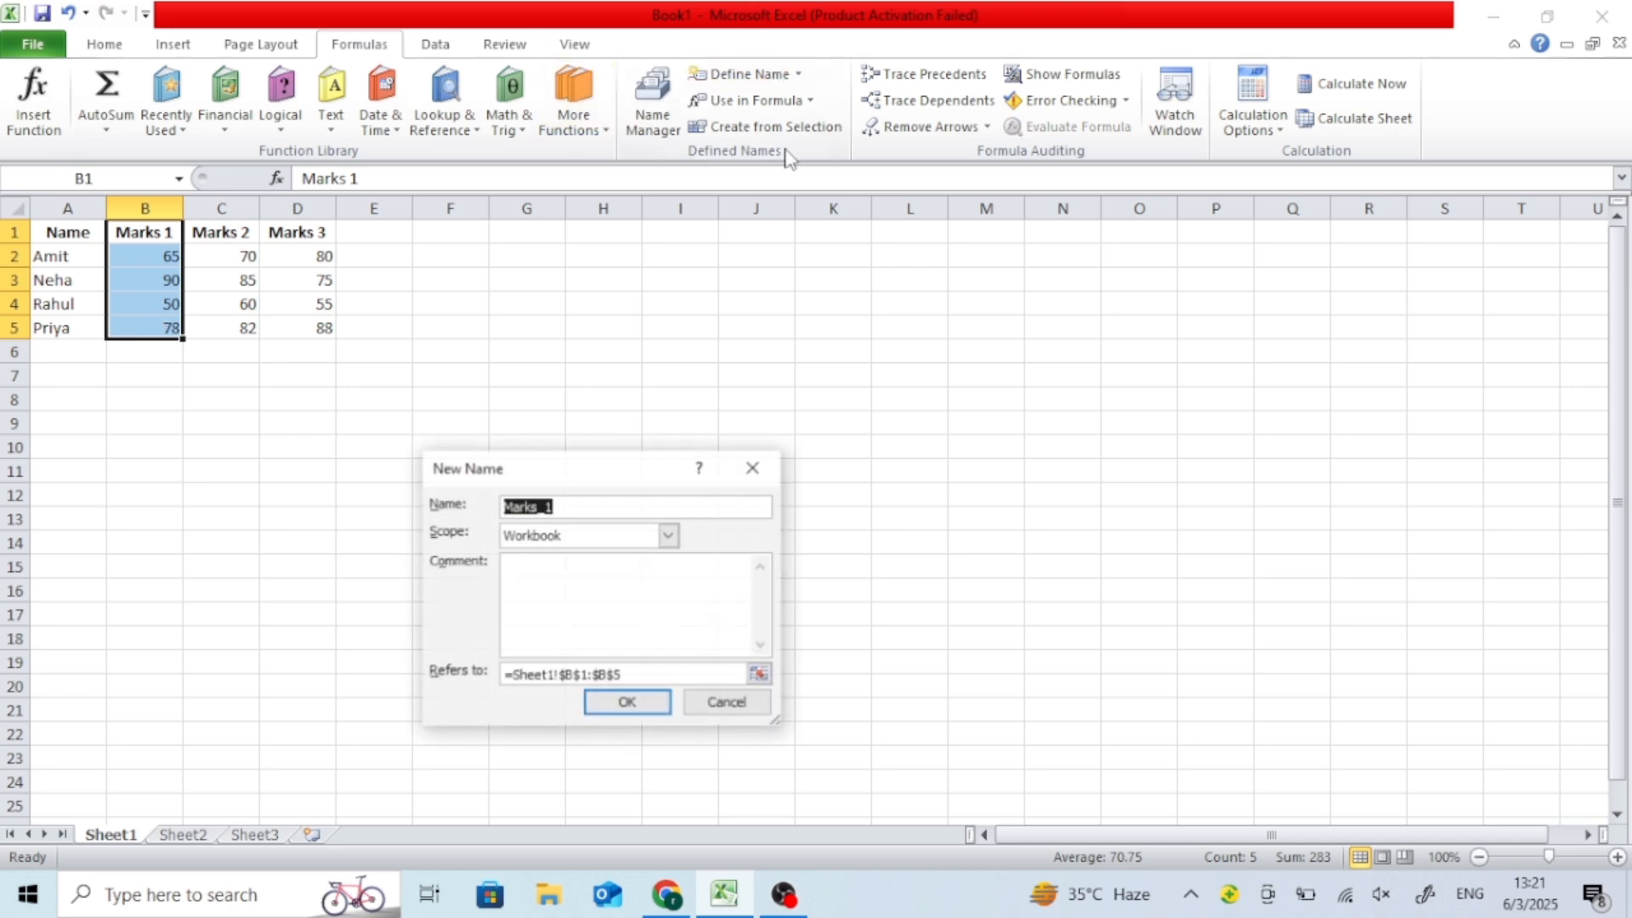
left_click(626, 703)
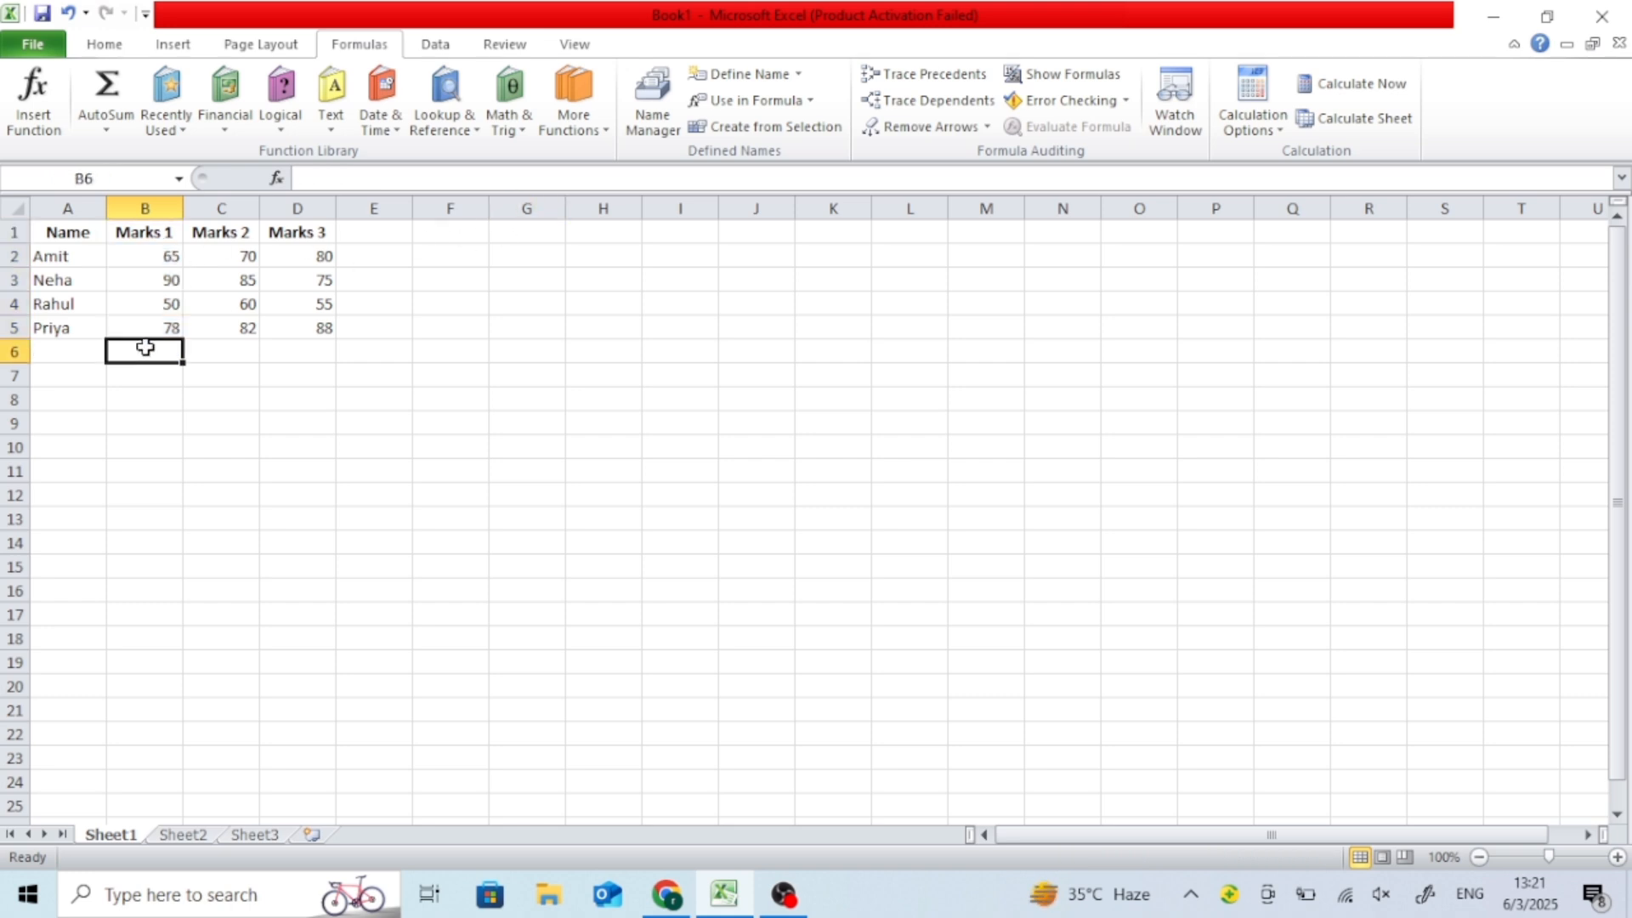
left_click(140, 350)
Step: Try to define the name "science marks" with Workbook scope for the range B2:B5
left_click_drag(162, 255, 162, 328)
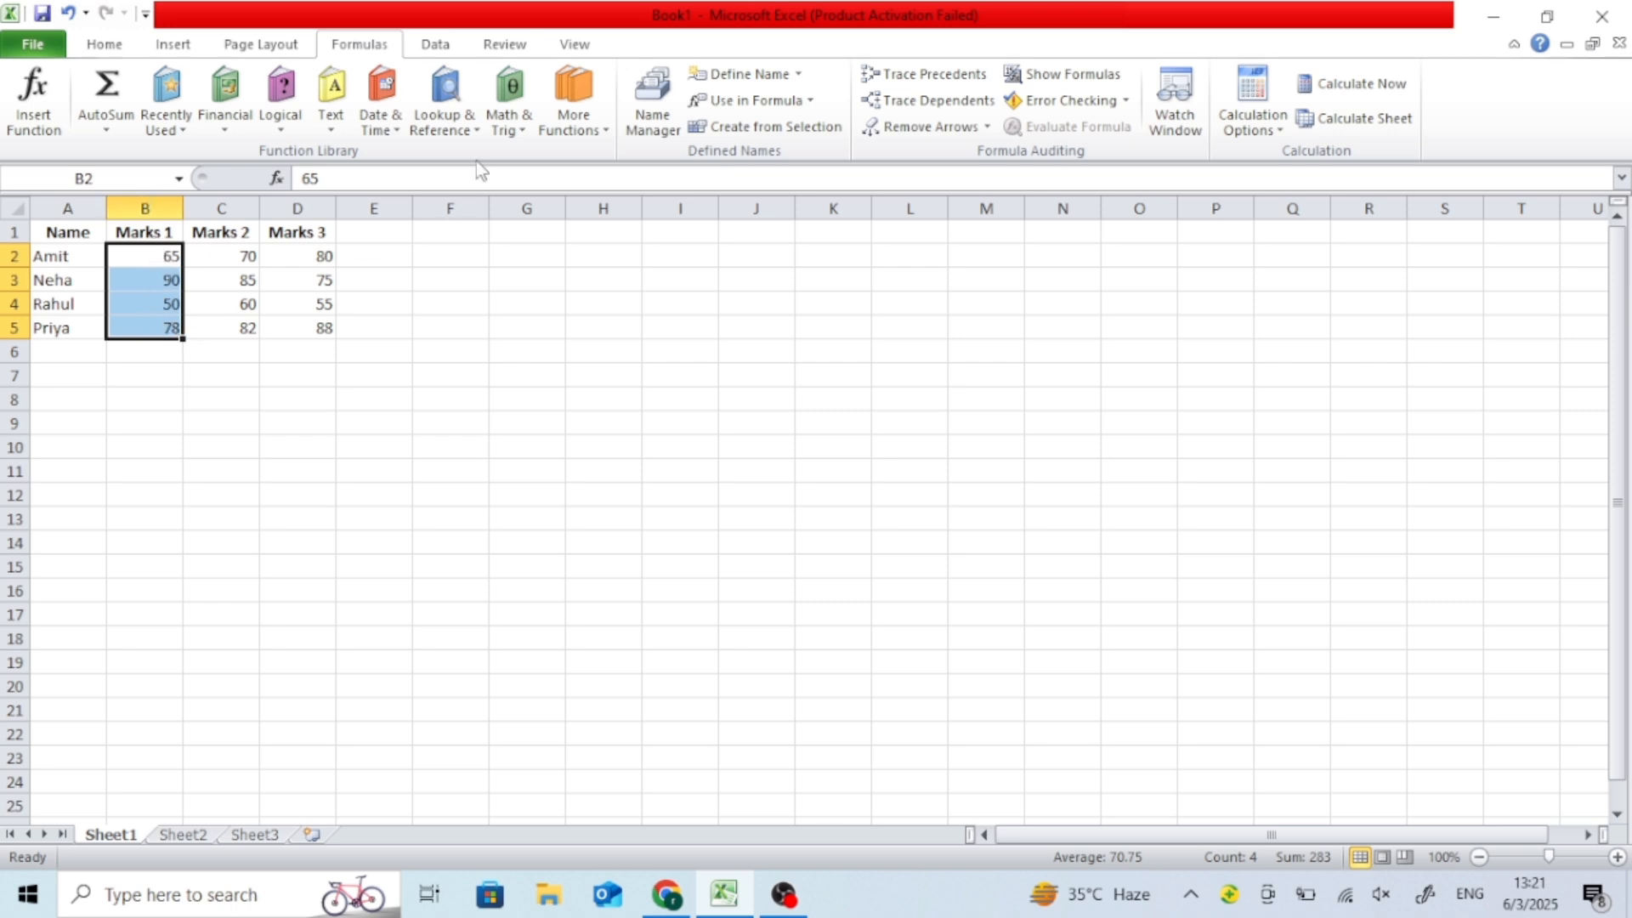
left_click(733, 78)
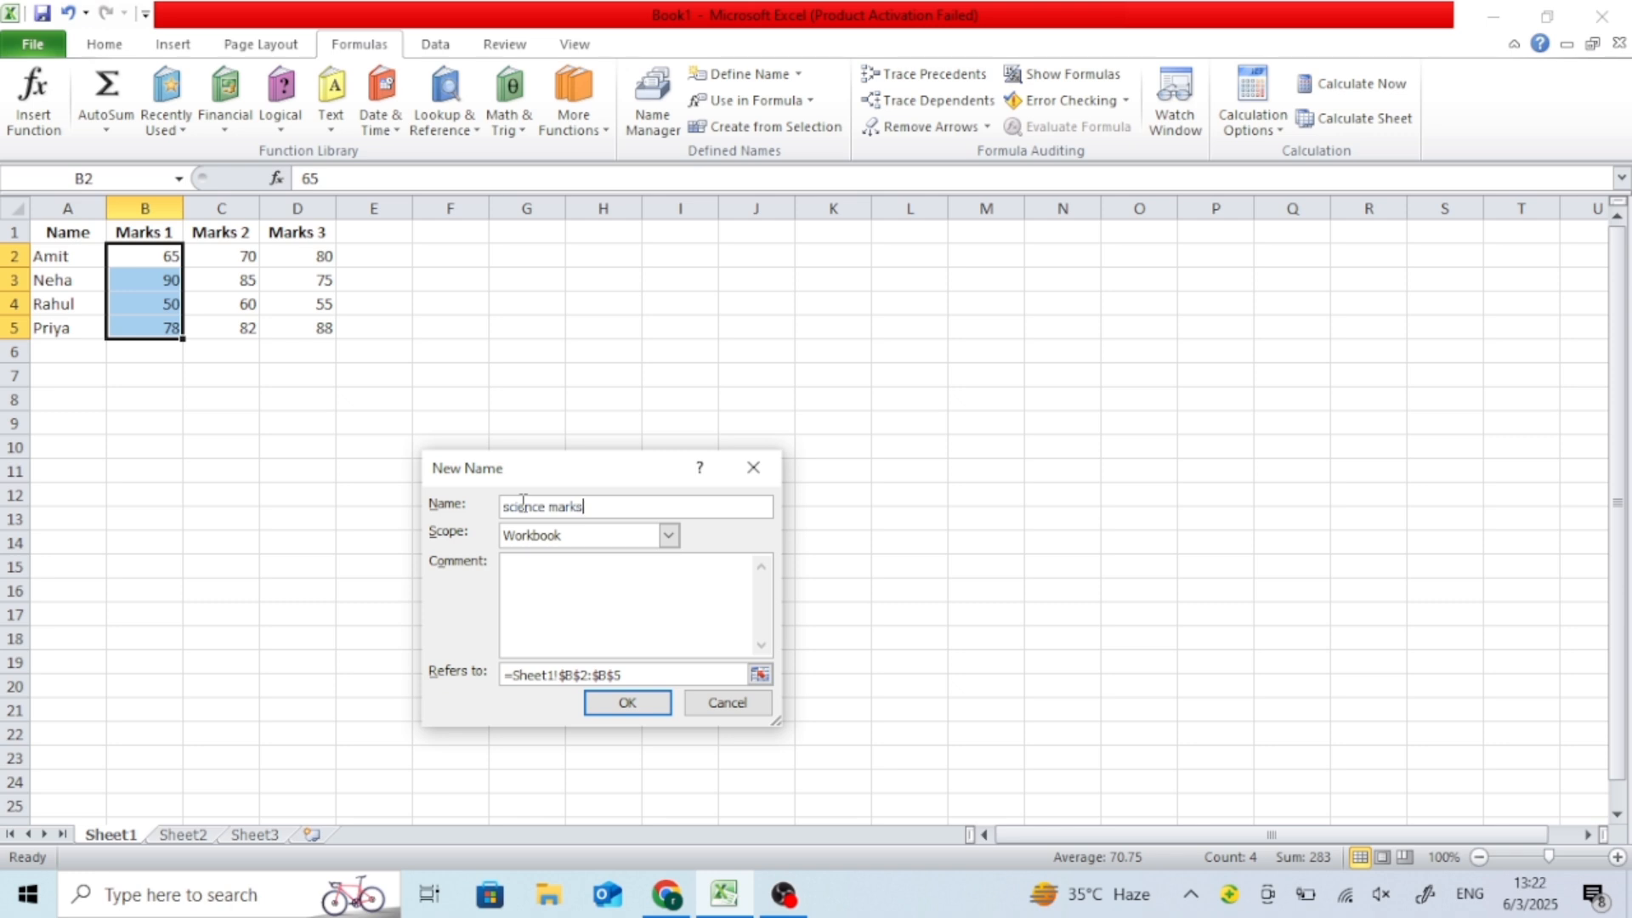
left_click(653, 710)
left_click(818, 536)
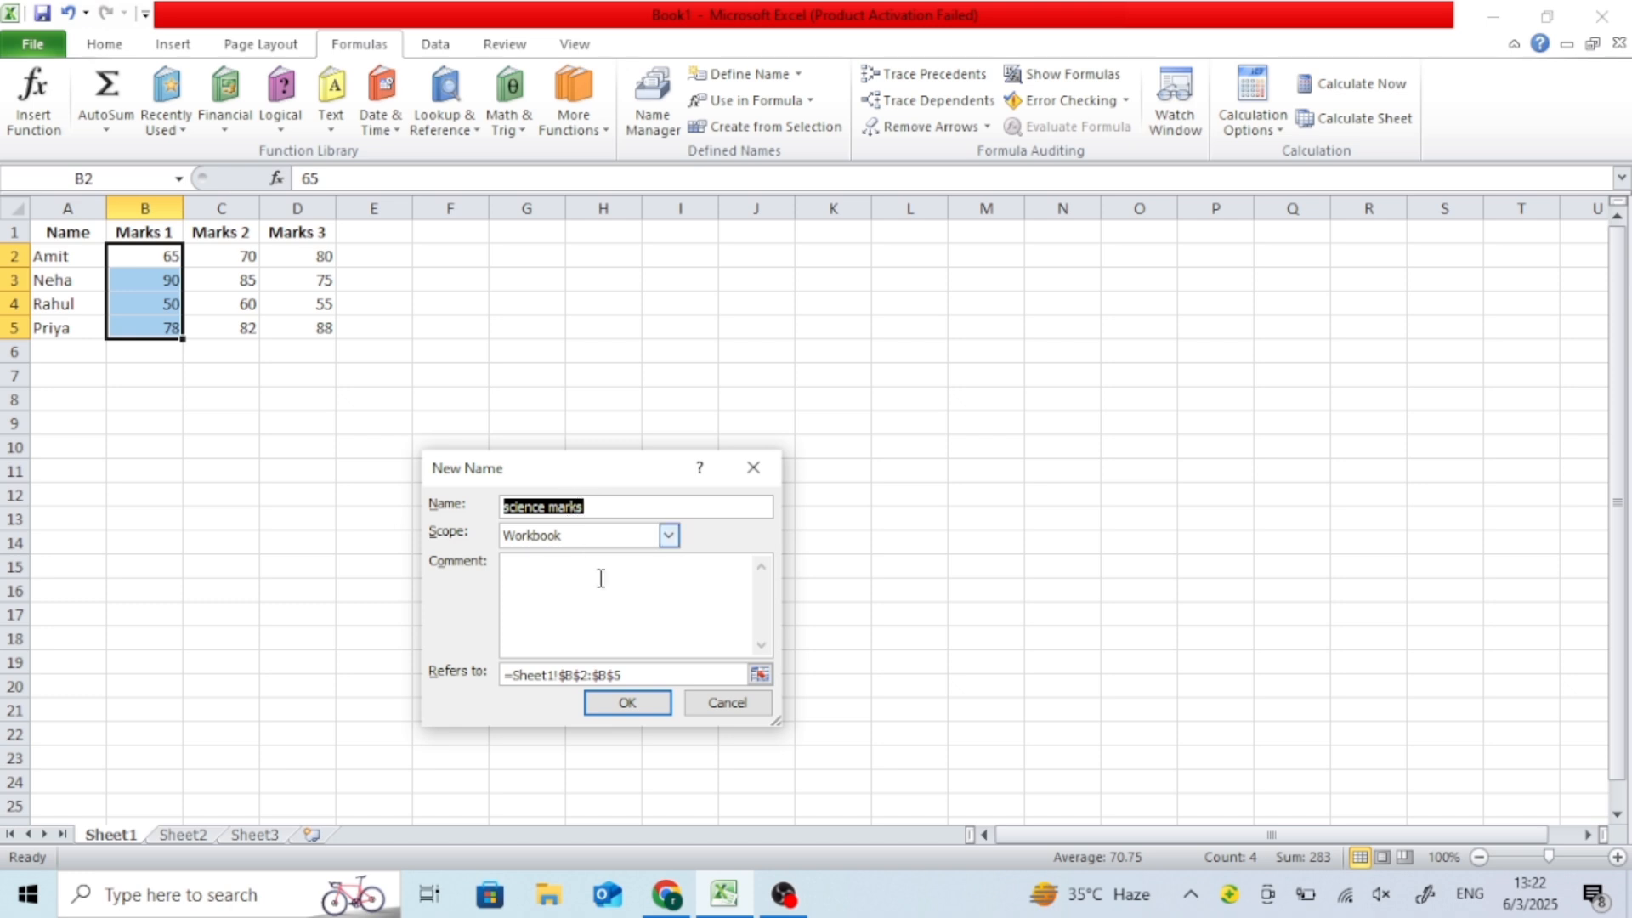
left_click(624, 702)
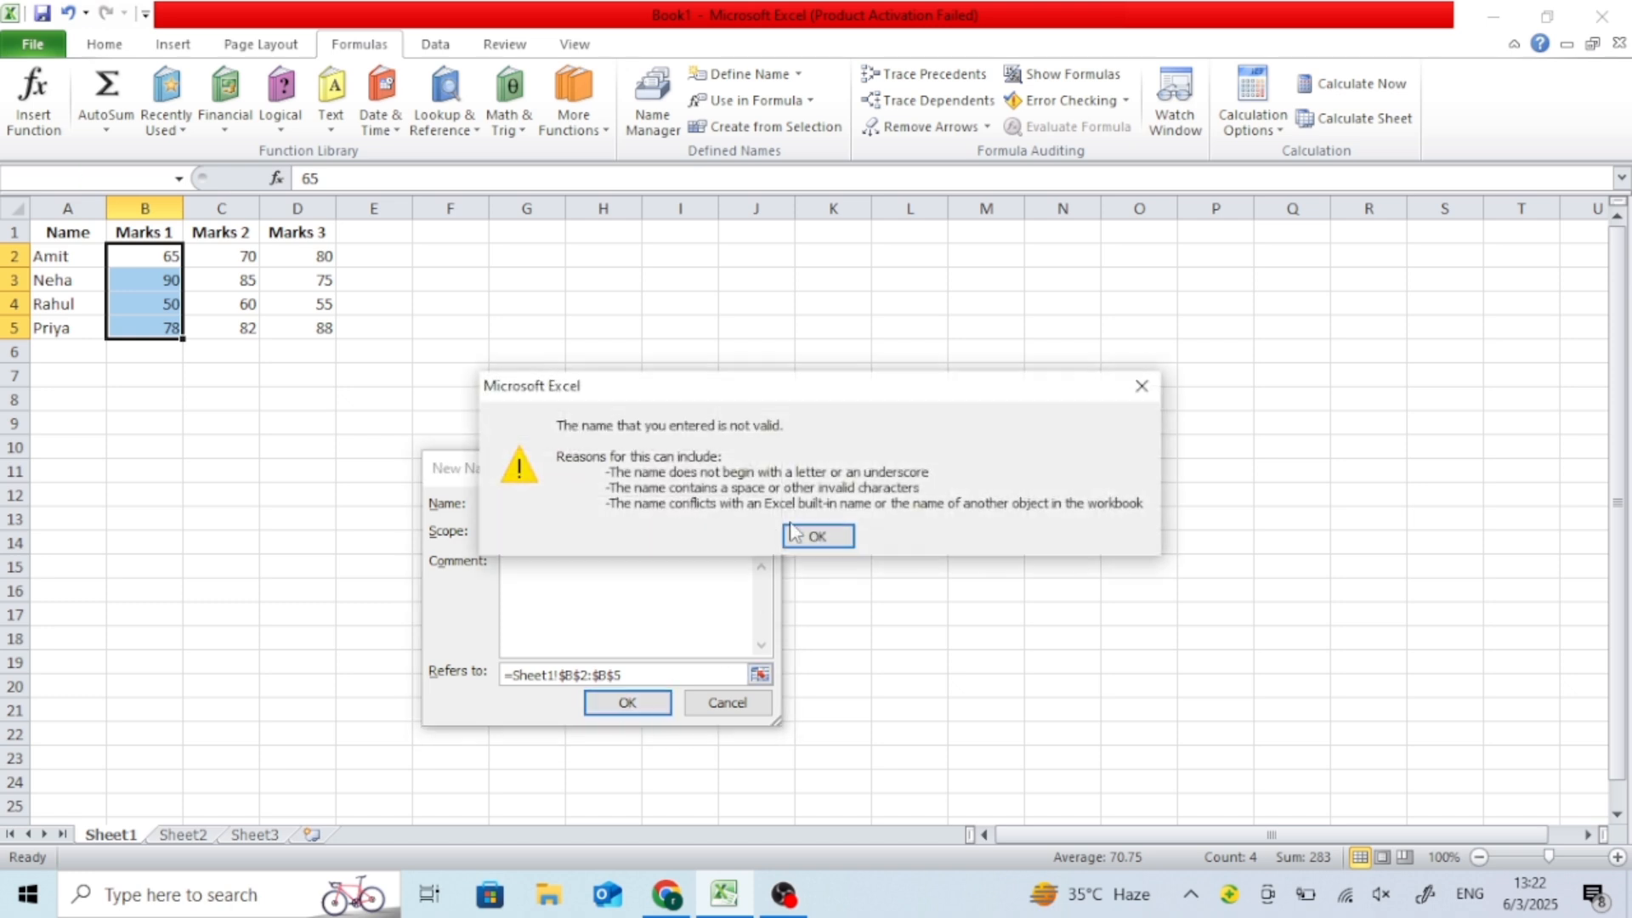
left_click(850, 540)
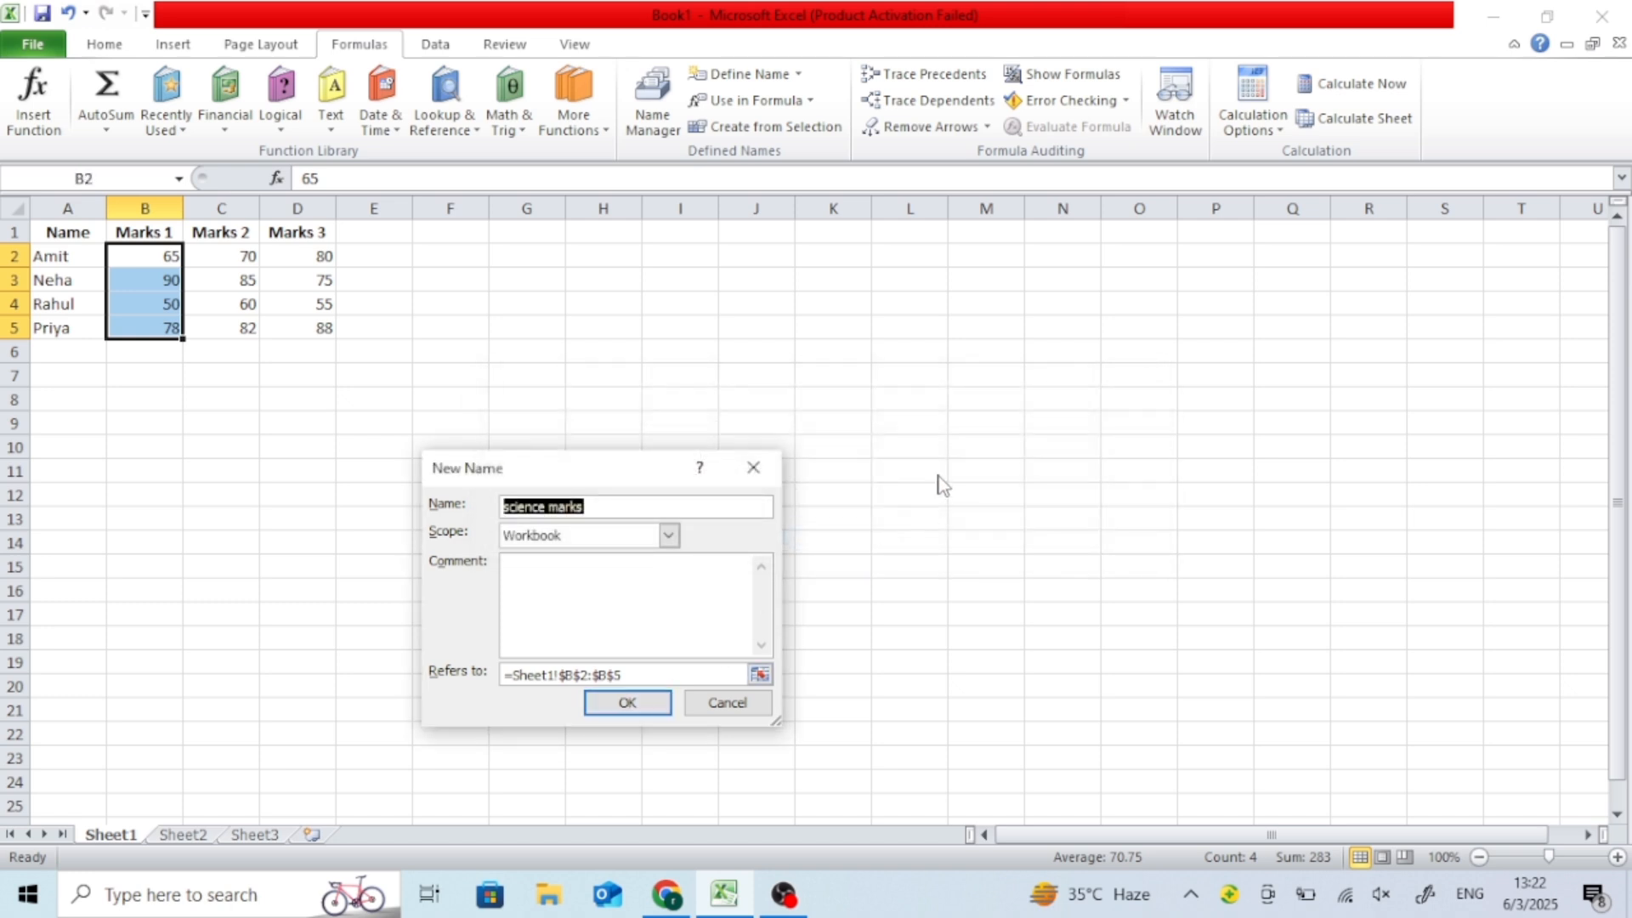
left_click(718, 707)
Step: Delete the existing defined name "Marks_1" and define it again with Workbook scope for the range B2:B5
left_click(653, 101)
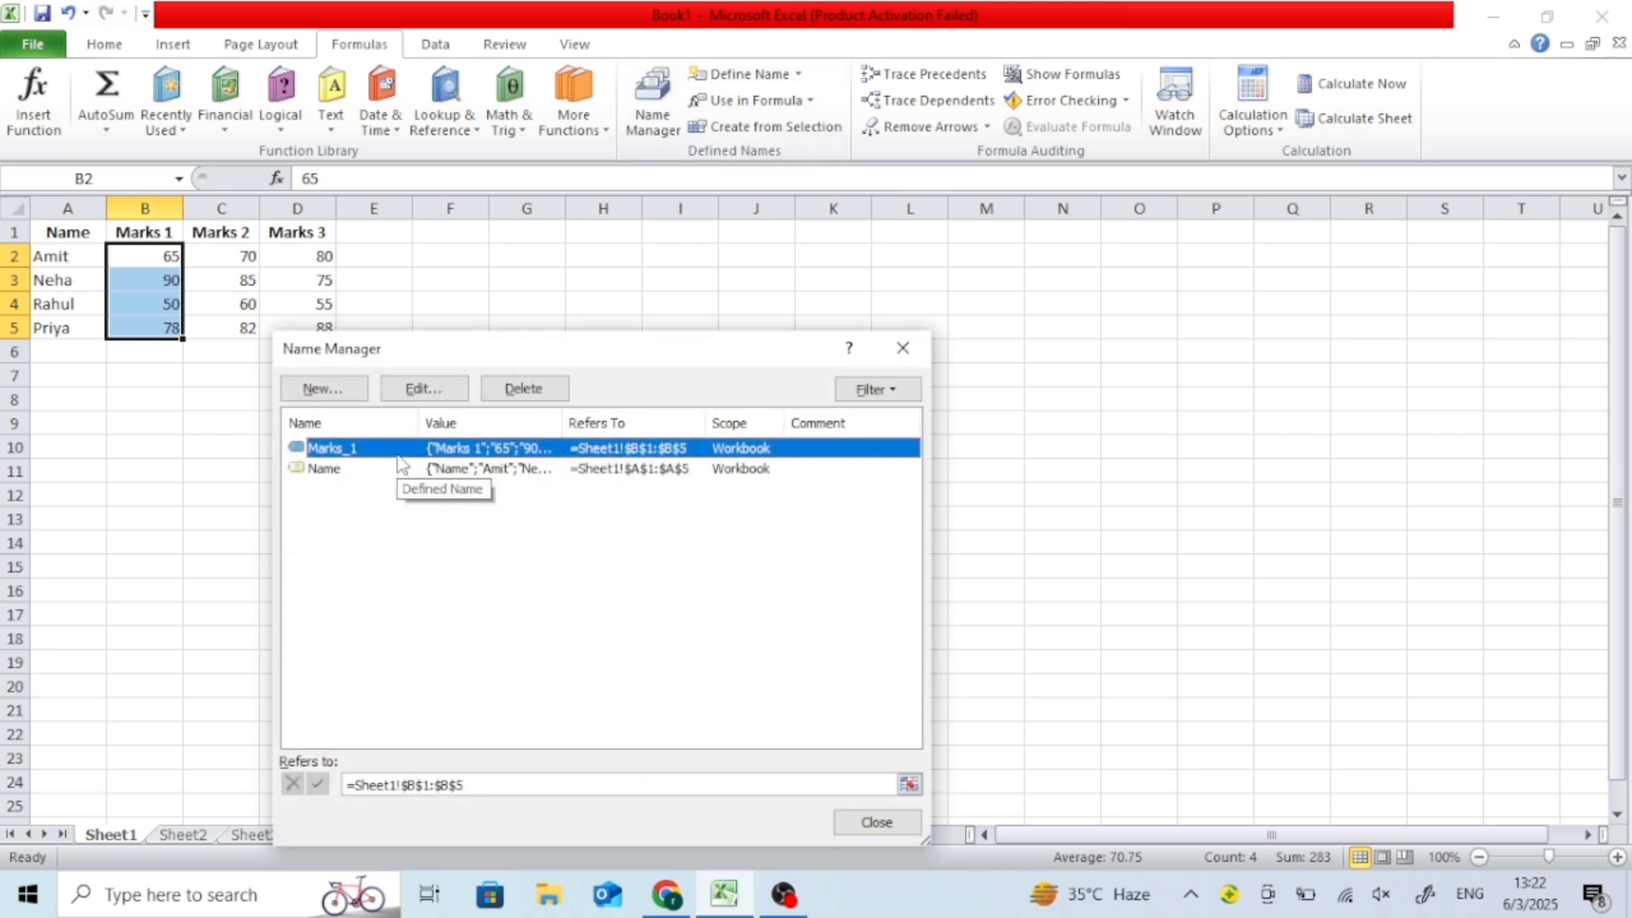
key("Delete")
key("Return")
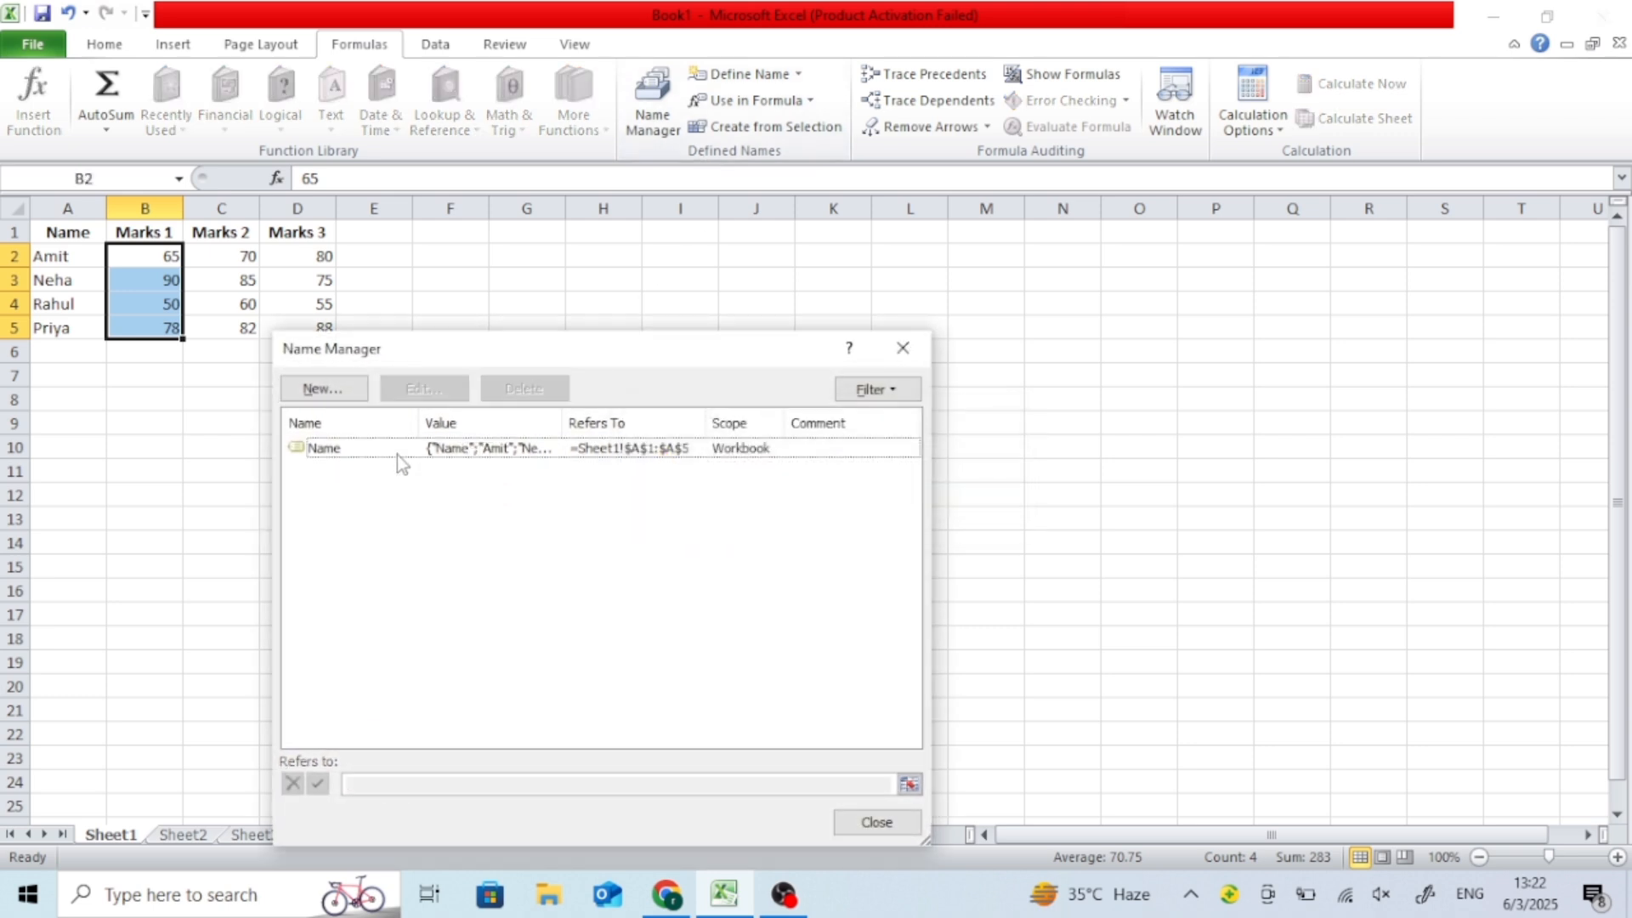
left_click(904, 346)
left_click(745, 75)
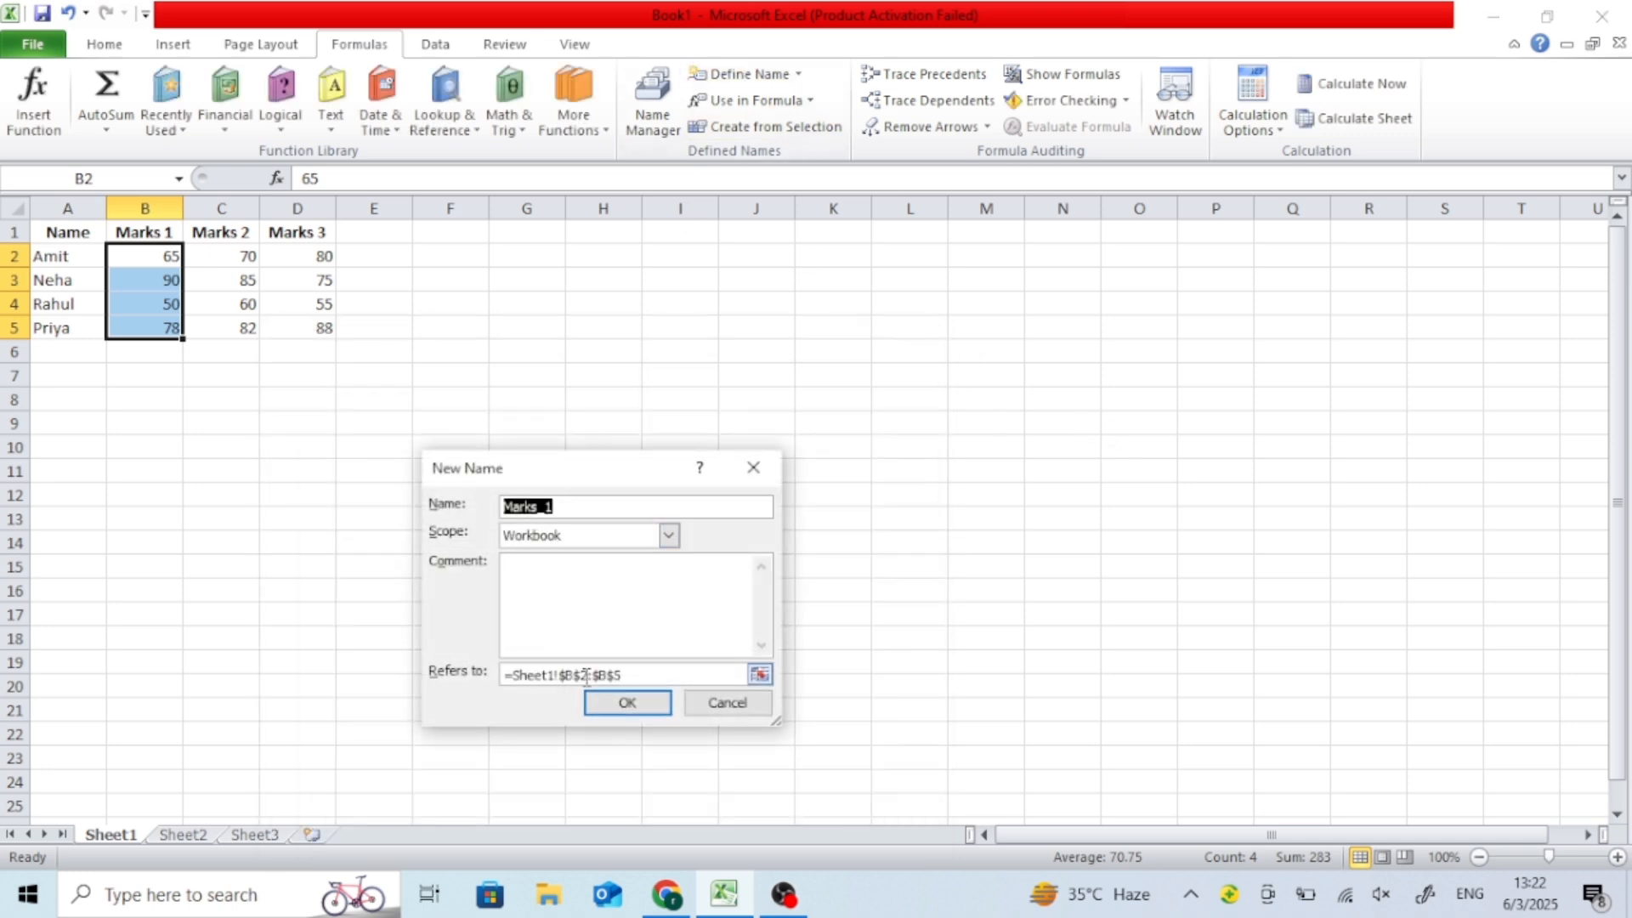
left_click(623, 702)
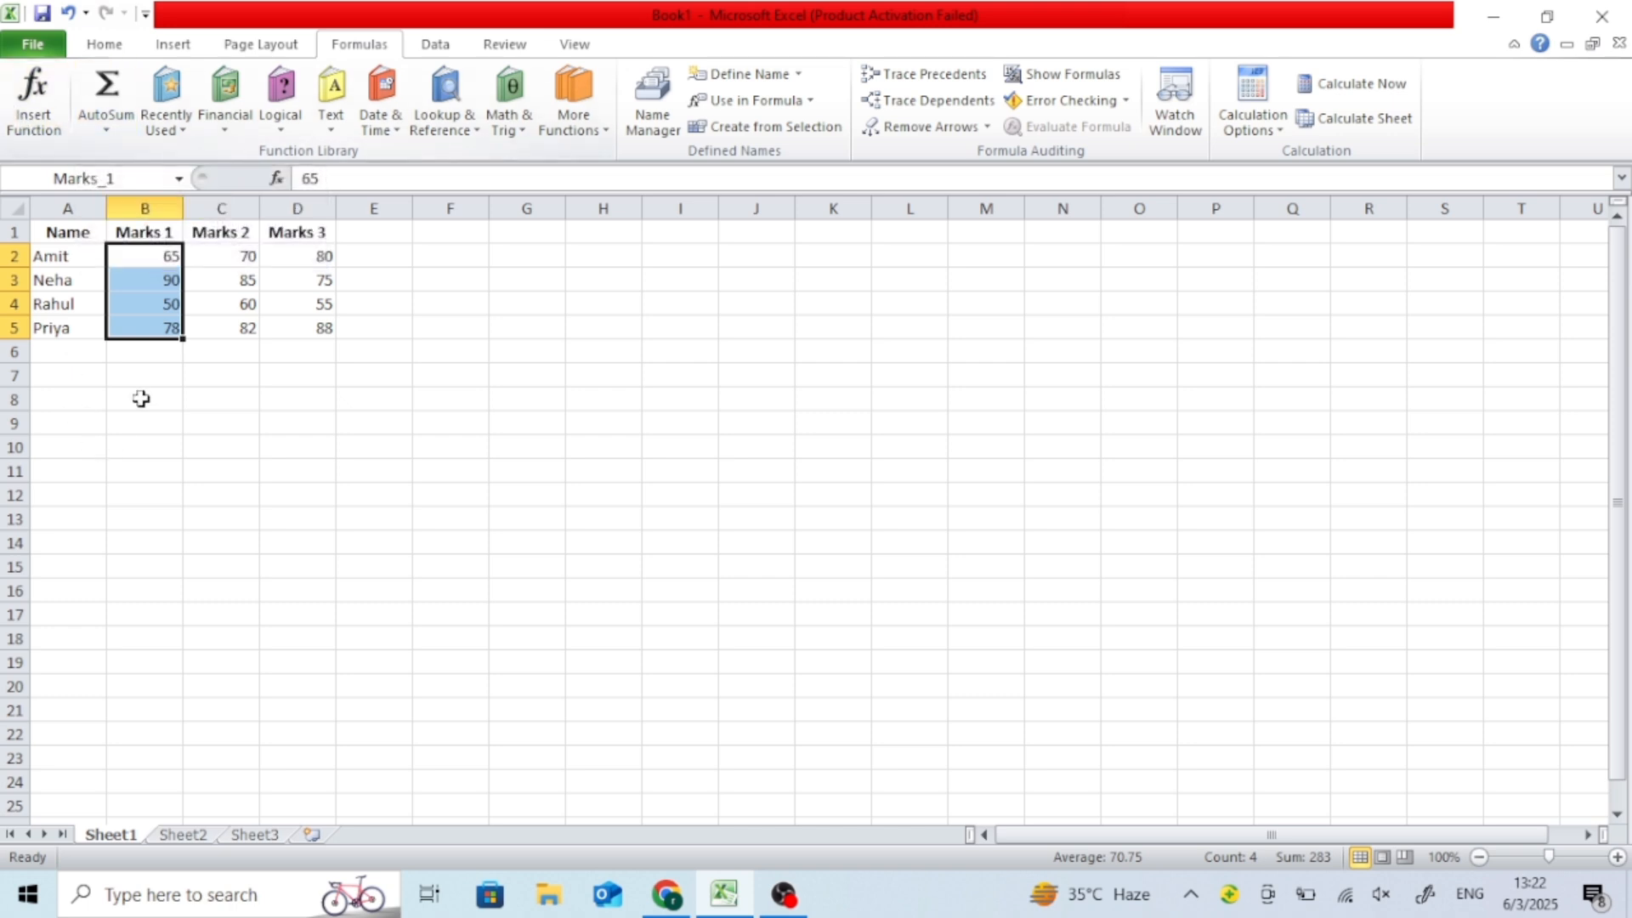
Step: Enter the formula =SUM(Marks_1) in cell B6 and check it
left_click(117, 349)
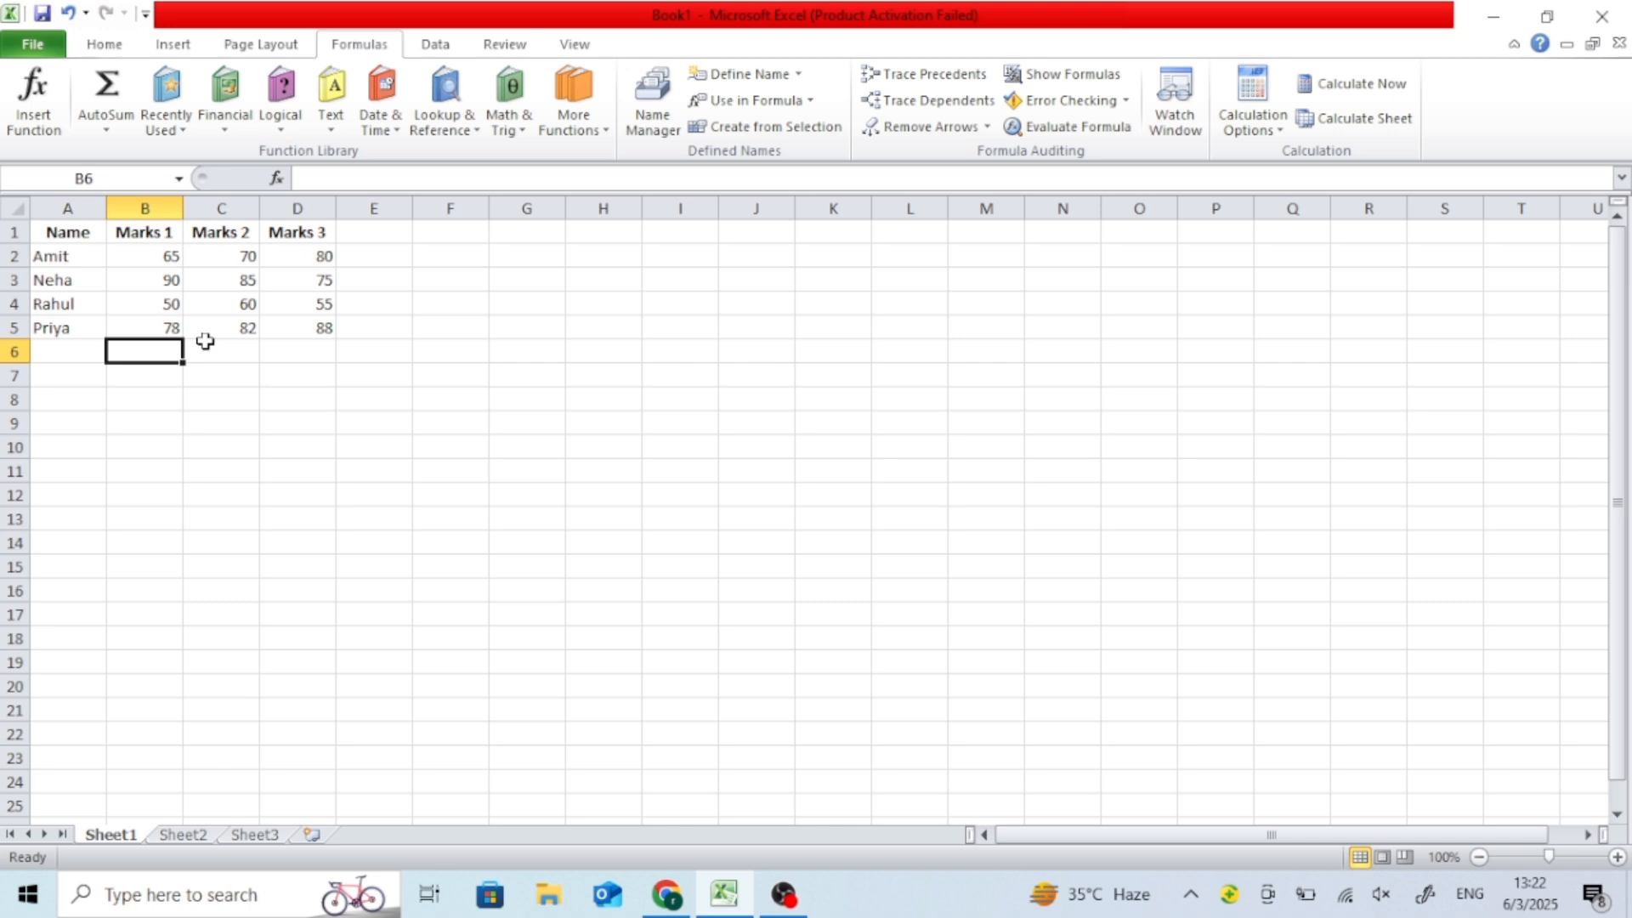
type("=SUM(Marks_1")
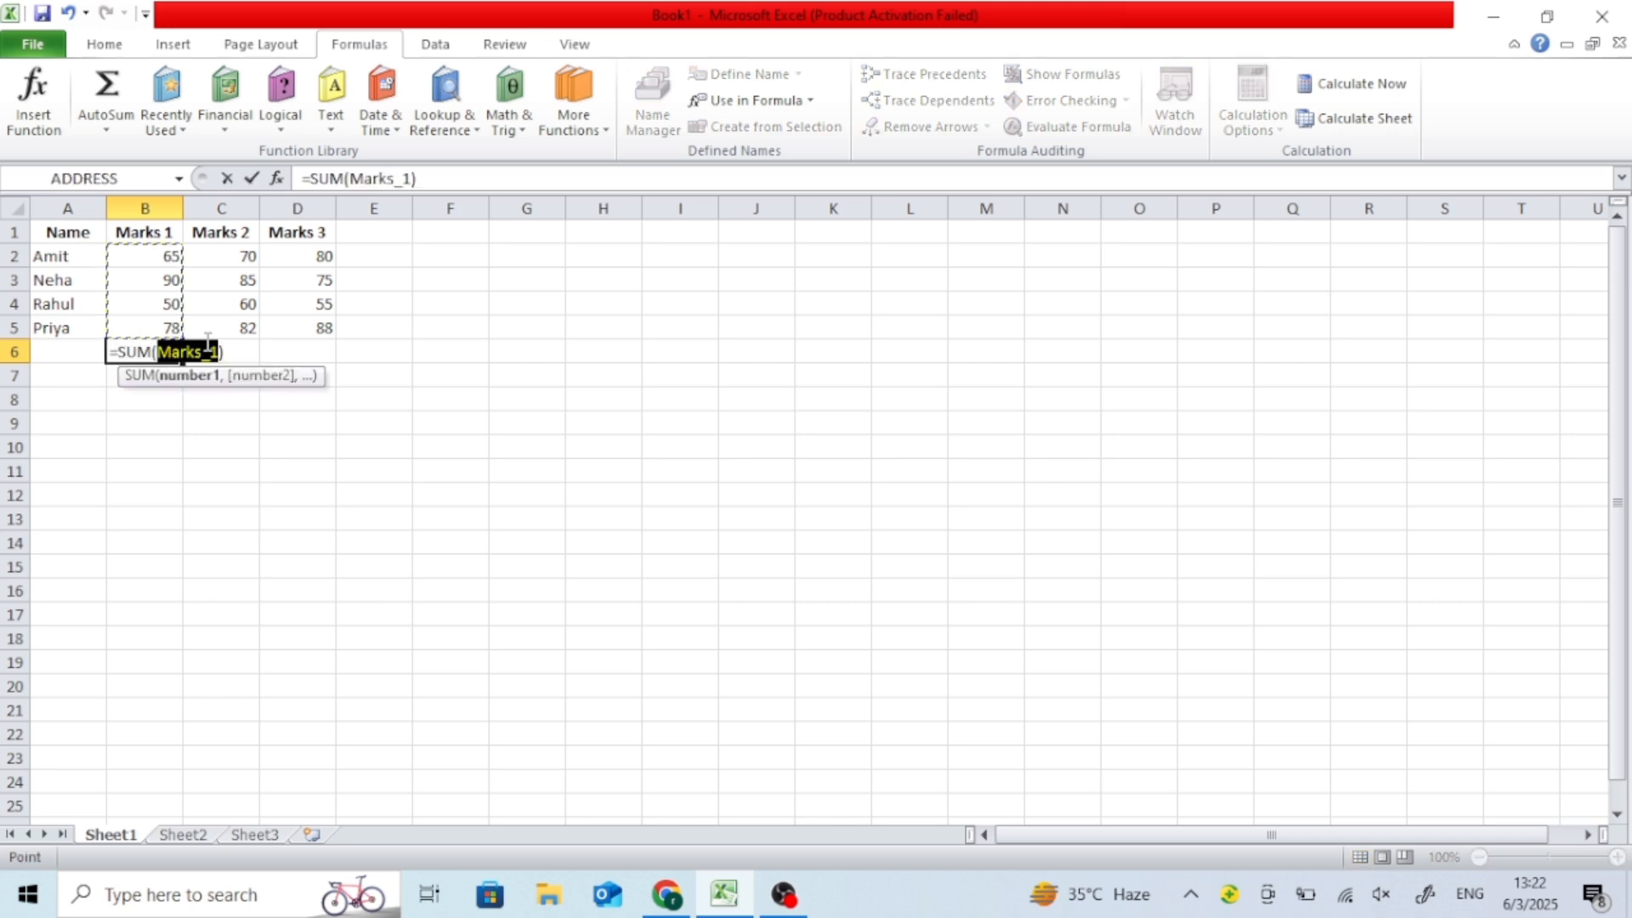
type(")")
key("Return")
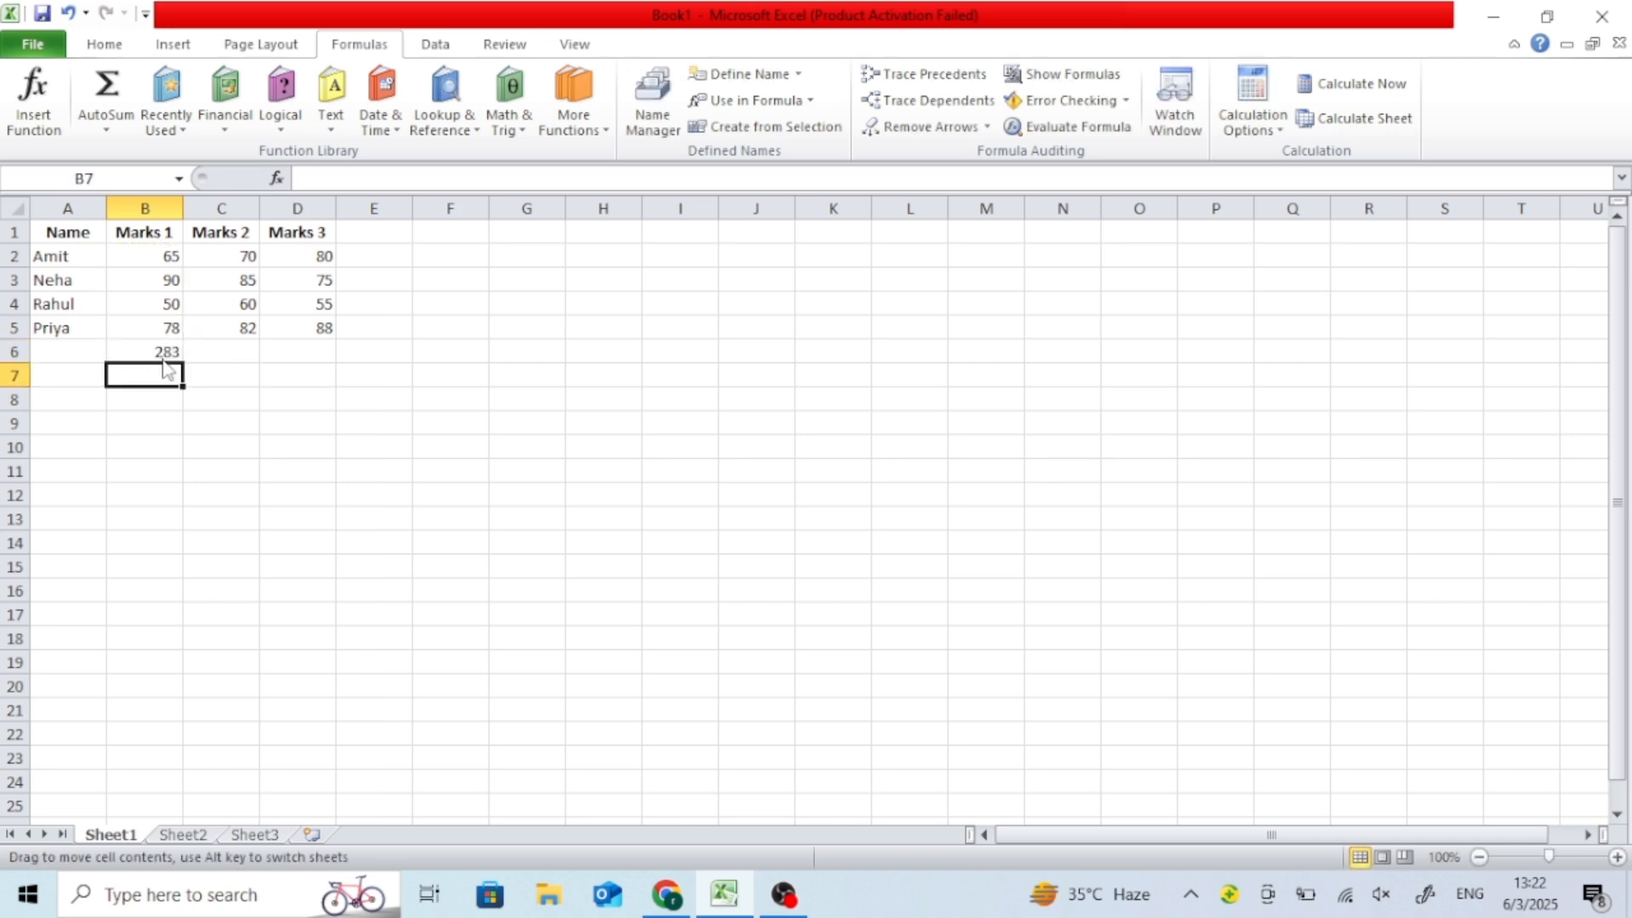
left_click(162, 354)
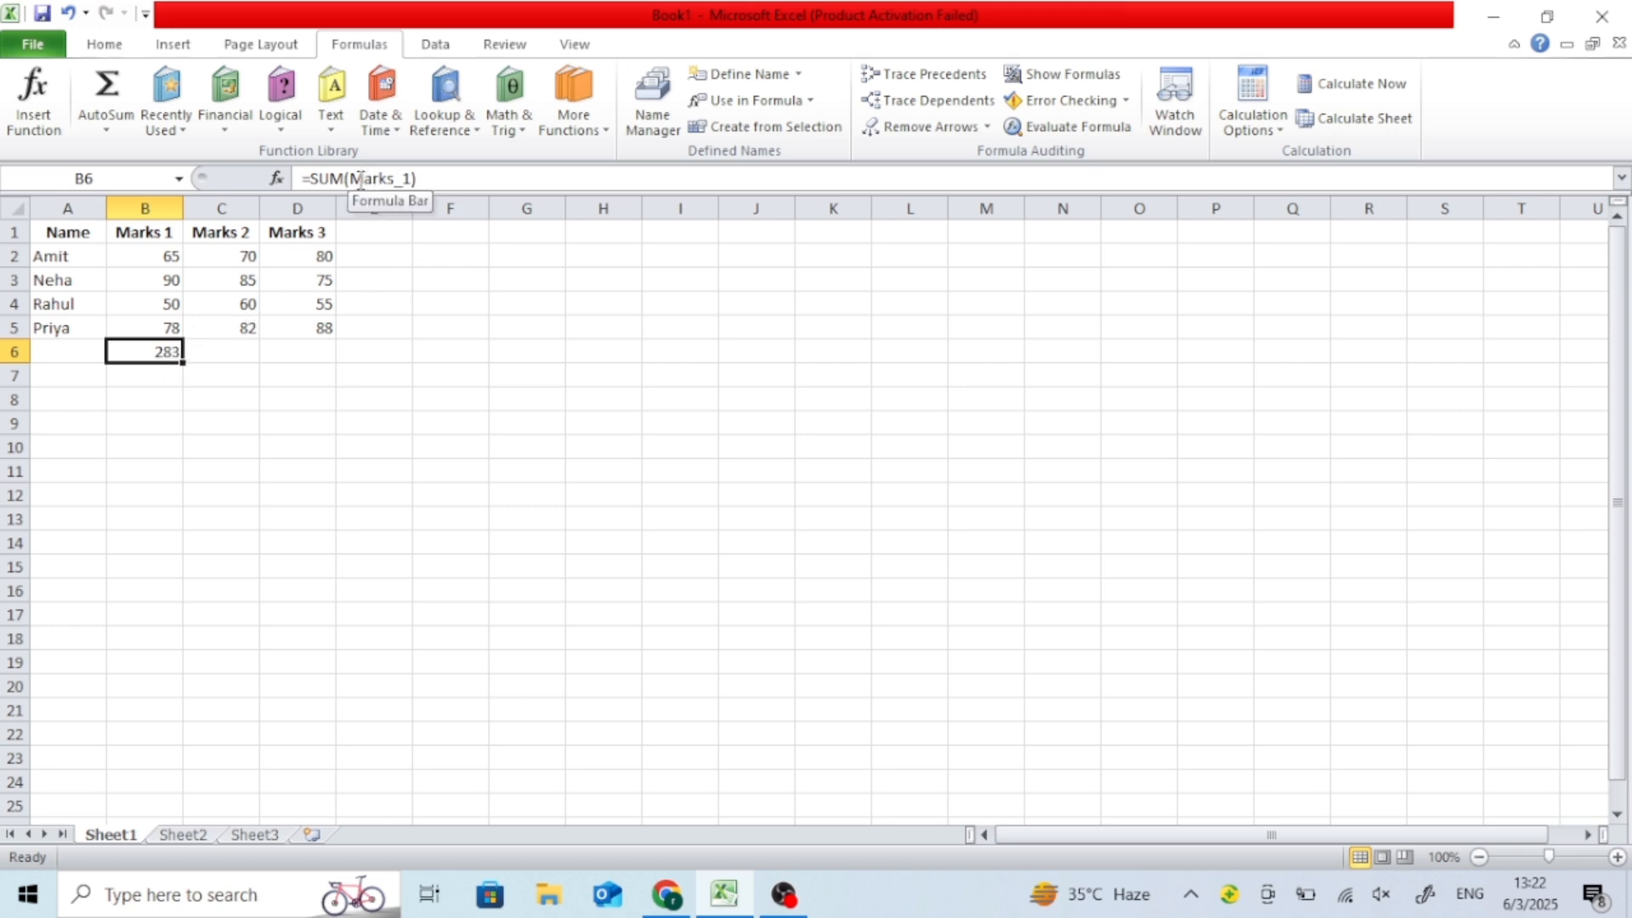
Step: Try a SUM formula referring to B6 in cell C6 below the Marks 2 column, and clear the cell
left_click_drag(242, 257, 247, 321)
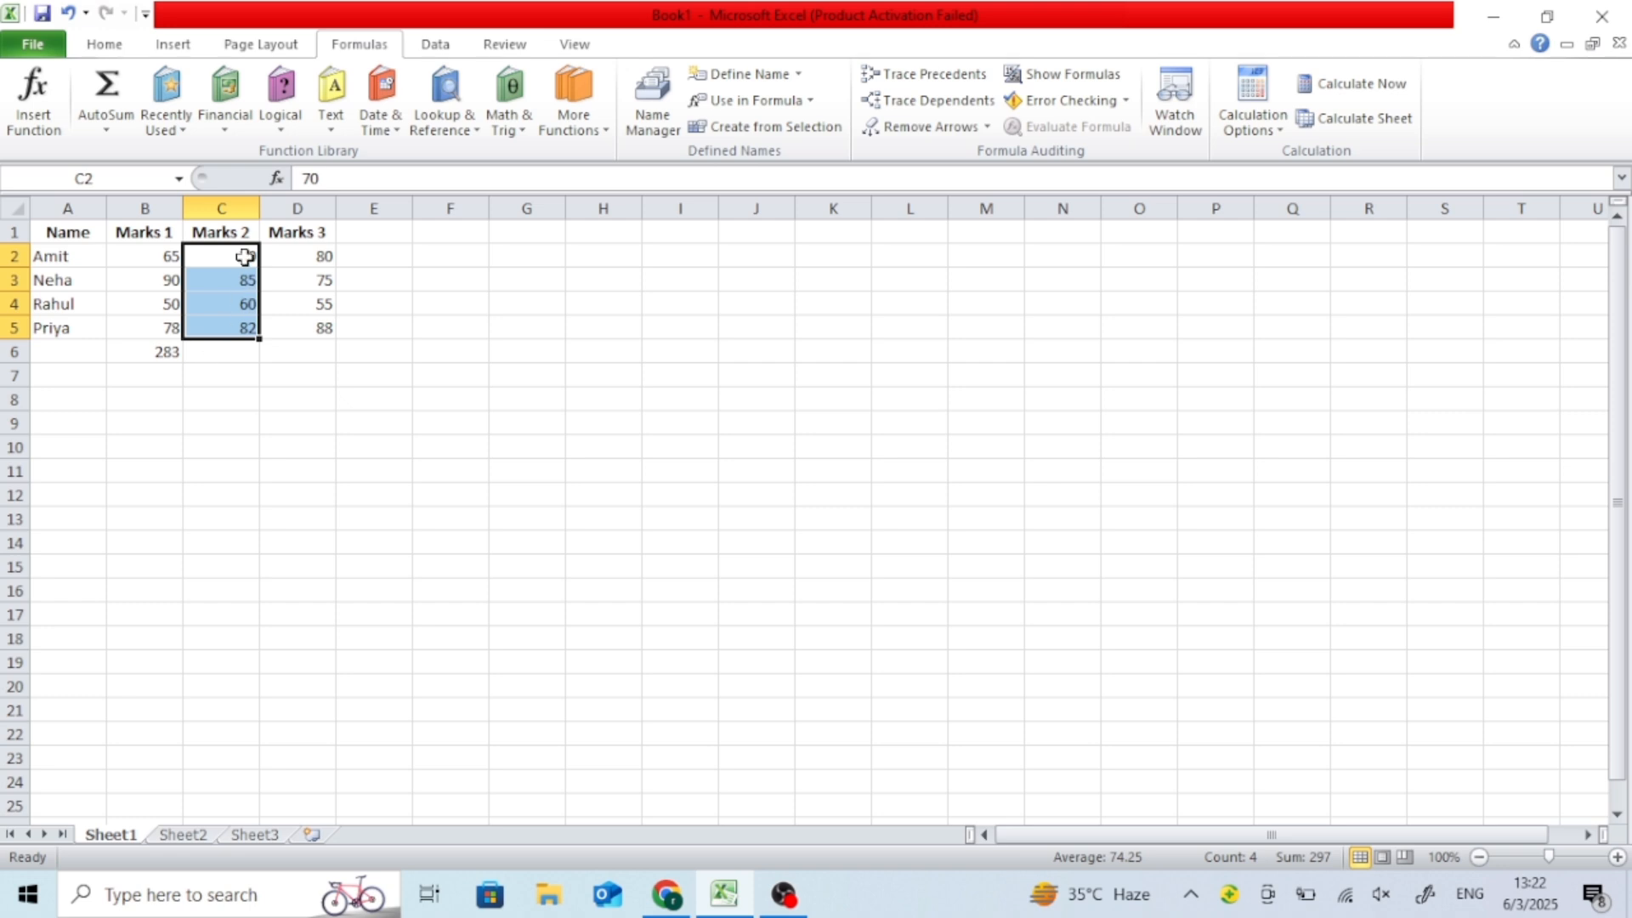
left_click(232, 352)
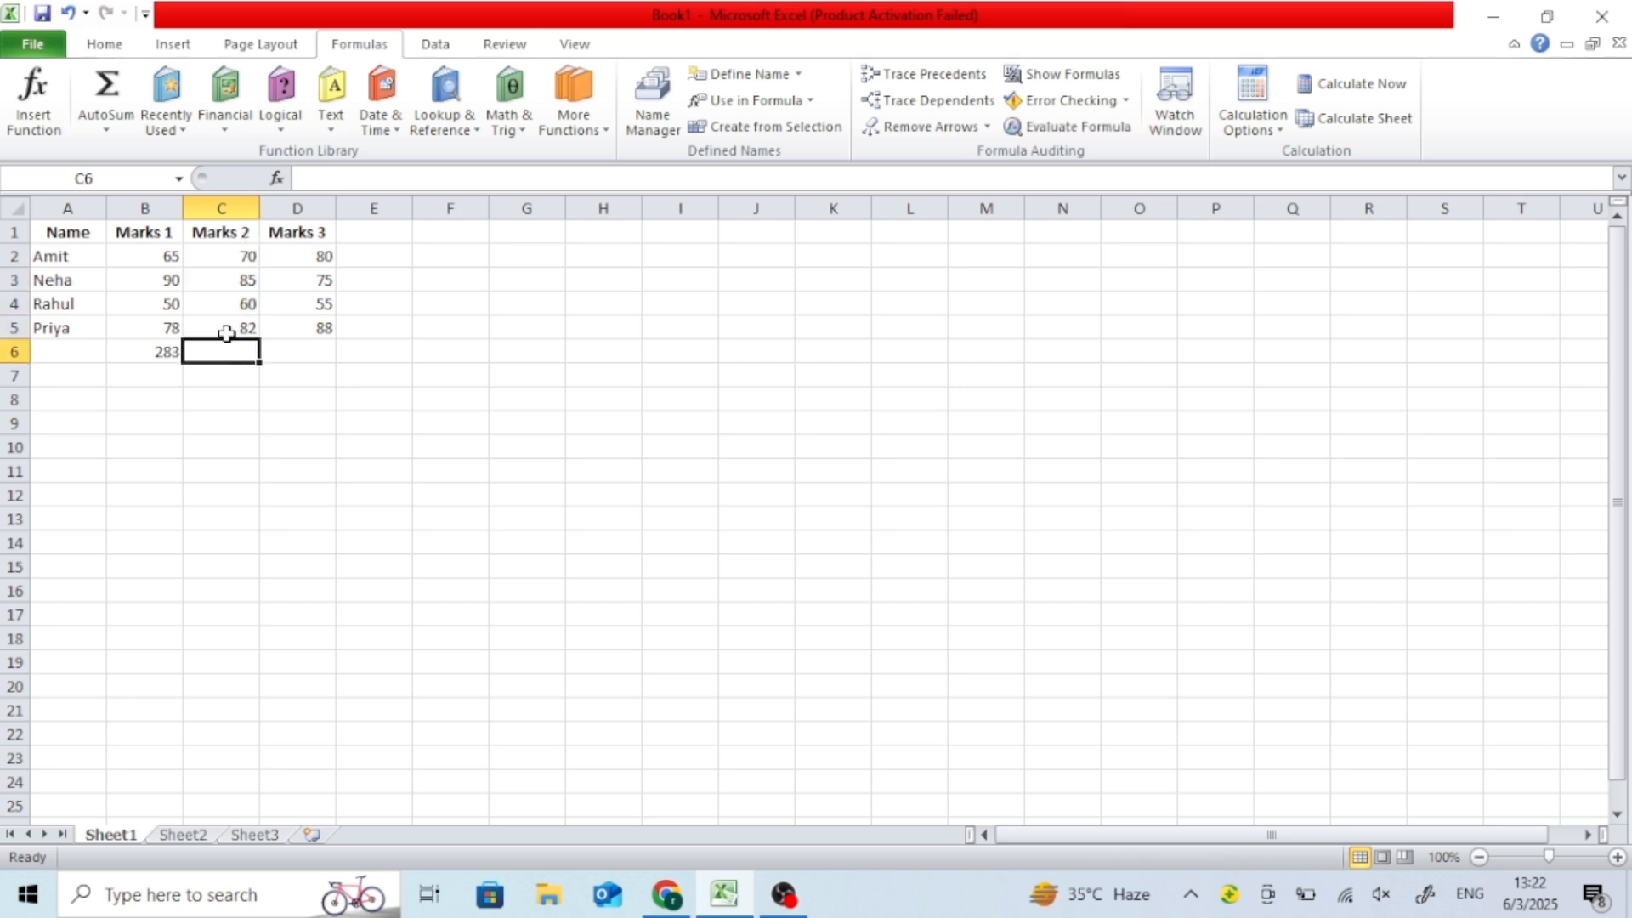
key("alt+equal")
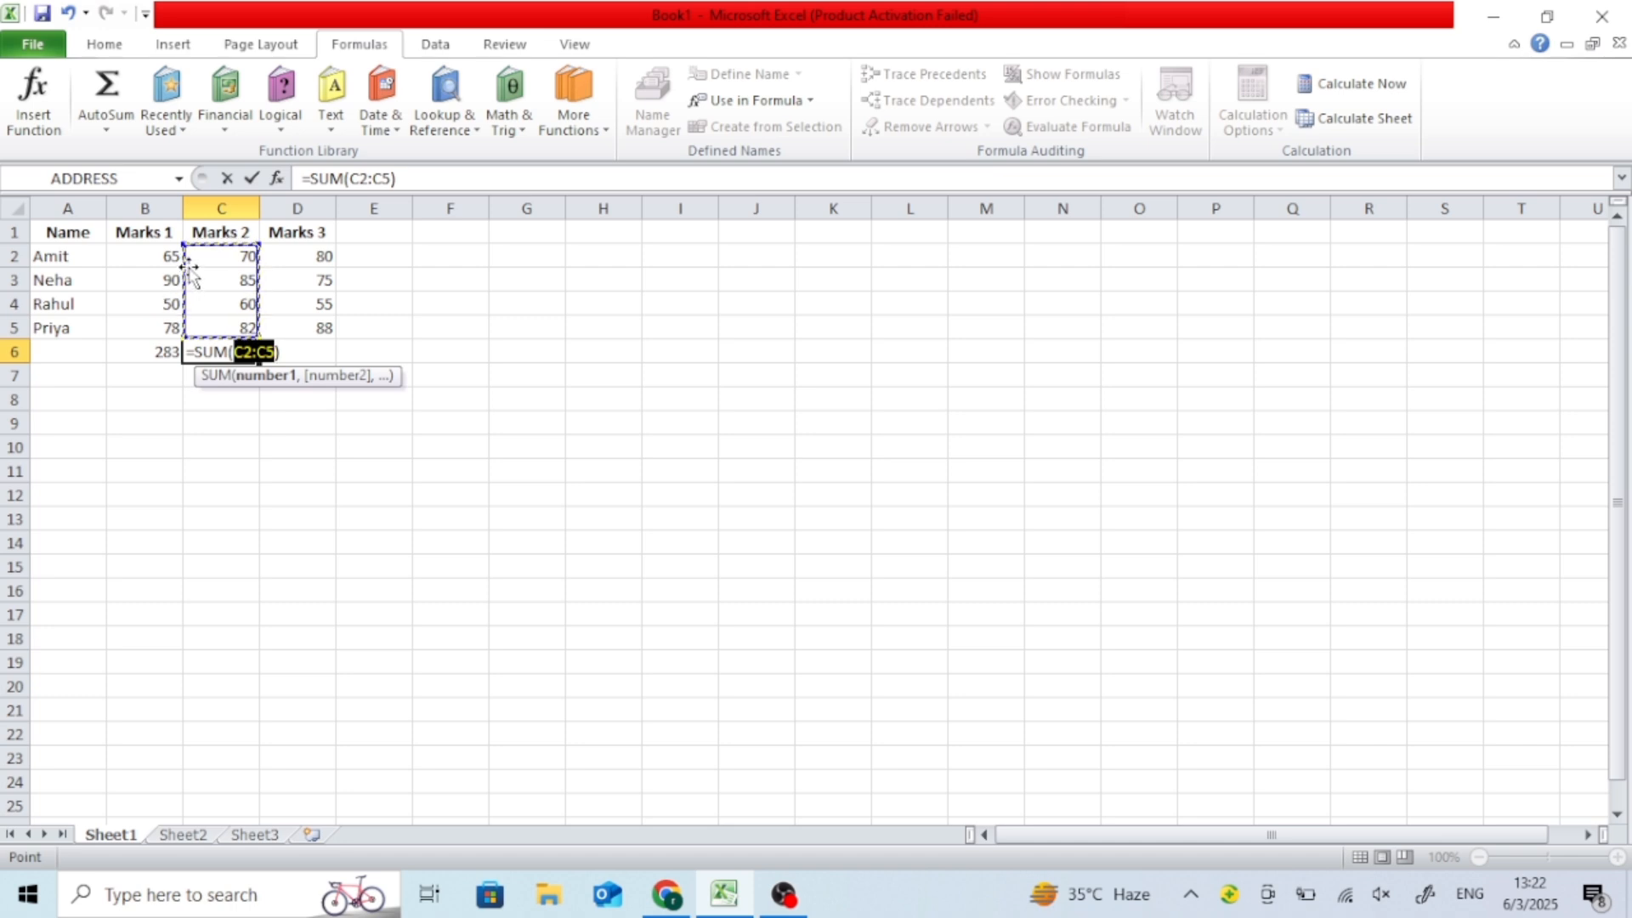
left_click(160, 352)
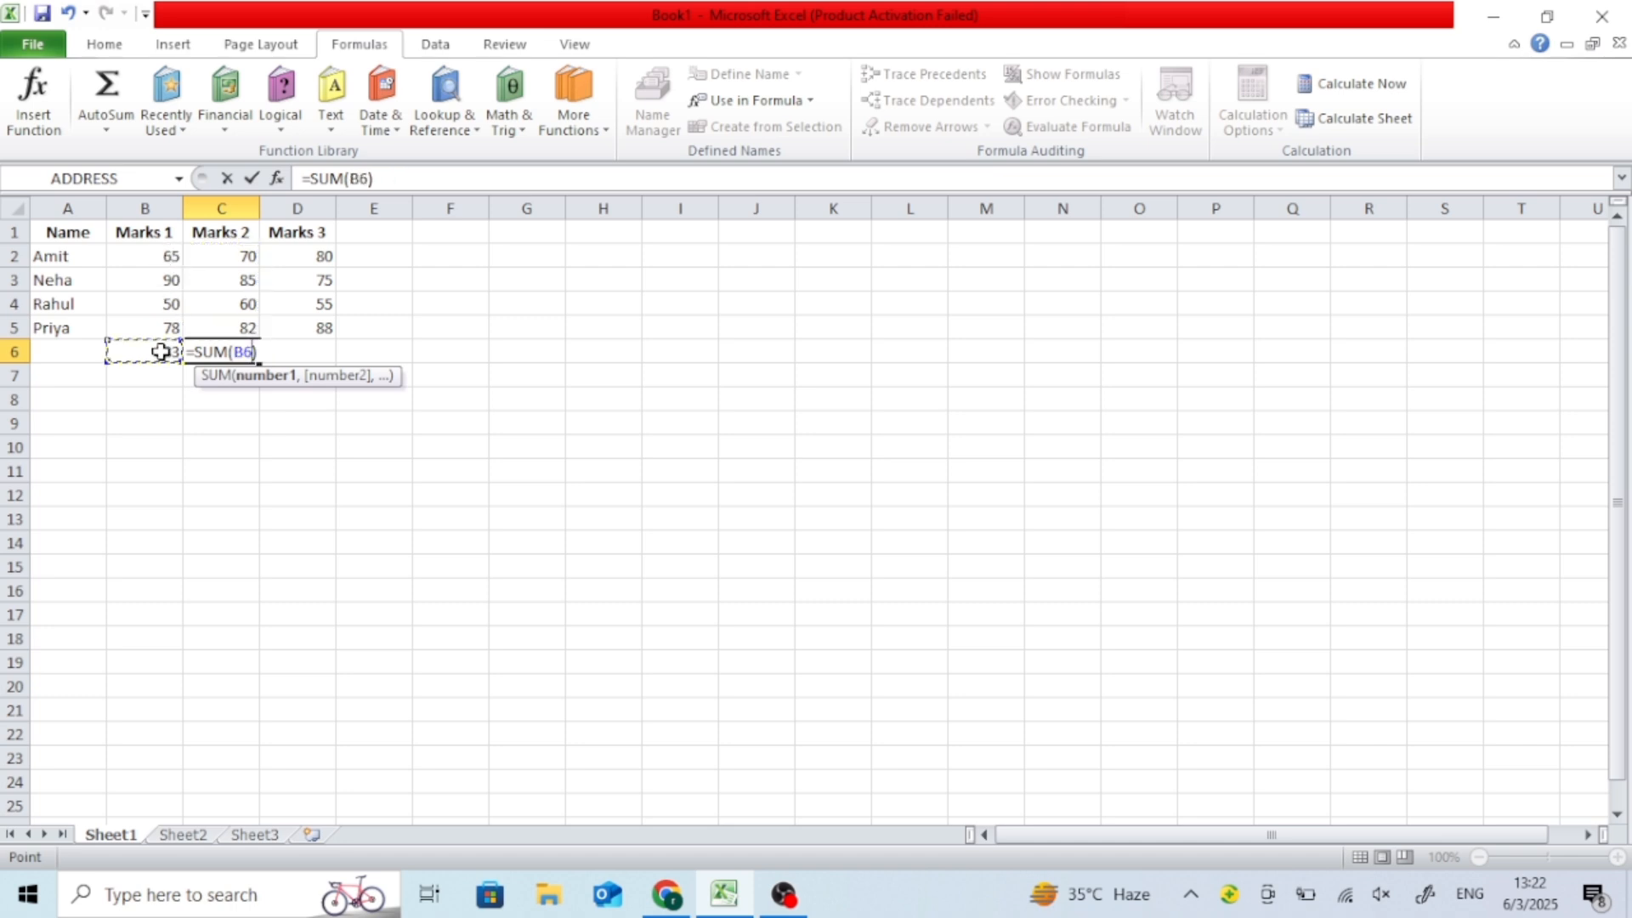
double_click(232, 352)
left_click(231, 353)
left_click_drag(216, 259, 223, 330)
left_click(226, 352)
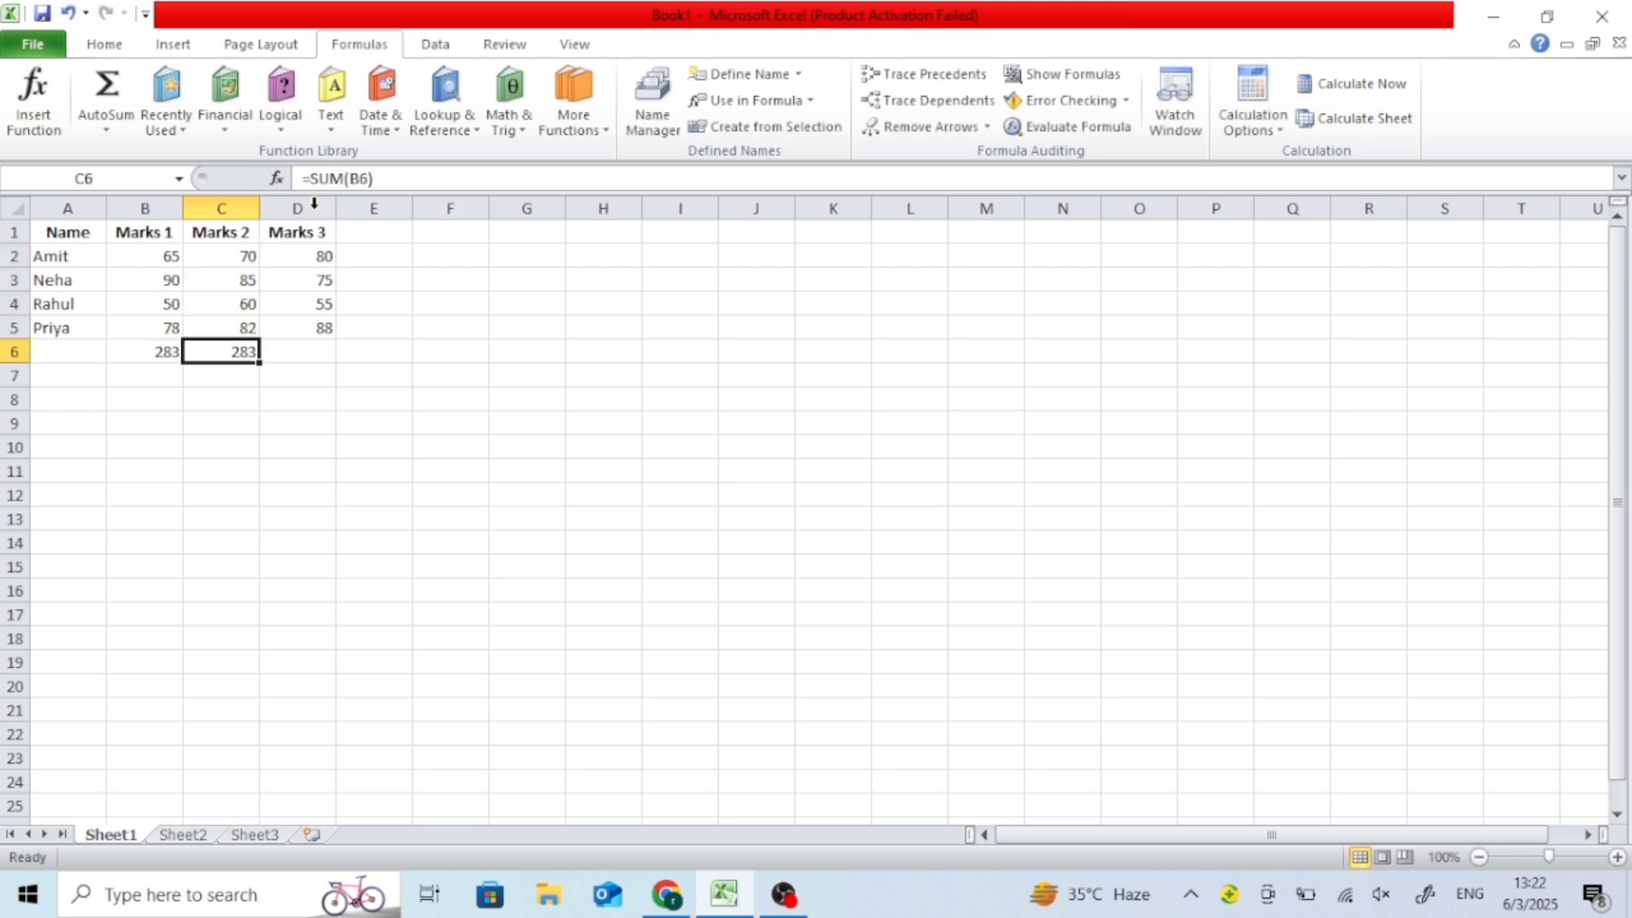
key("Delete")
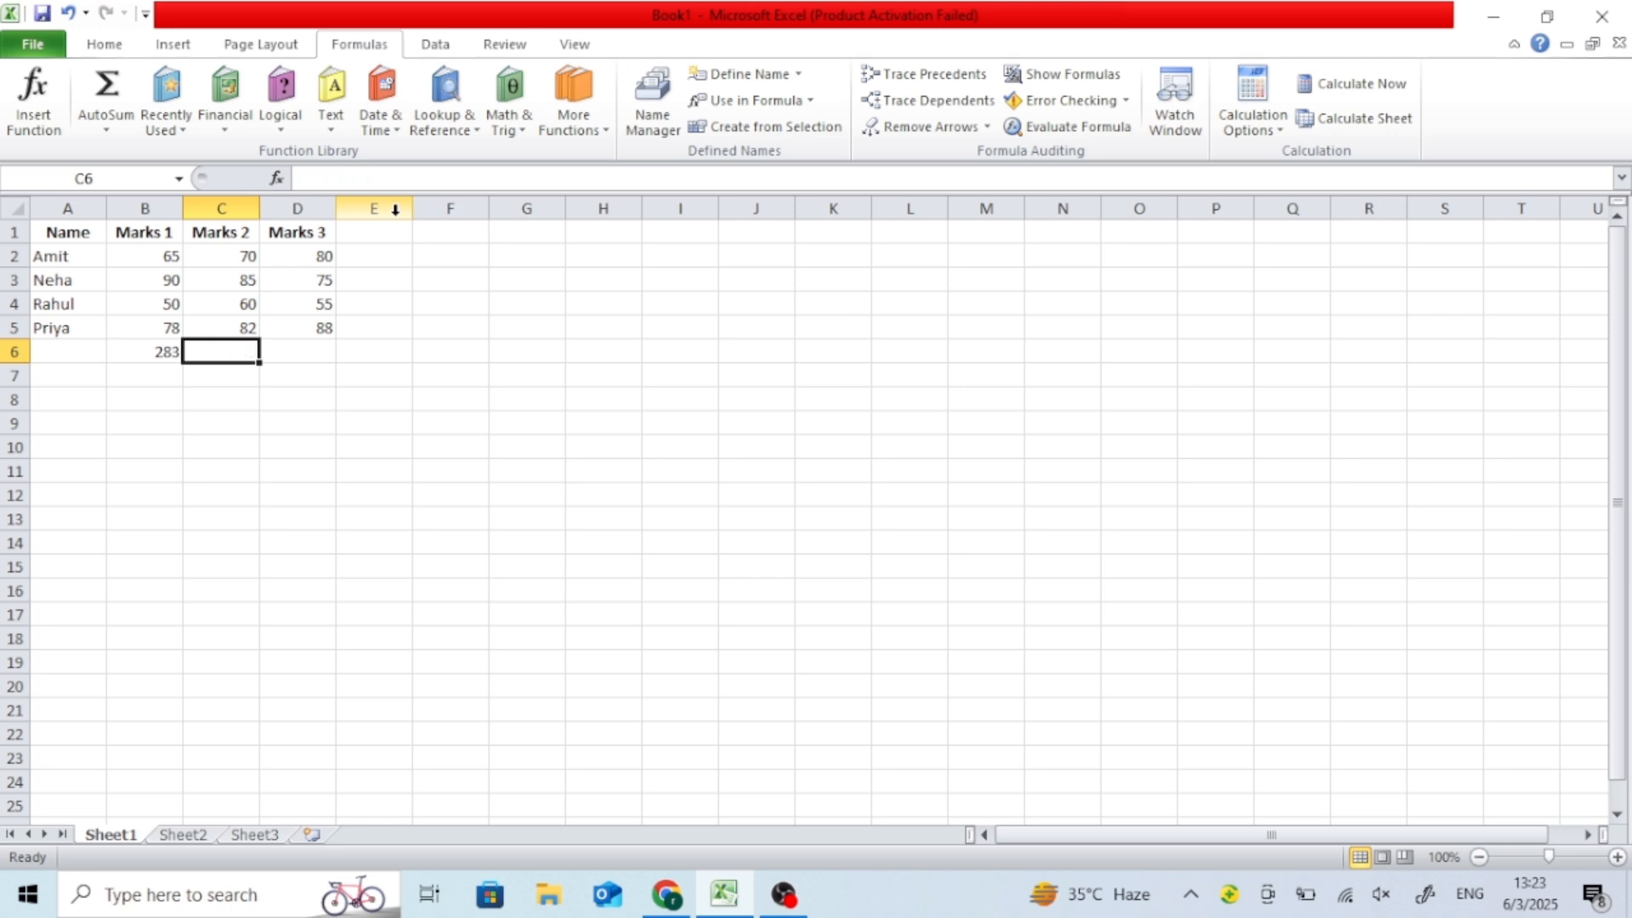
Step: Examine the marks ranges, the formula in B6, and the defined names in the Name Manager and Use in Formula
left_click_drag(136, 255, 149, 336)
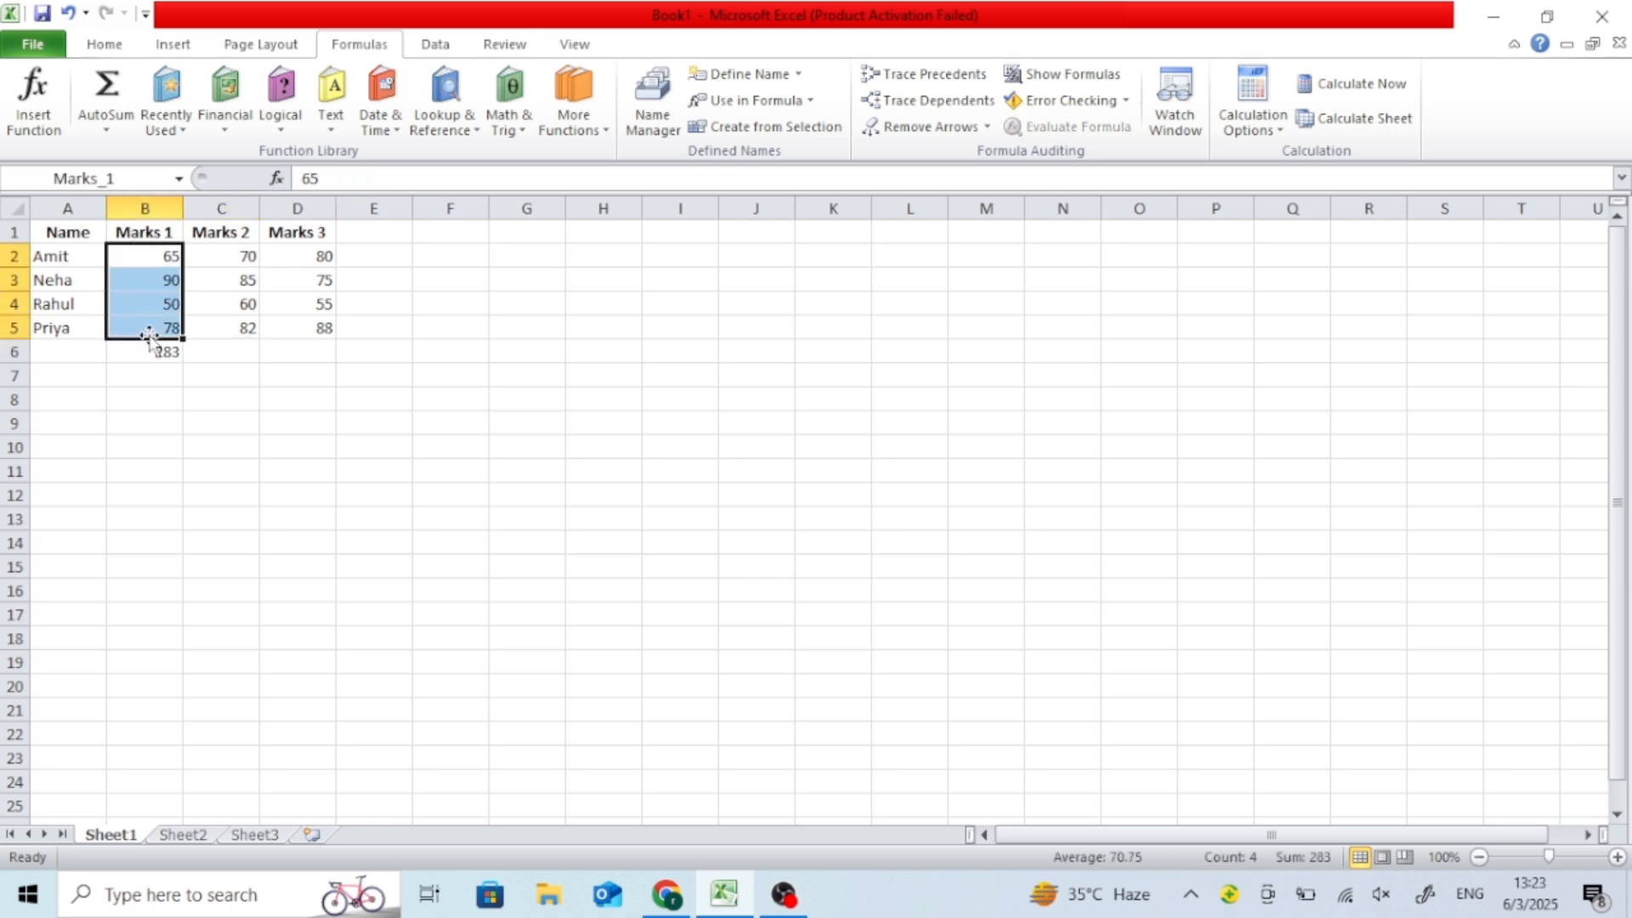
left_click(157, 348)
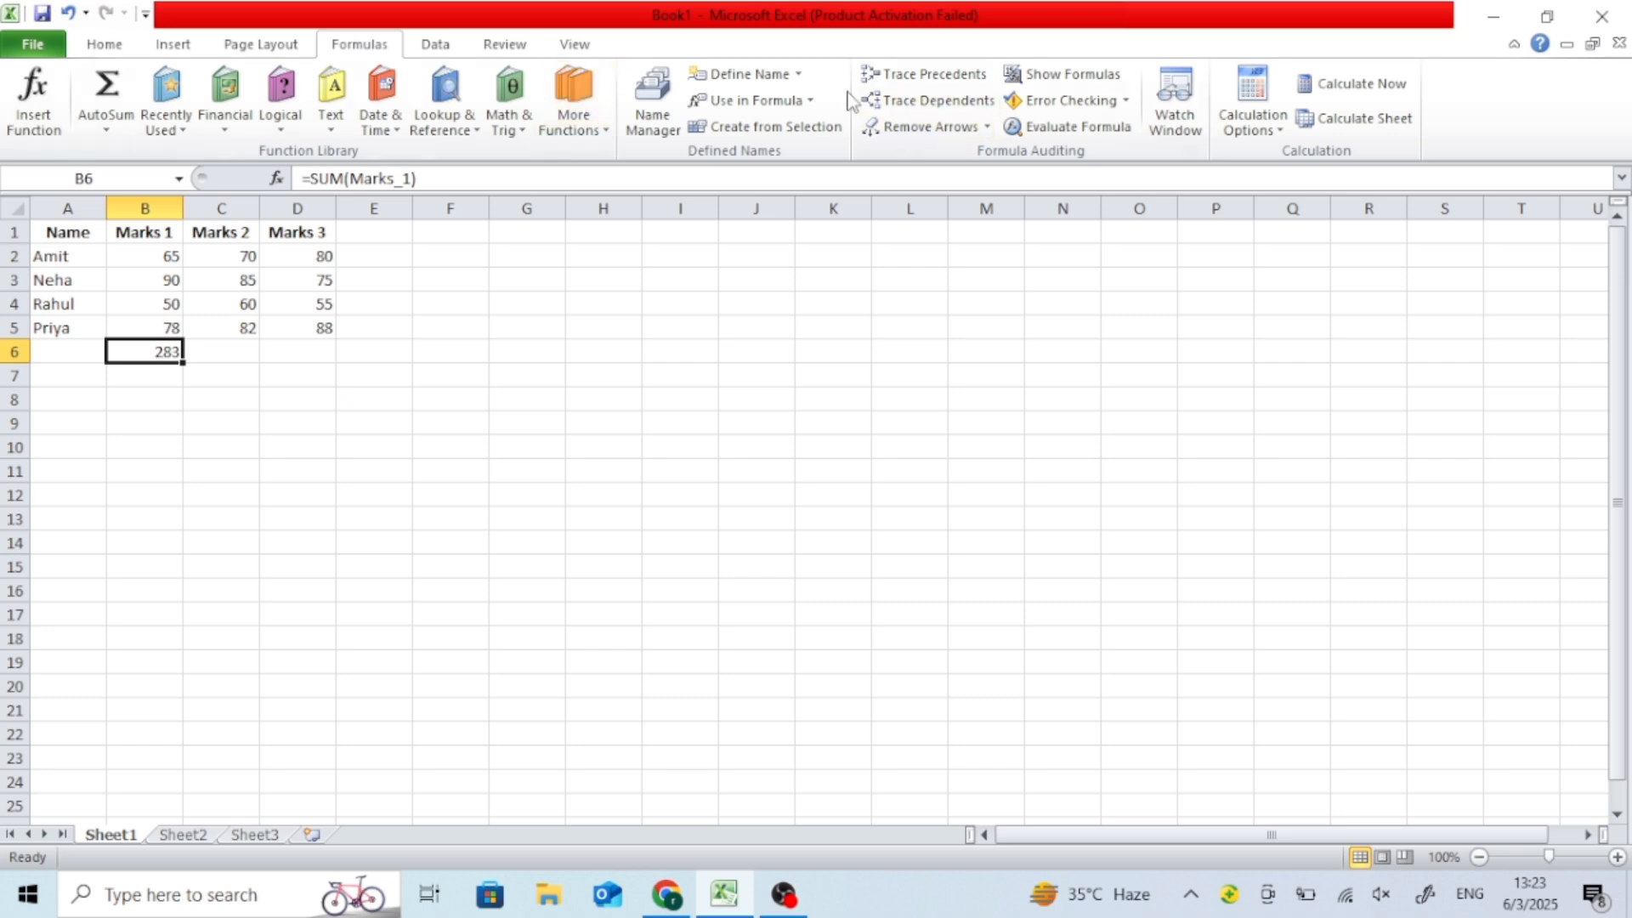
left_click(722, 102)
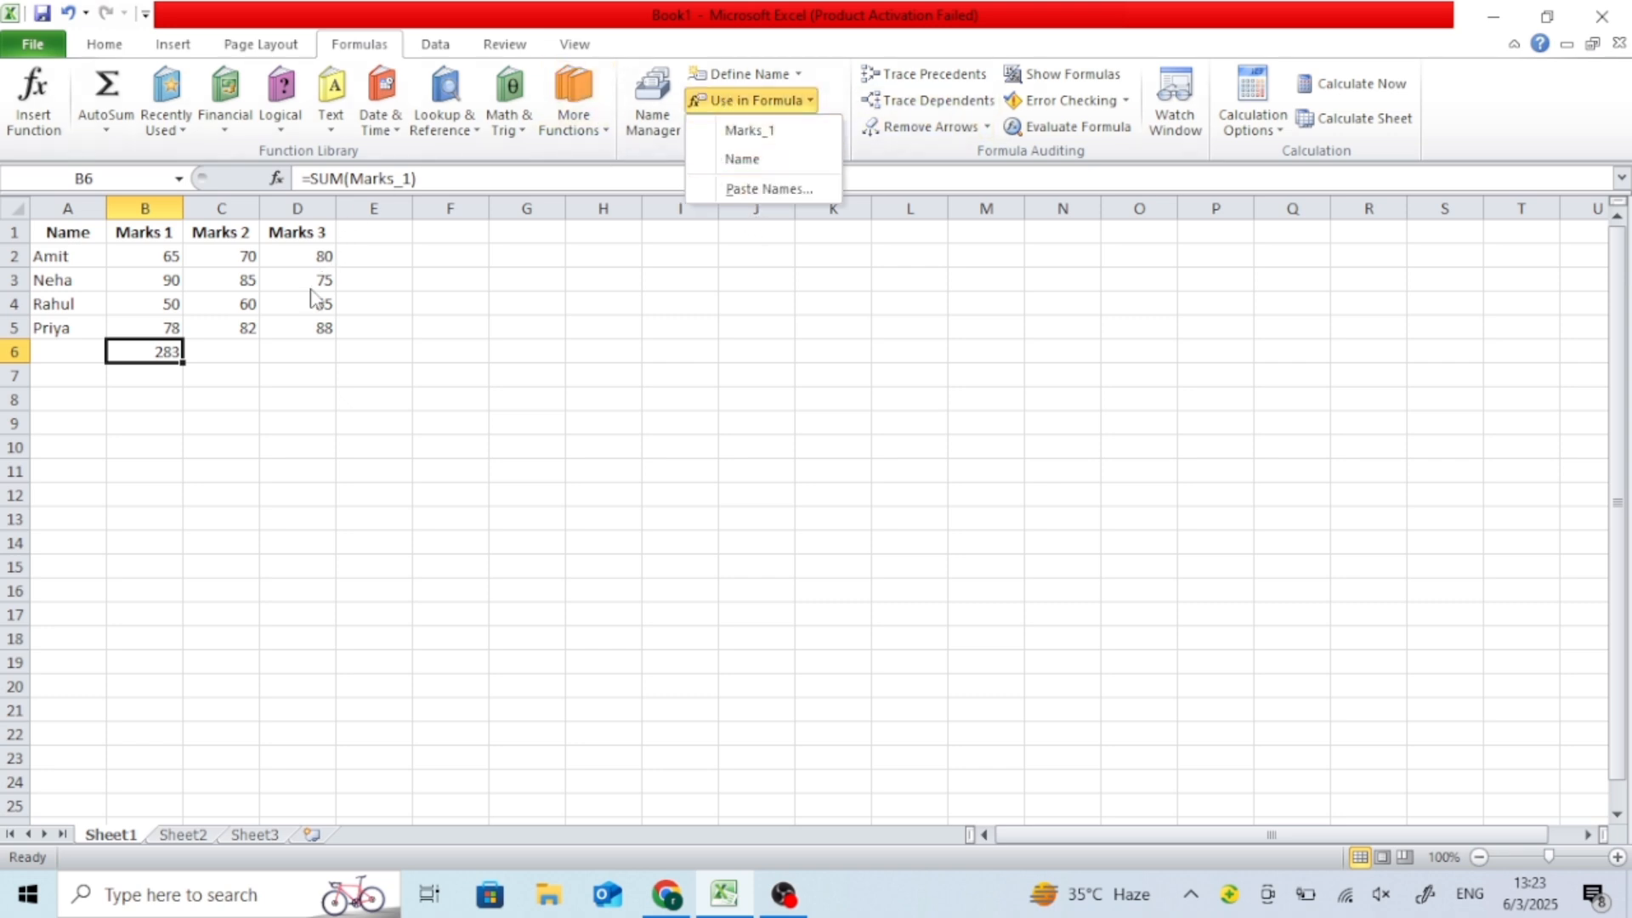
left_click(258, 365)
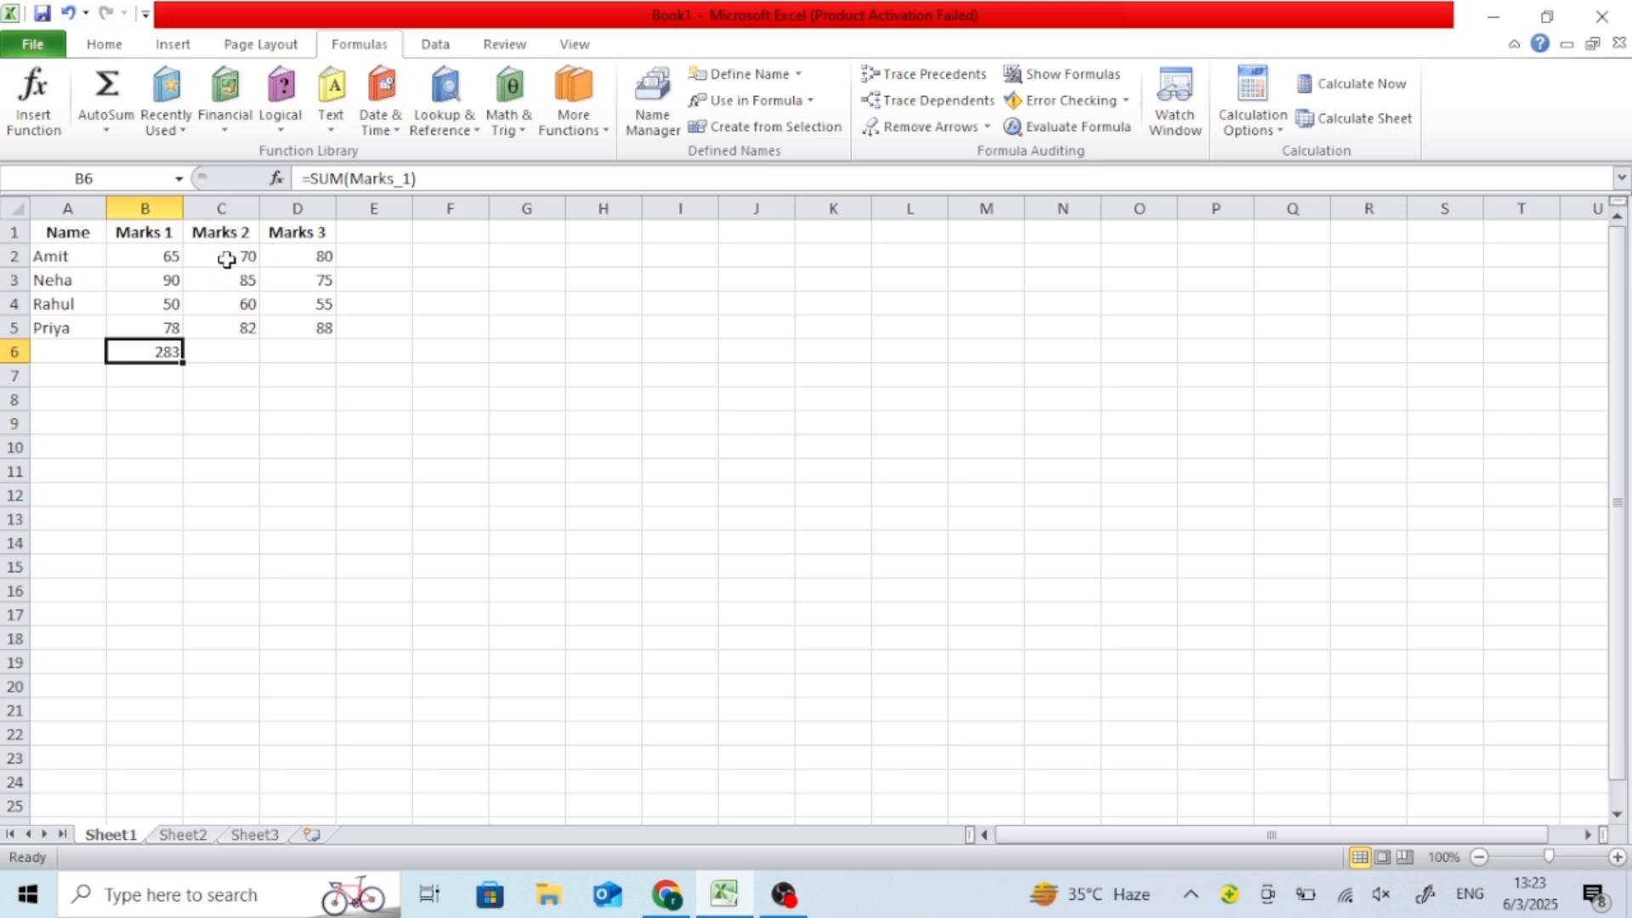
left_click_drag(226, 259, 226, 327)
left_click_drag(287, 255, 297, 340)
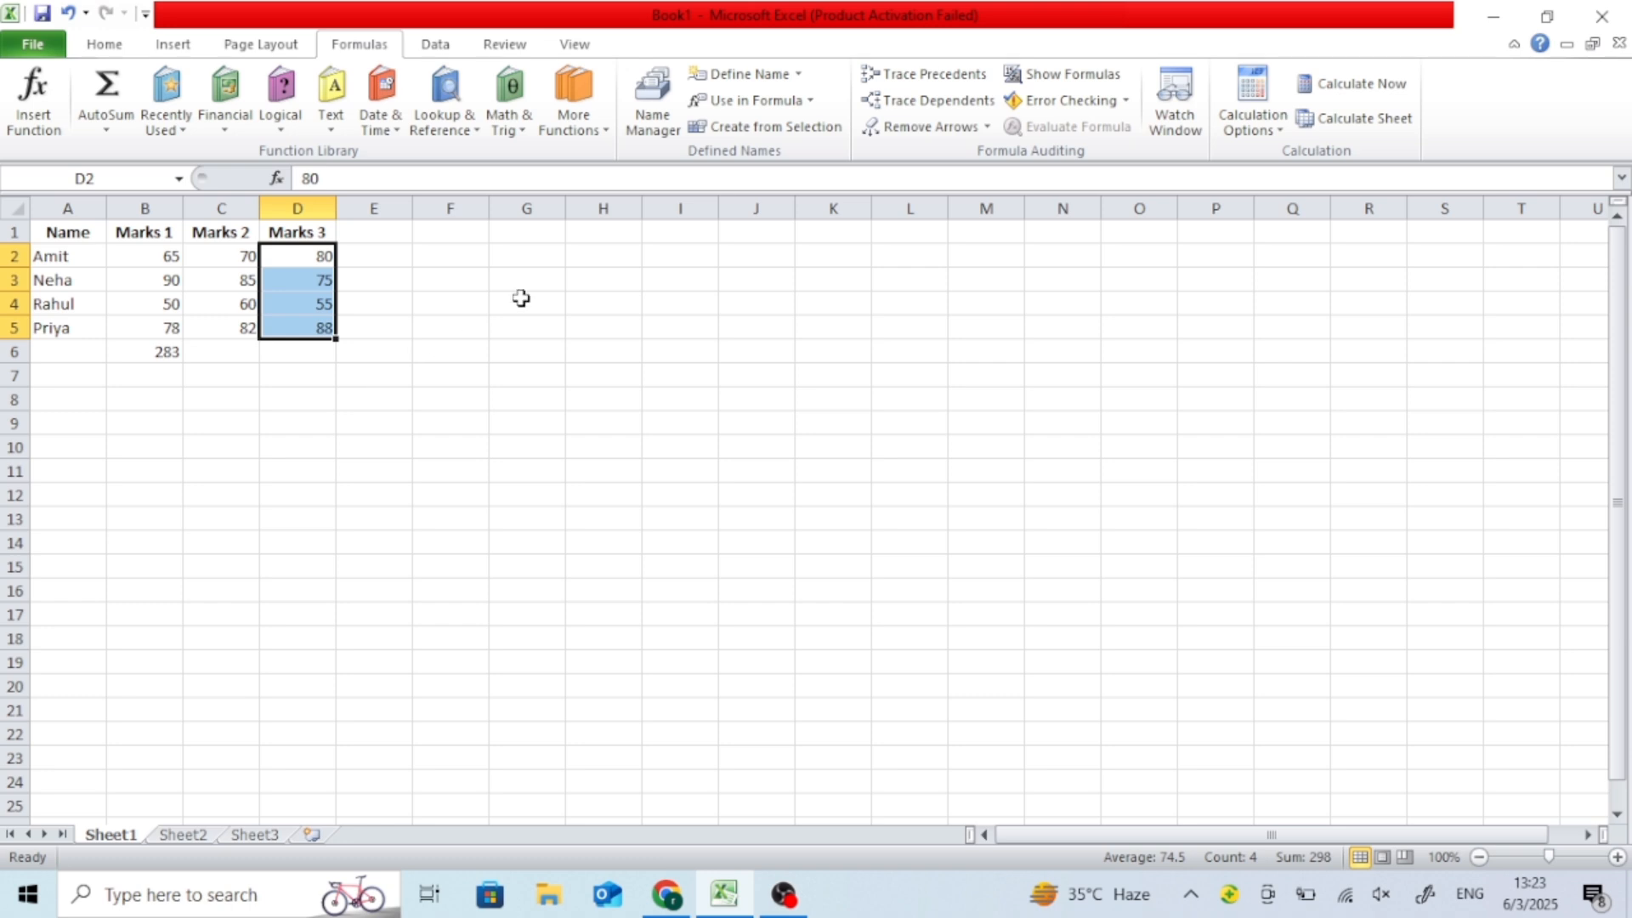
left_click(634, 133)
left_click(366, 470)
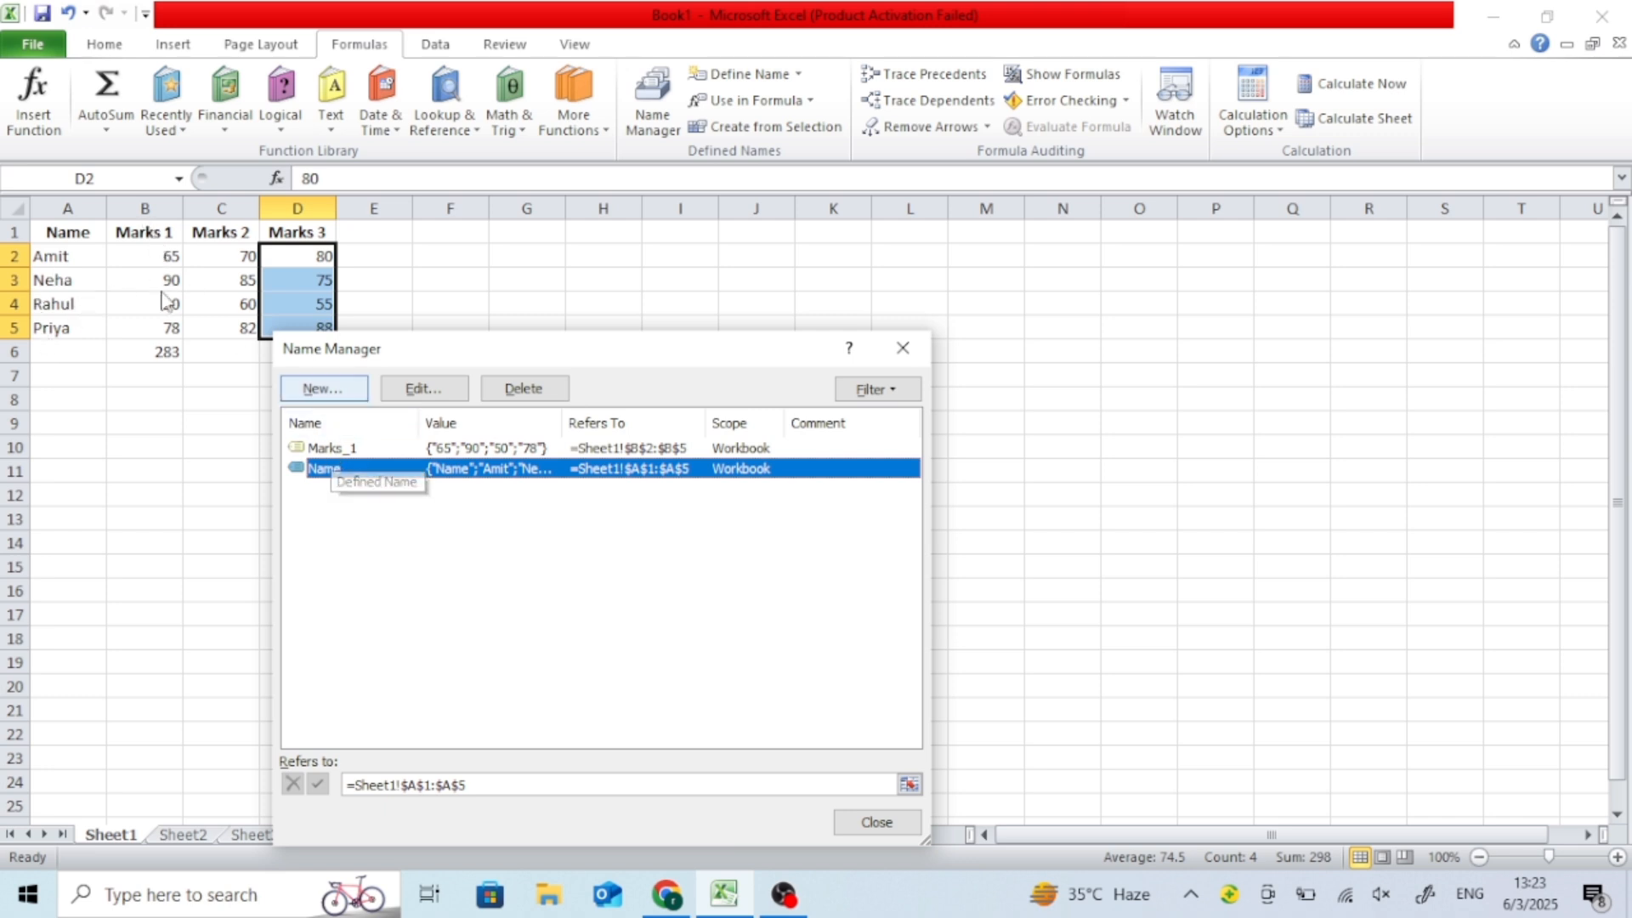
left_click(902, 348)
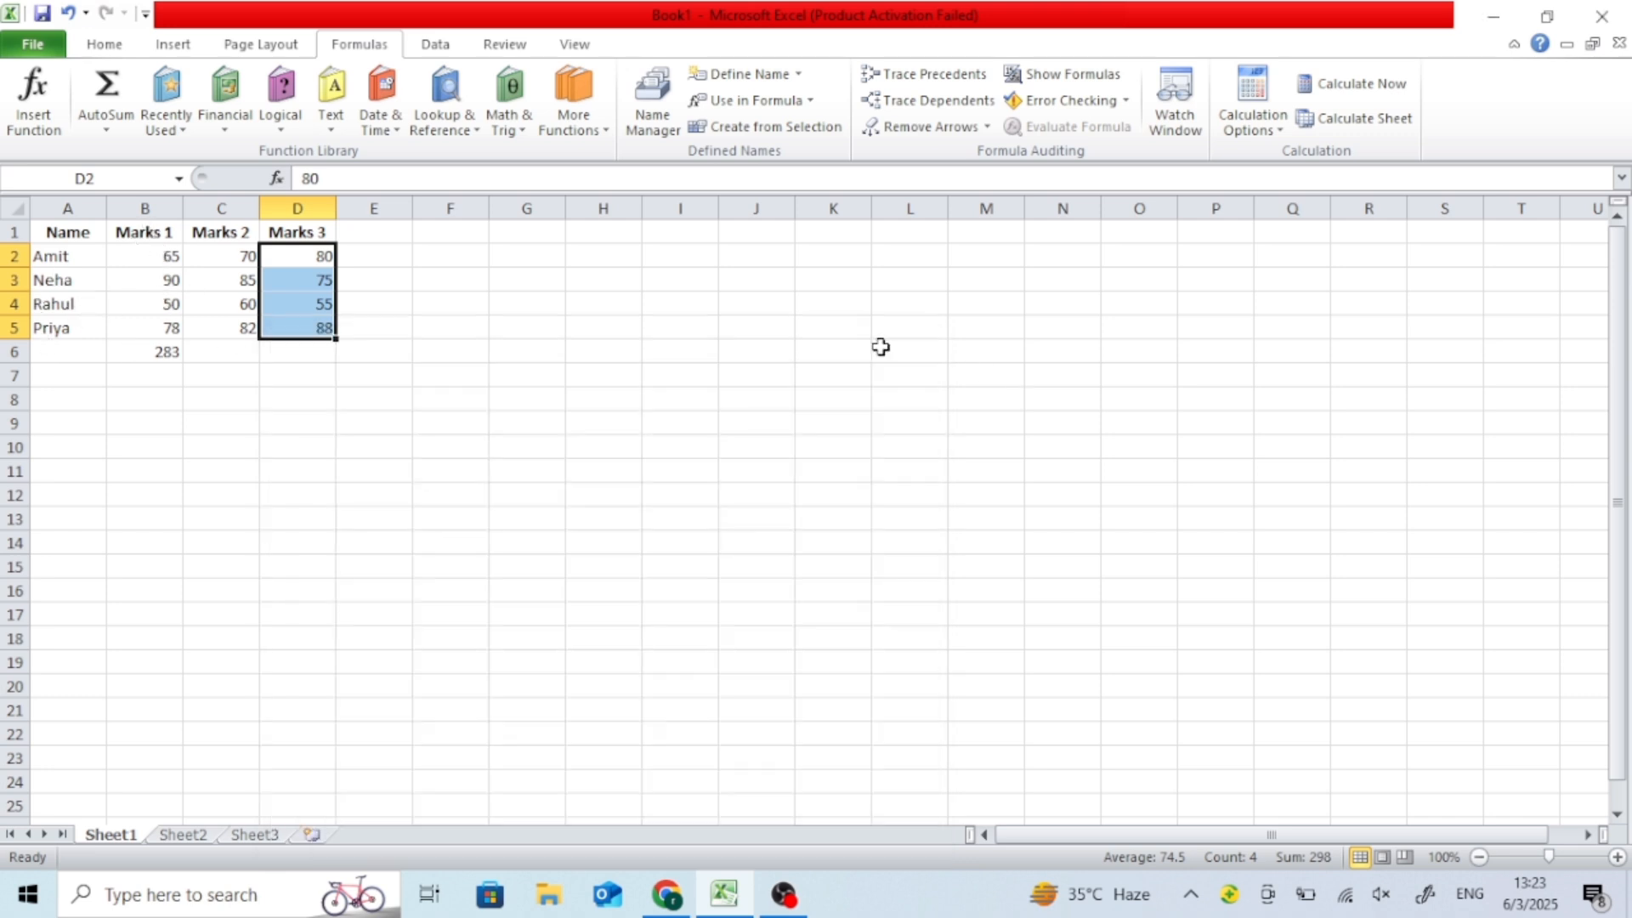
left_click(789, 102)
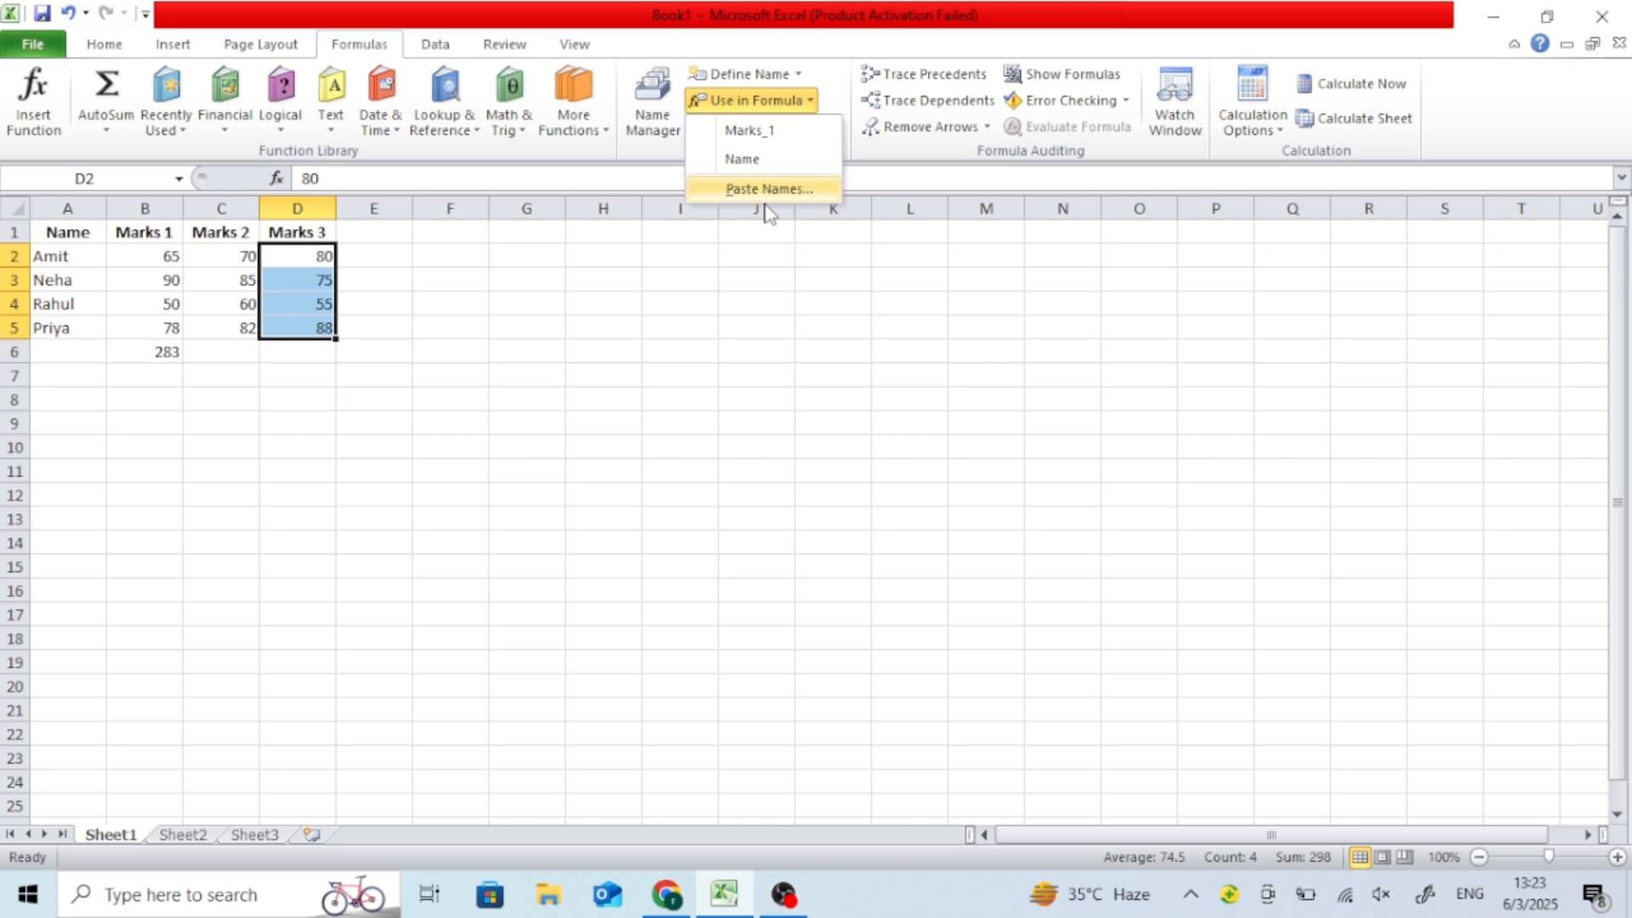
left_click(604, 372)
left_click(138, 352)
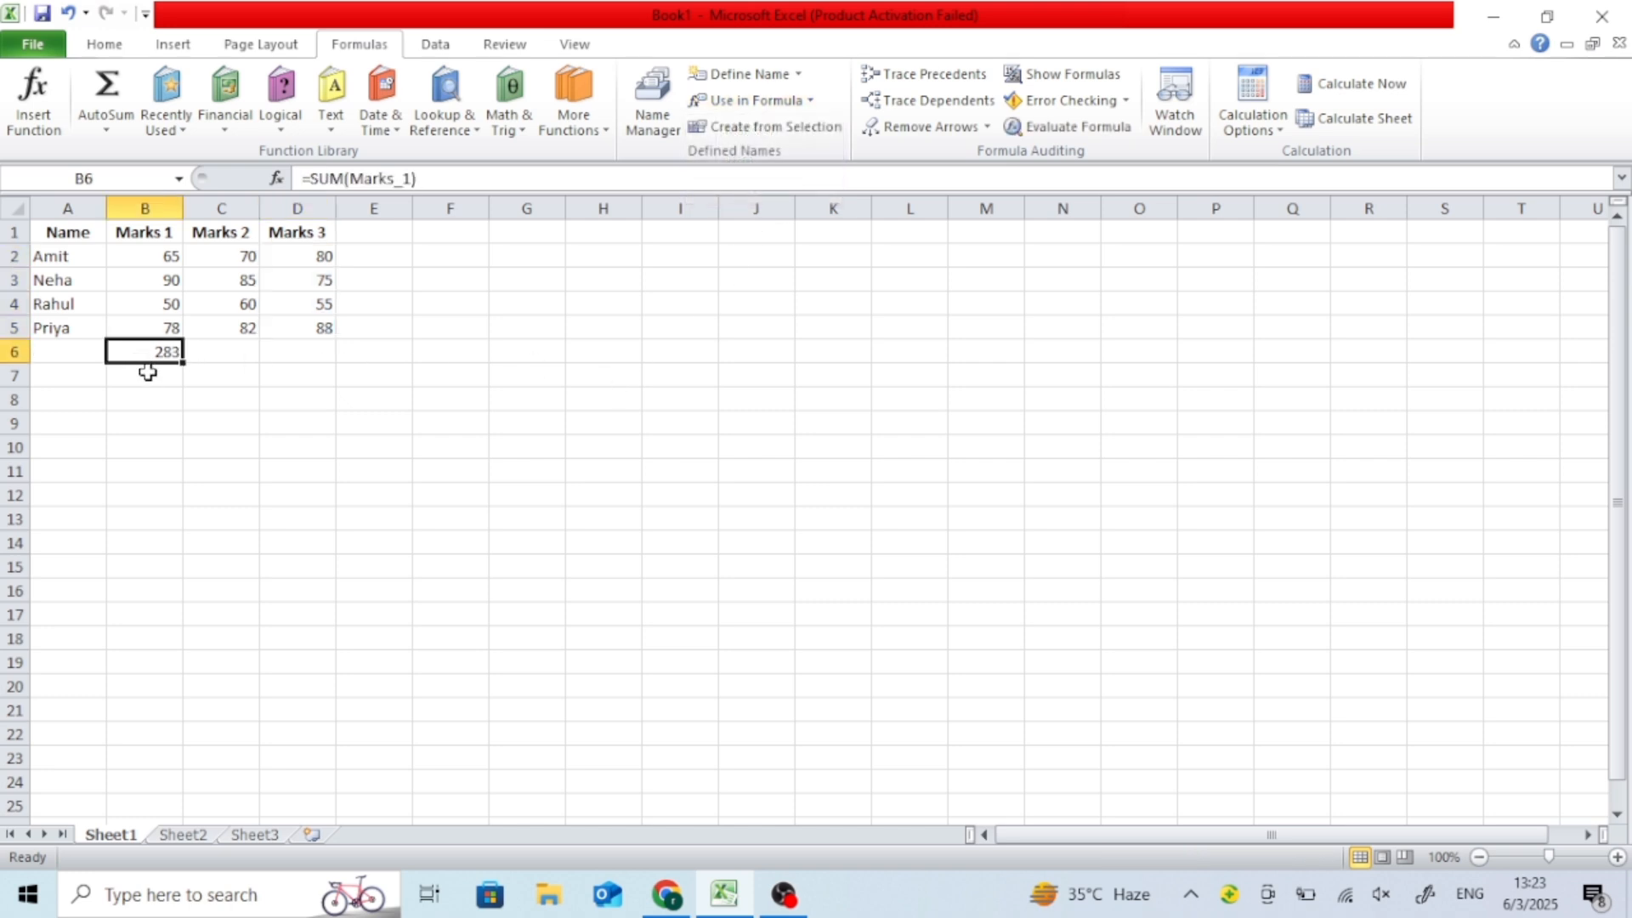
Step: Try a SUM formula with the argument "ma" in cell B7, below the existing Marks 1 total
left_click(138, 367)
type("=")
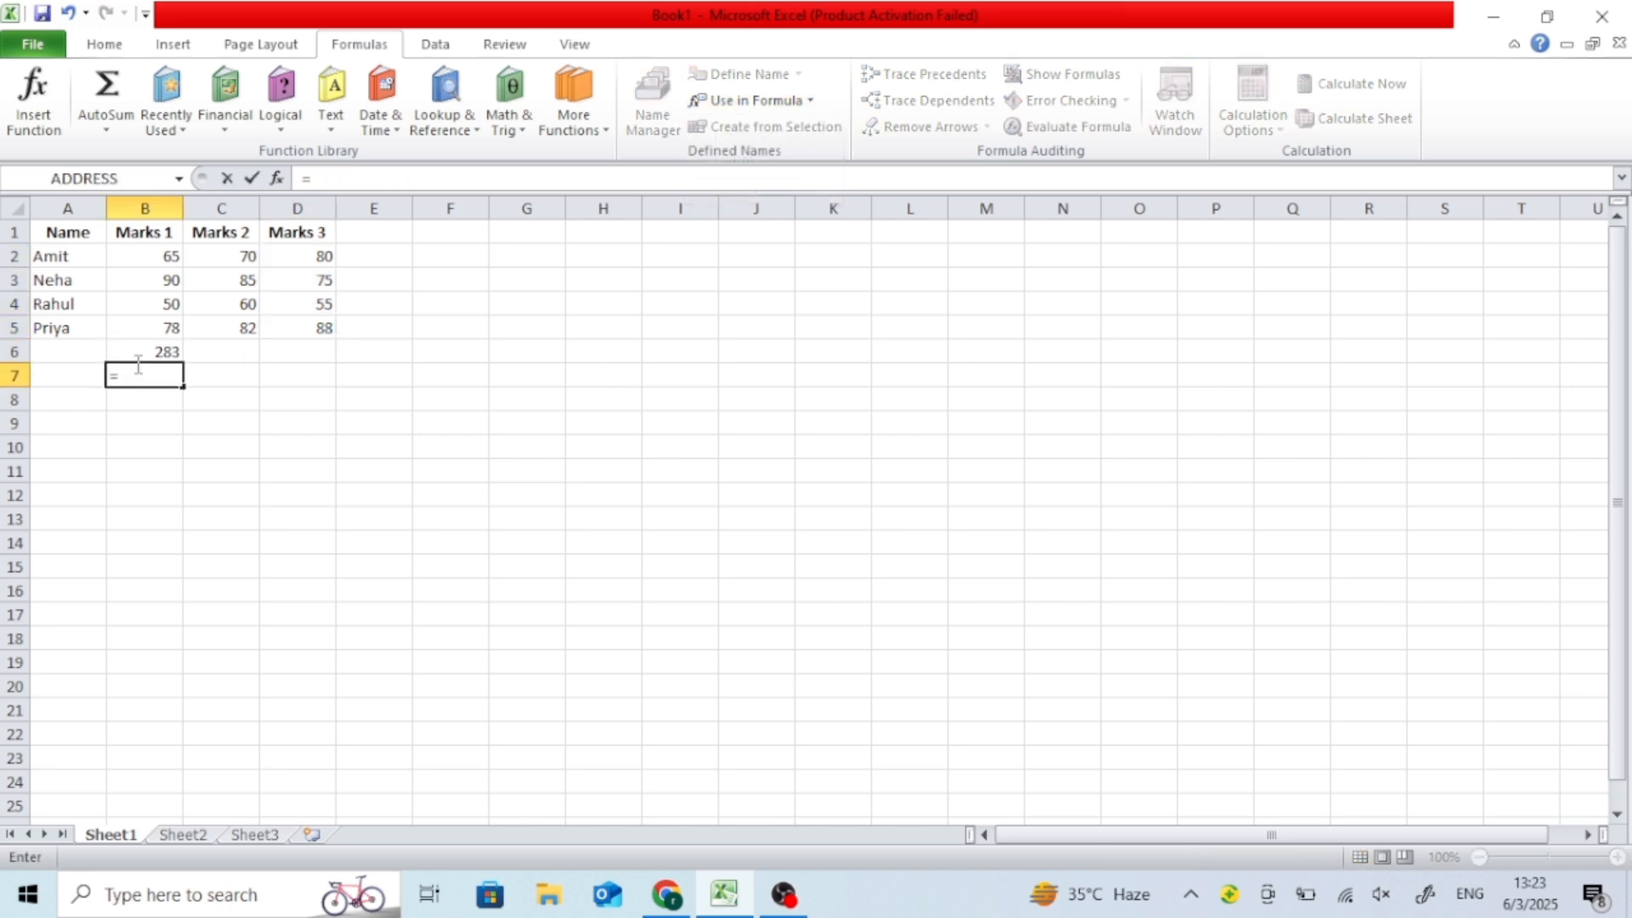
type("sum")
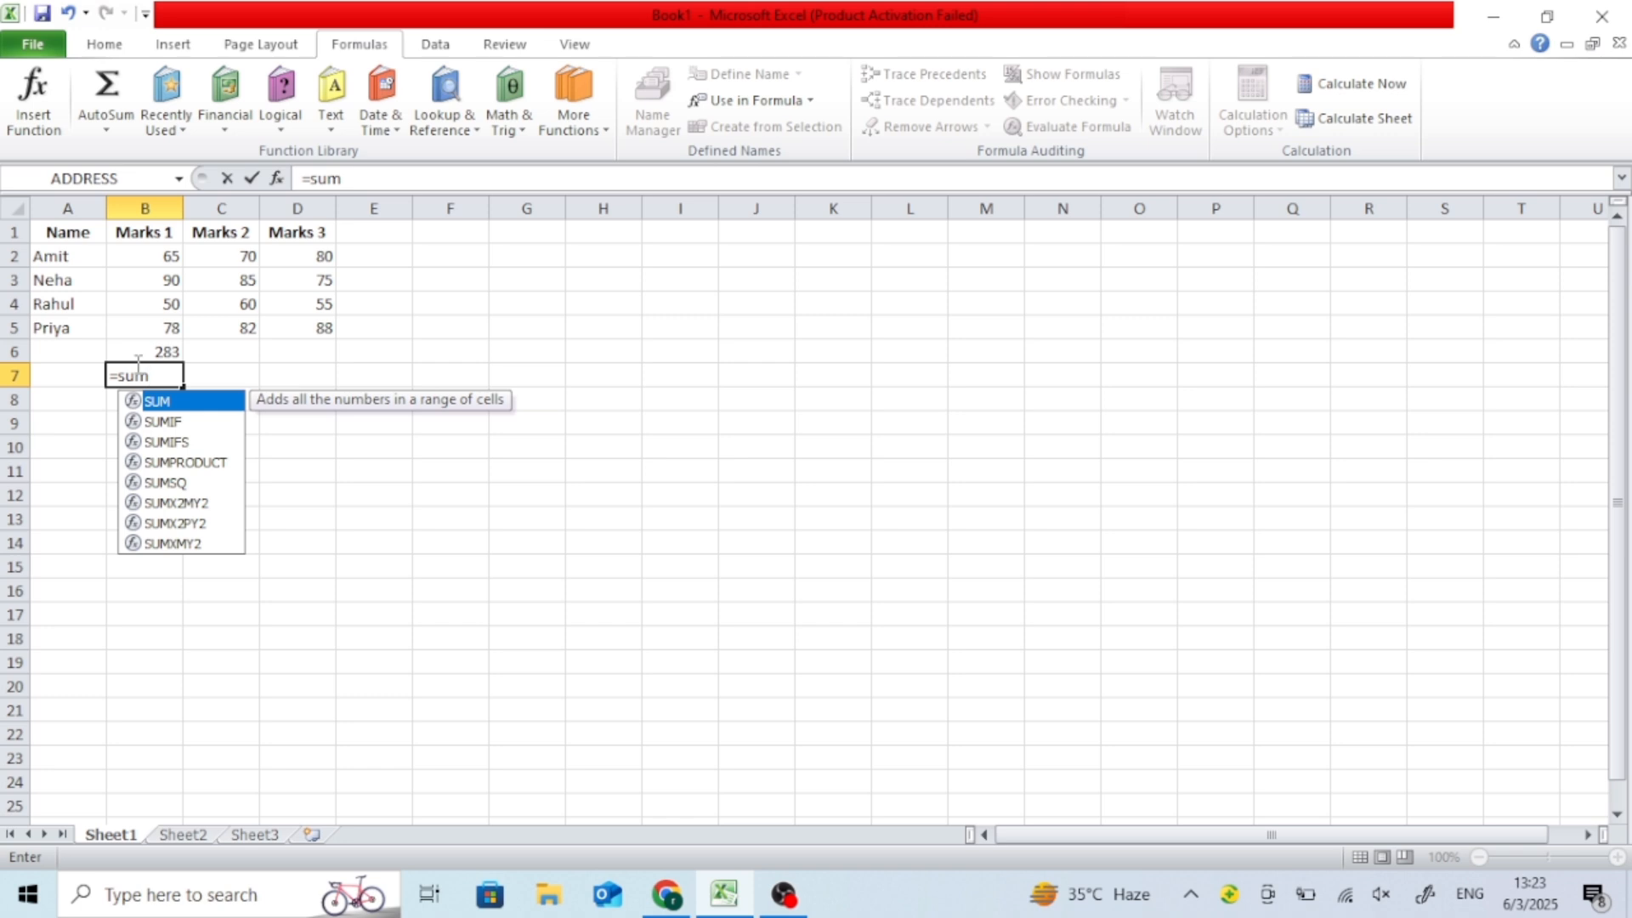
key("Tab")
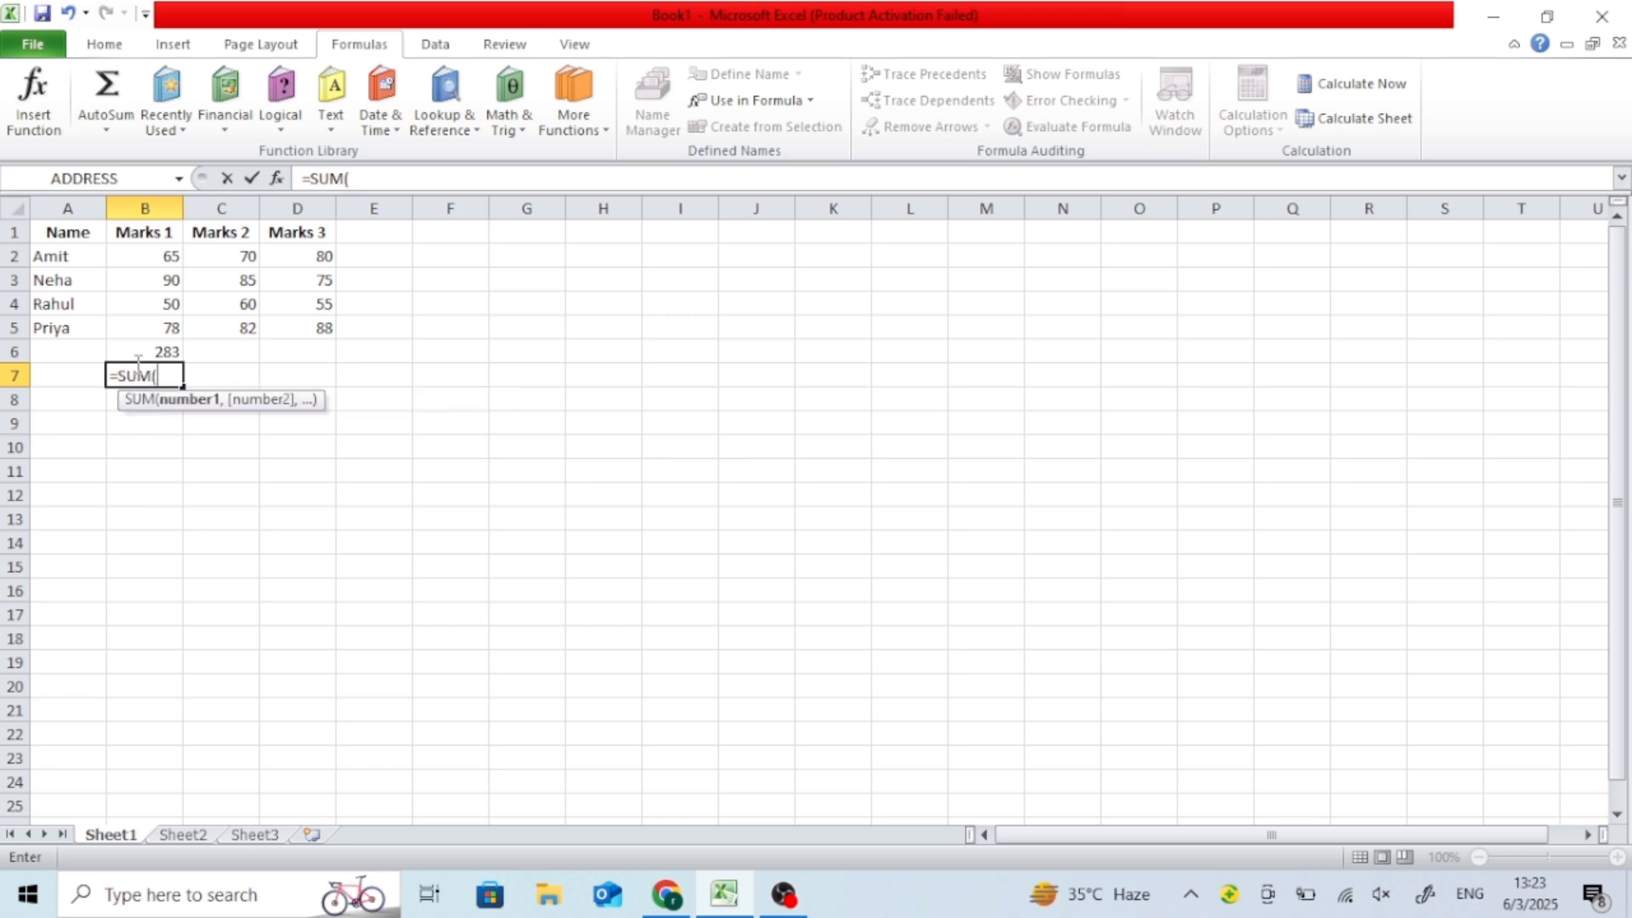
type("ma")
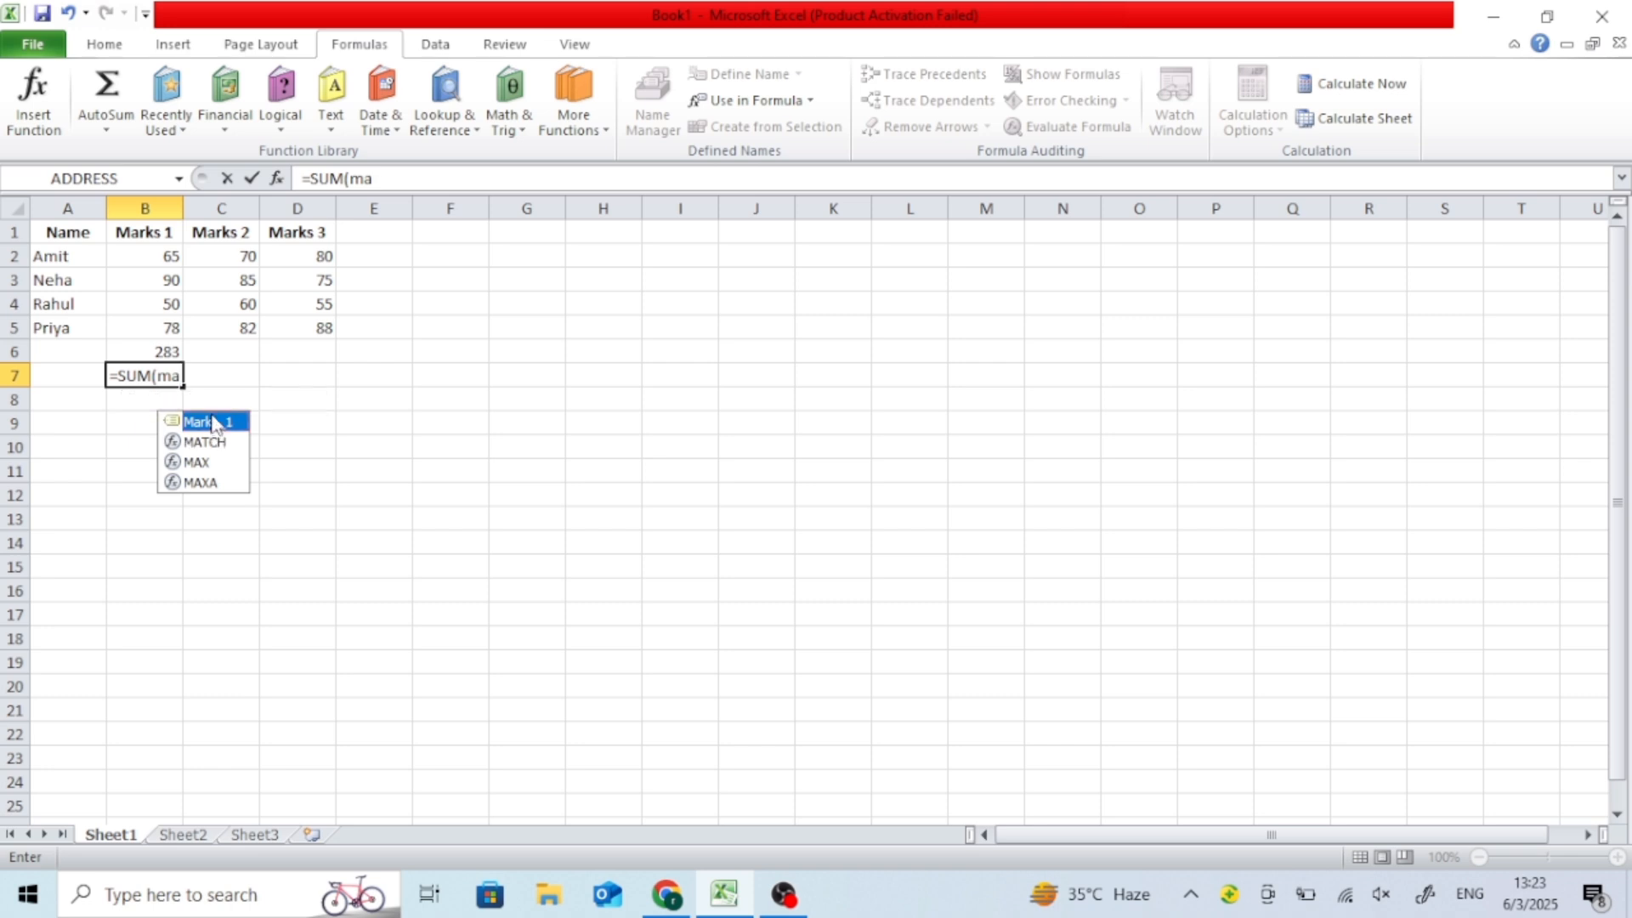
key("Return")
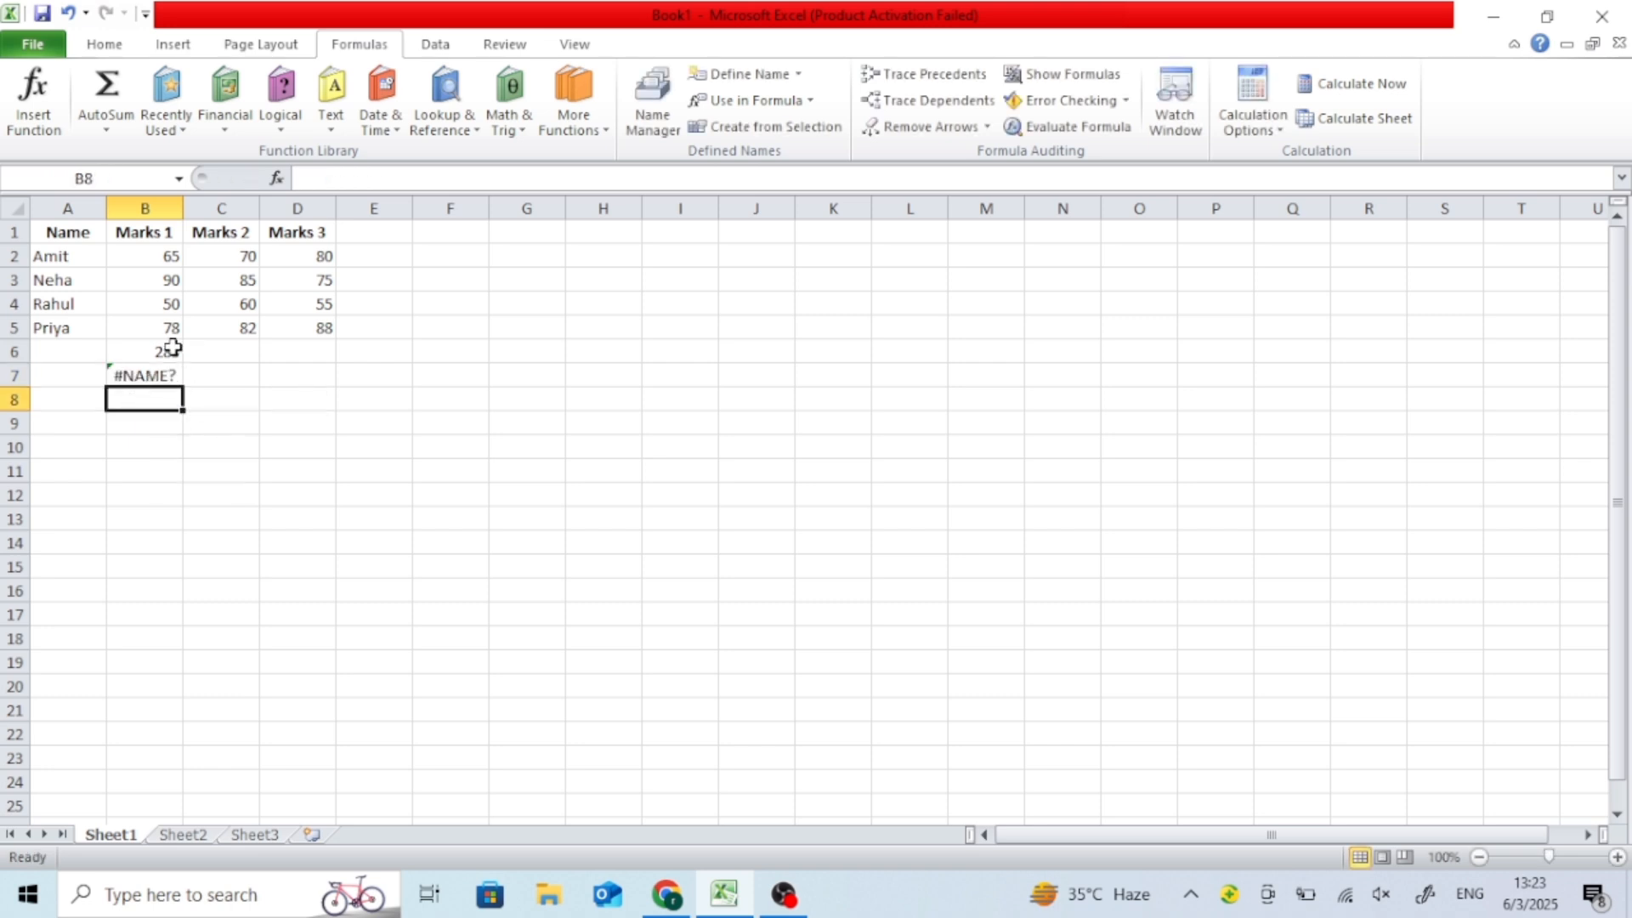
Step: Correct the formula in cell B7 to =SUM(Marks_1), and check it along with the names offered for use in formulas
left_click(144, 374)
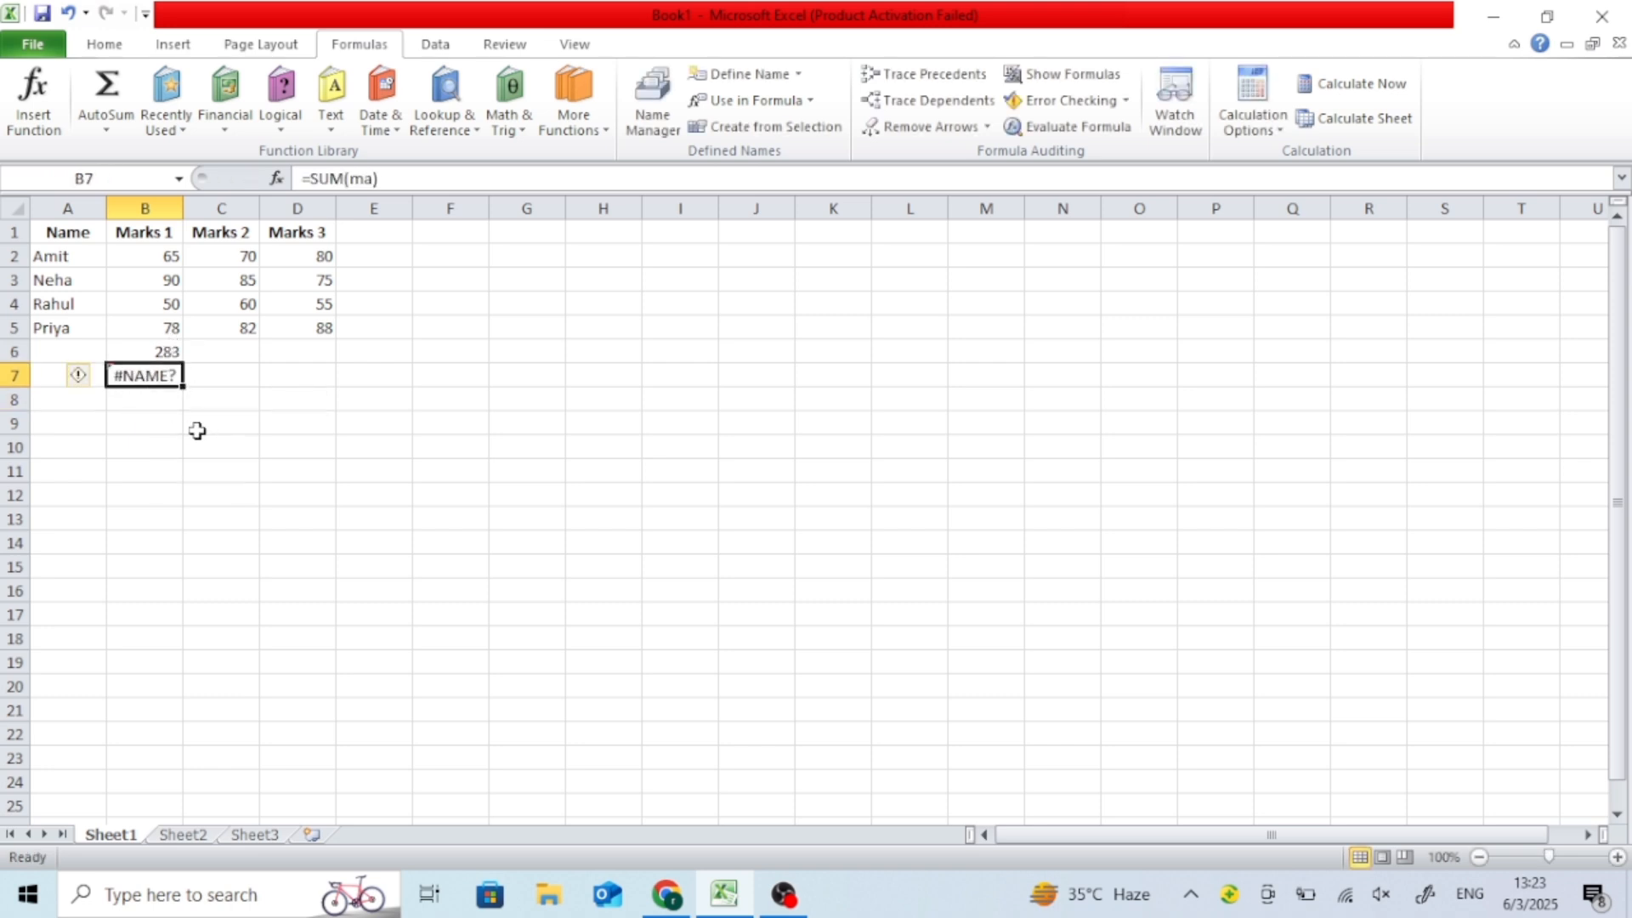
left_click(372, 177)
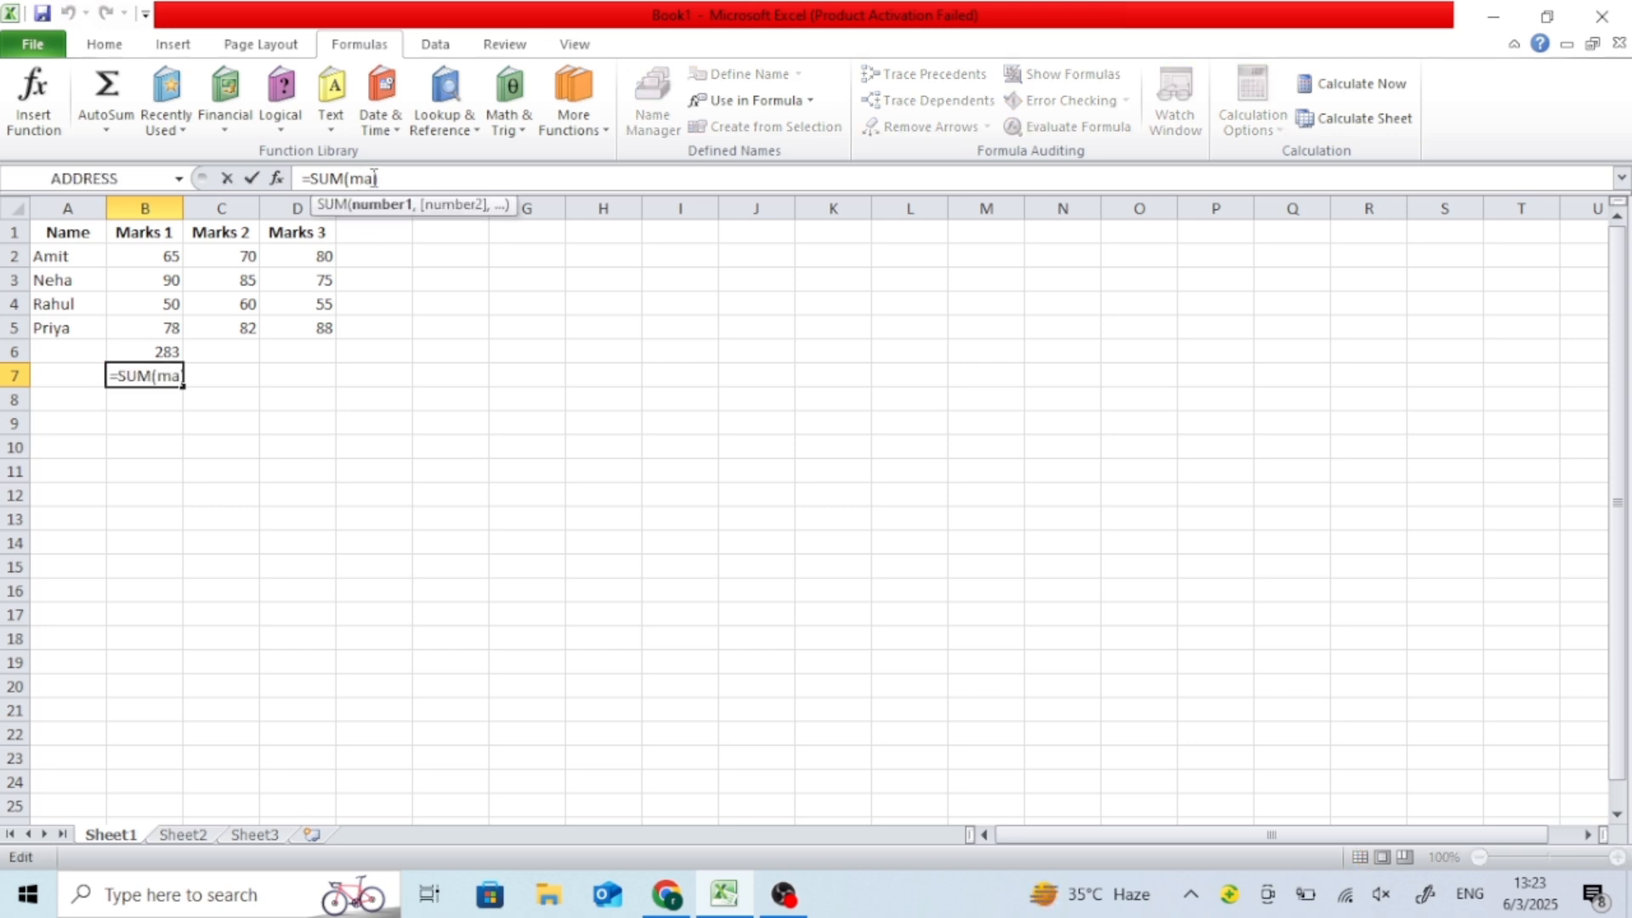
type("r")
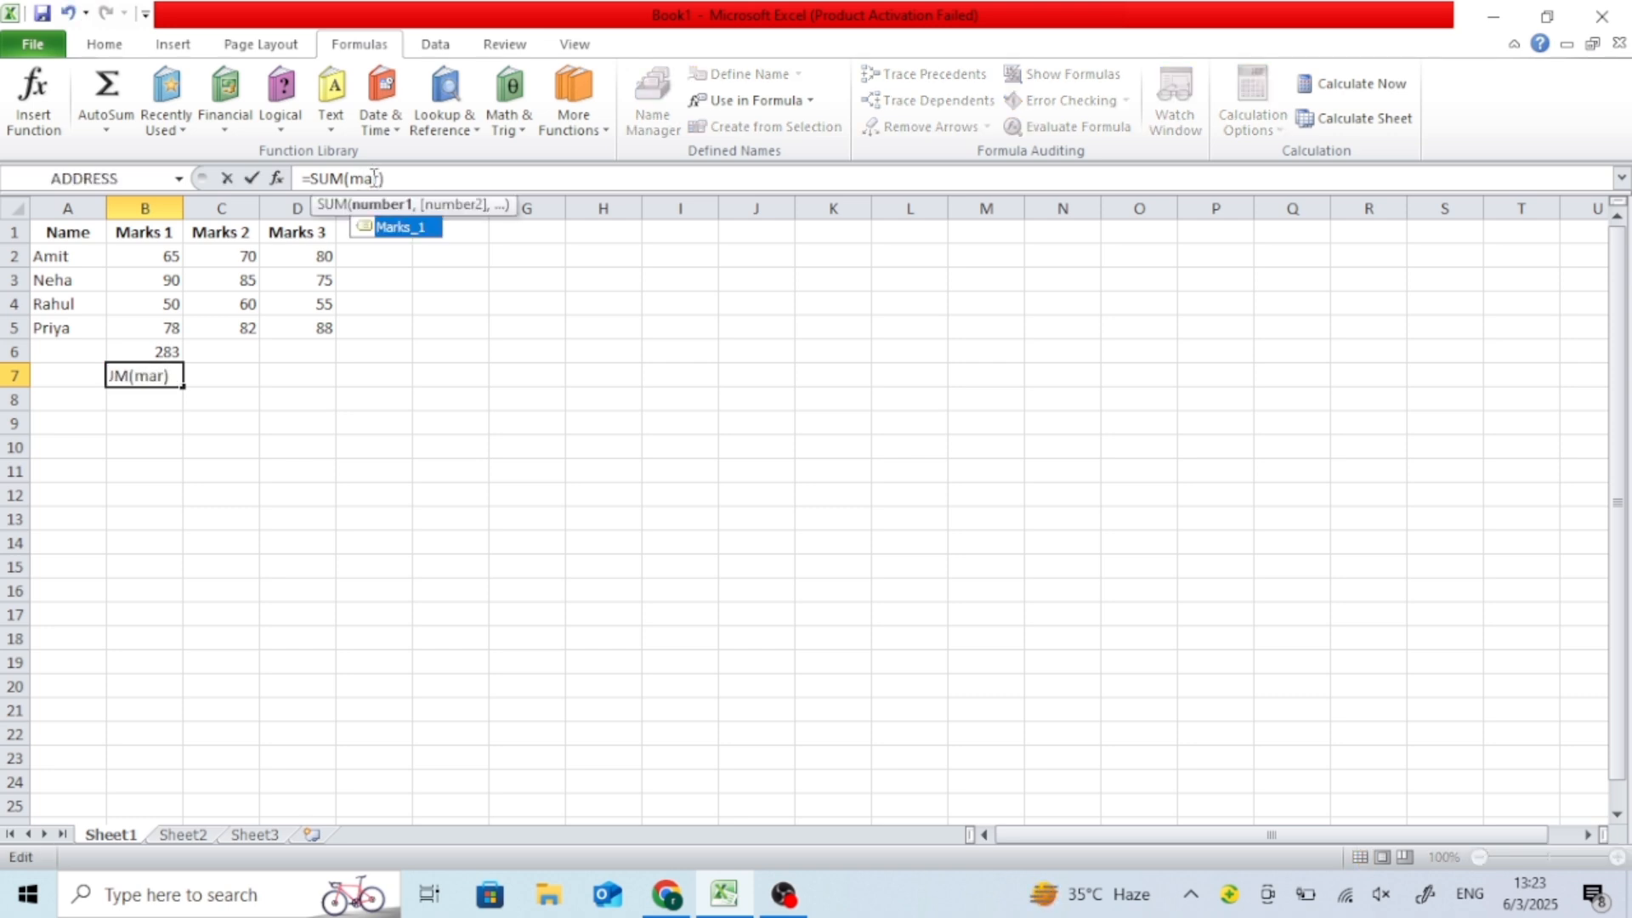
double_click(387, 228)
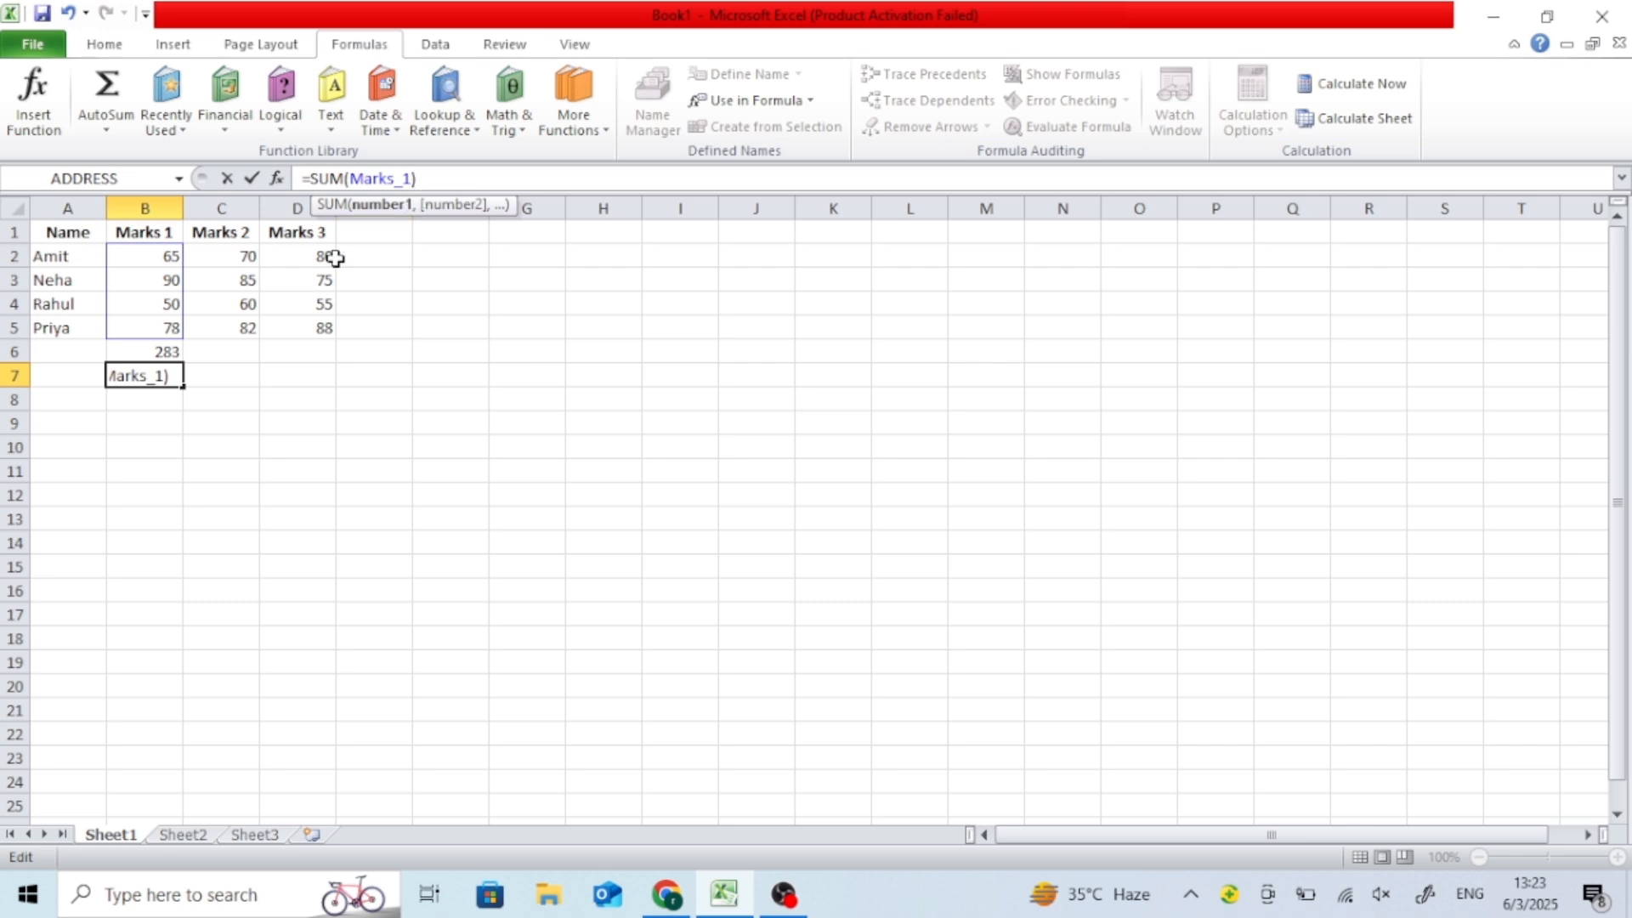
key("Return")
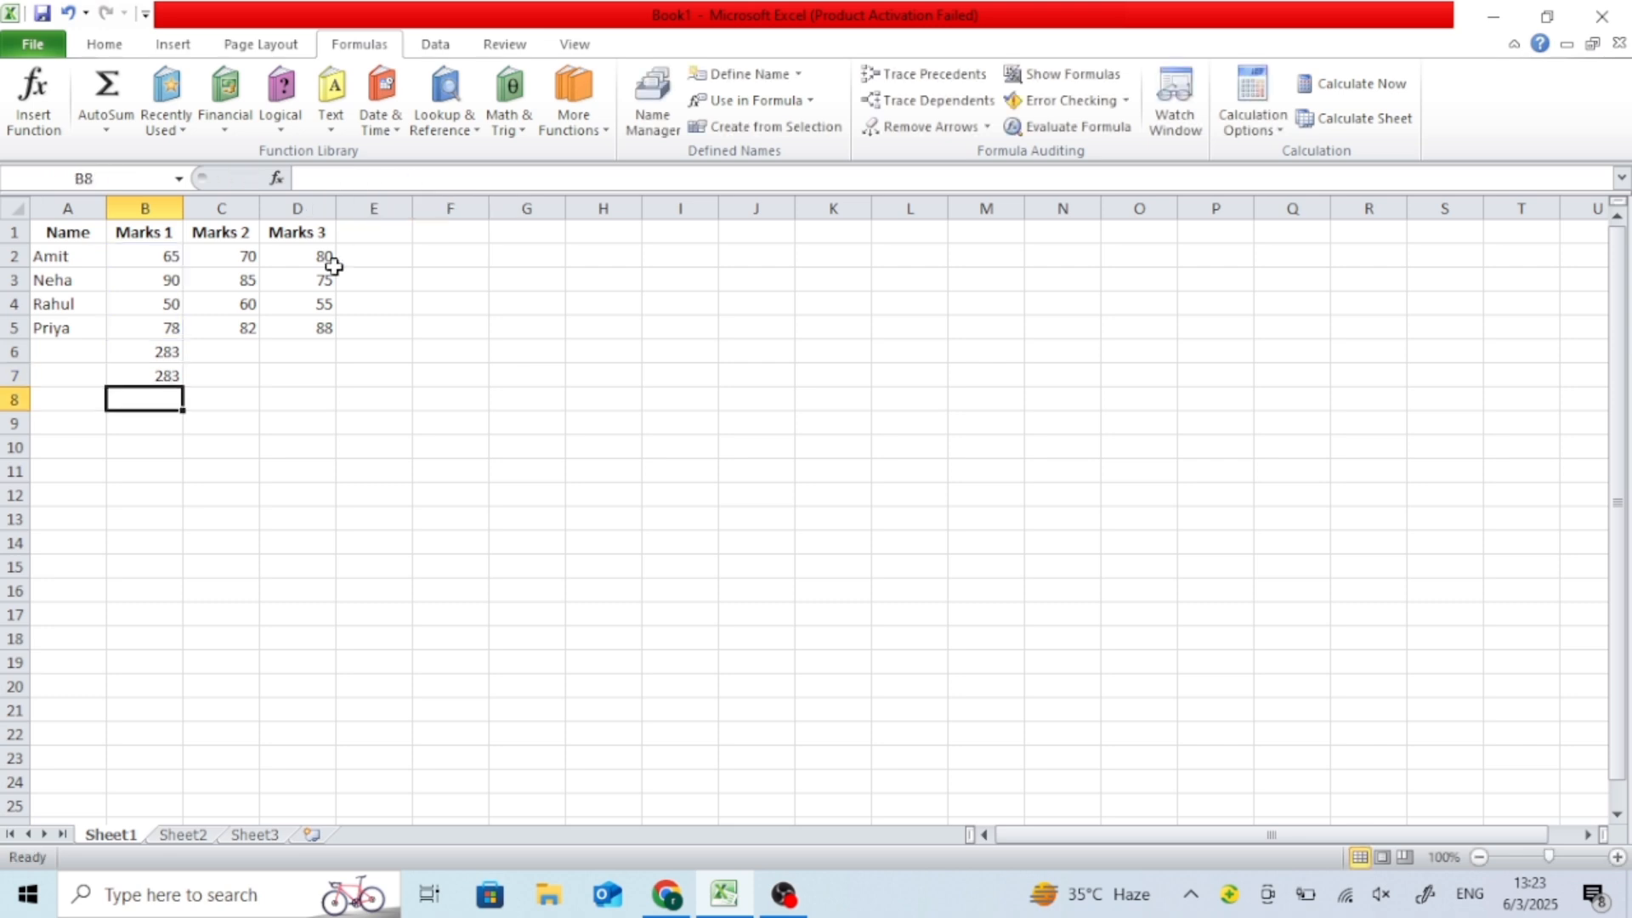
left_click(113, 374)
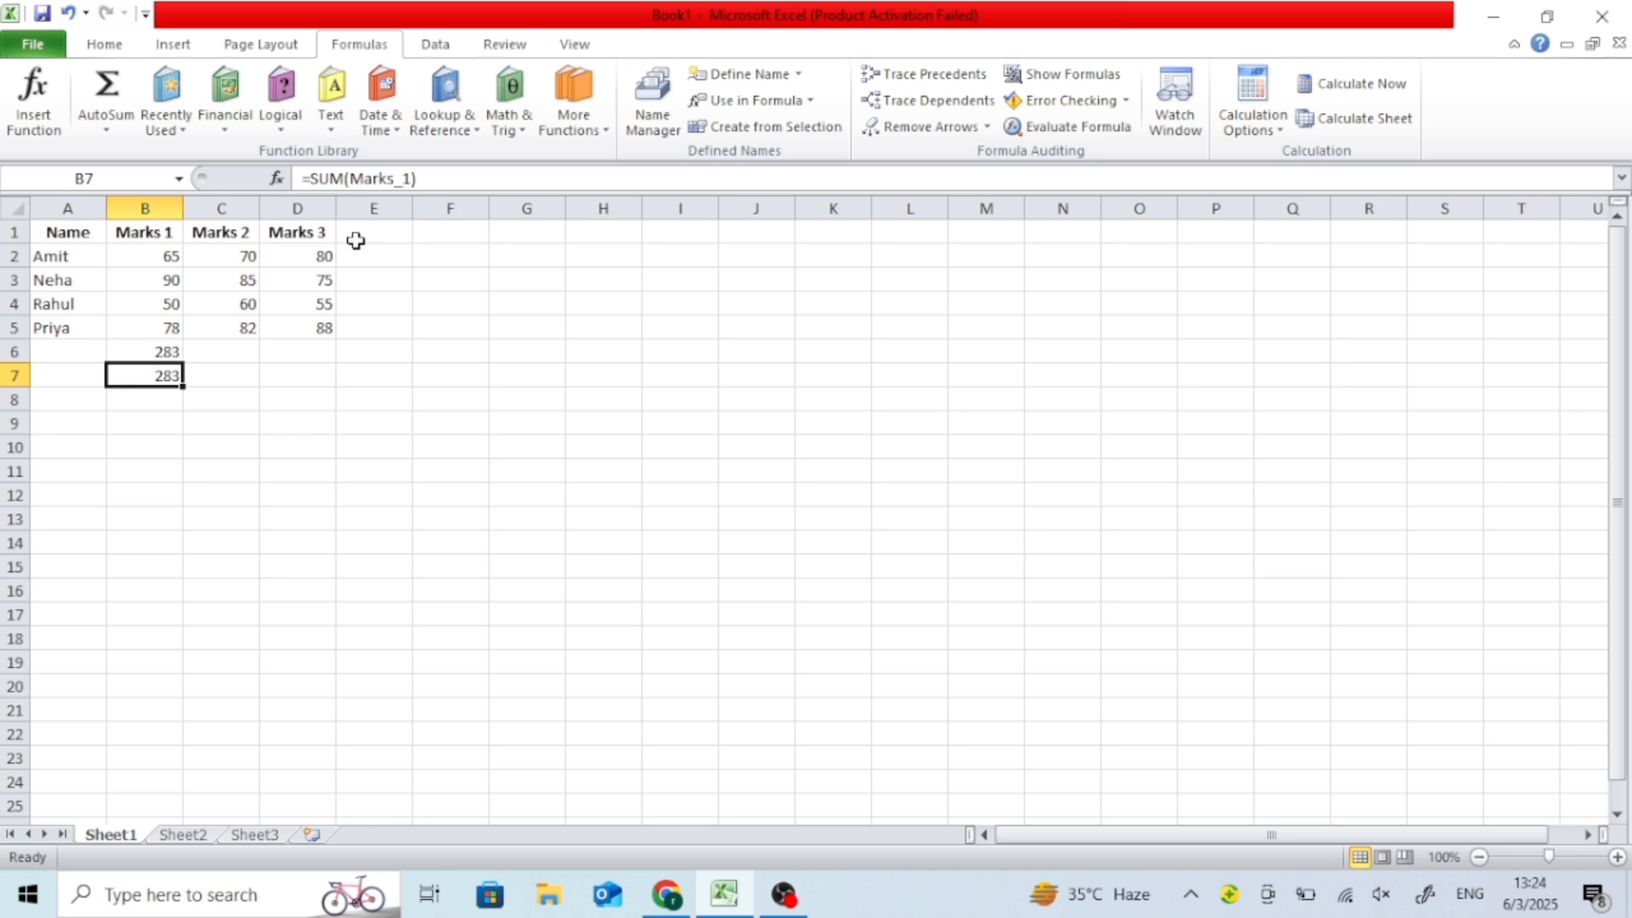
left_click(752, 100)
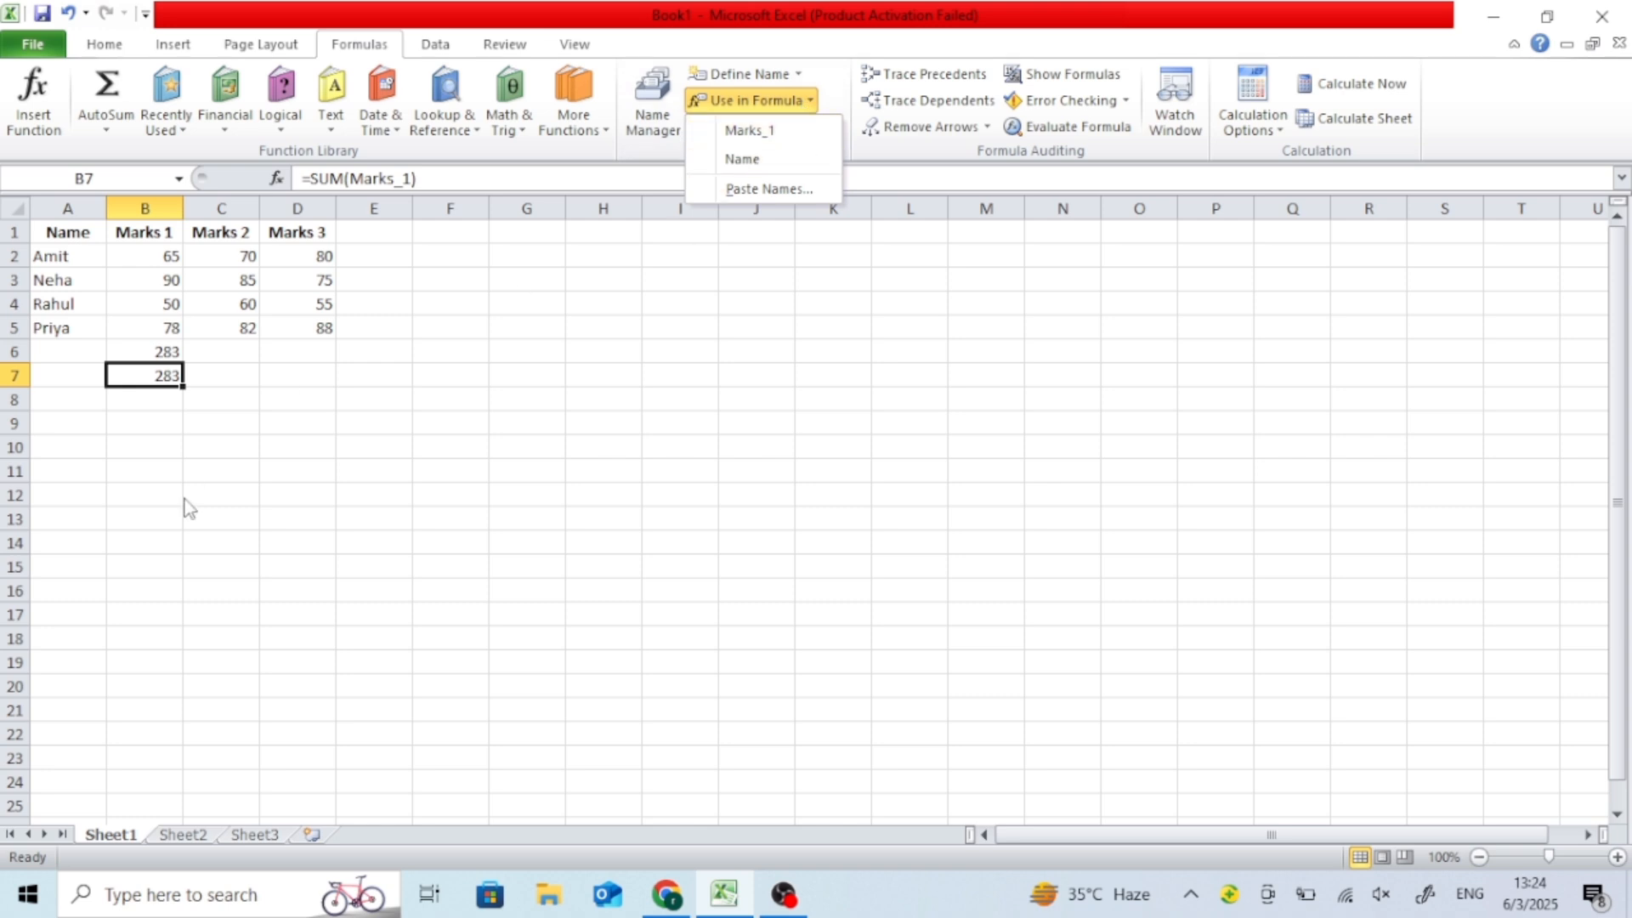
left_click(153, 397)
Step: Enter the formula =AVERAGE(Marks_1) in cell B8 and check it
left_click(154, 395)
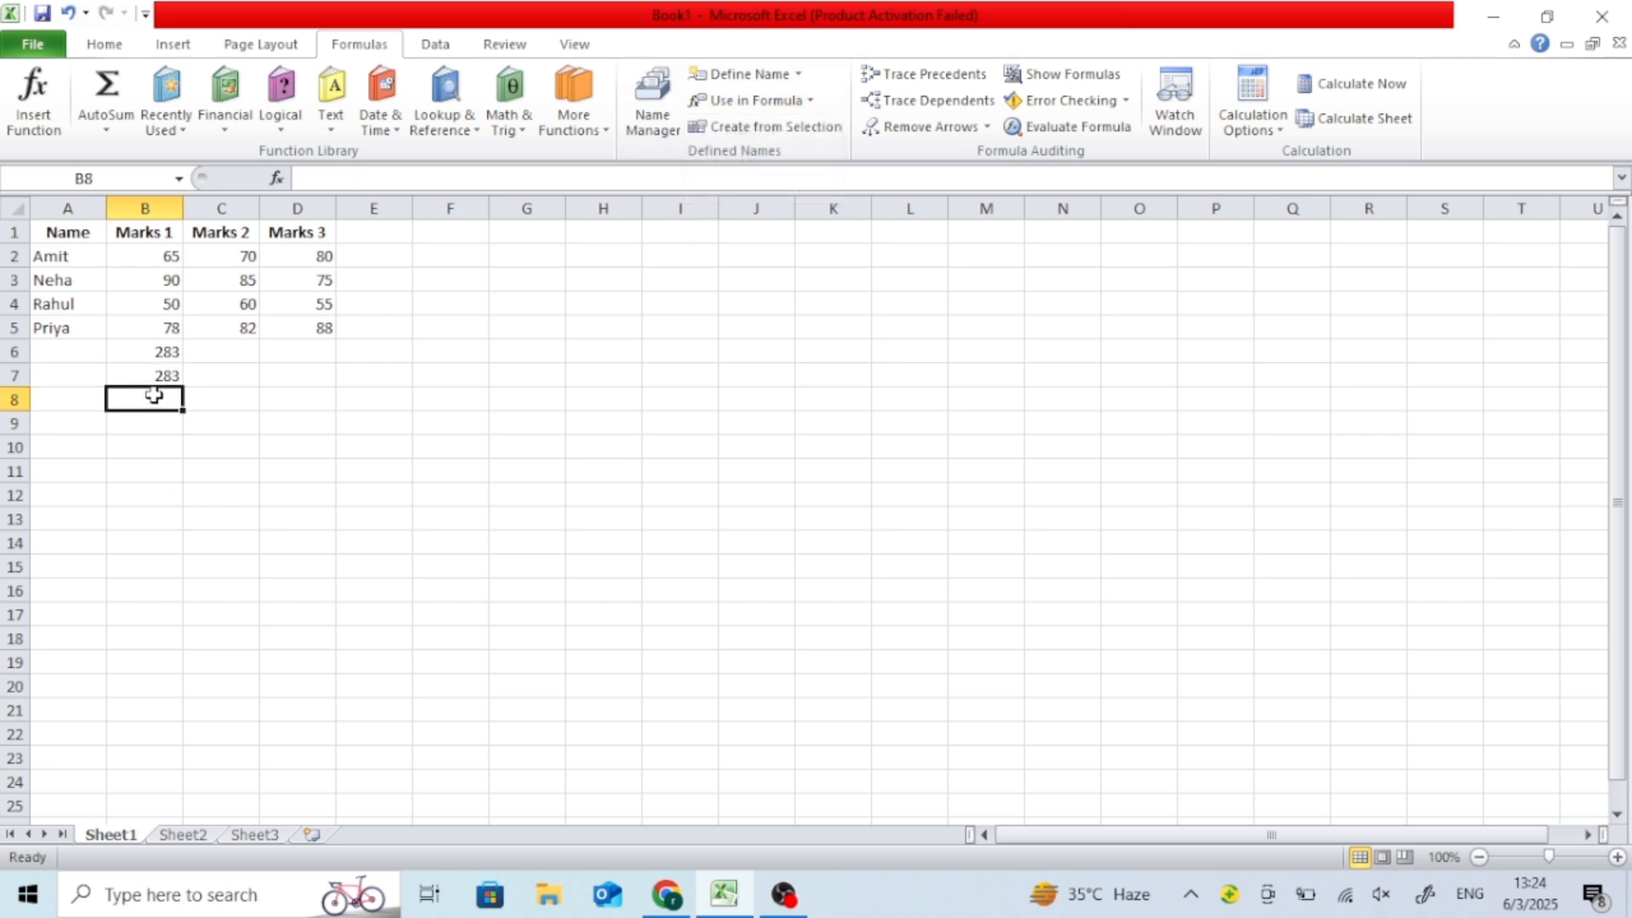
type("=aver")
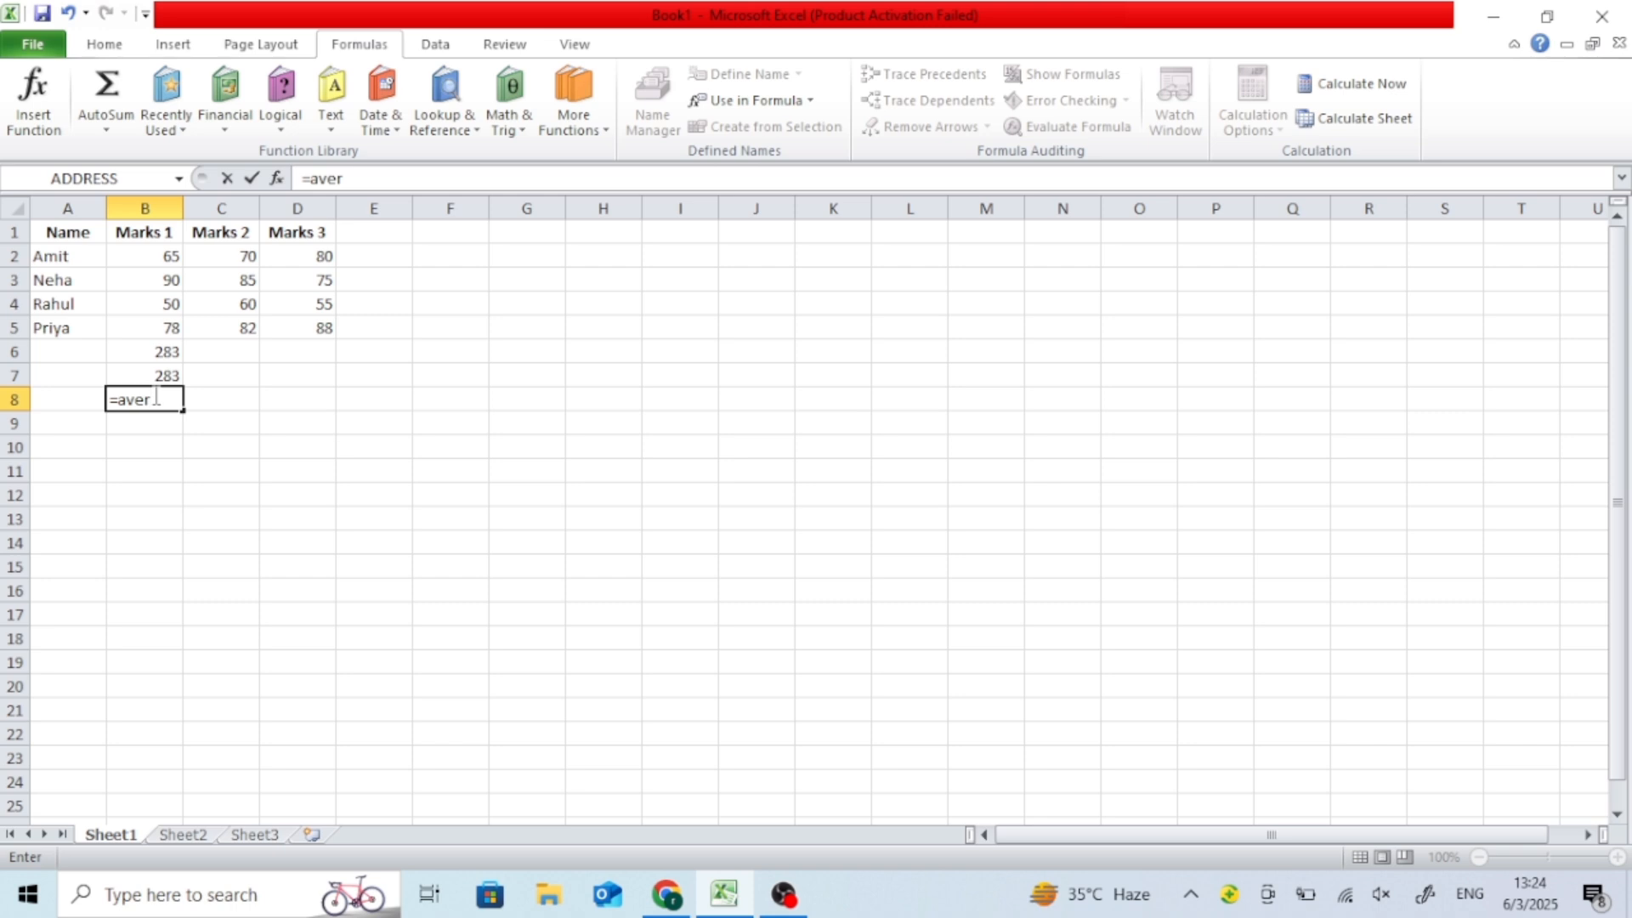
key("BackSpace")
type("r")
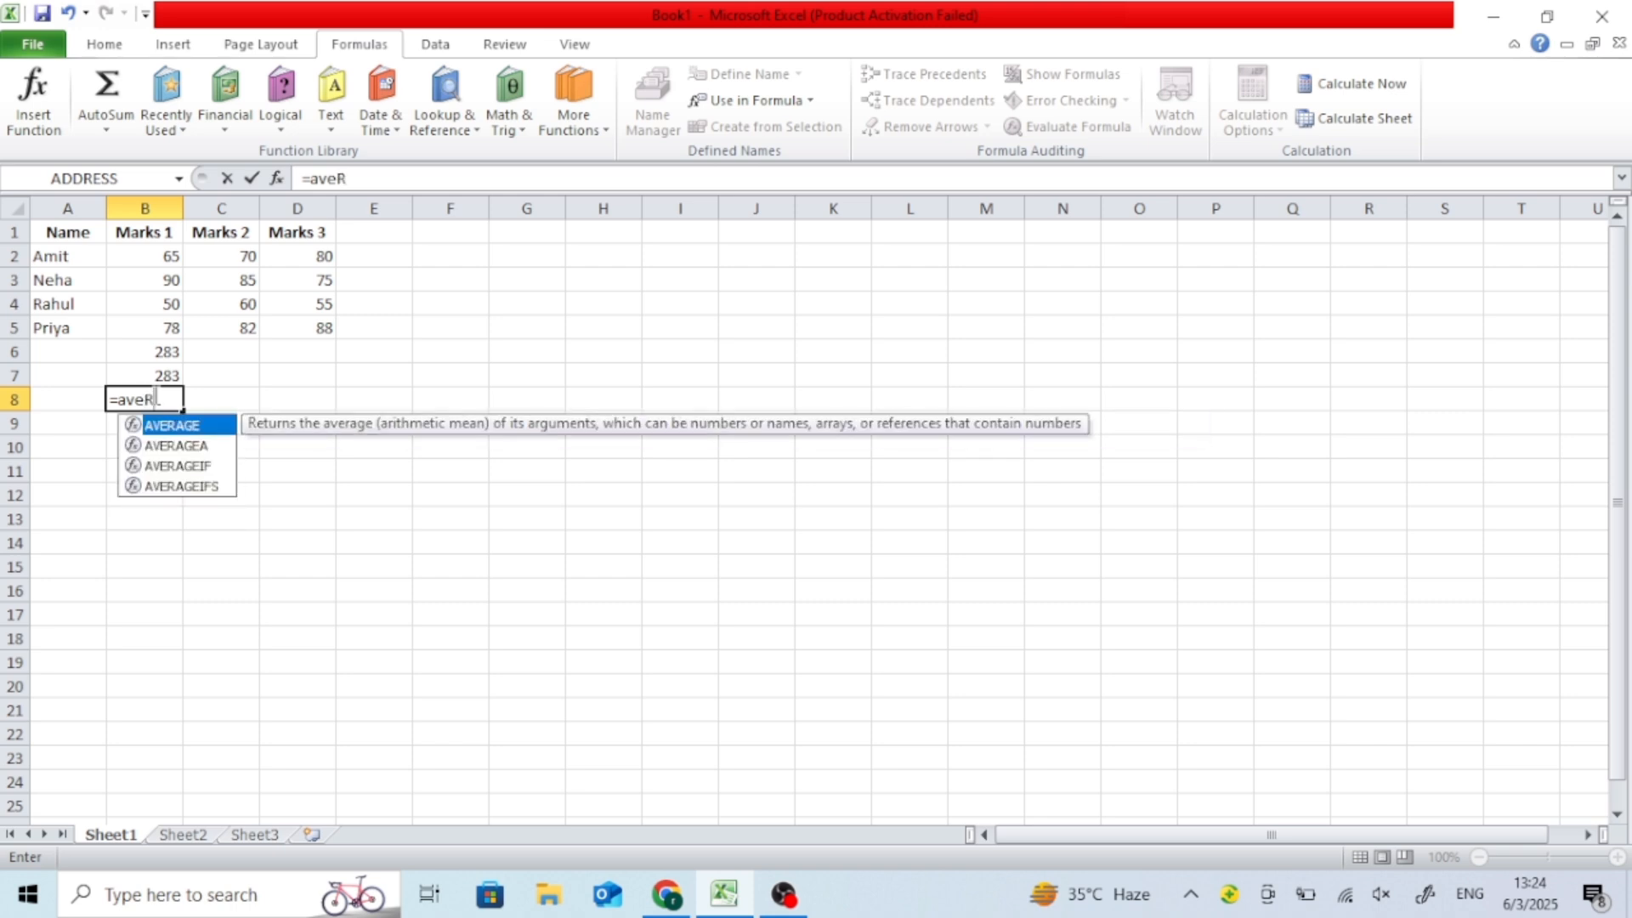
key("Tab")
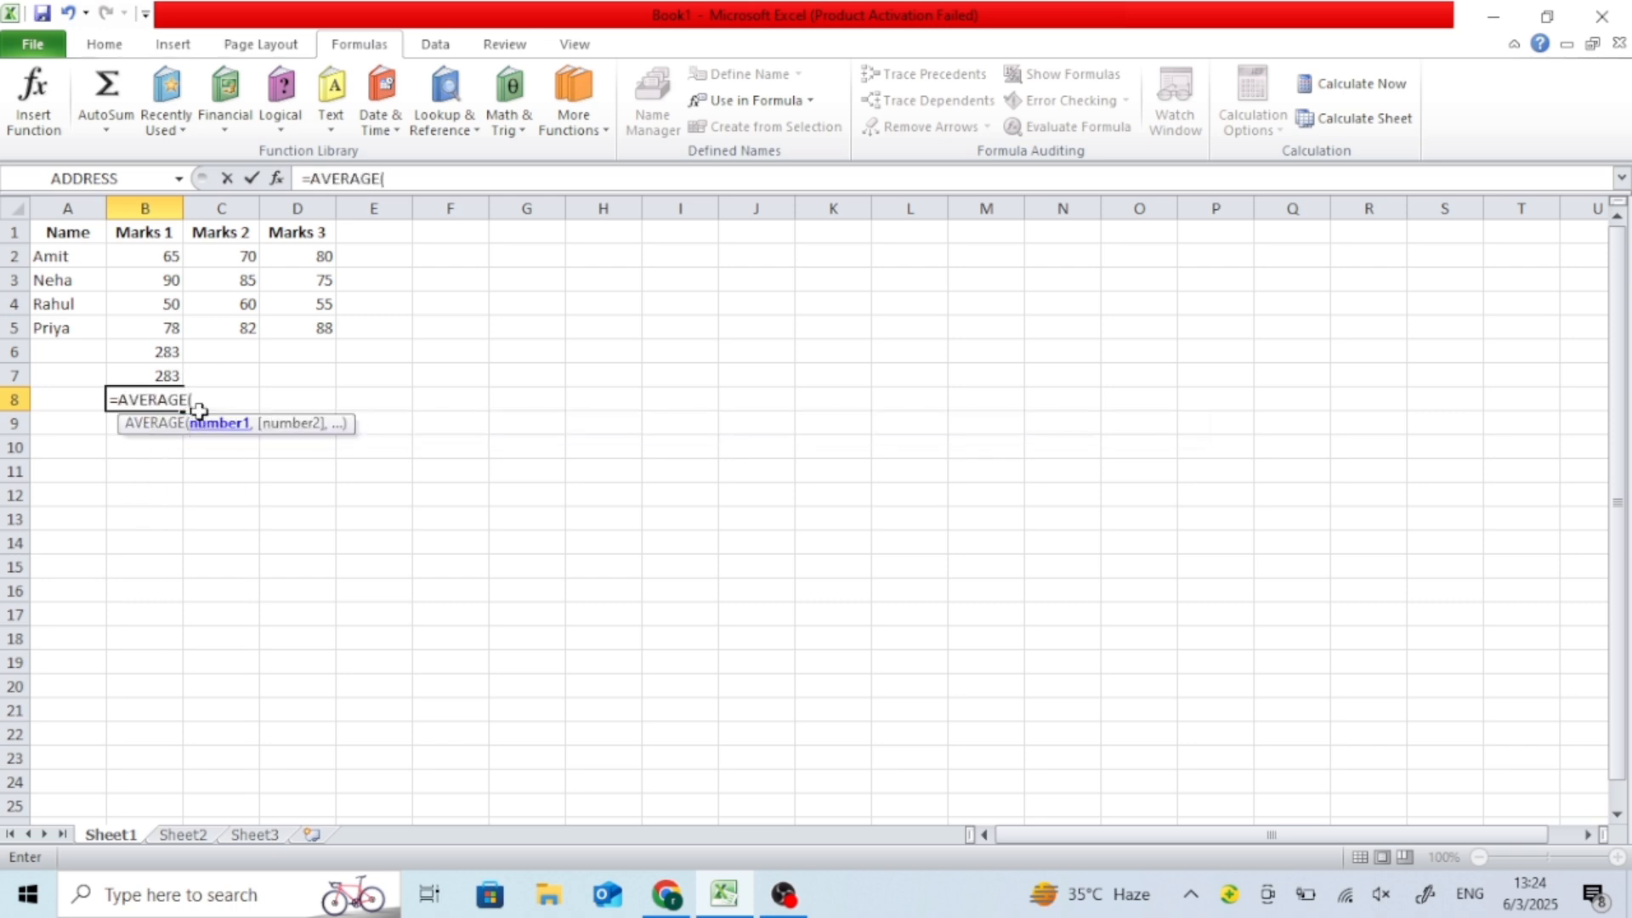
type("MA")
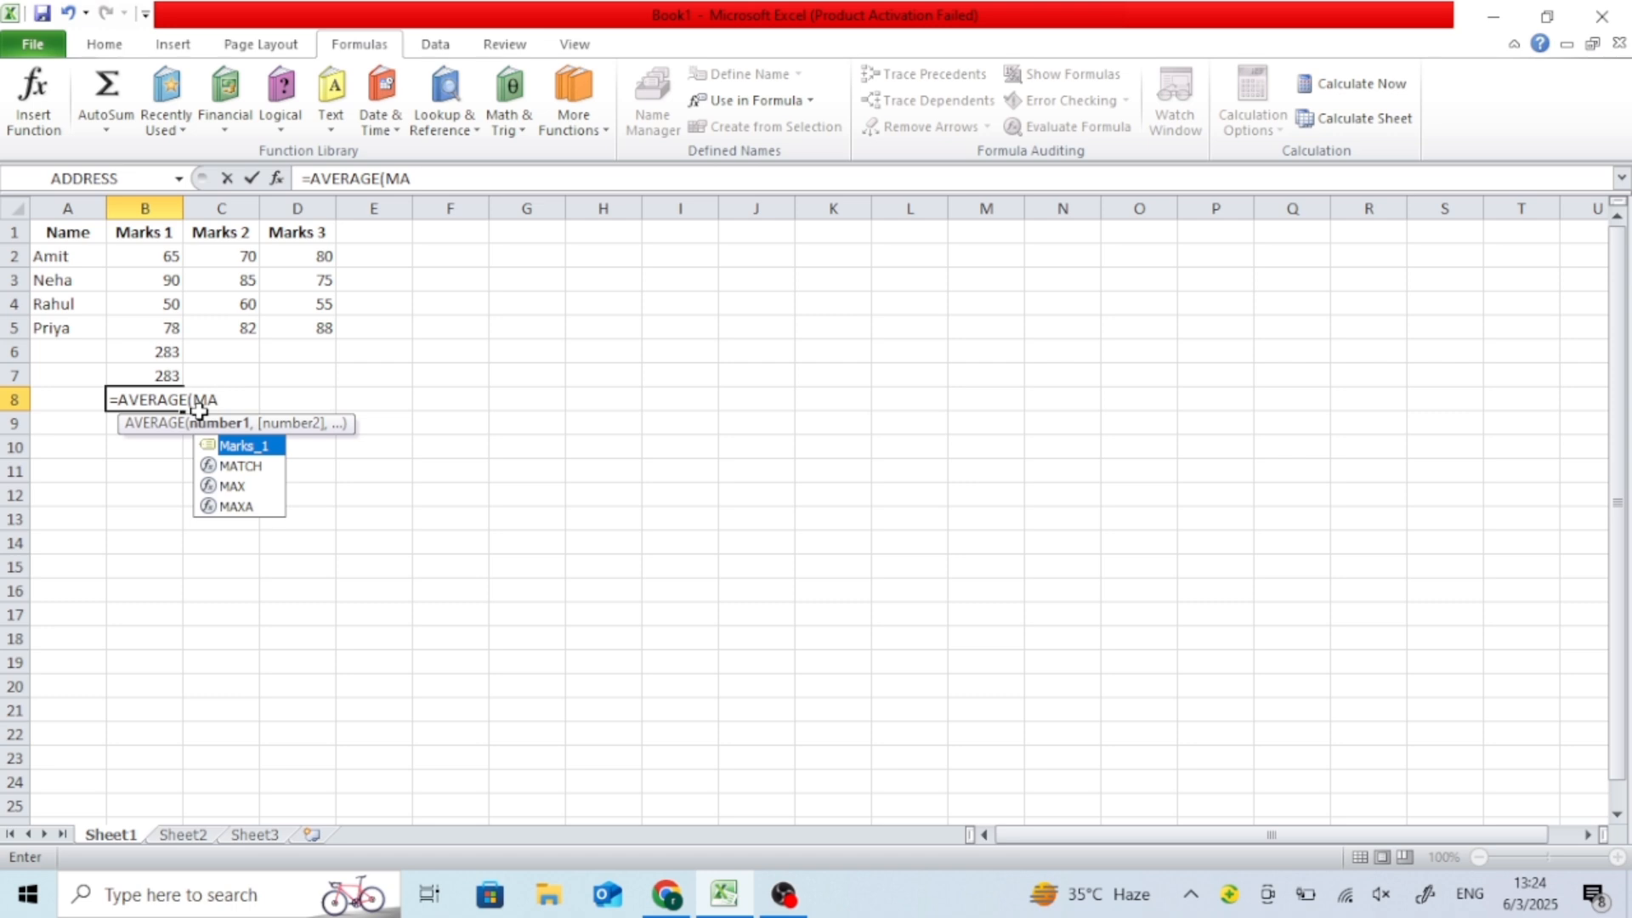
double_click(234, 445)
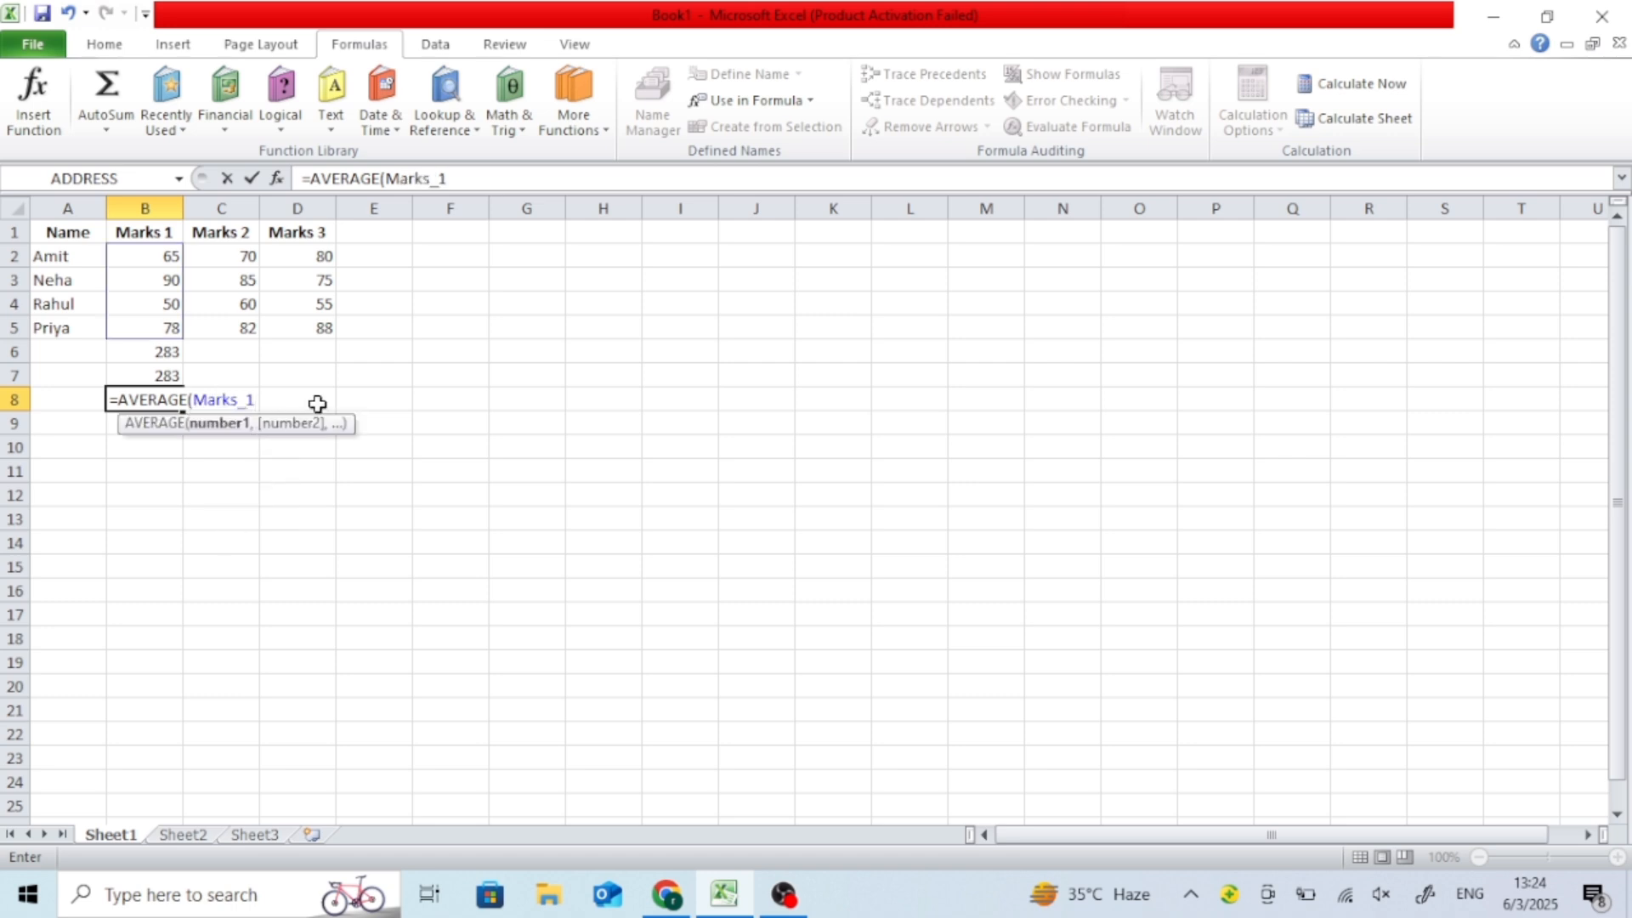
key("Return")
left_click(110, 402)
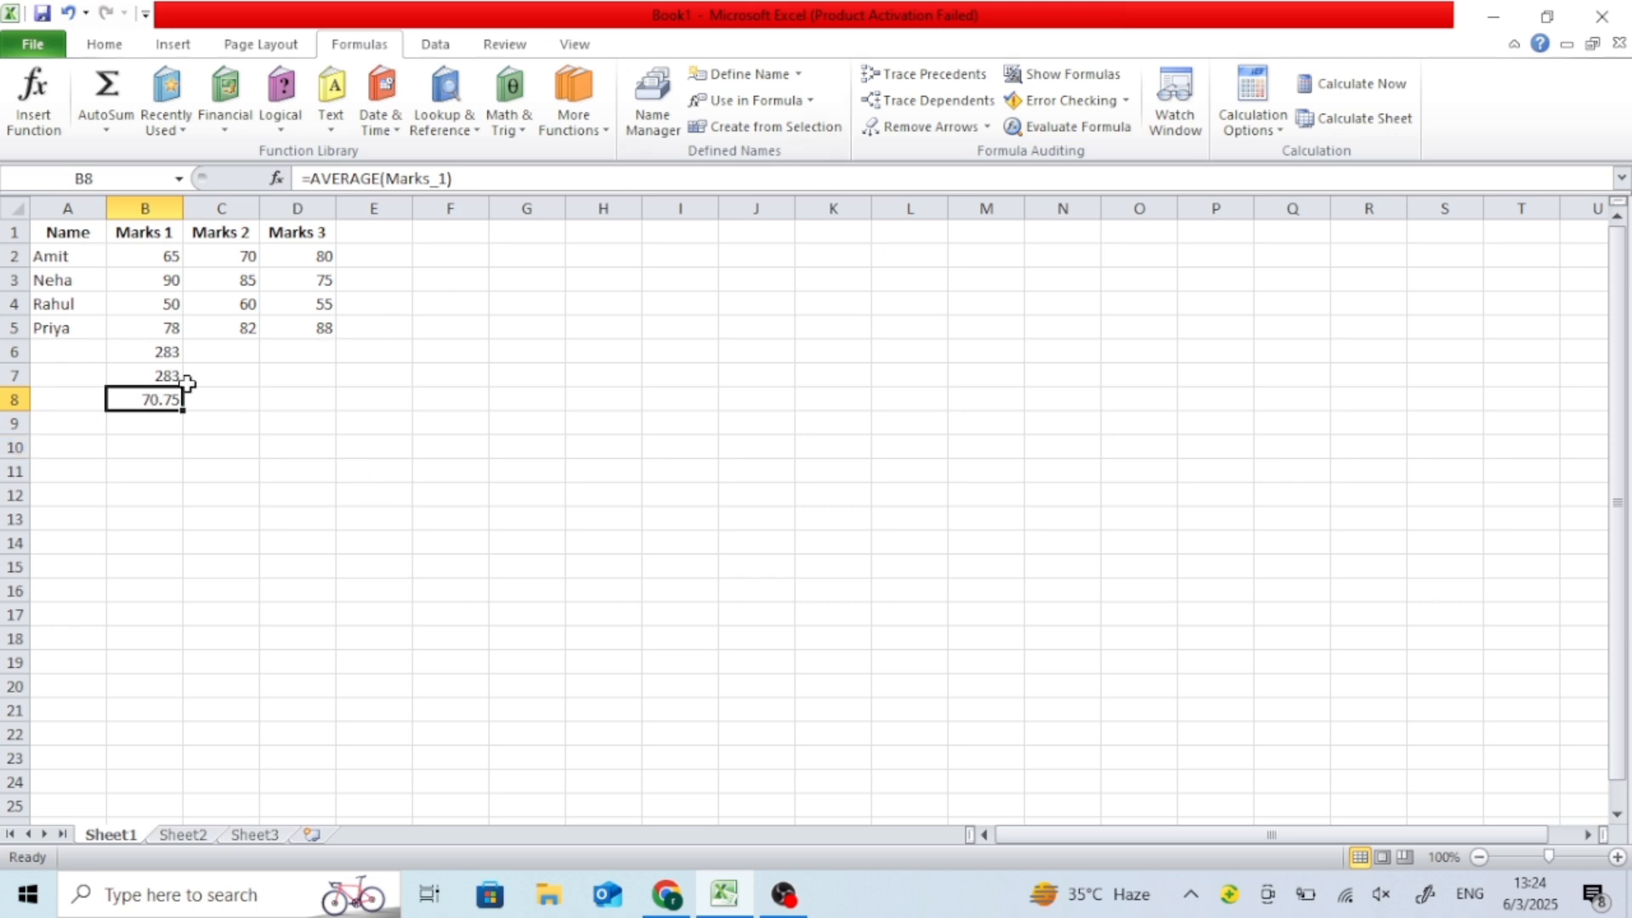
Step: Clear the formulas in cells B6:B8 and delete the defined names Marks_1 and Name in the Name Manager
left_click_drag(143, 351, 160, 416)
key("Delete")
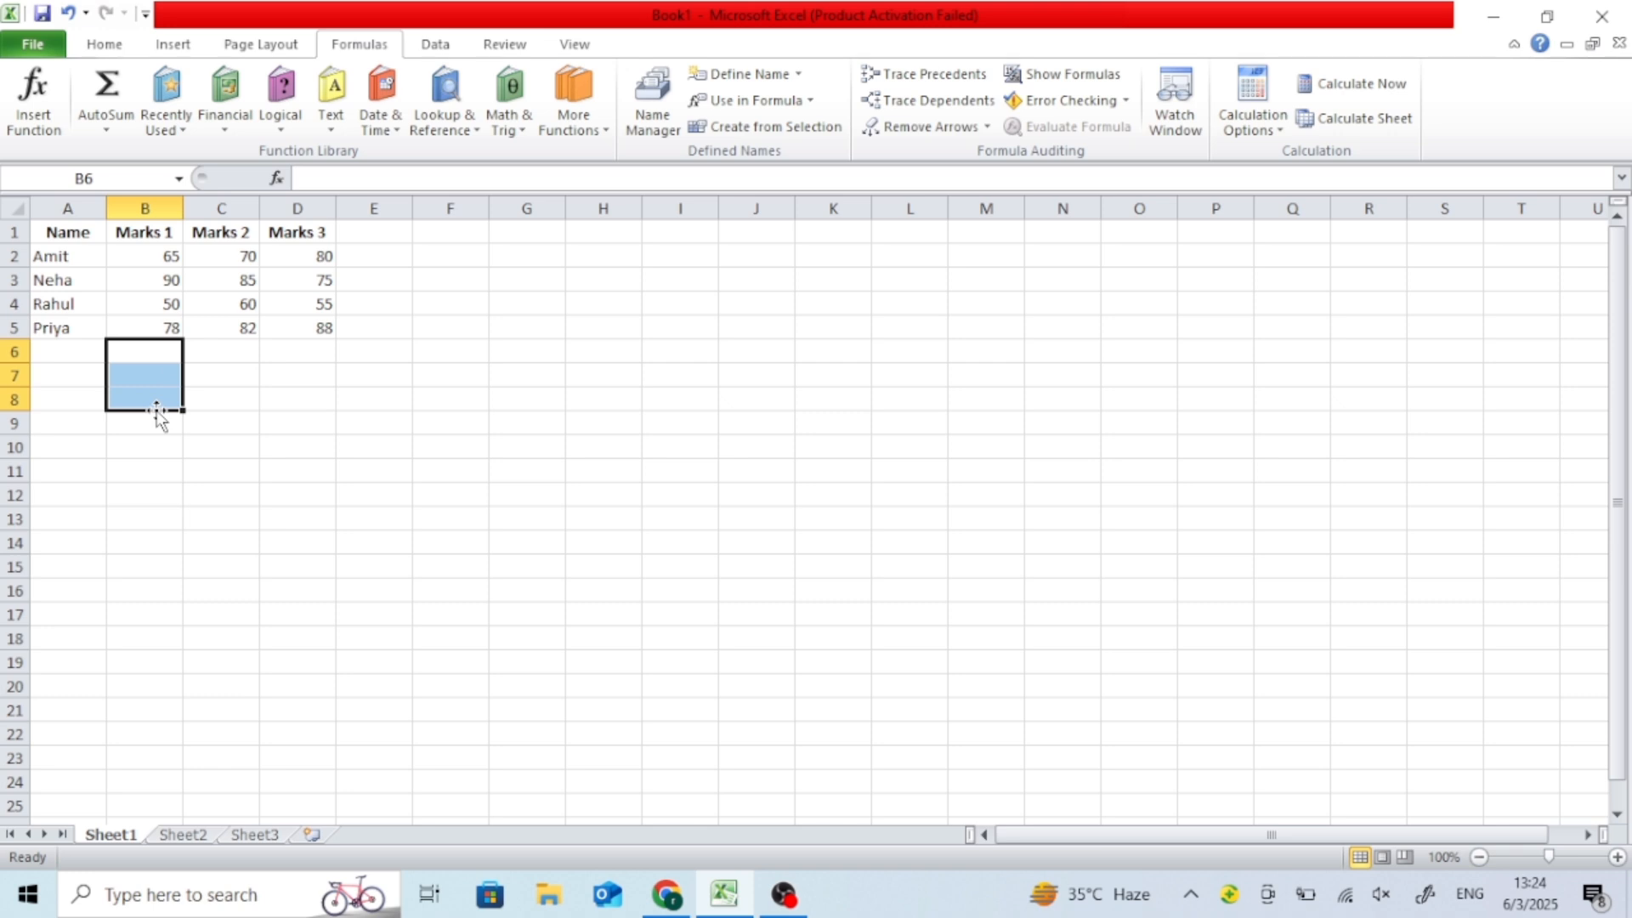
left_click(653, 101)
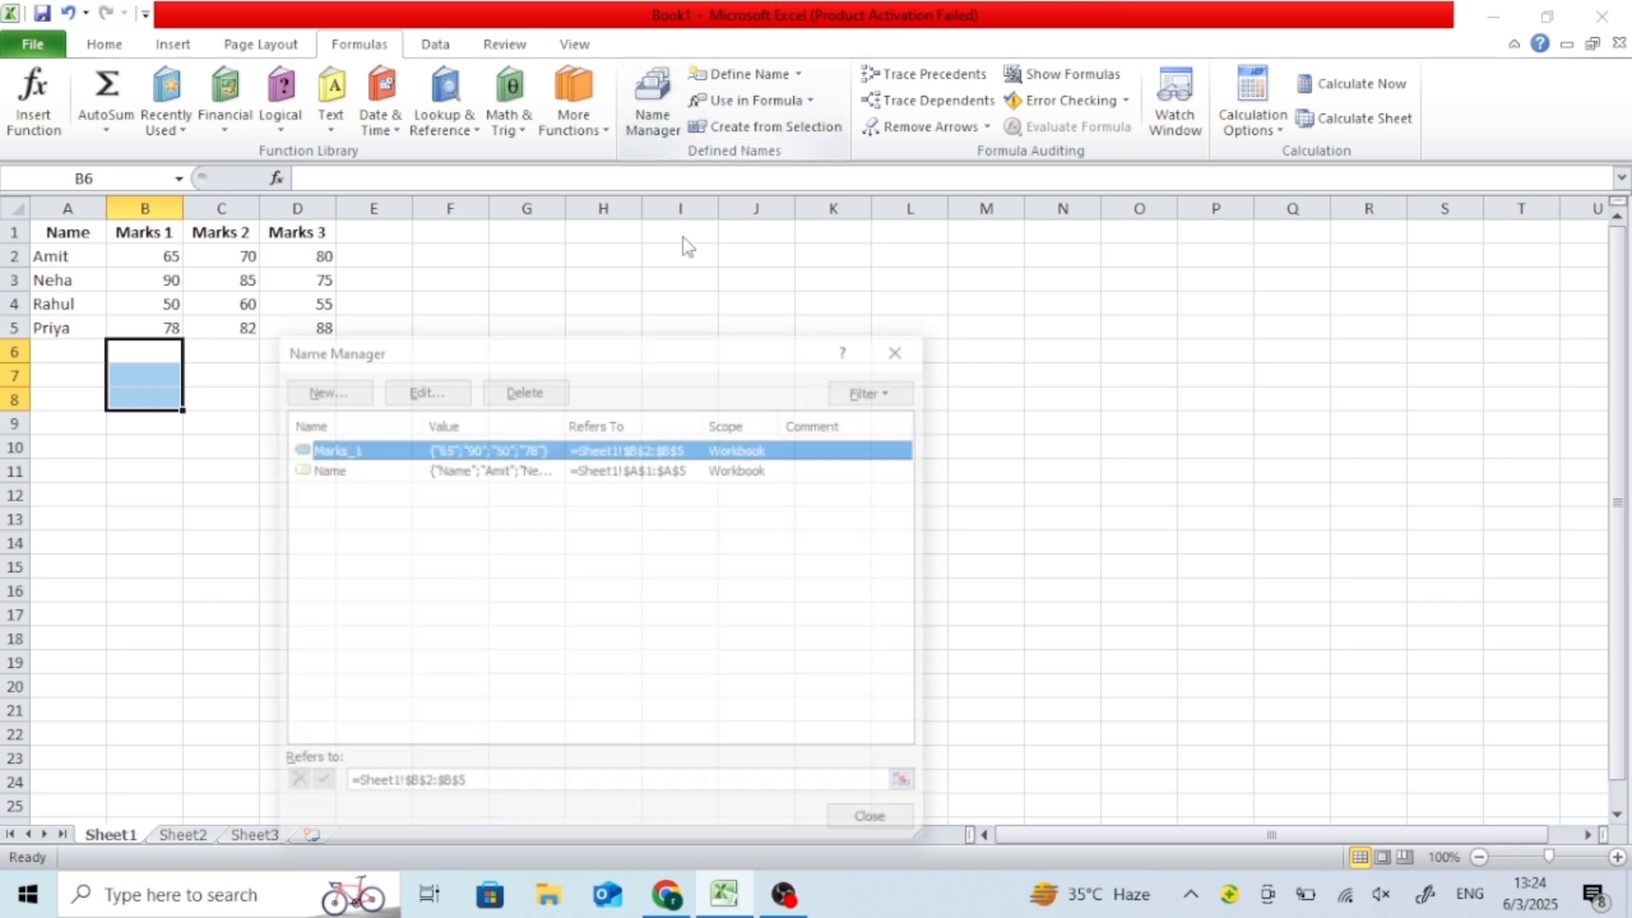
key("Delete")
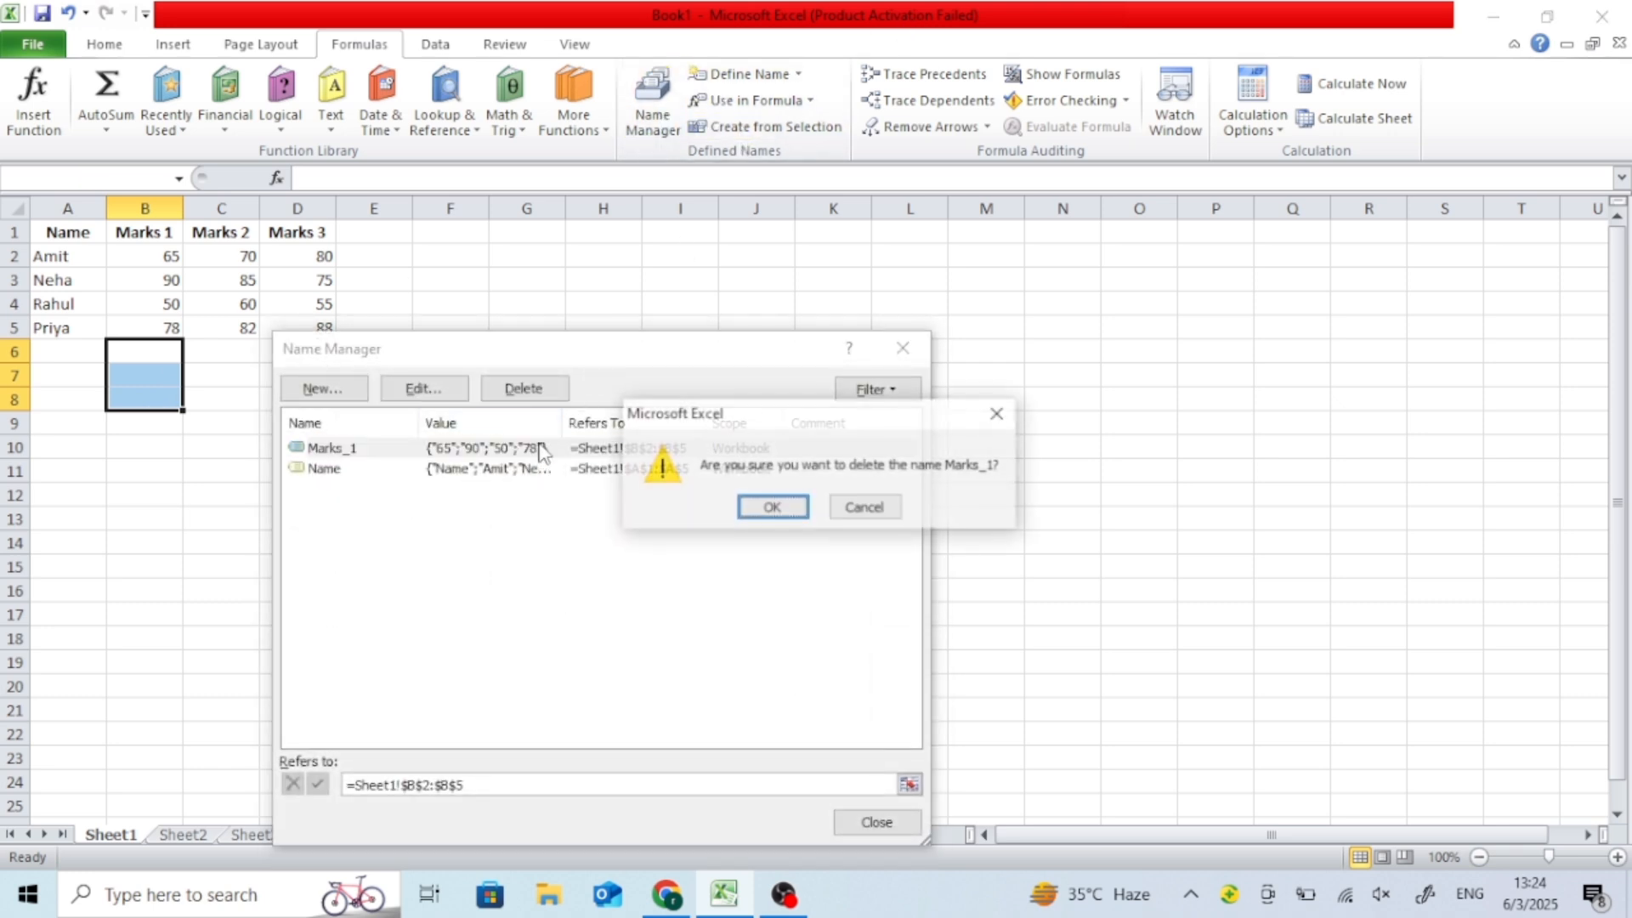
key("Return")
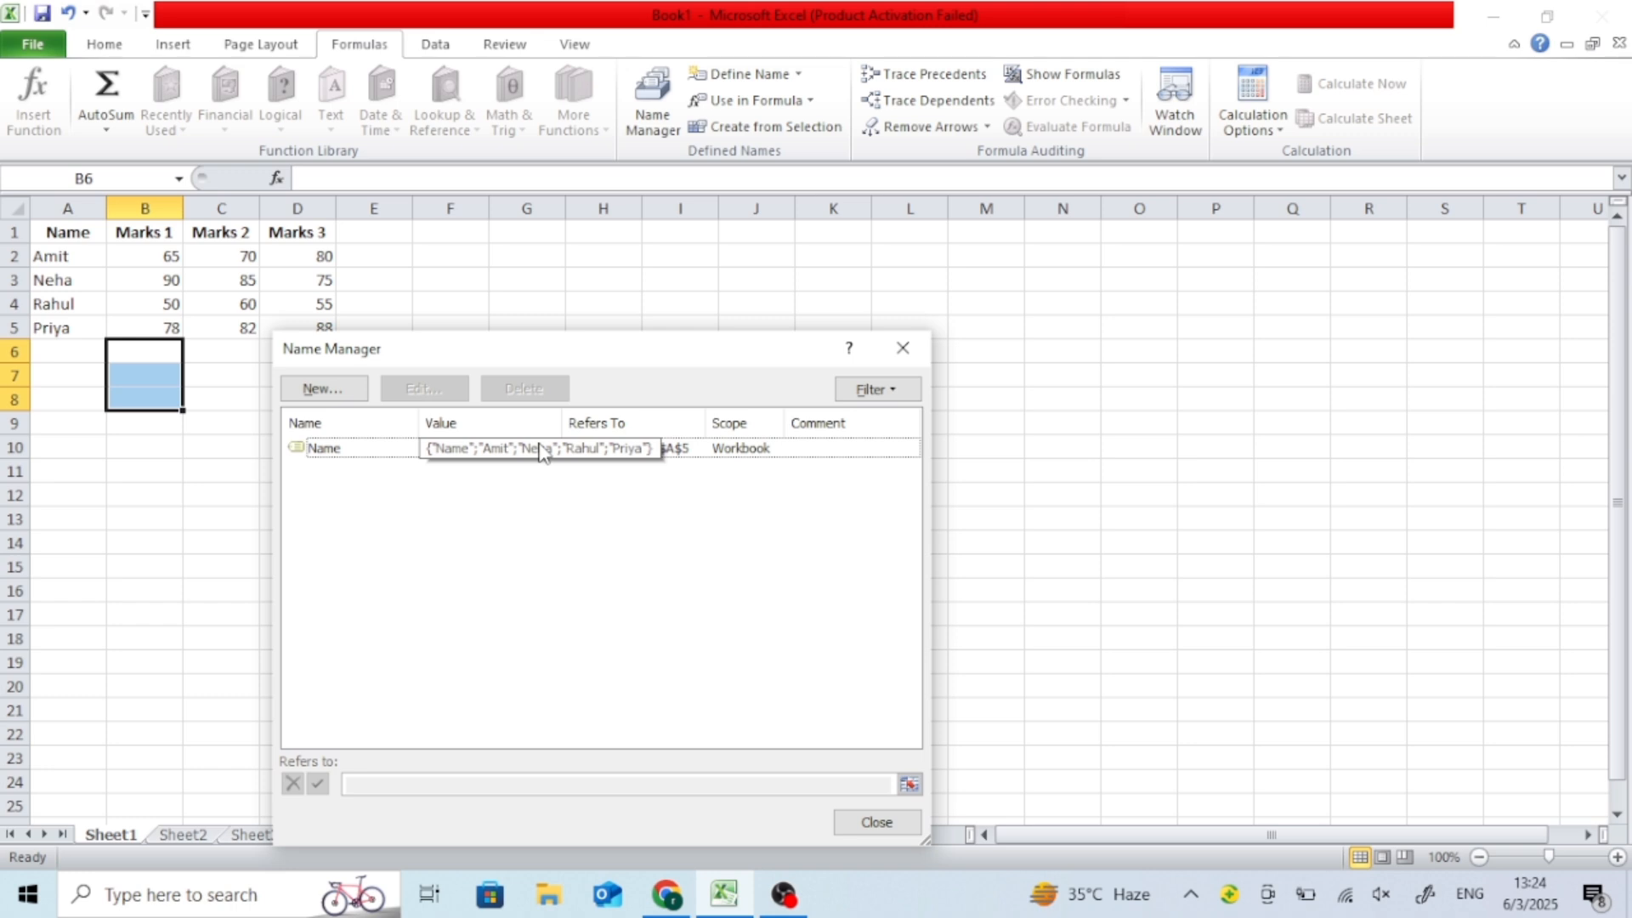
left_click(542, 449)
key("Delete")
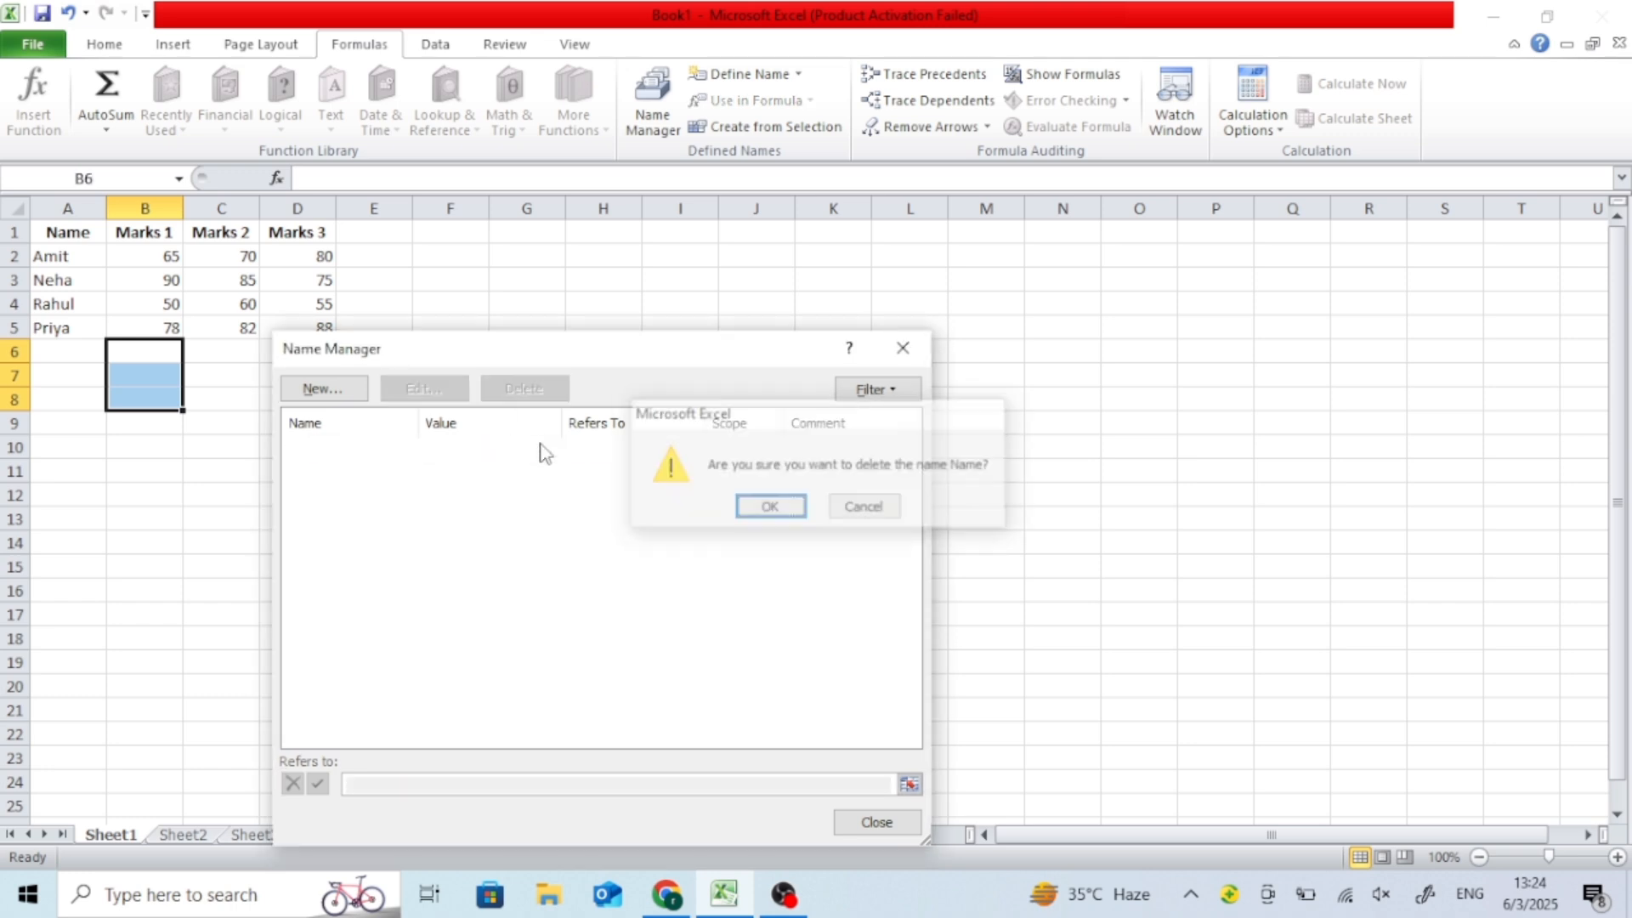
key("Return")
left_click(842, 827)
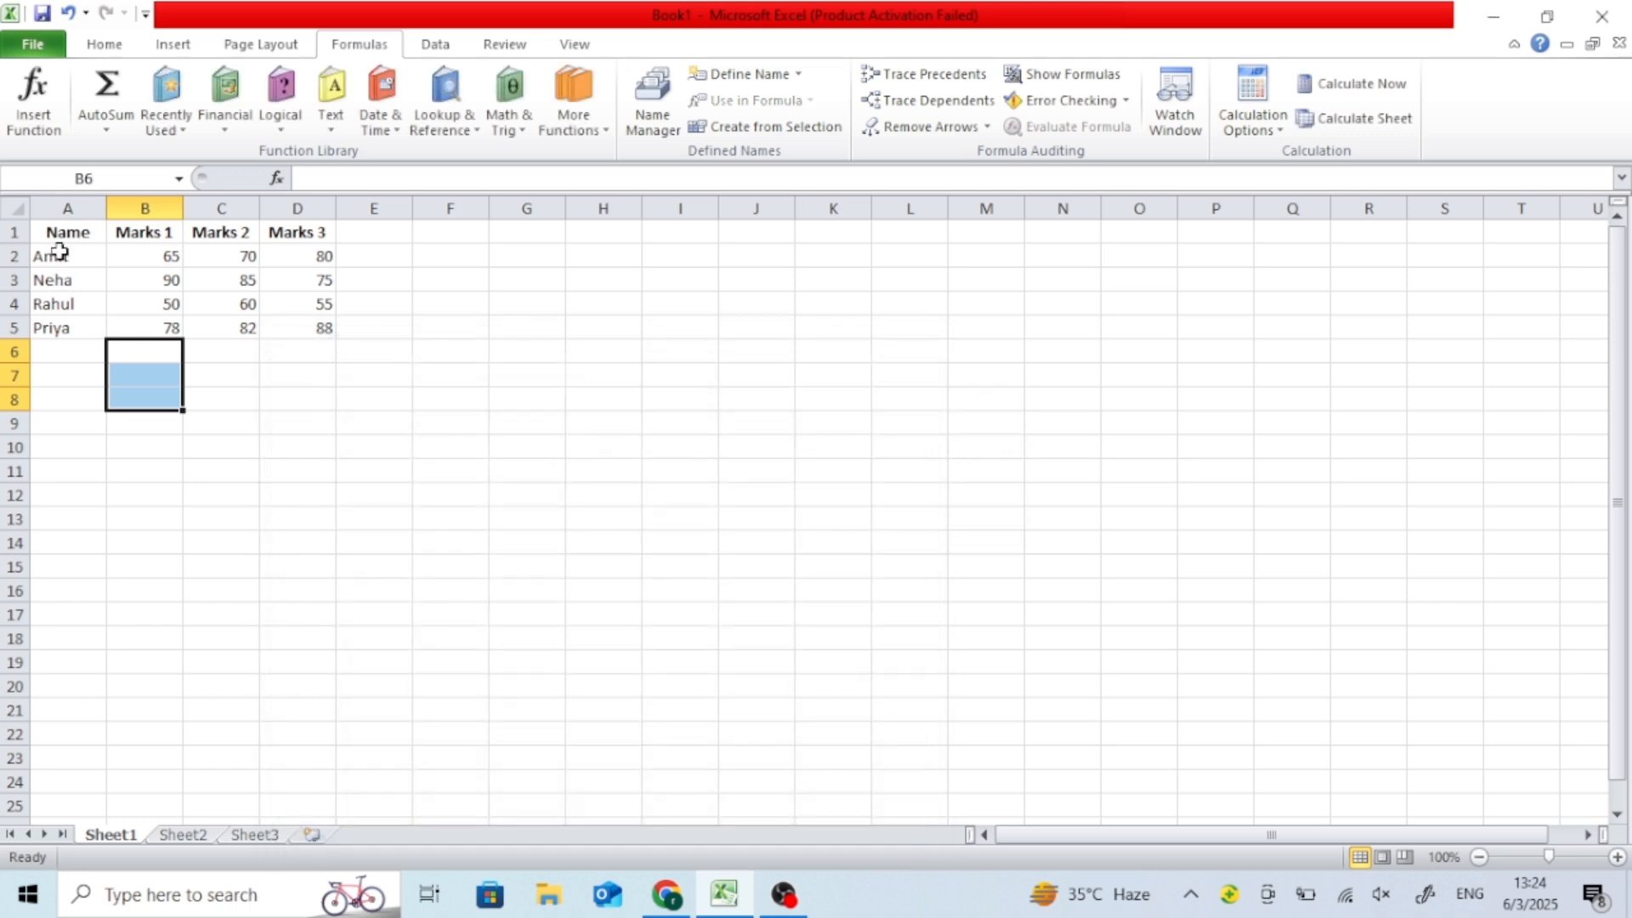
Step: Create names from the selection A1:D5 using only the top row values, and review them in the Name Manager
left_click(68, 209)
left_click(68, 253)
left_click_drag(68, 241, 315, 333)
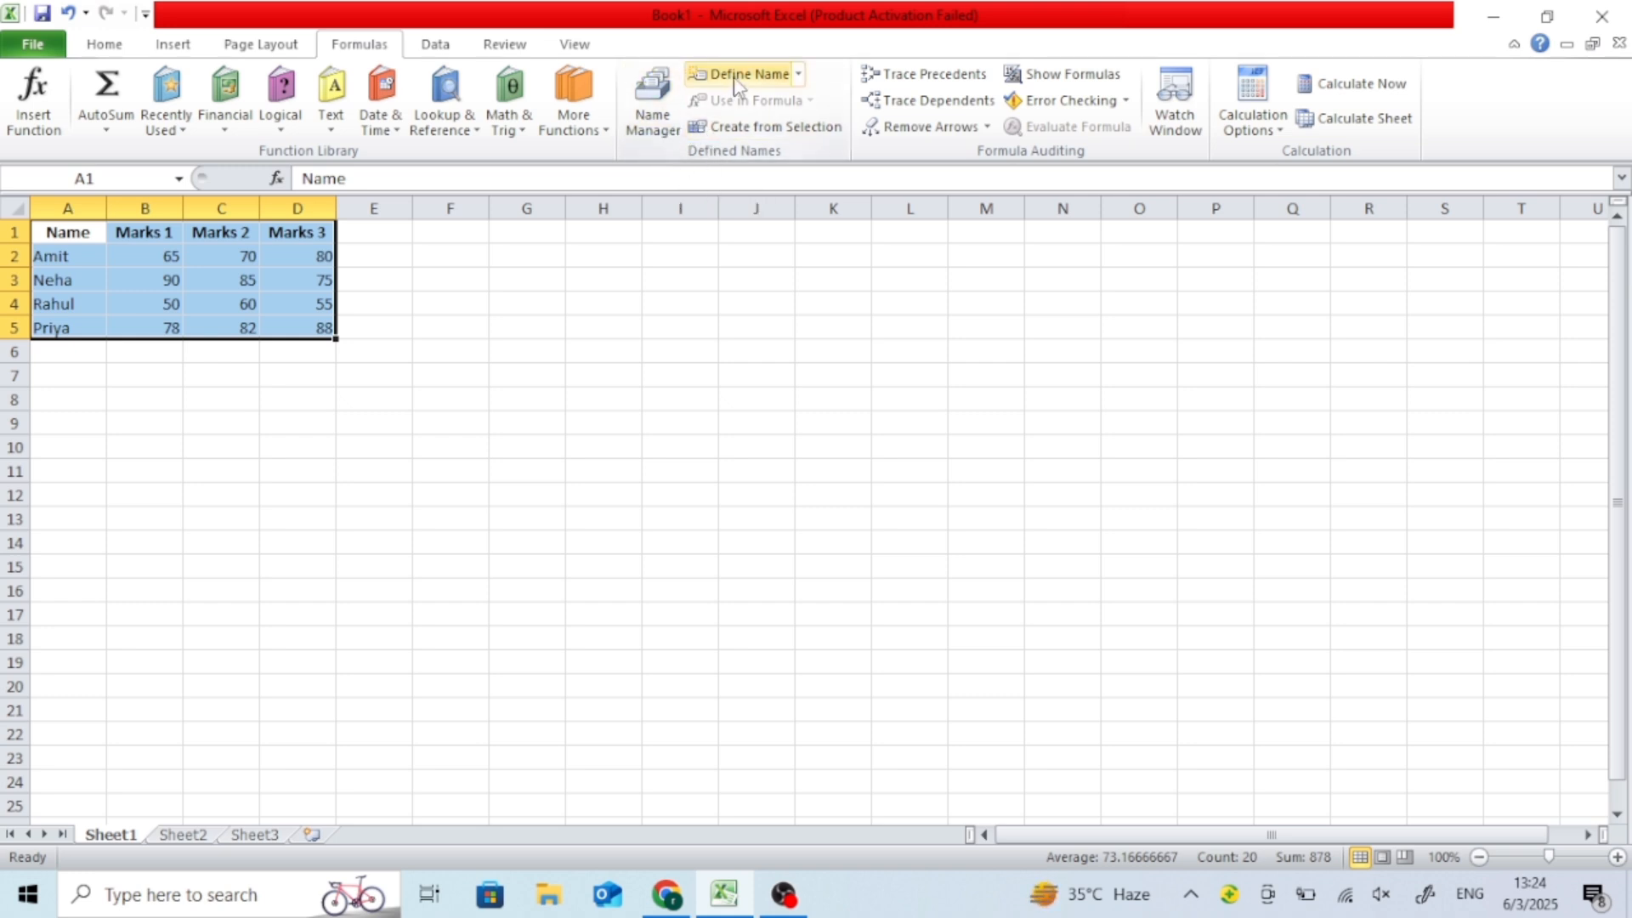
left_click(769, 127)
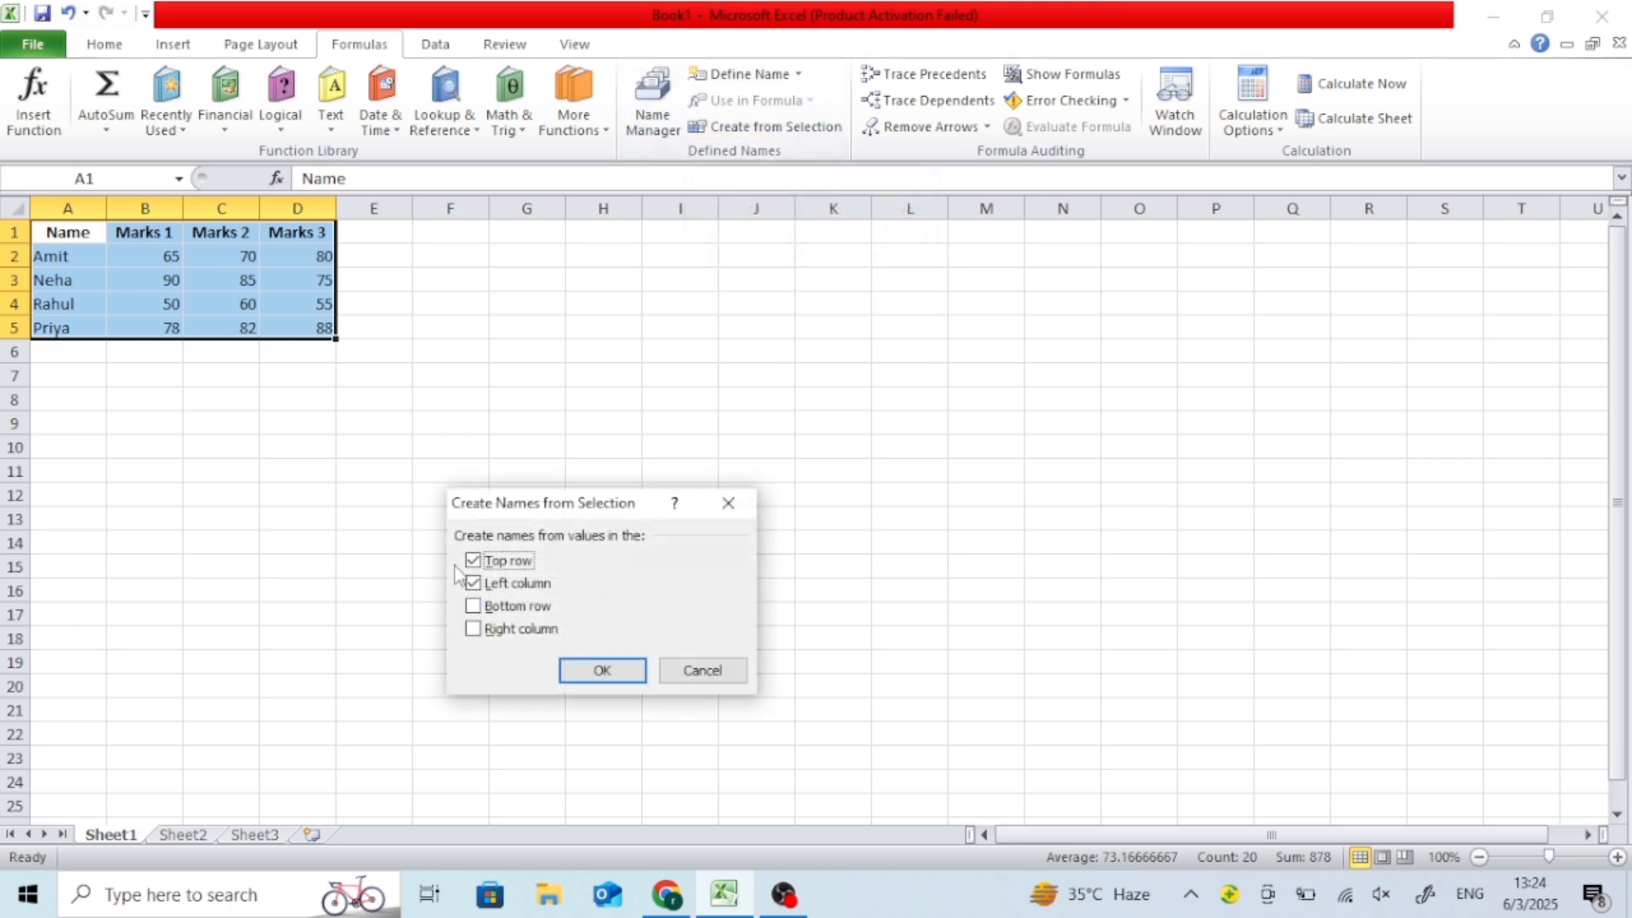
left_click(489, 587)
left_click(608, 673)
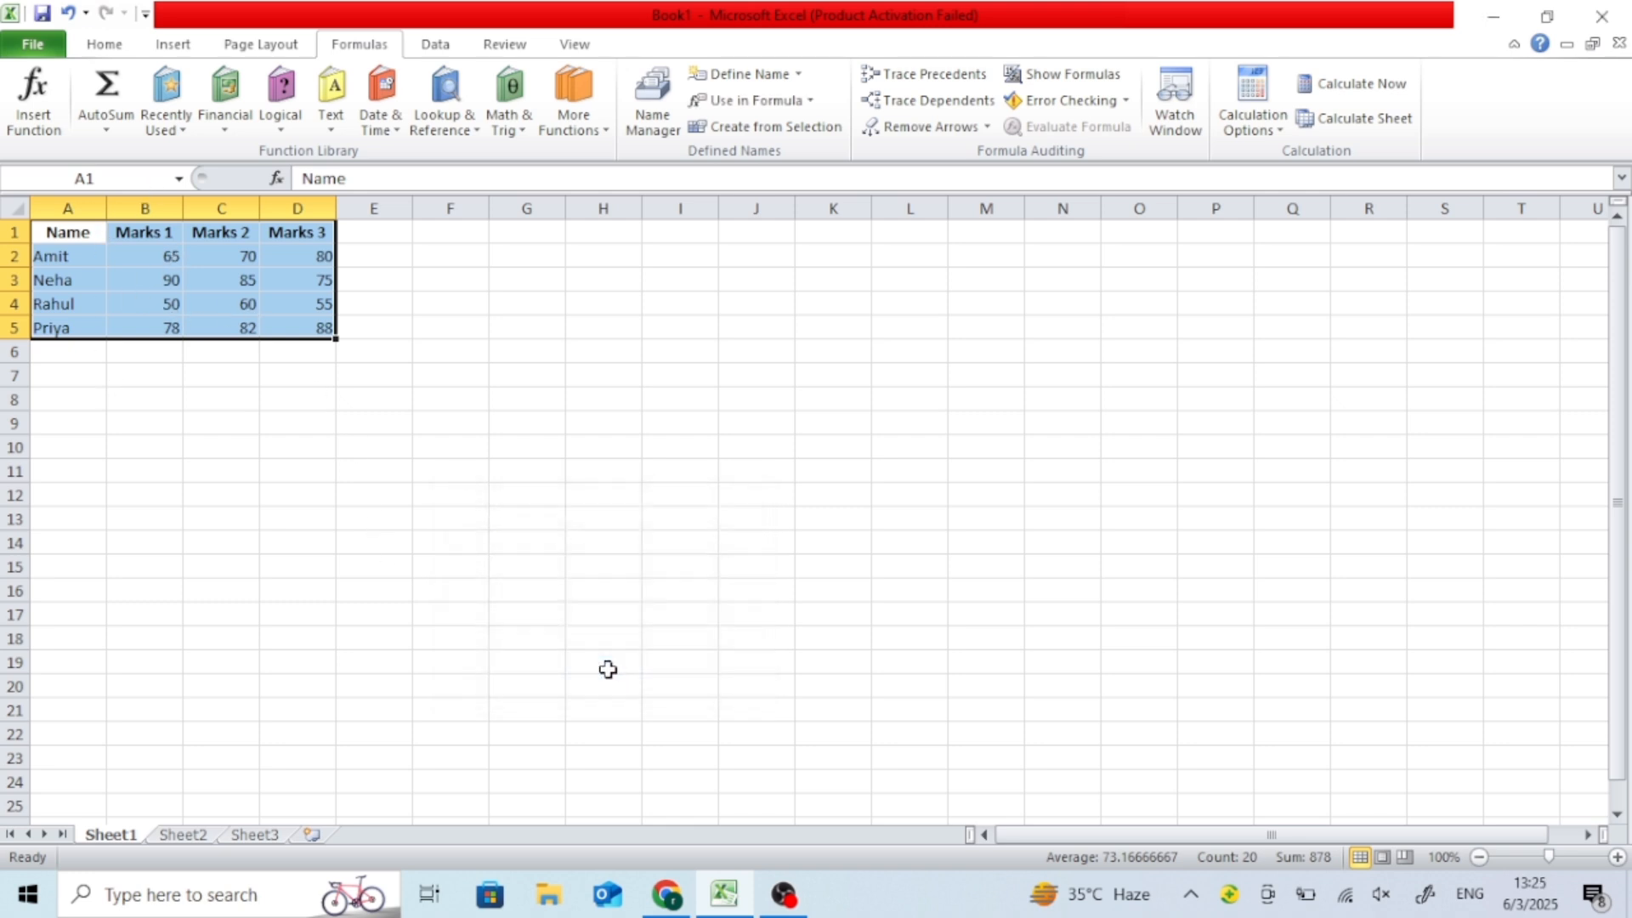
left_click(657, 110)
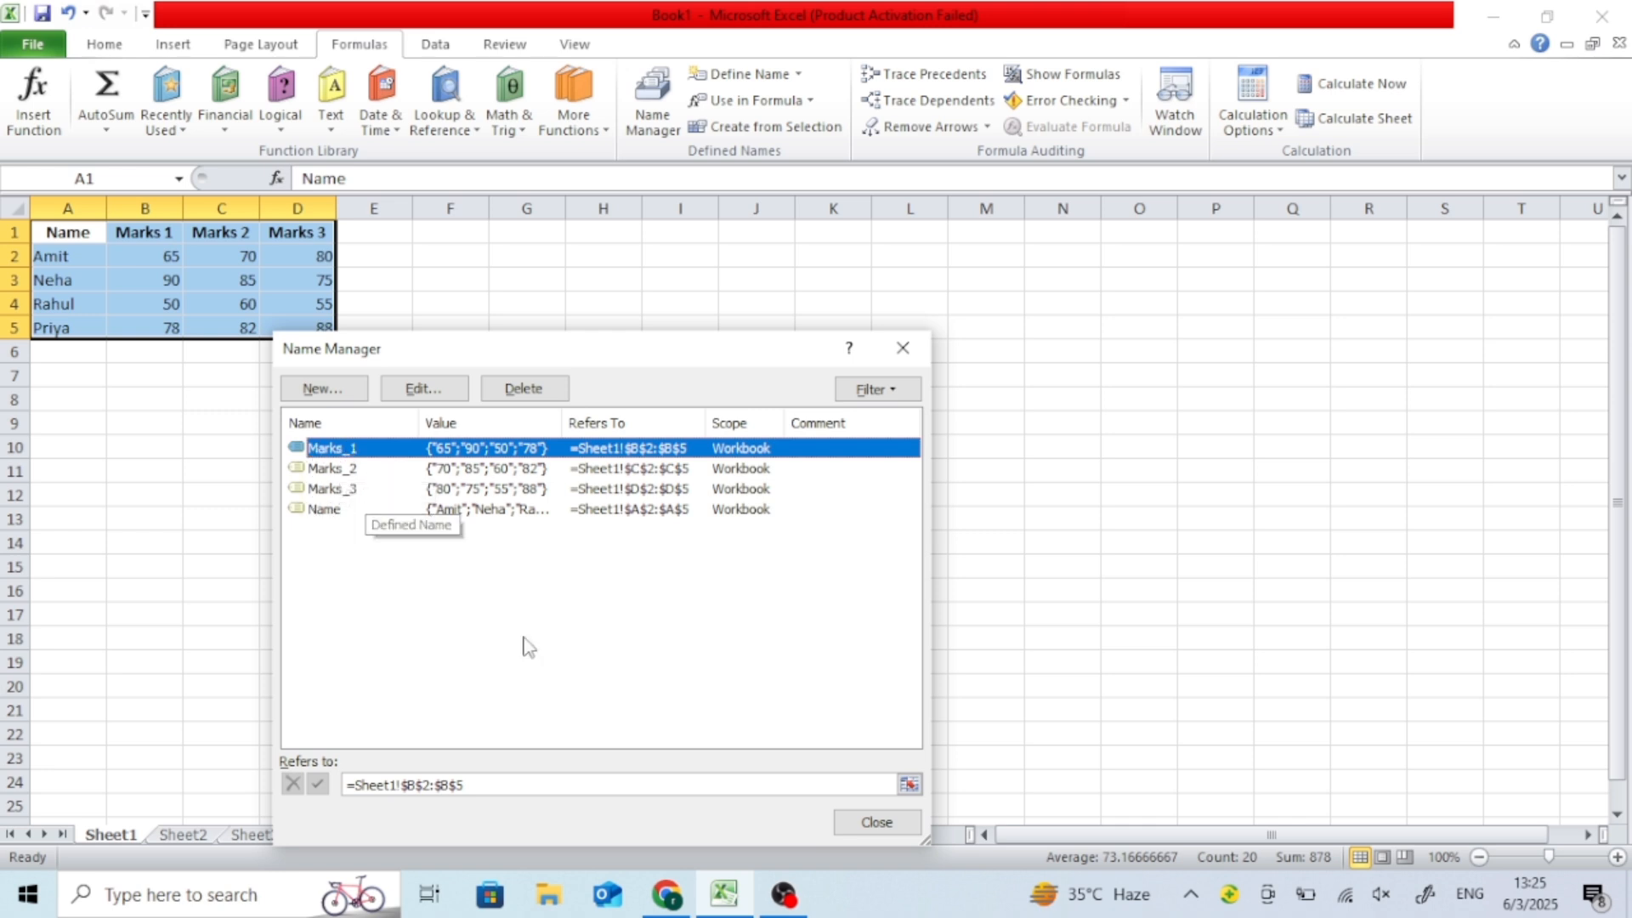
left_click(876, 822)
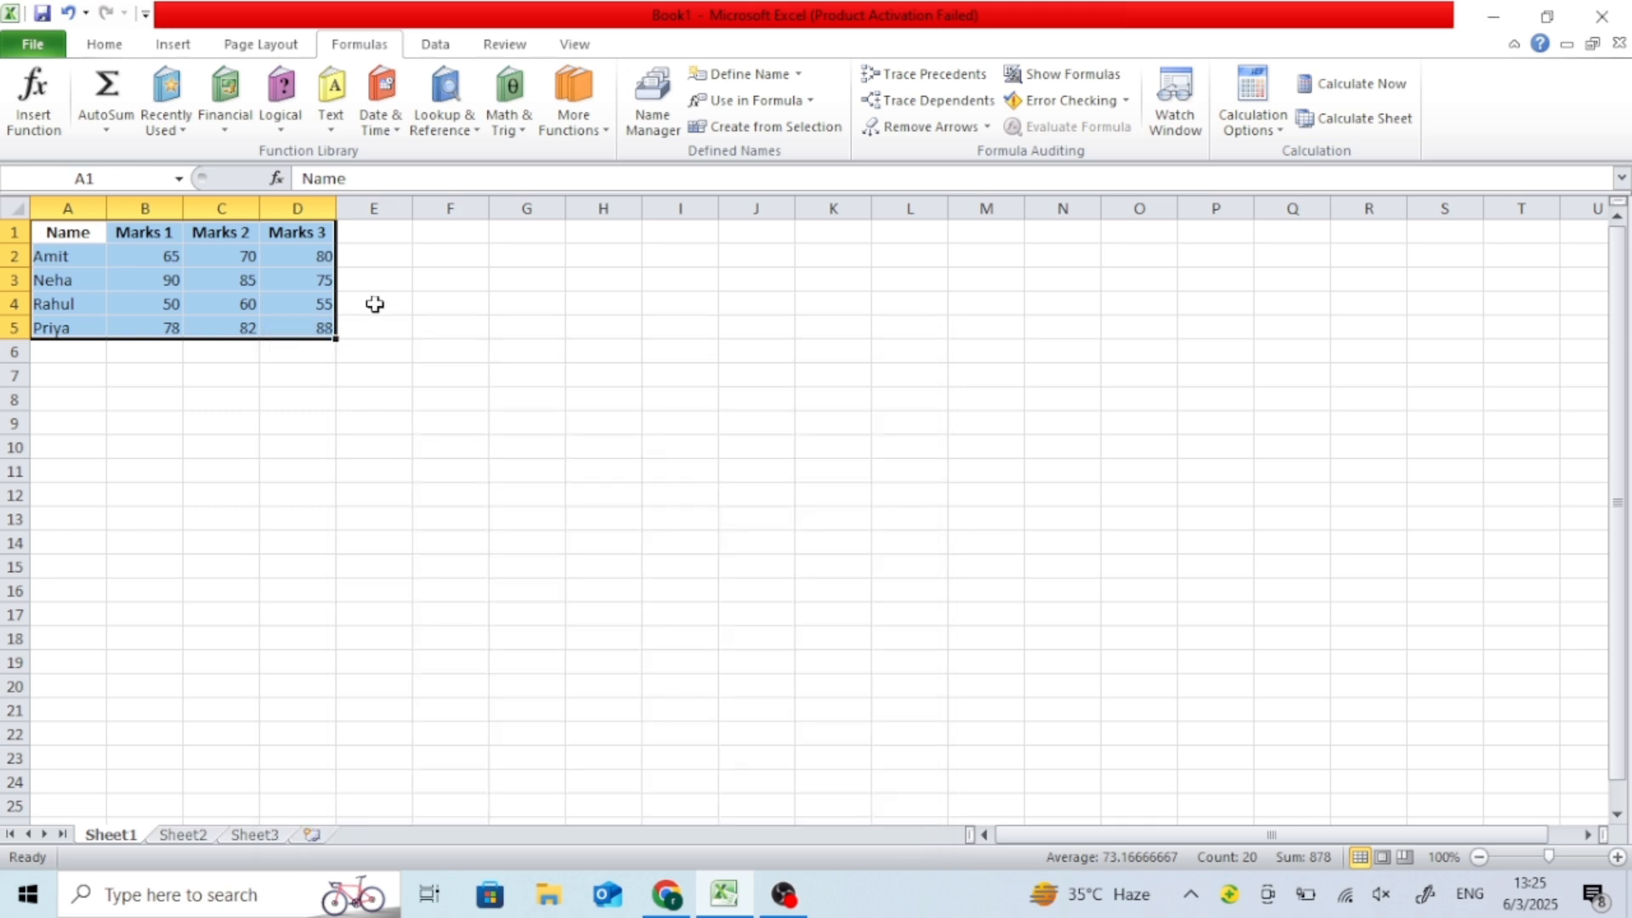
left_click(78, 379)
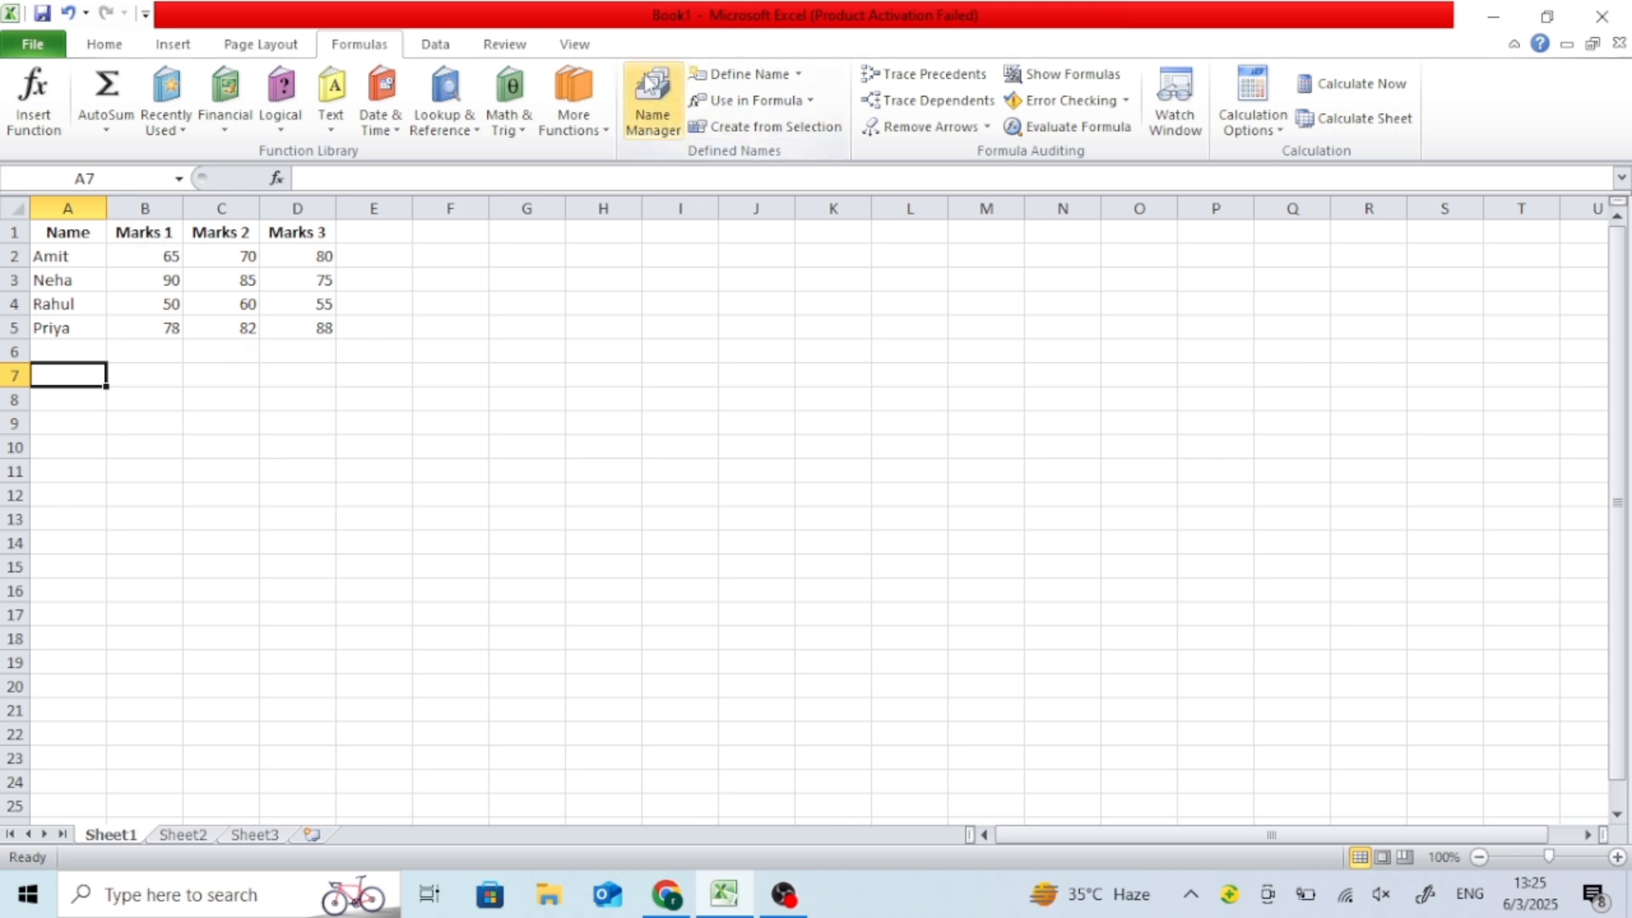
Step: Enter the formula =SUM(Marks_1) in cell D7 and check it
left_click(290, 368)
type("=")
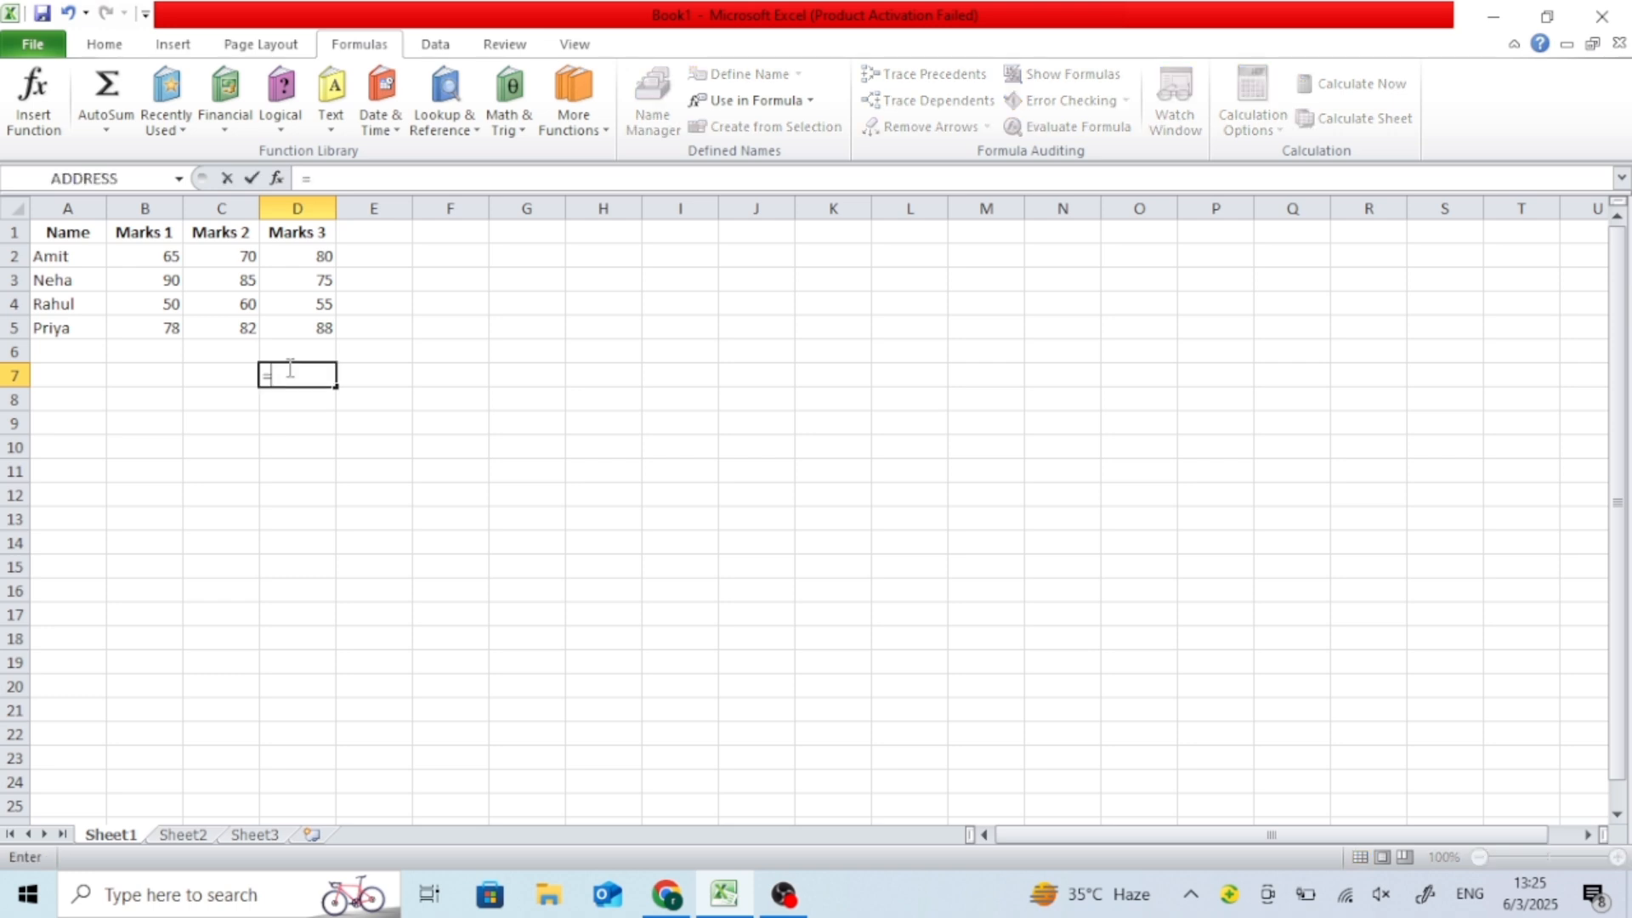
type("SUM")
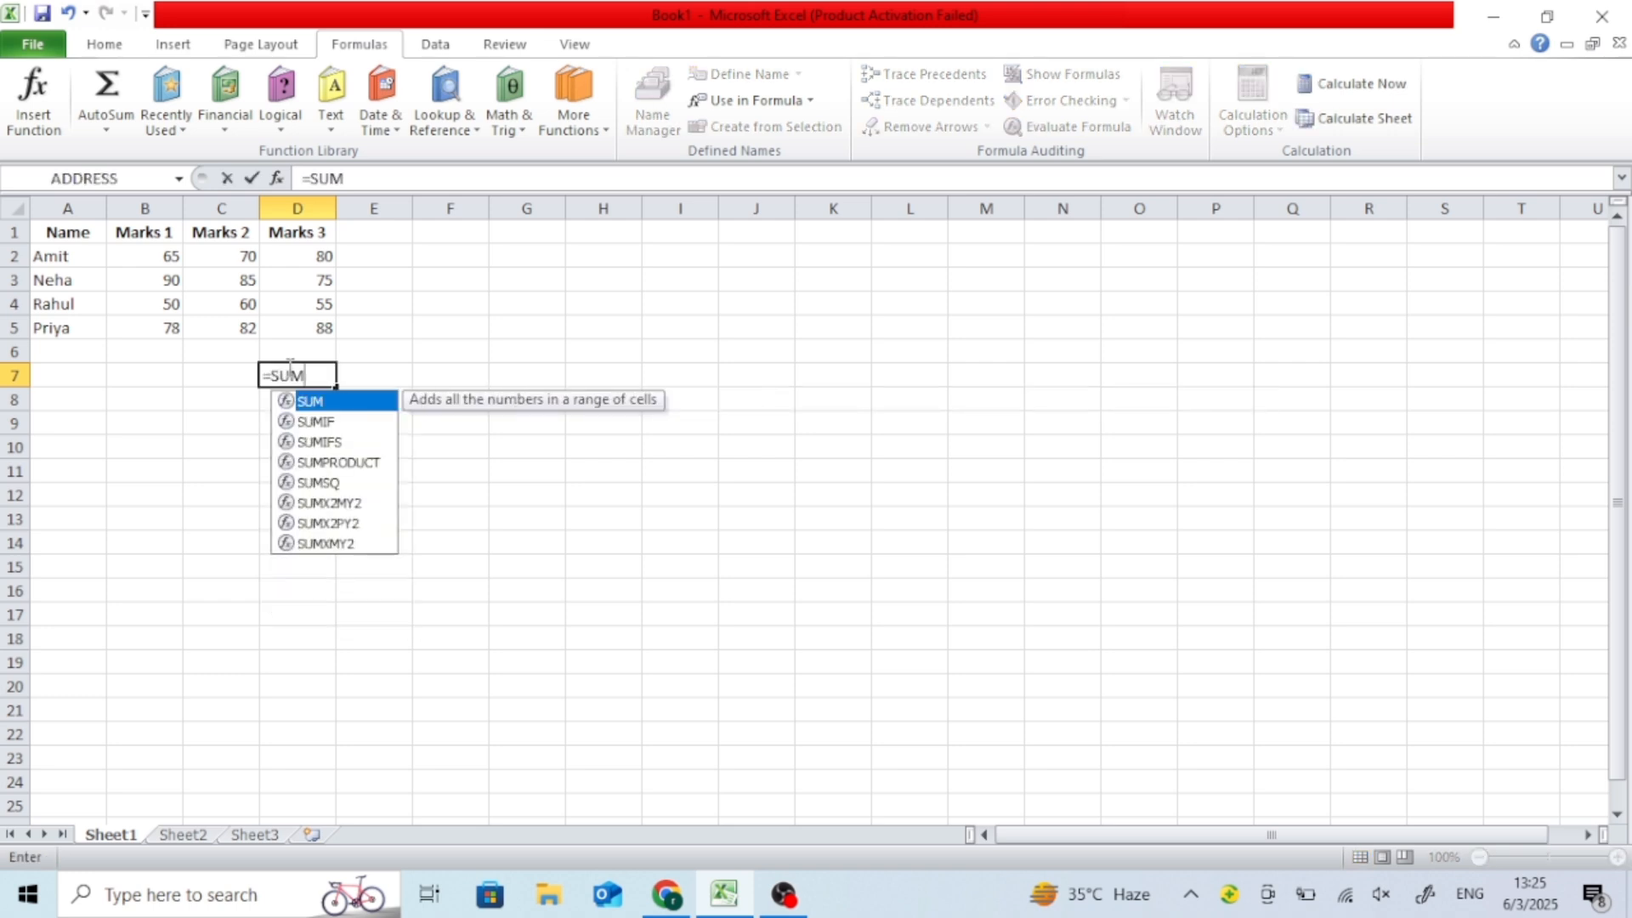
type("(MA")
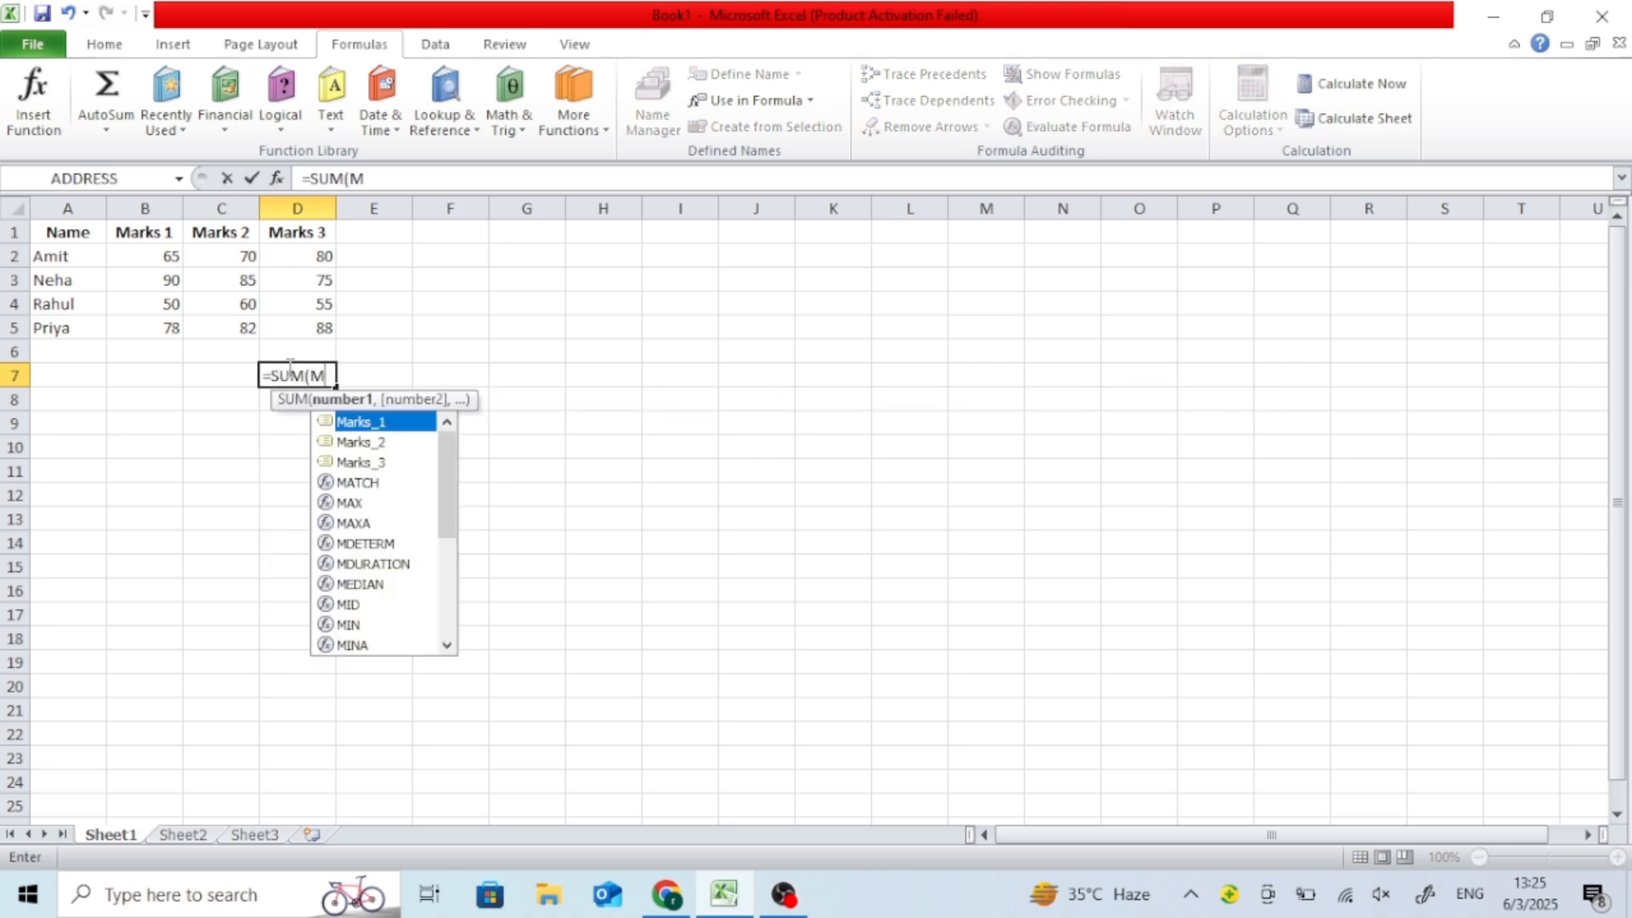
double_click(363, 428)
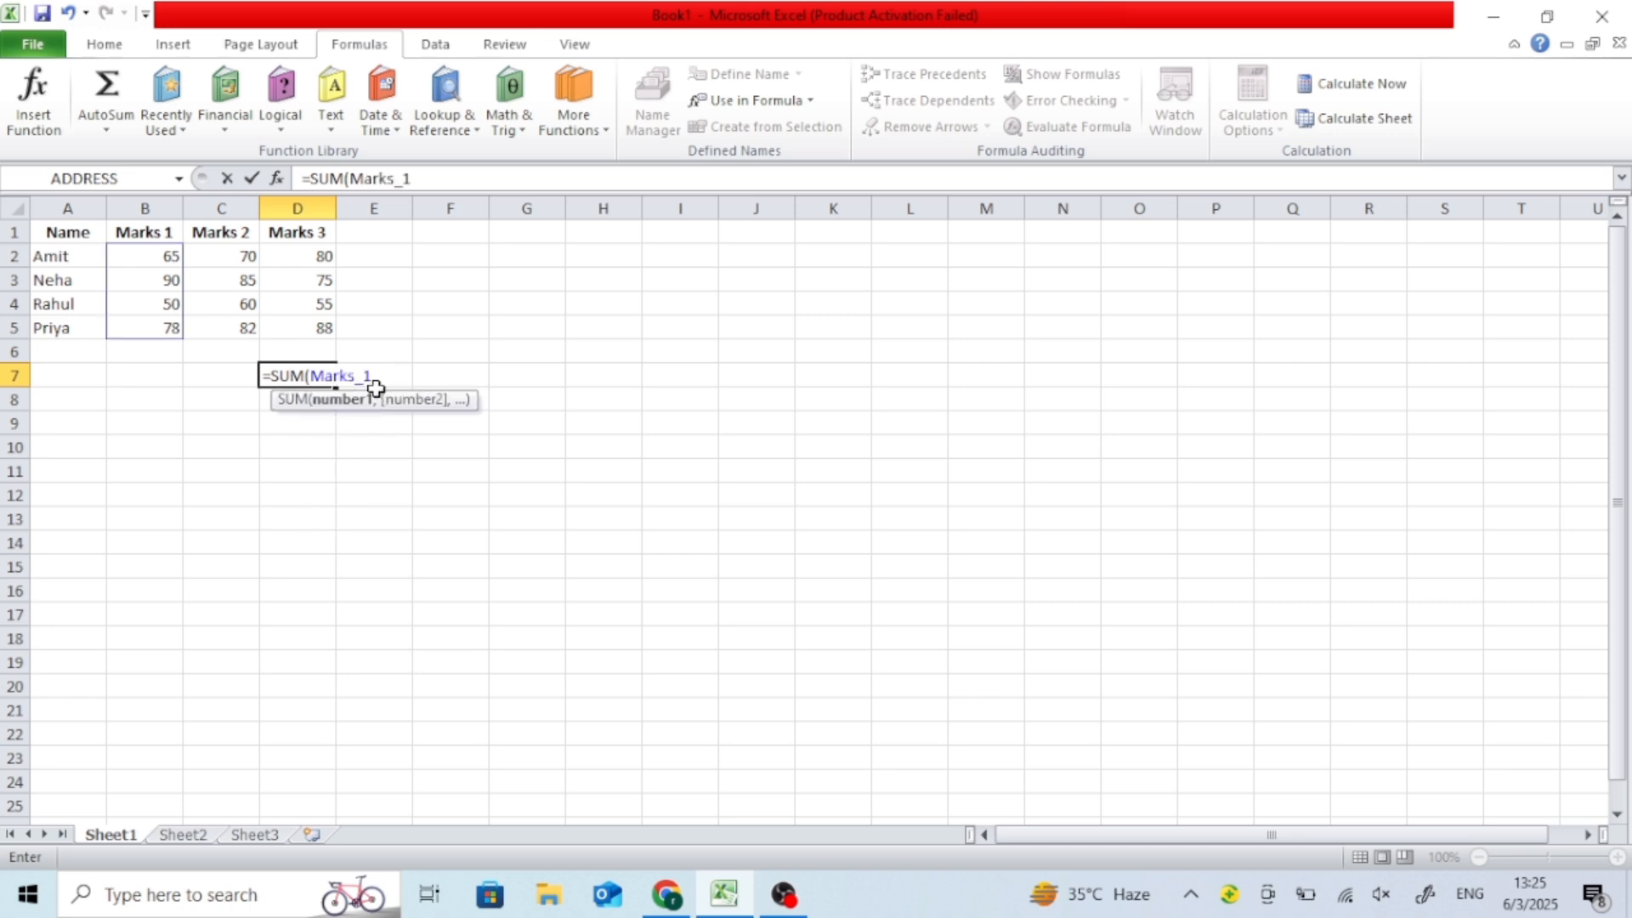
key("Return")
left_click(321, 373)
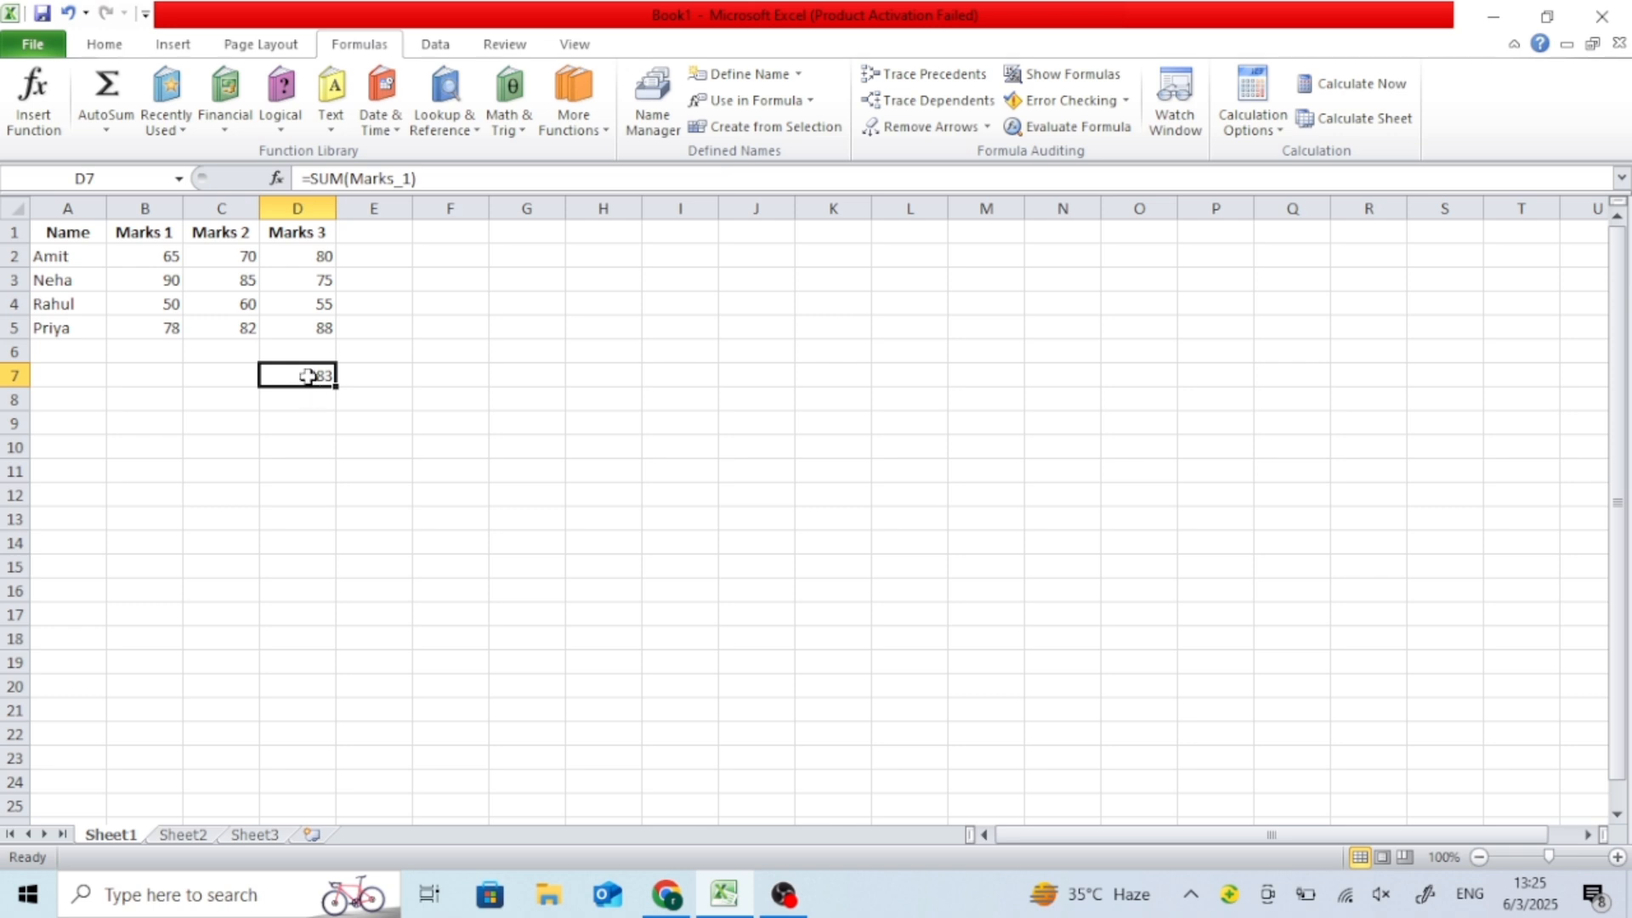
left_click(413, 179)
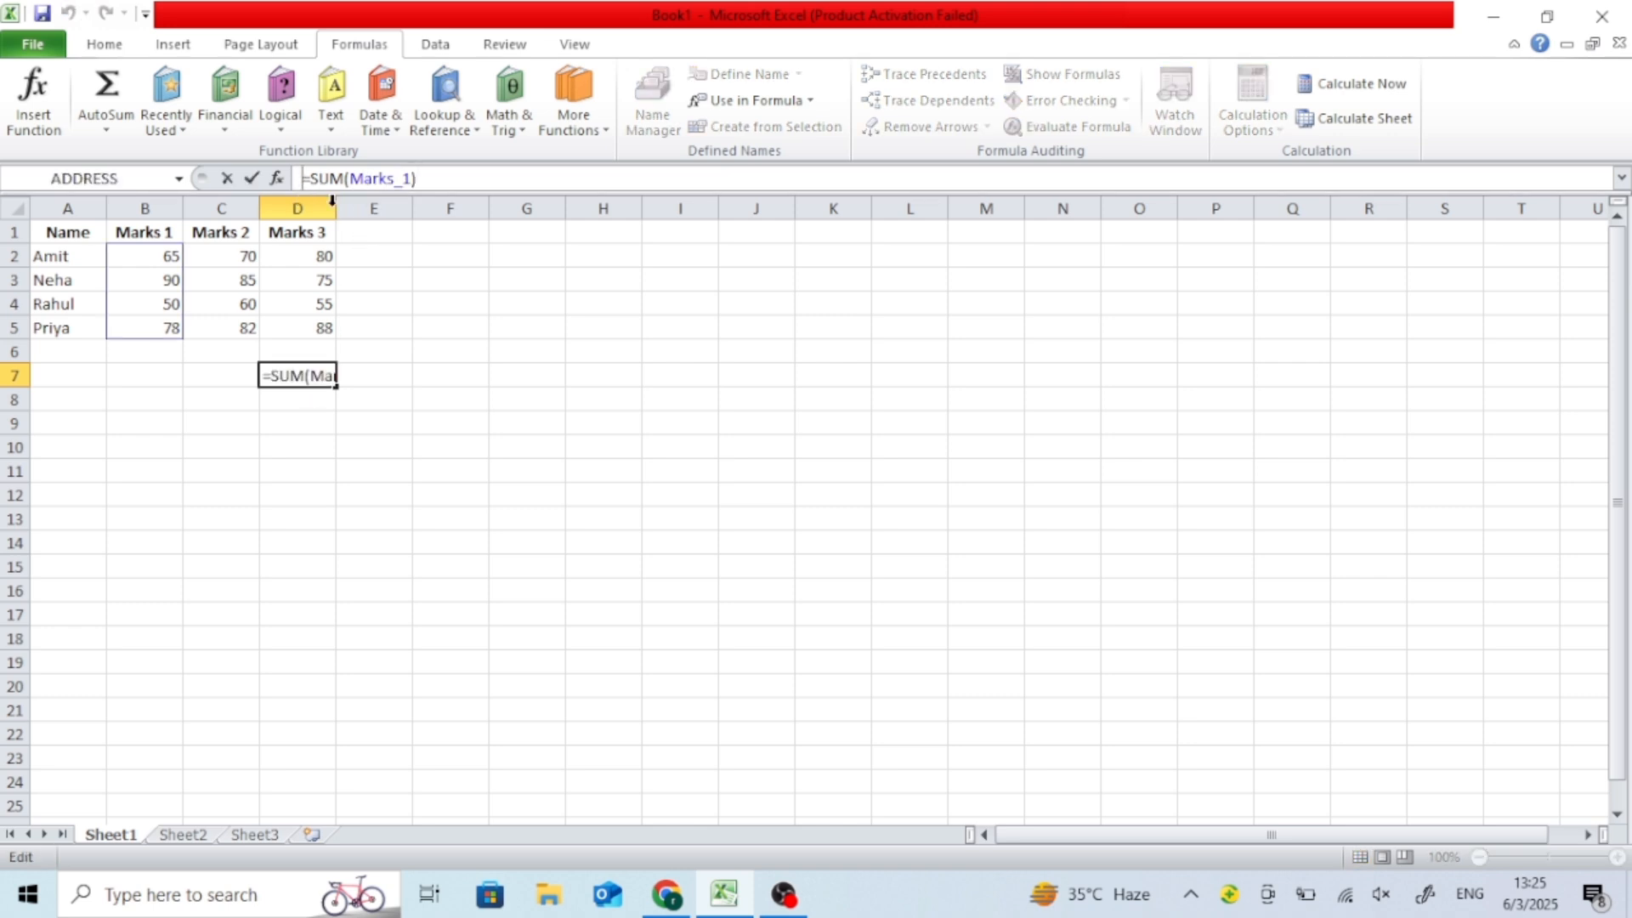
type("=")
left_click(316, 396)
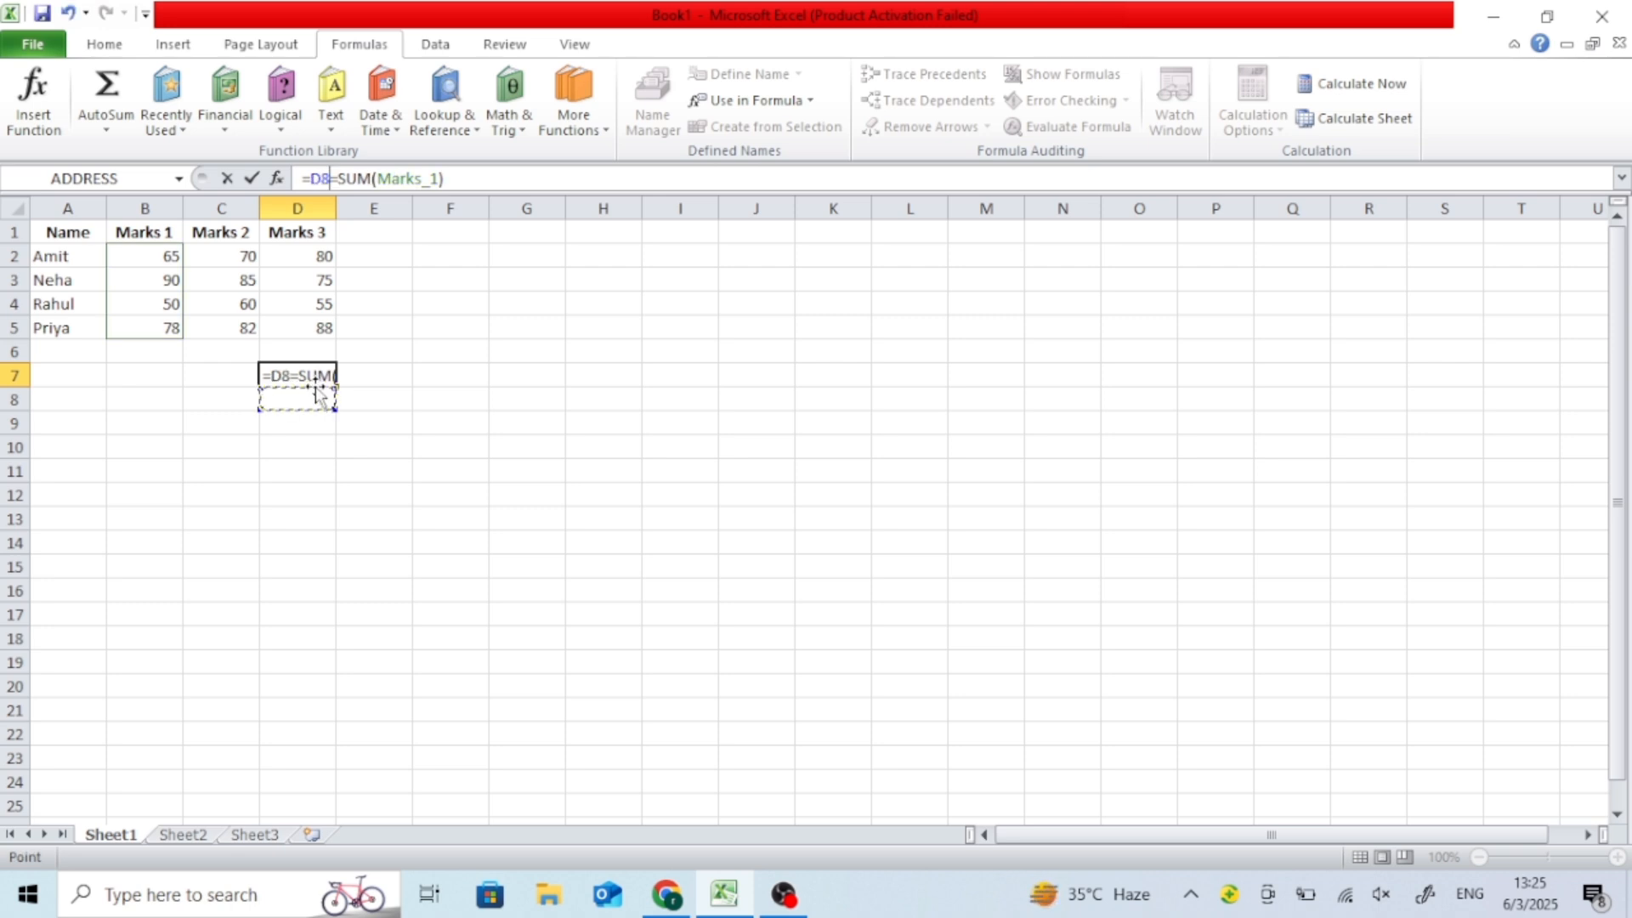
key("ctrl+z")
key("ctrl+z")
key("ctrl+z")
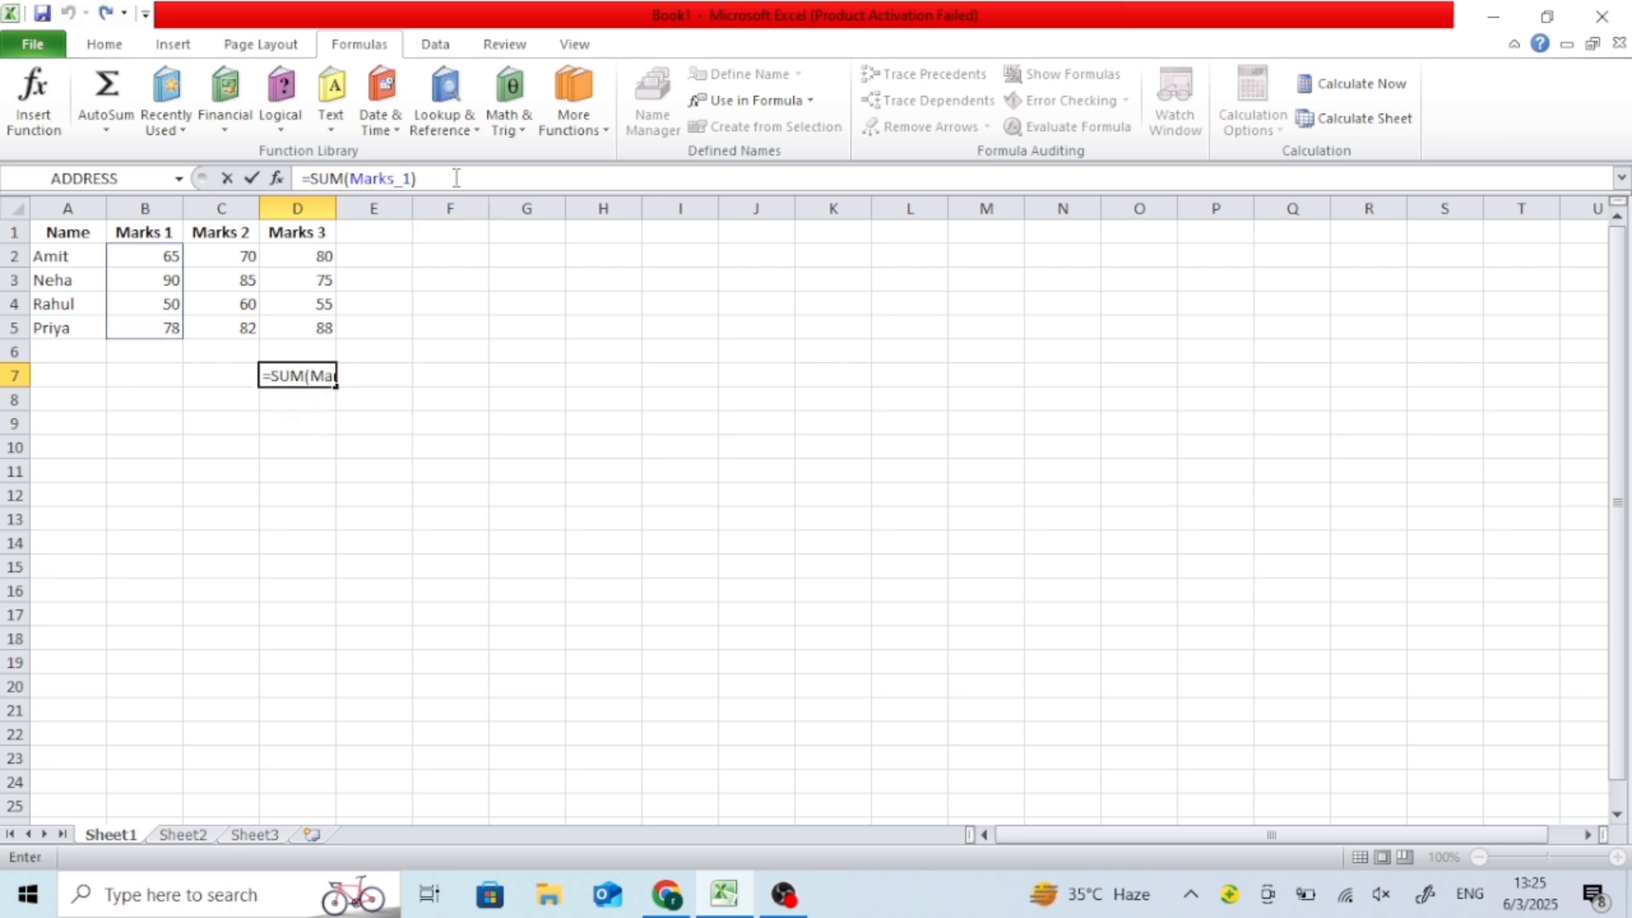
key("Return")
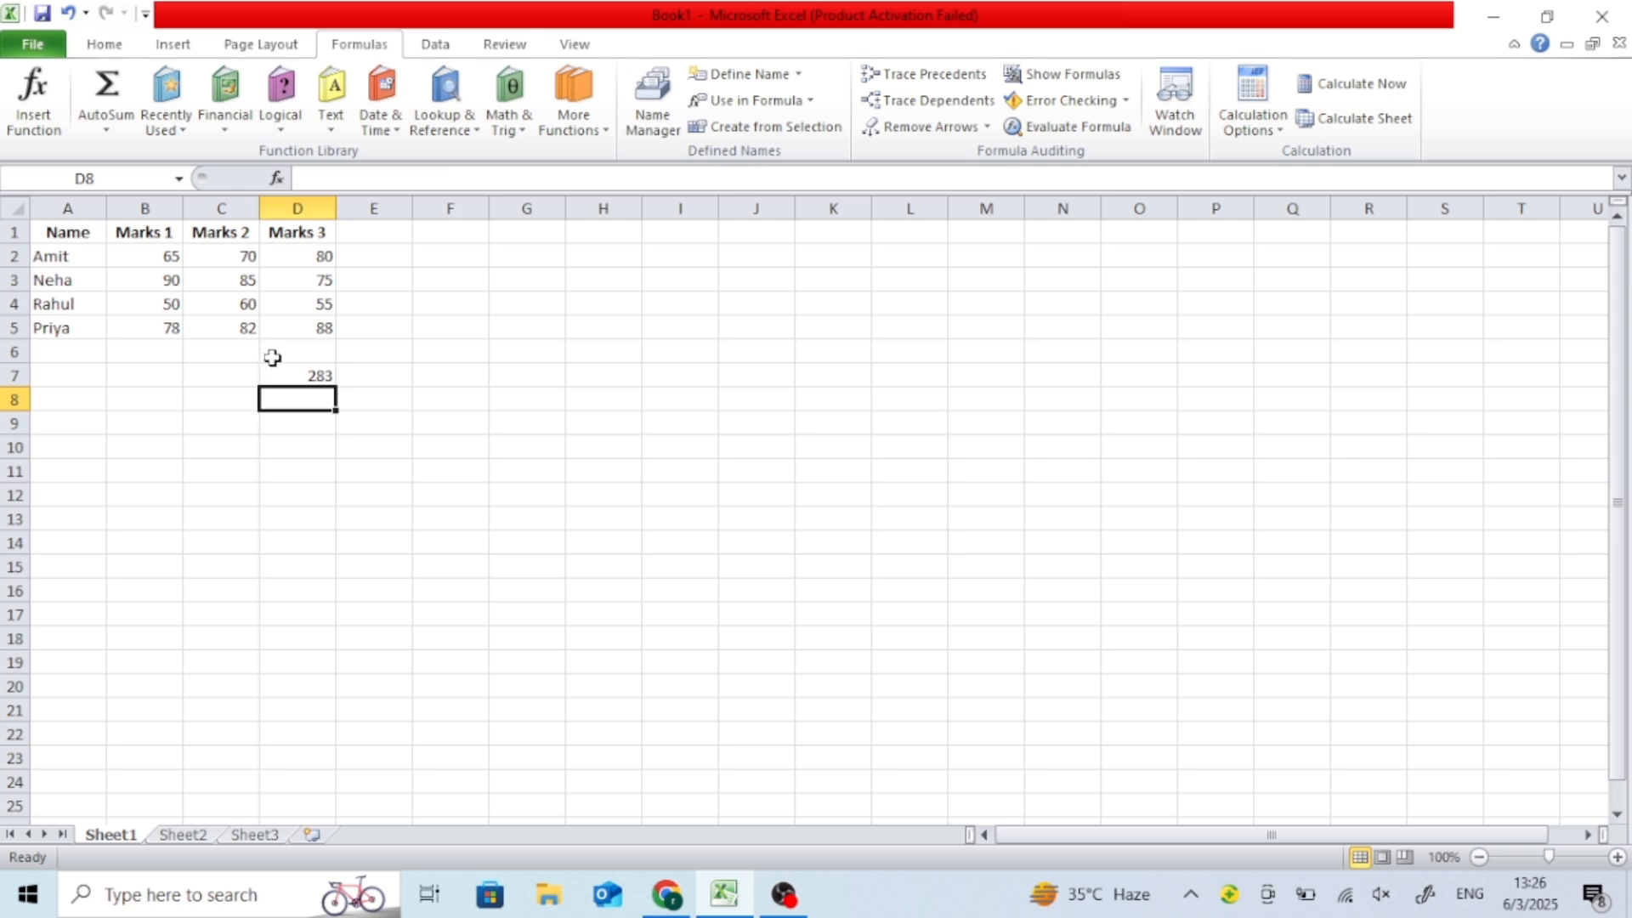
Step: Trace the precedents of the SUM formula in cell D7, inspect the traced range, and remove the arrows
left_click(305, 374)
left_click(960, 75)
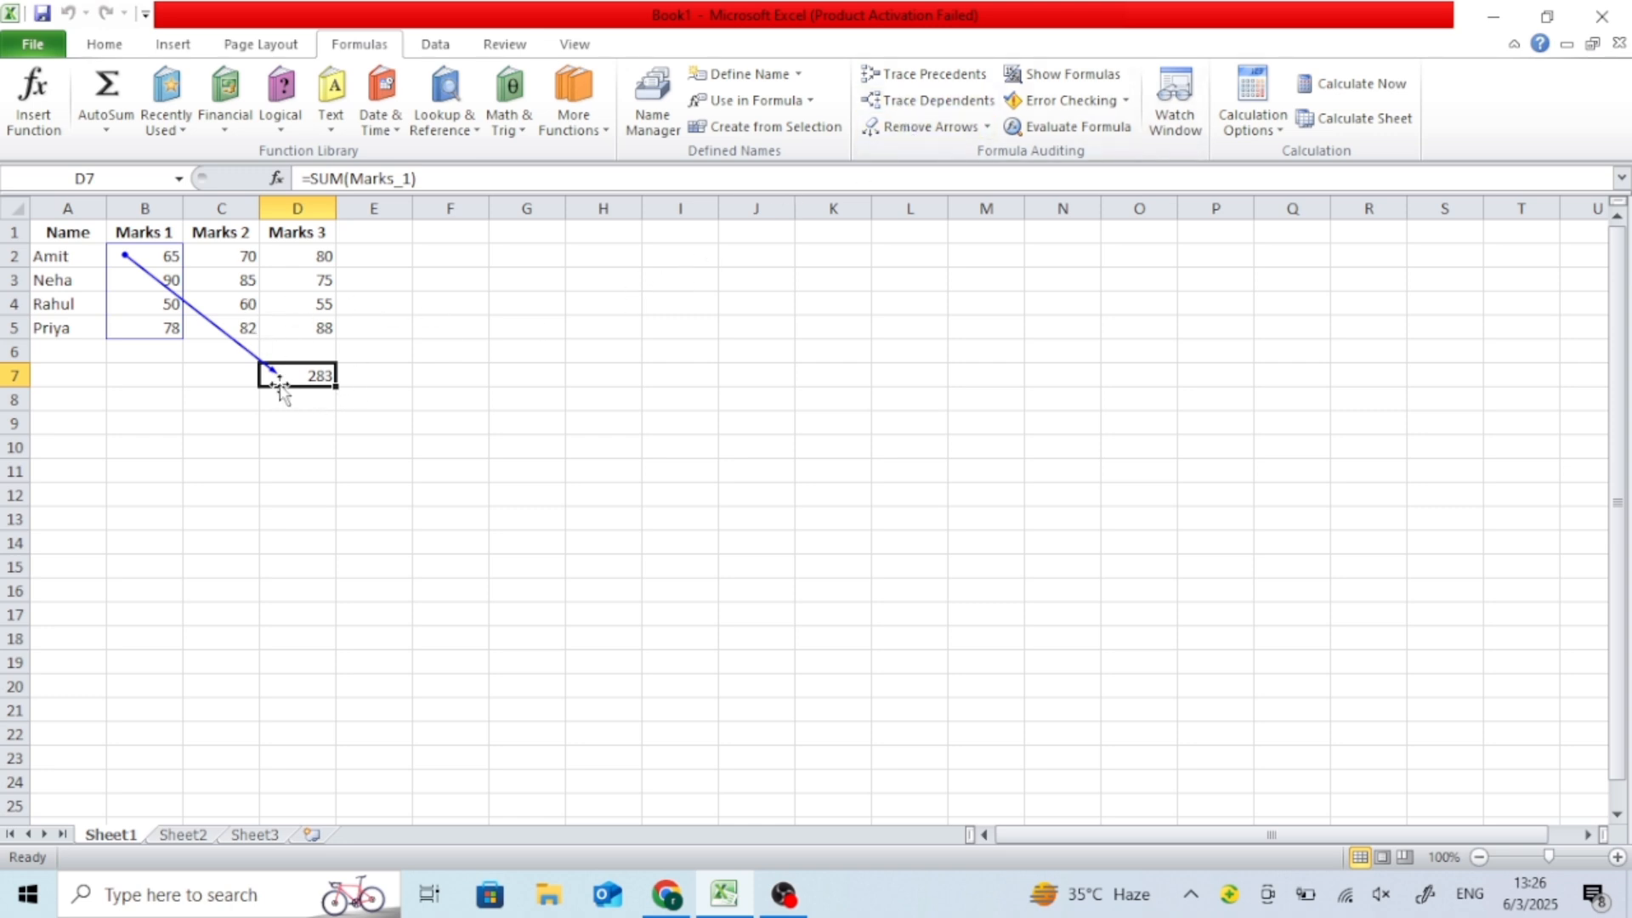
left_click(142, 282)
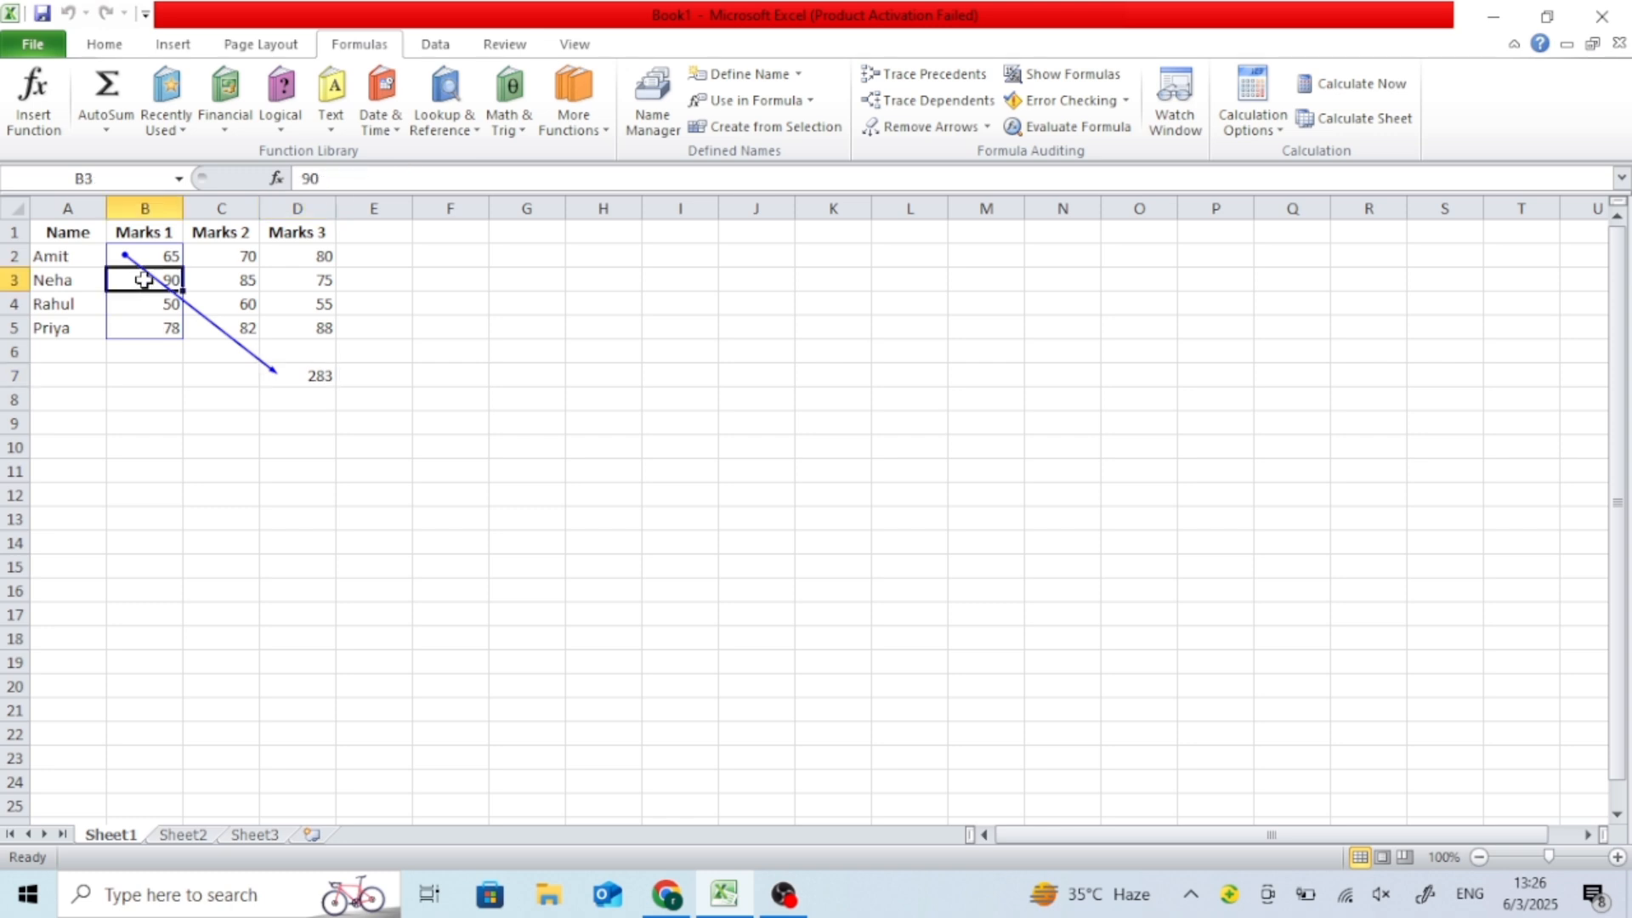
left_click(277, 373)
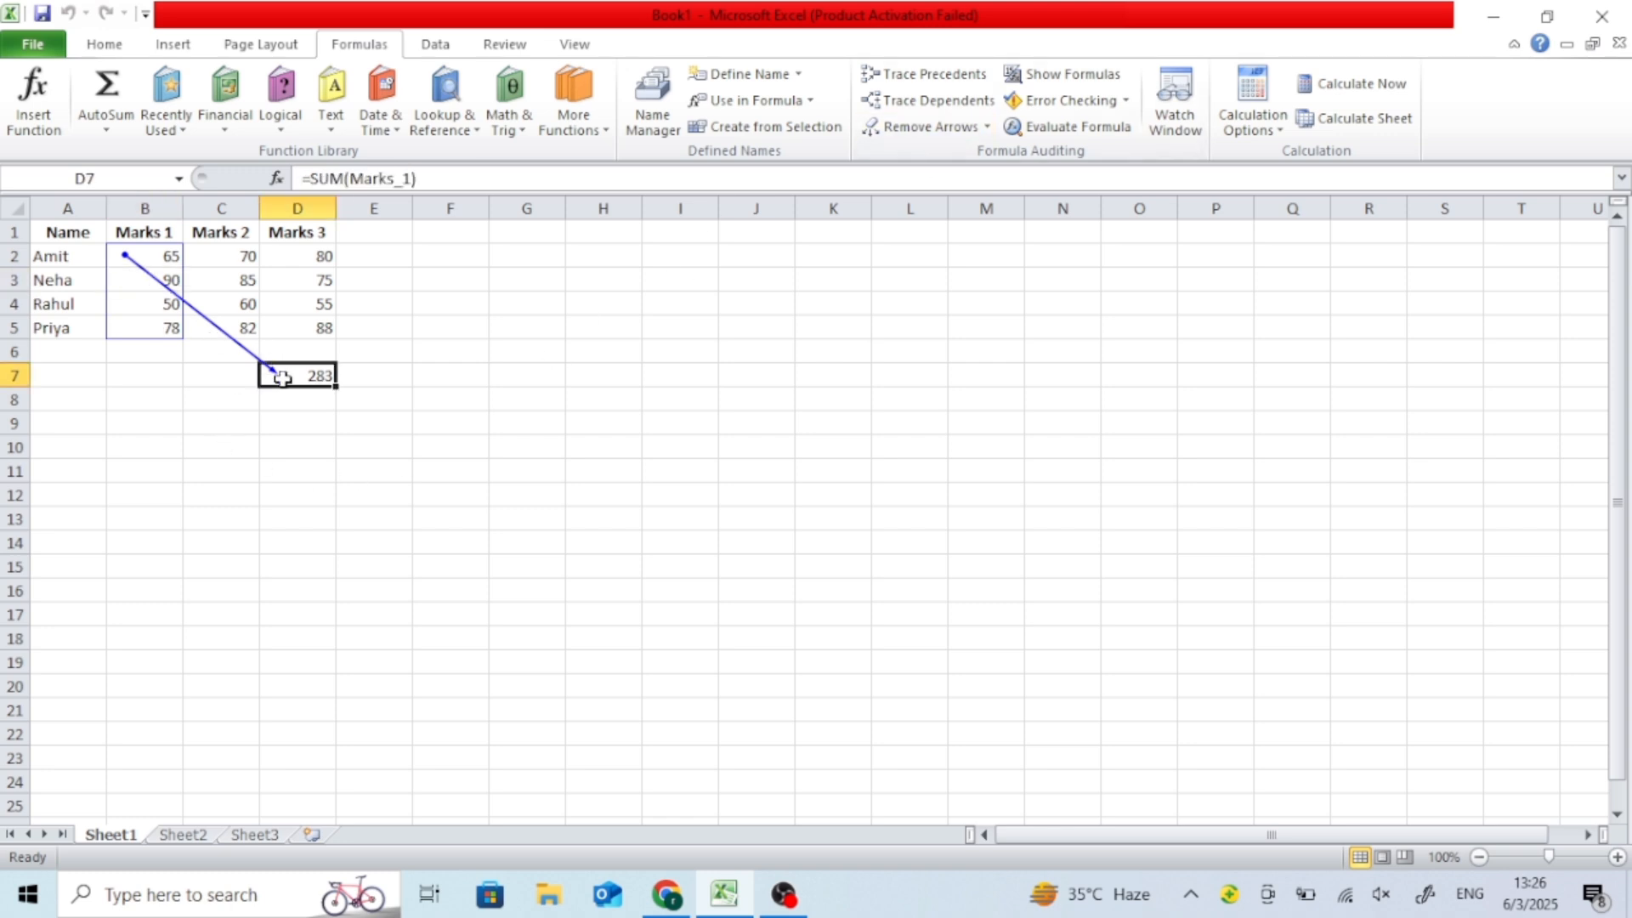
left_click(883, 128)
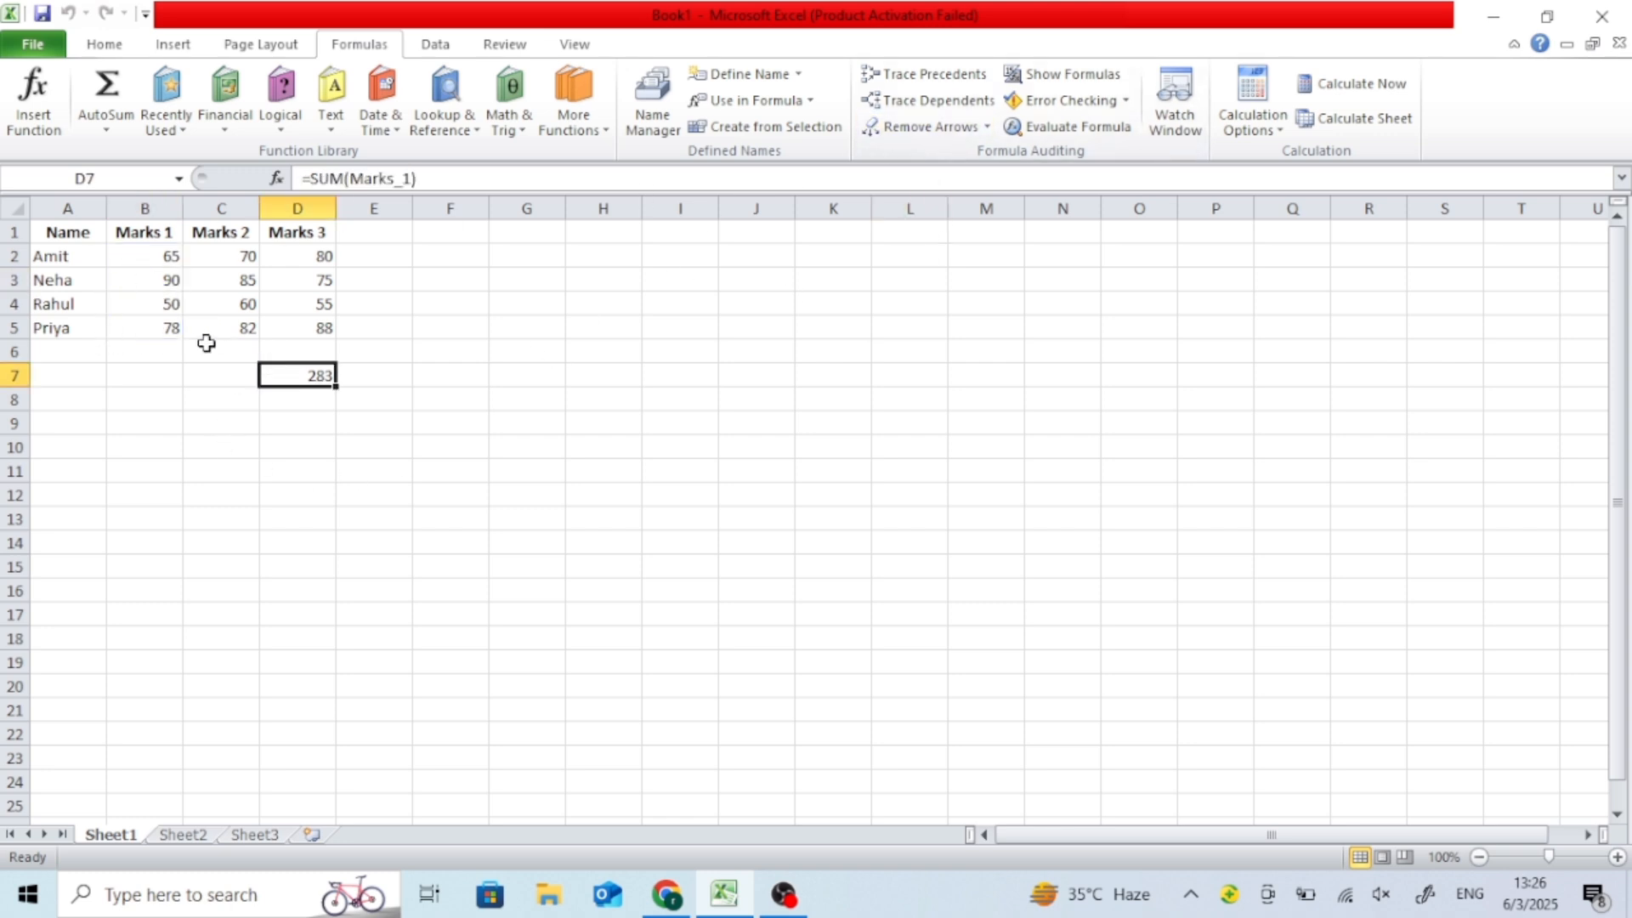
Step: Trace the dependents of each Marks 1 value in cells B2, B3, B4 and B5
left_click(157, 259)
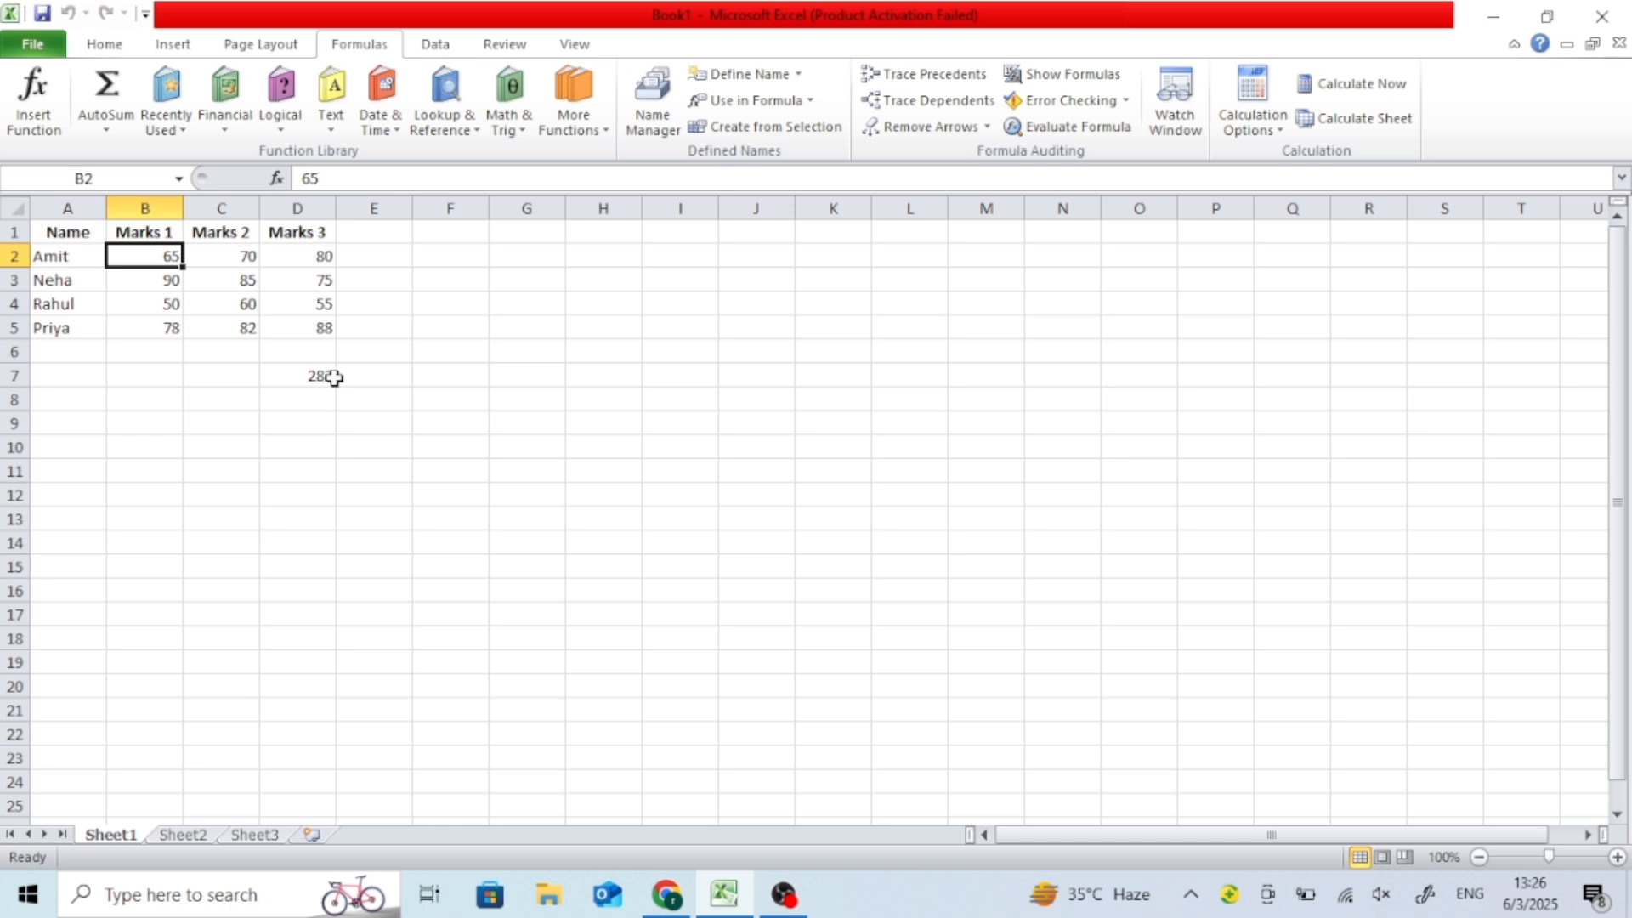
left_click(892, 113)
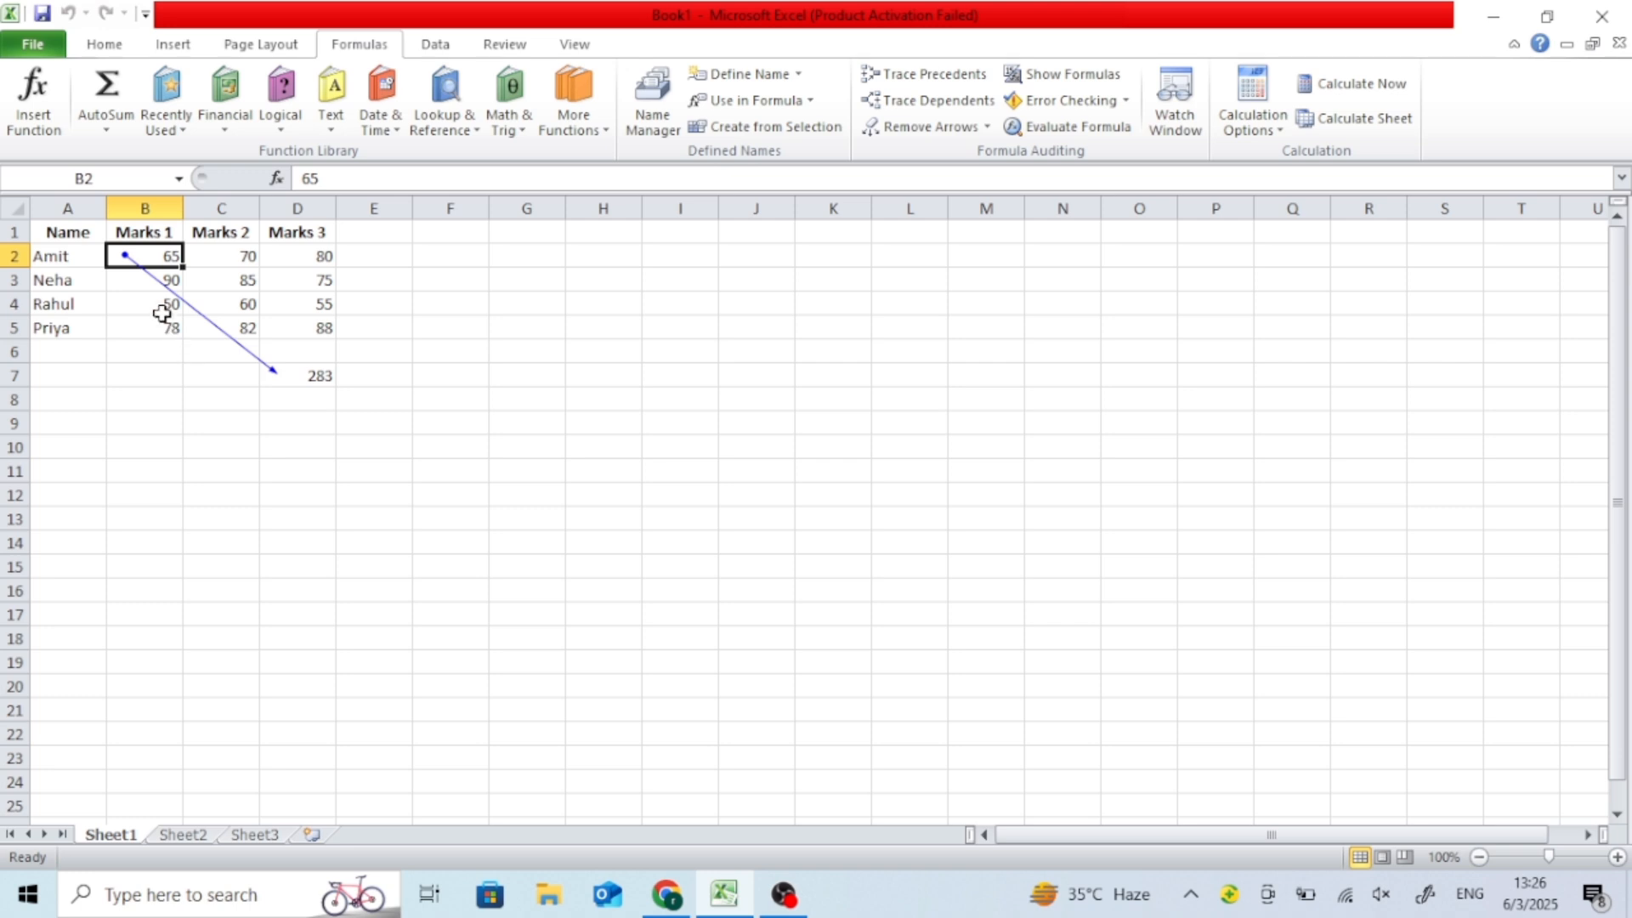
left_click(140, 280)
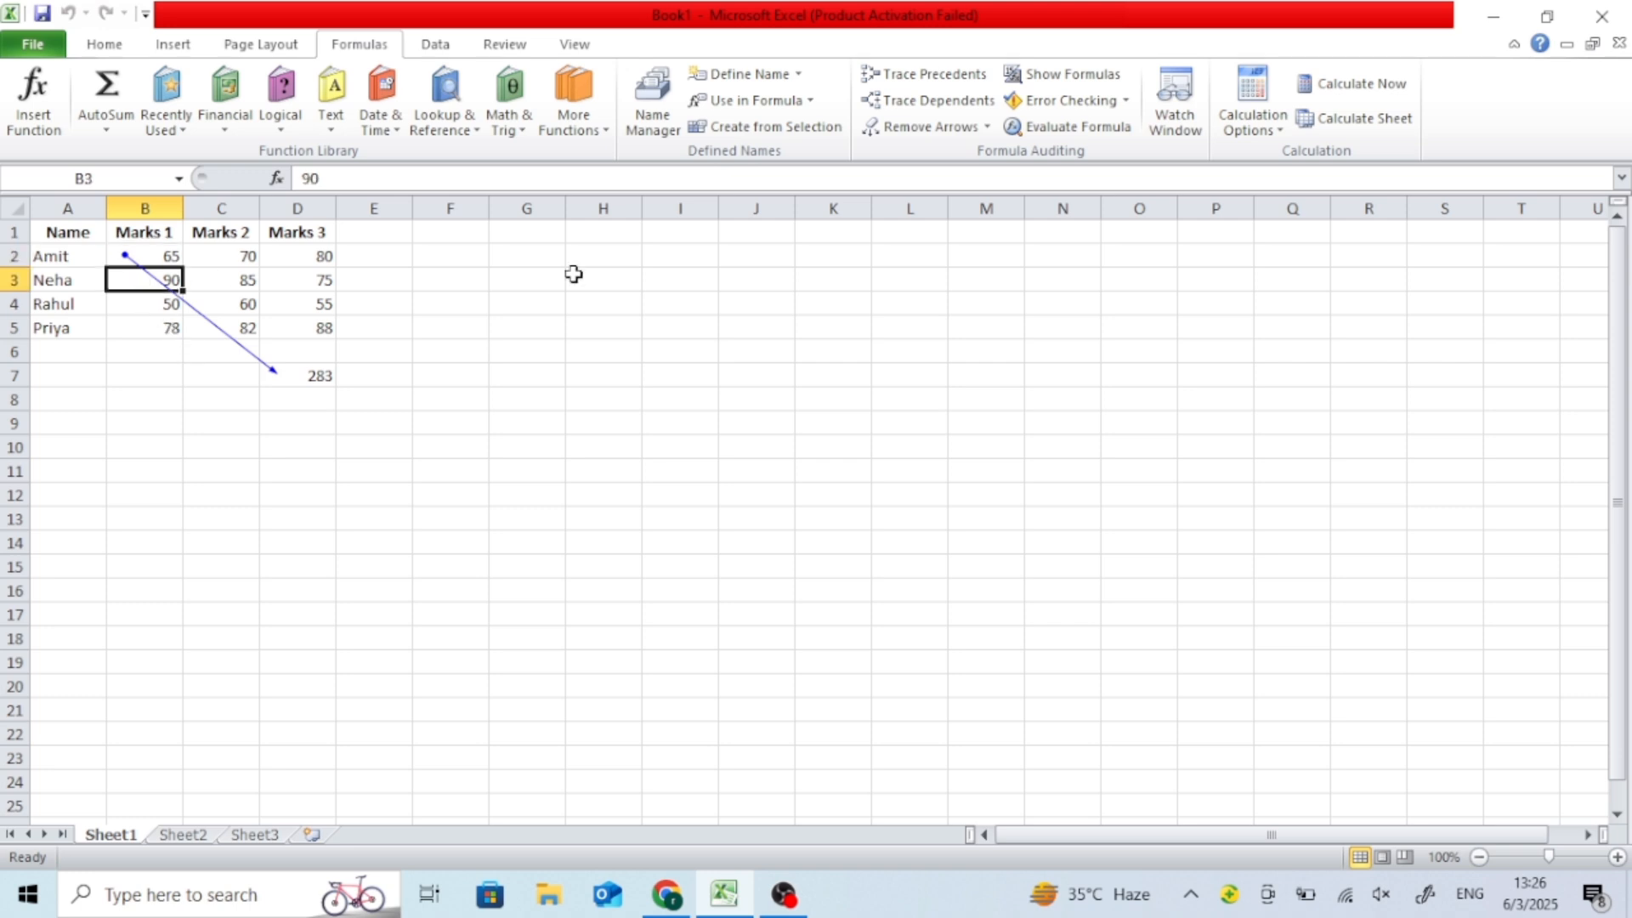
left_click(936, 105)
left_click(123, 304)
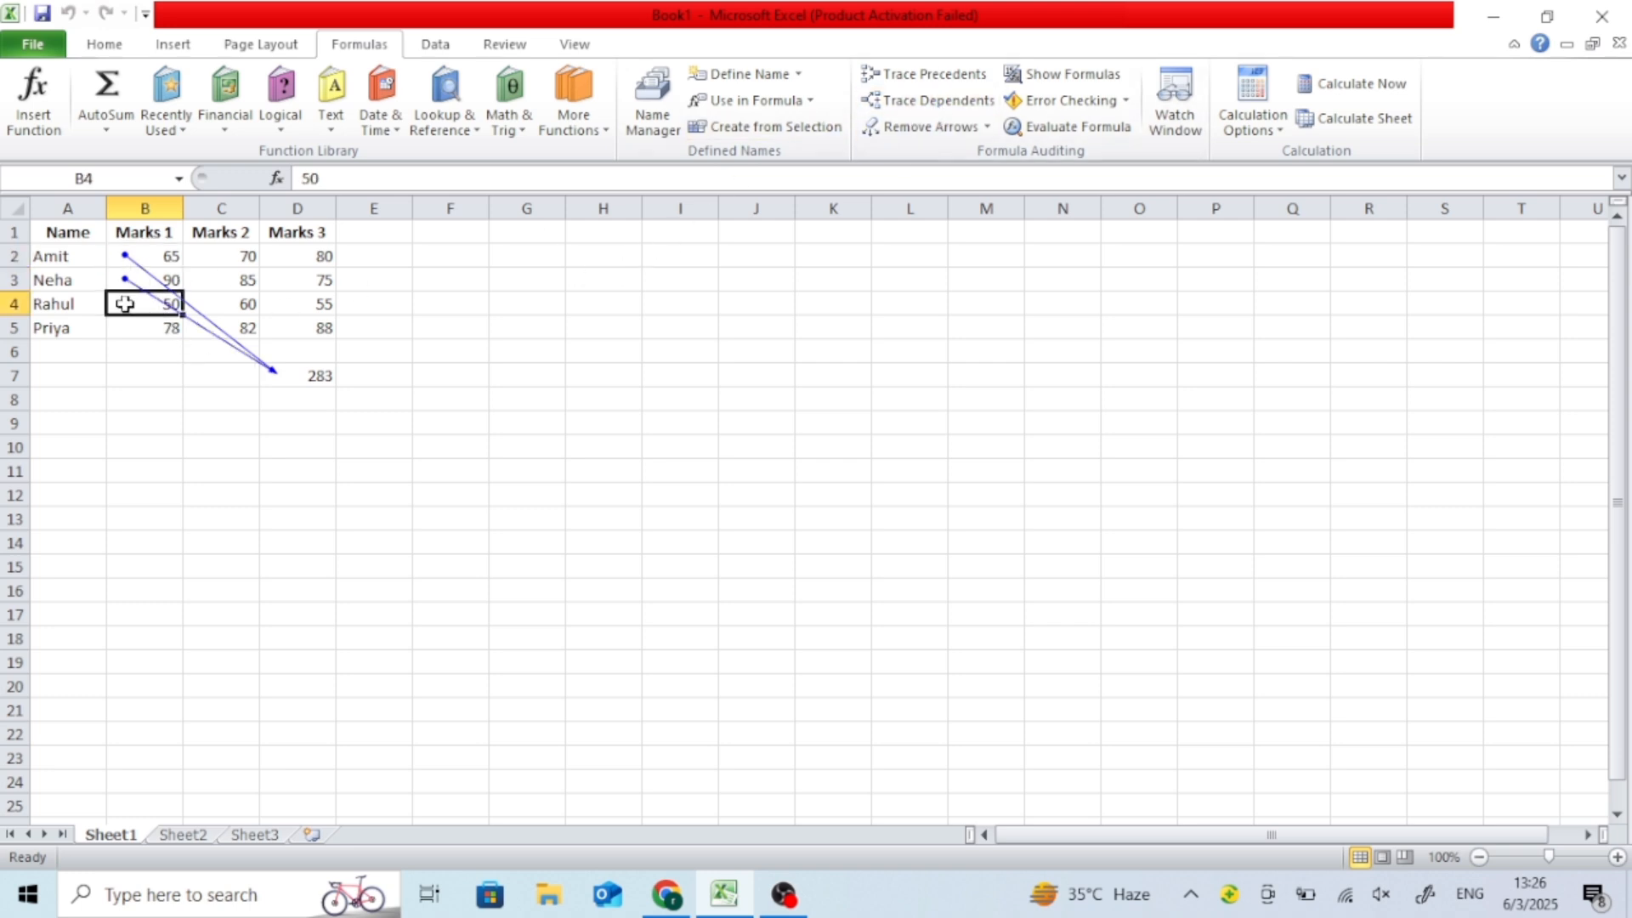
left_click(897, 104)
left_click(124, 329)
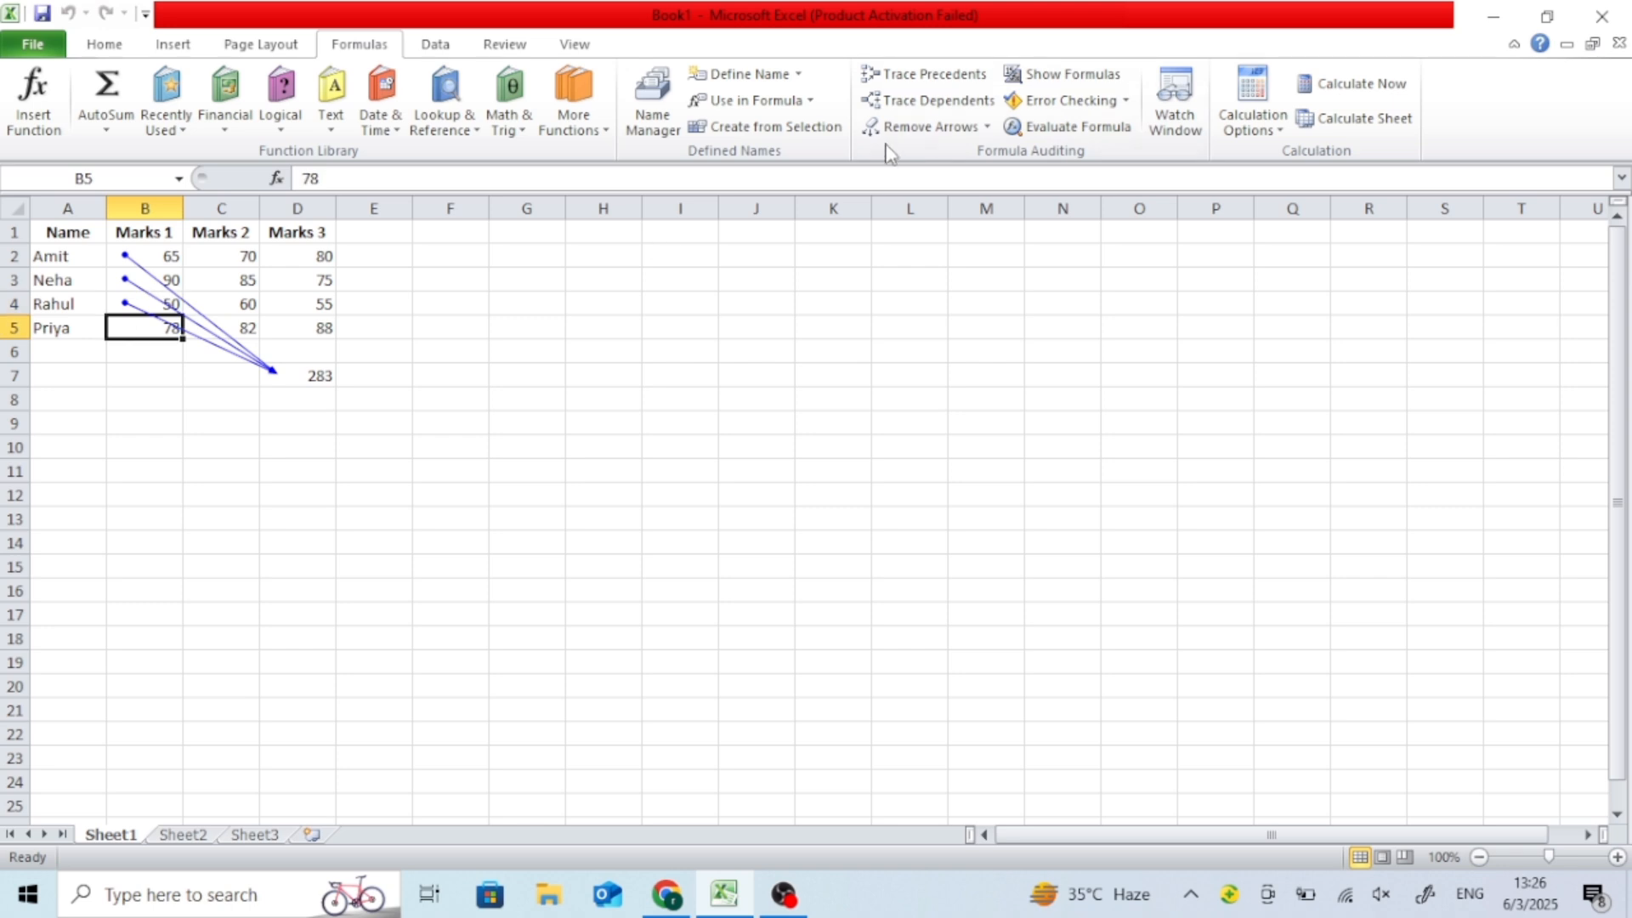
left_click(901, 100)
Step: Try tracing the dependents of cell D3, and remove all trace arrows from the sheet
left_click(311, 283)
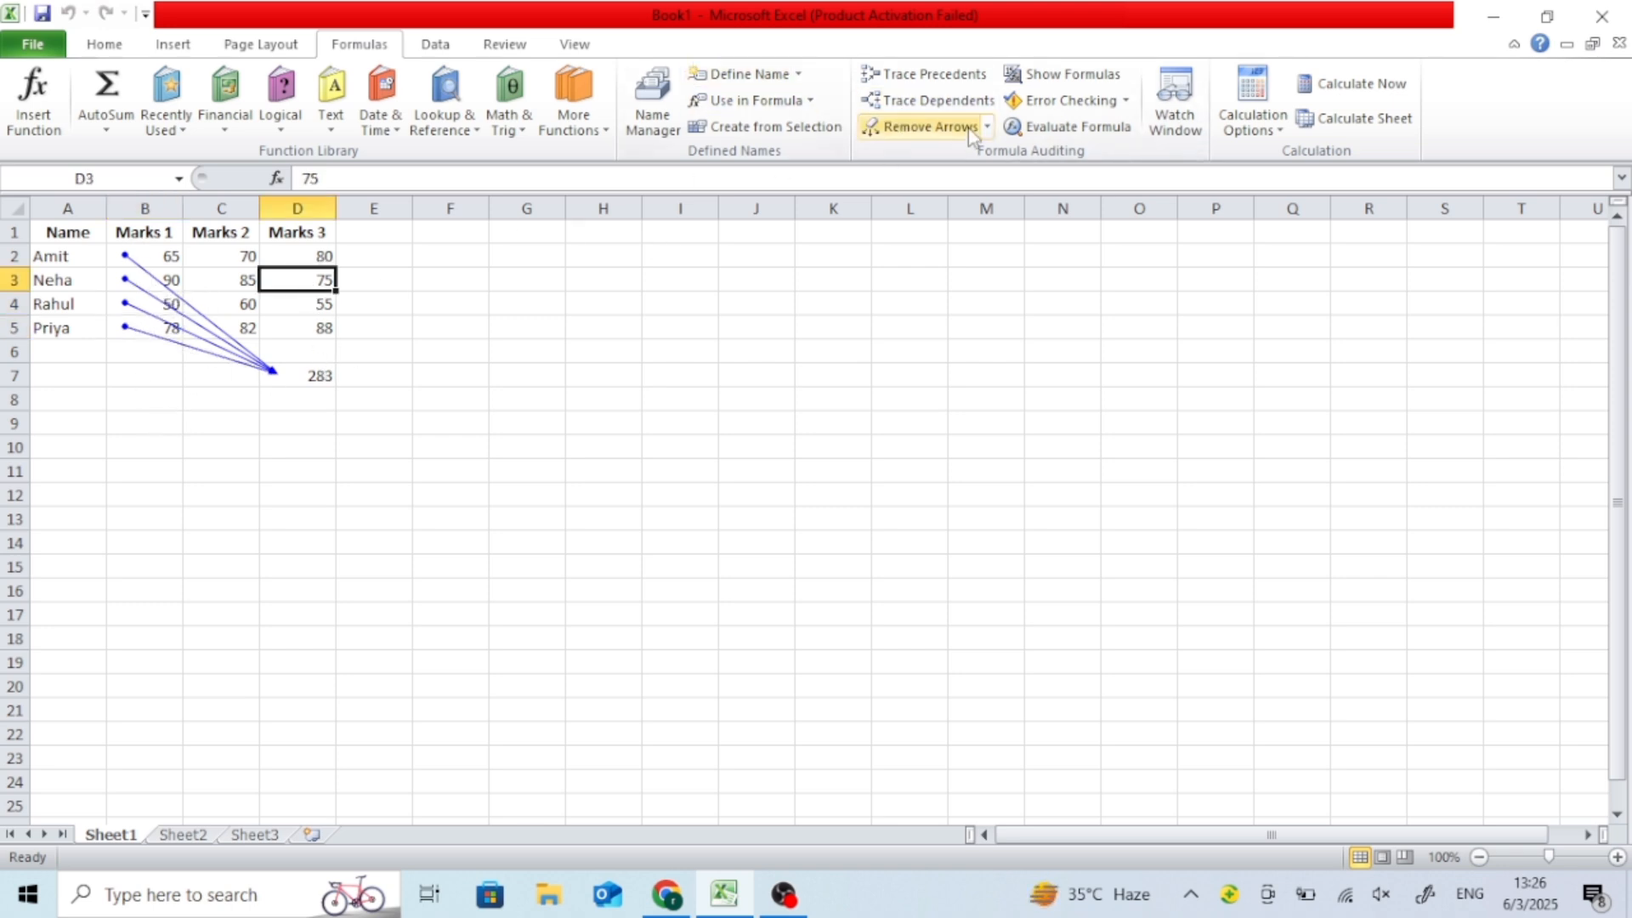
left_click(931, 100)
left_click(819, 507)
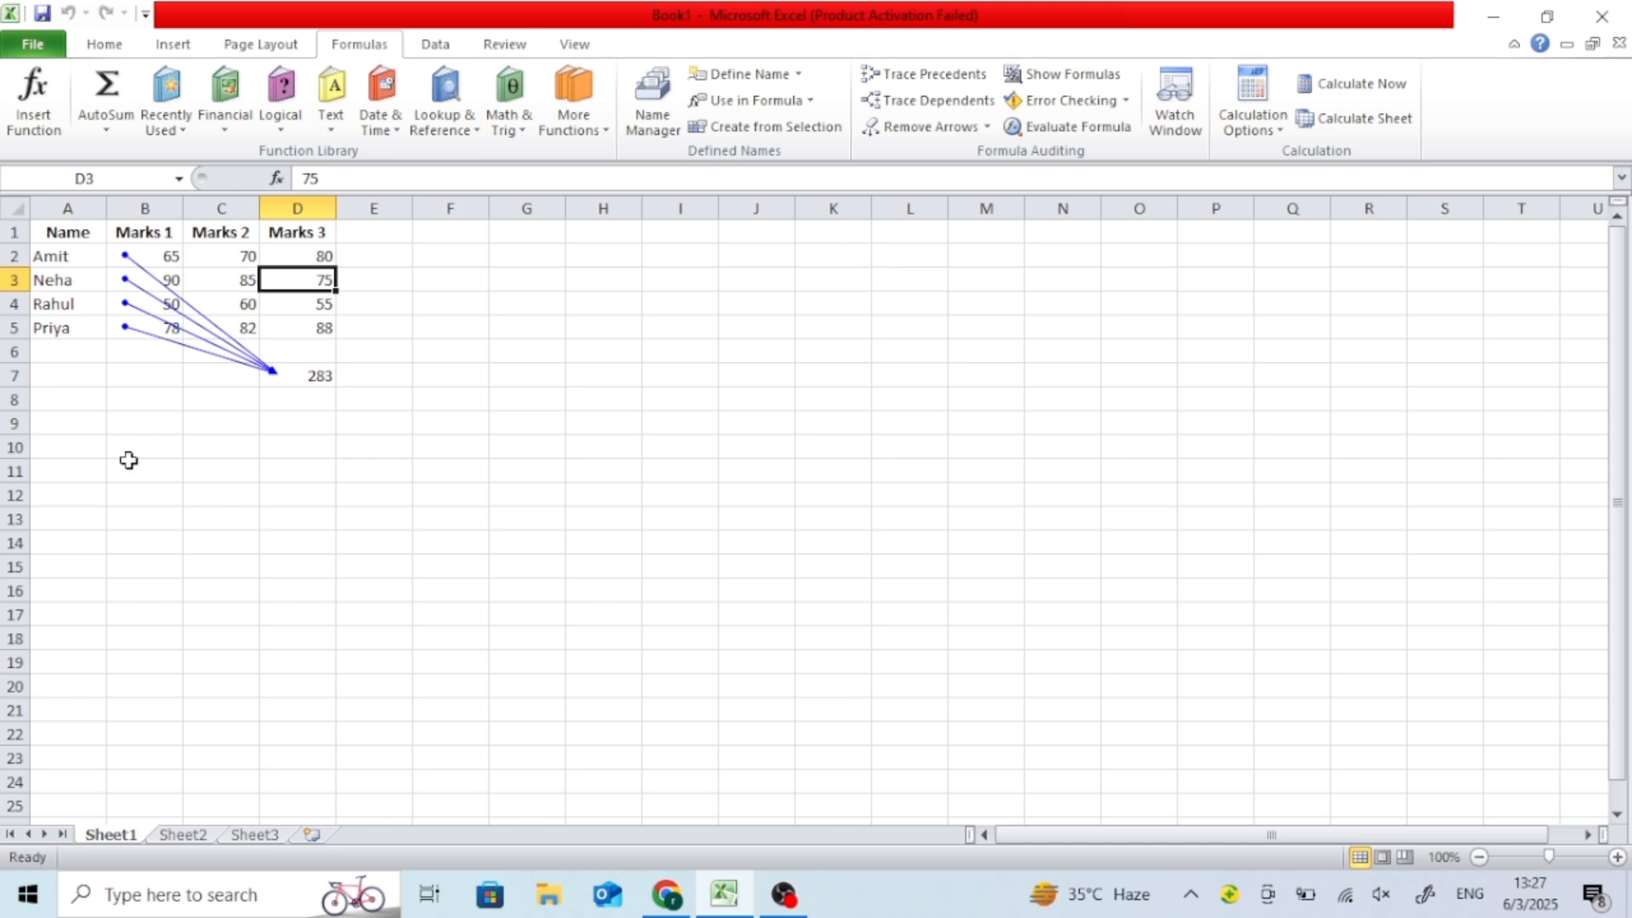
left_click(915, 136)
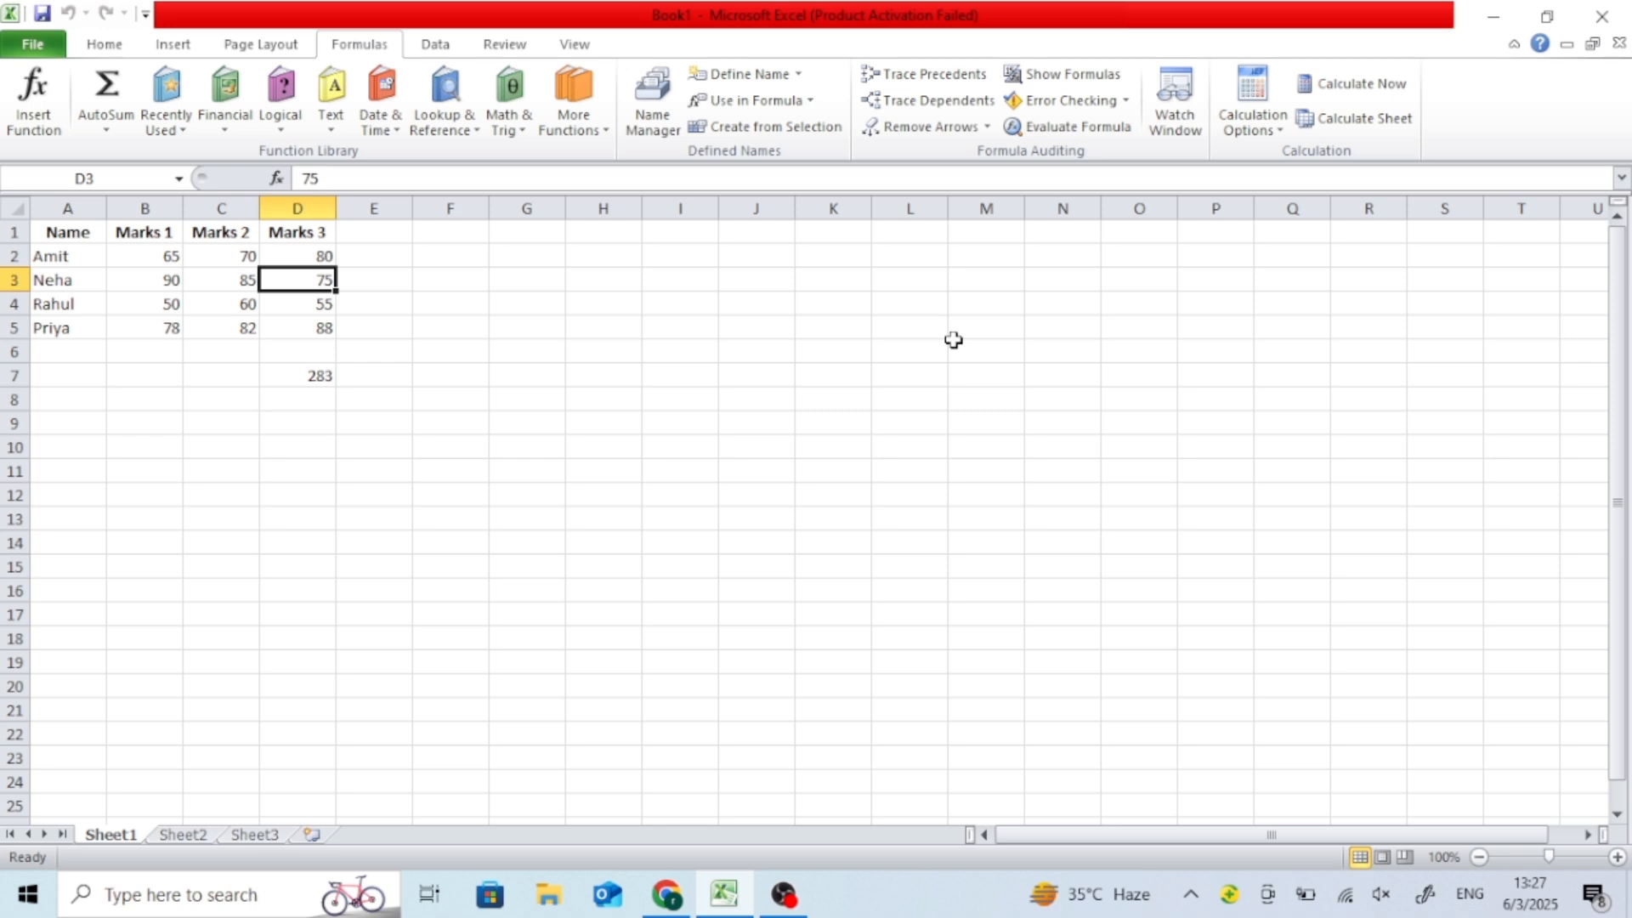
Step: Turn on Show Formulas for the sheet and check the formula in cell D7
left_click(1024, 75)
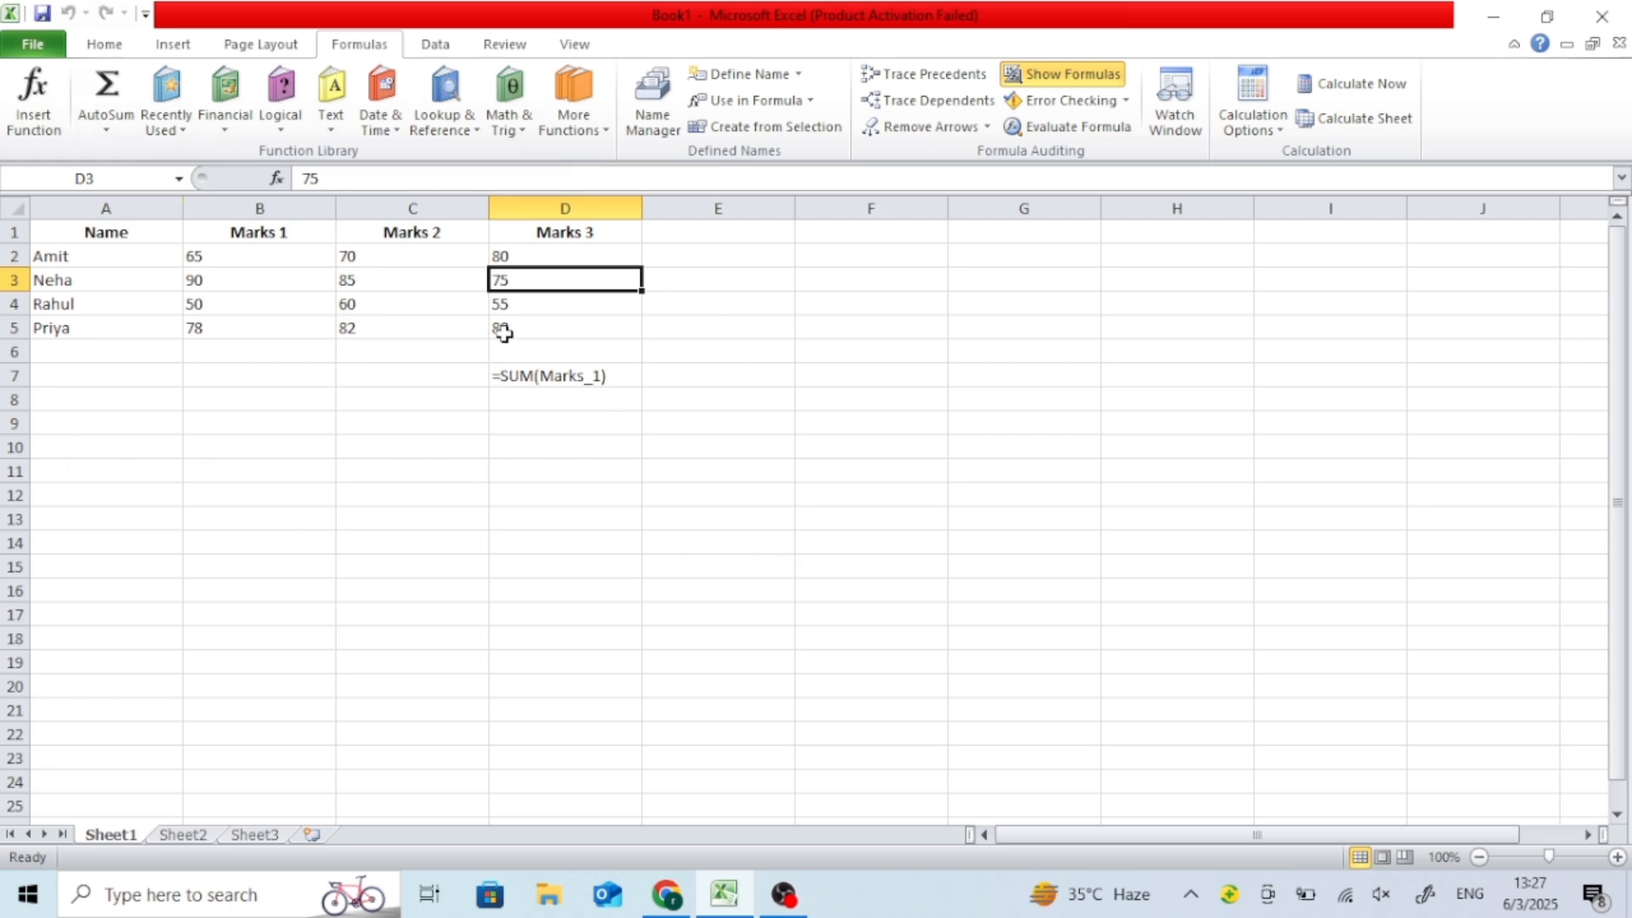
left_click(522, 377)
left_click(479, 470)
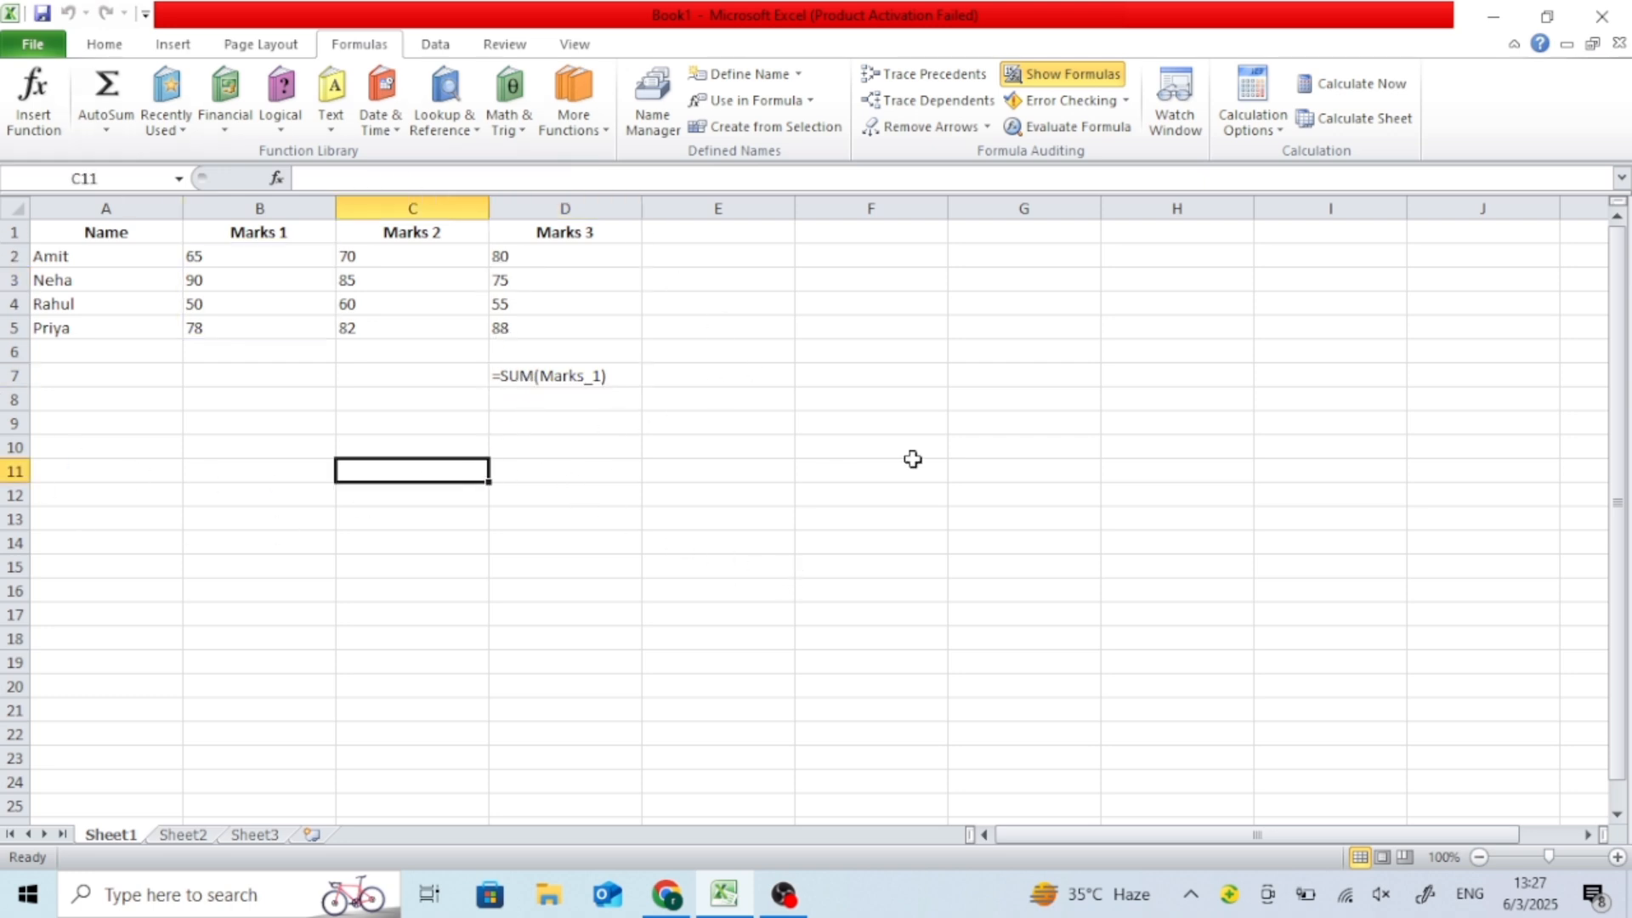
Step: Inspect the range used by the formula in cell D7 and run Error Checking on the sheet
double_click(579, 374)
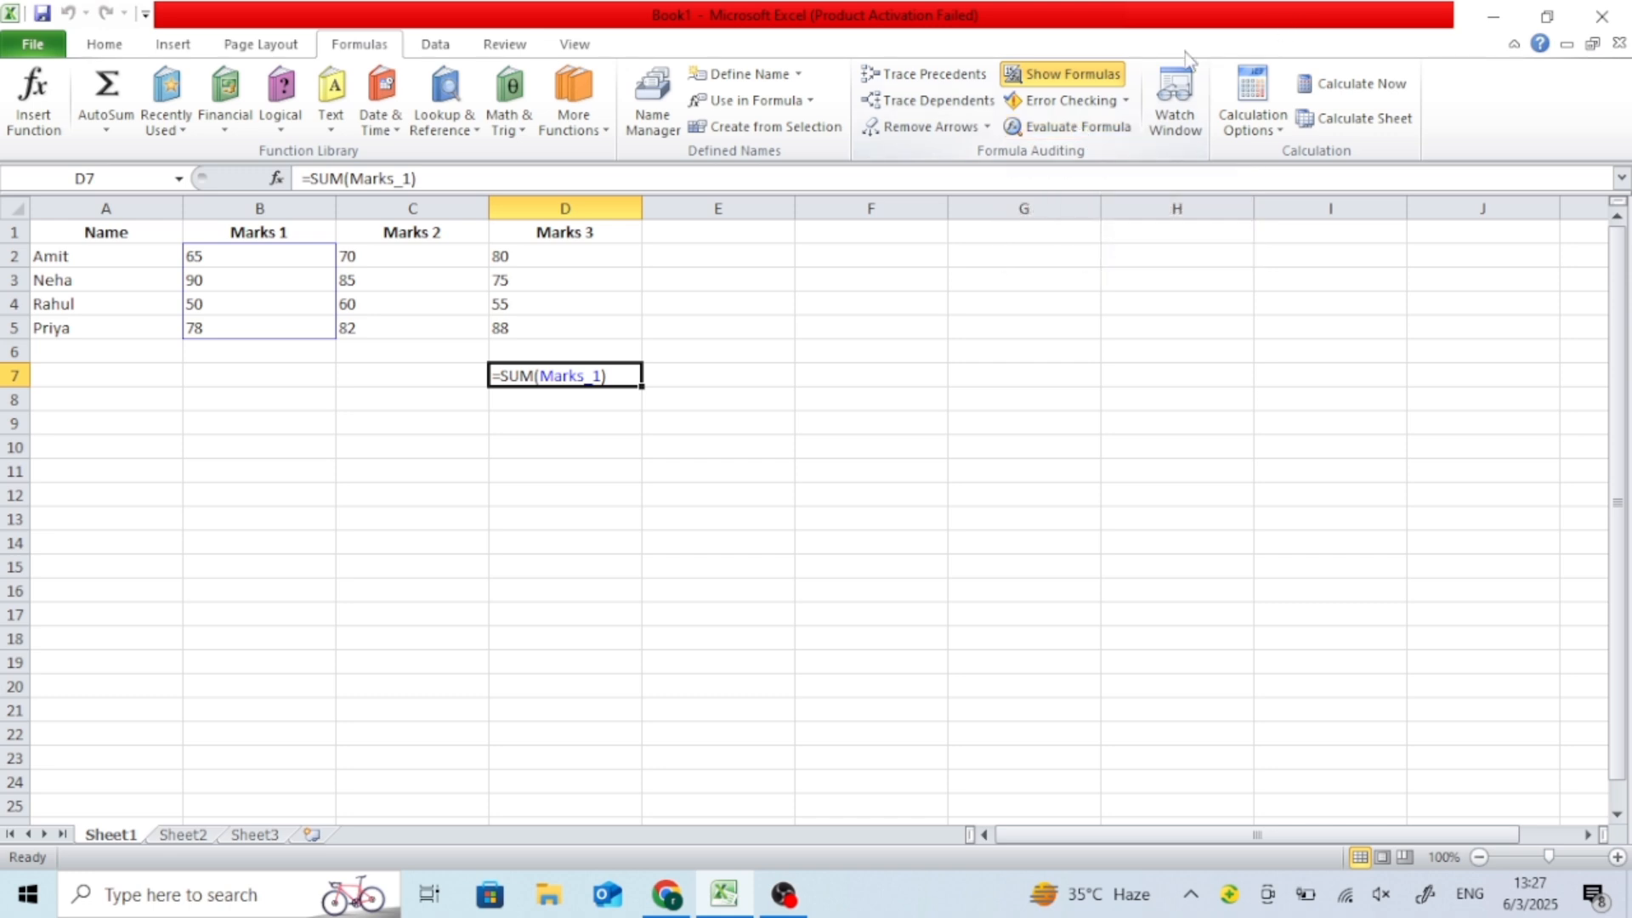
left_click(1113, 107)
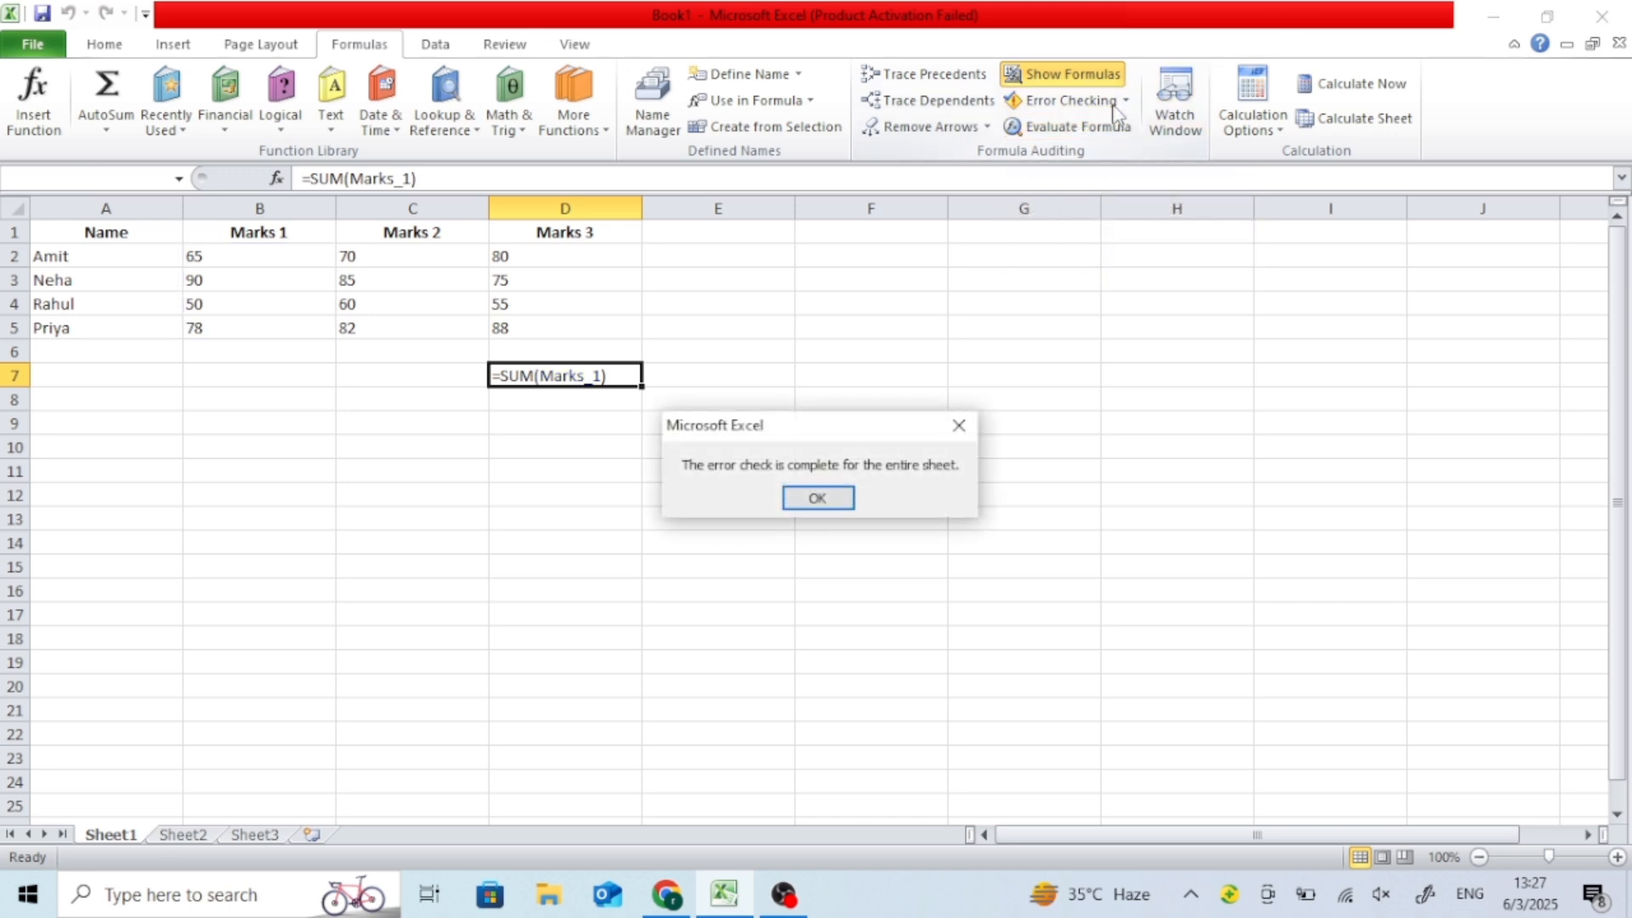
left_click(823, 501)
Step: Try to enter the formula =IF(B2>90,"FIRST") in cell B7
left_click(237, 303)
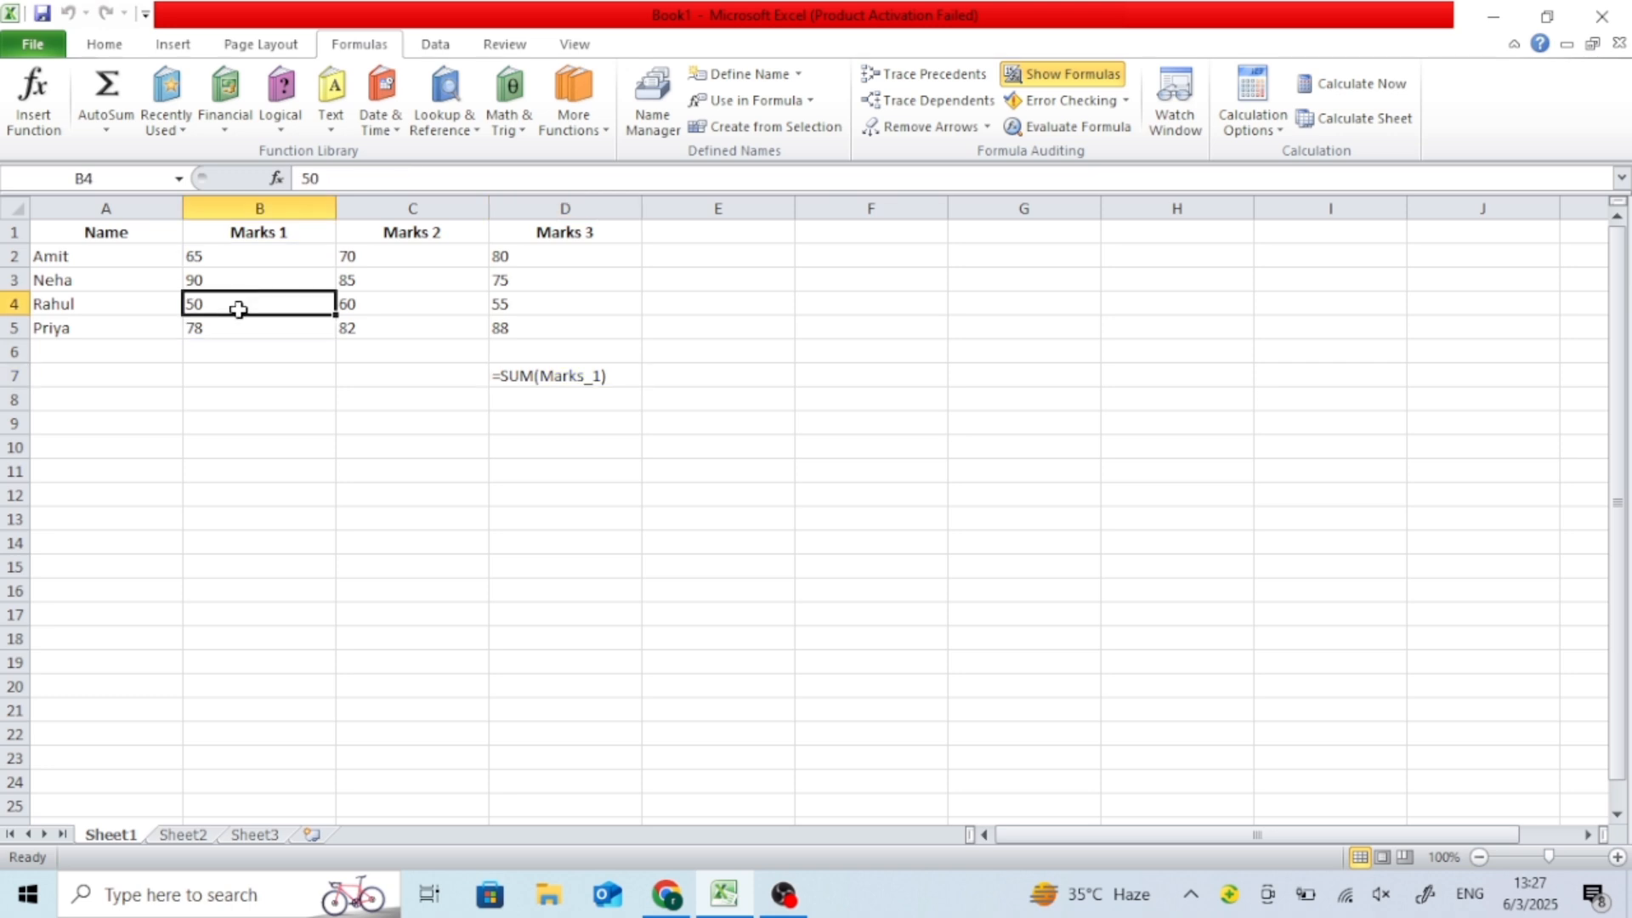
left_click(204, 372)
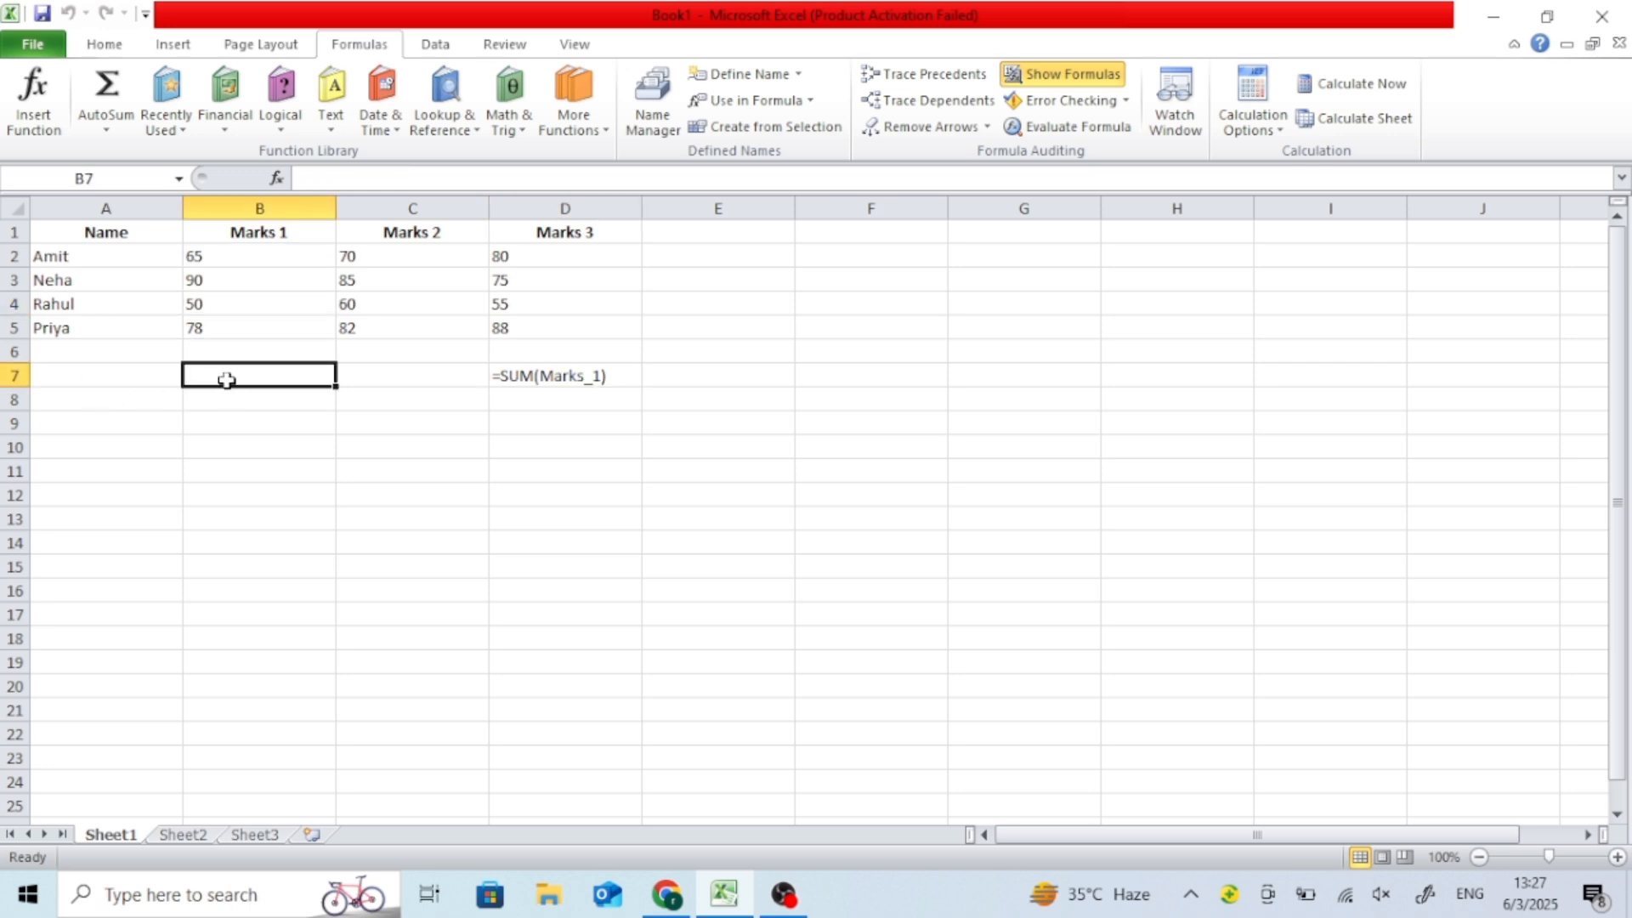
type("=")
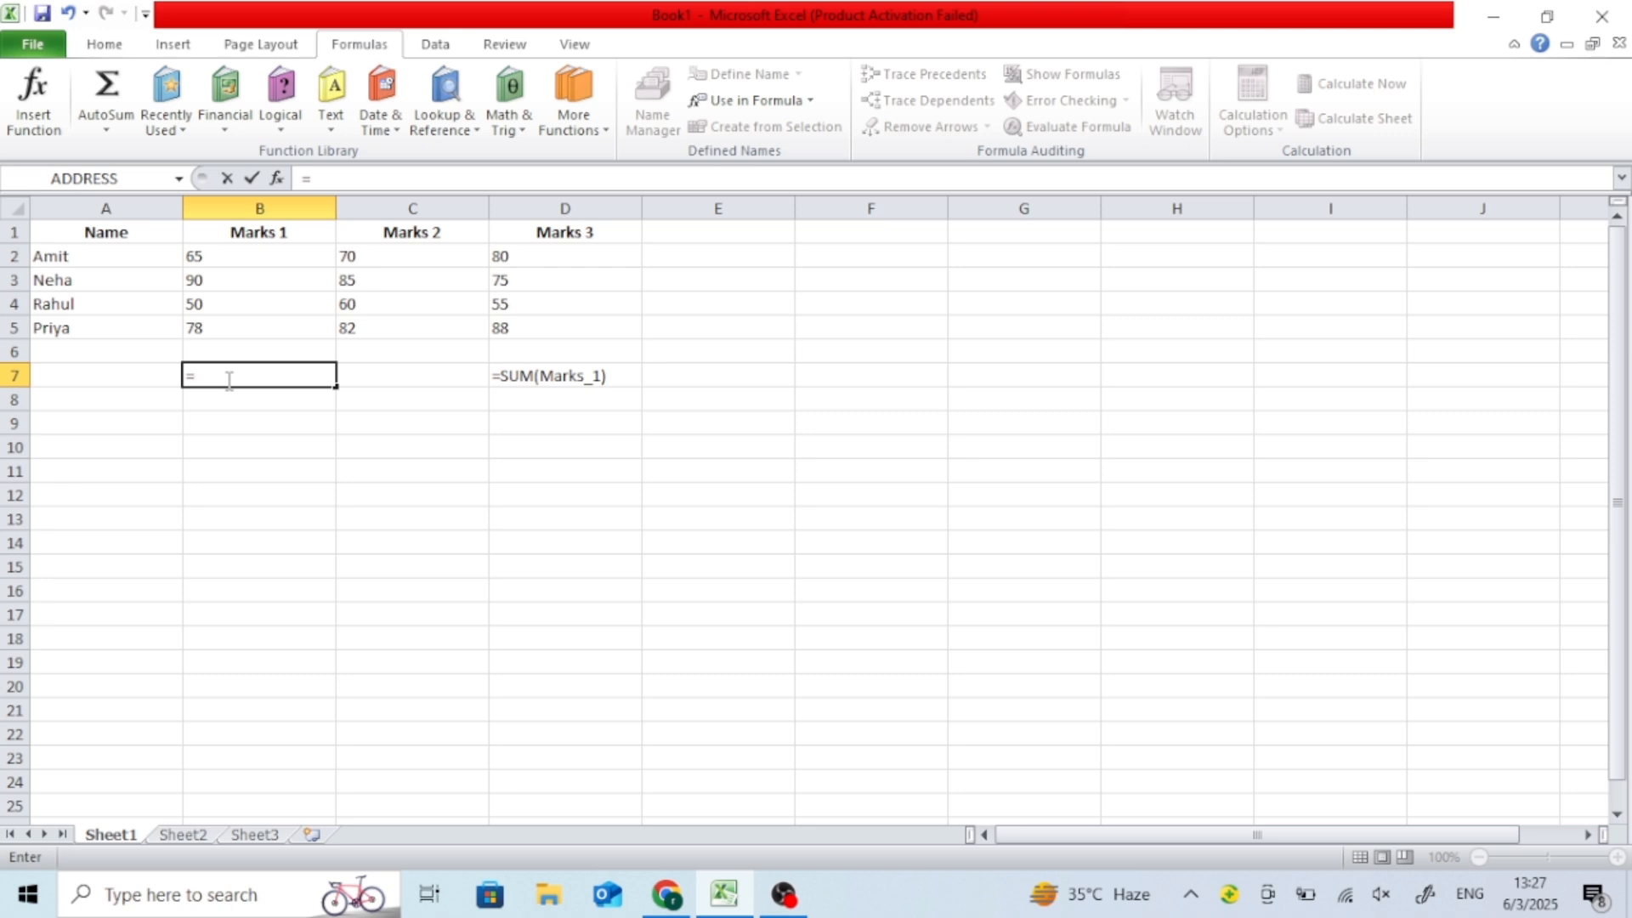
type("IF")
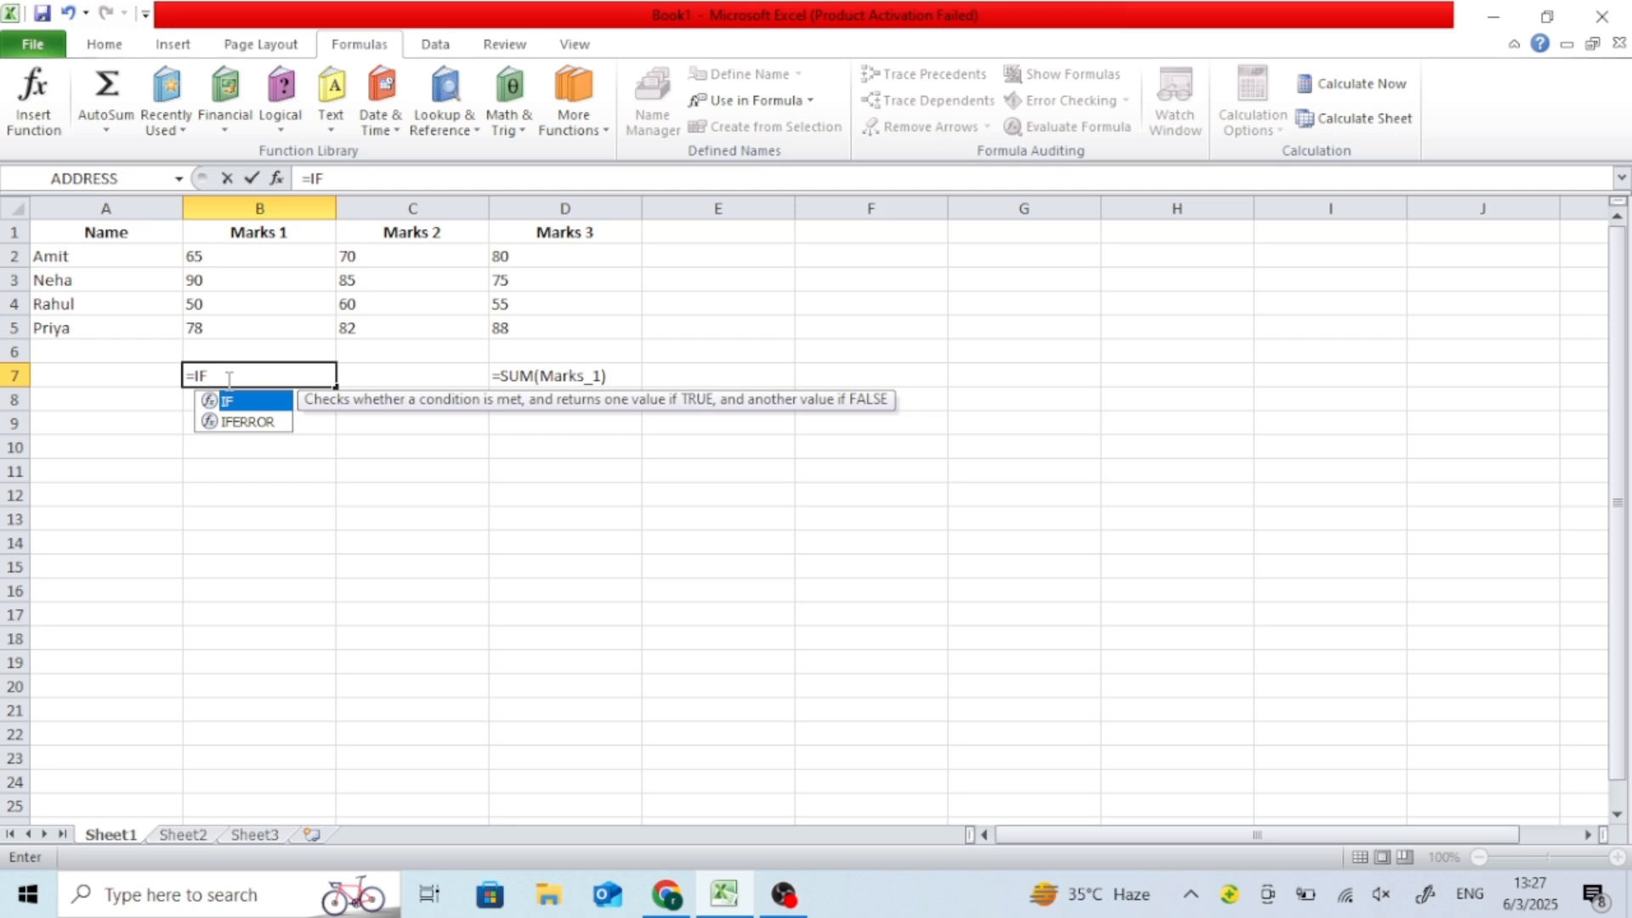
type("(")
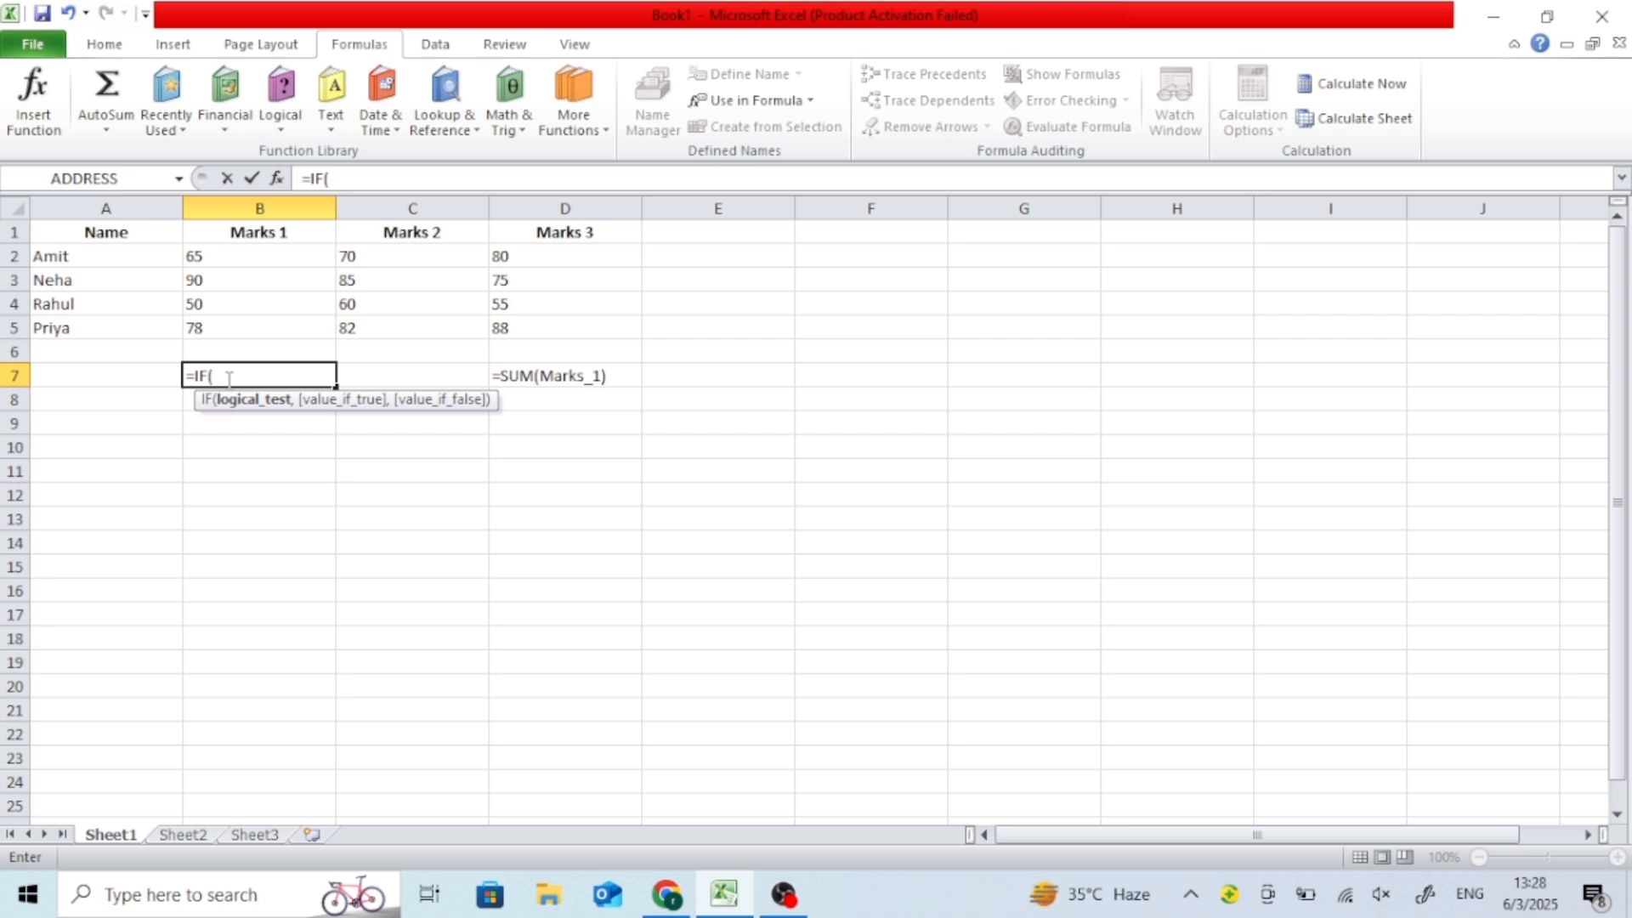
type("B2")
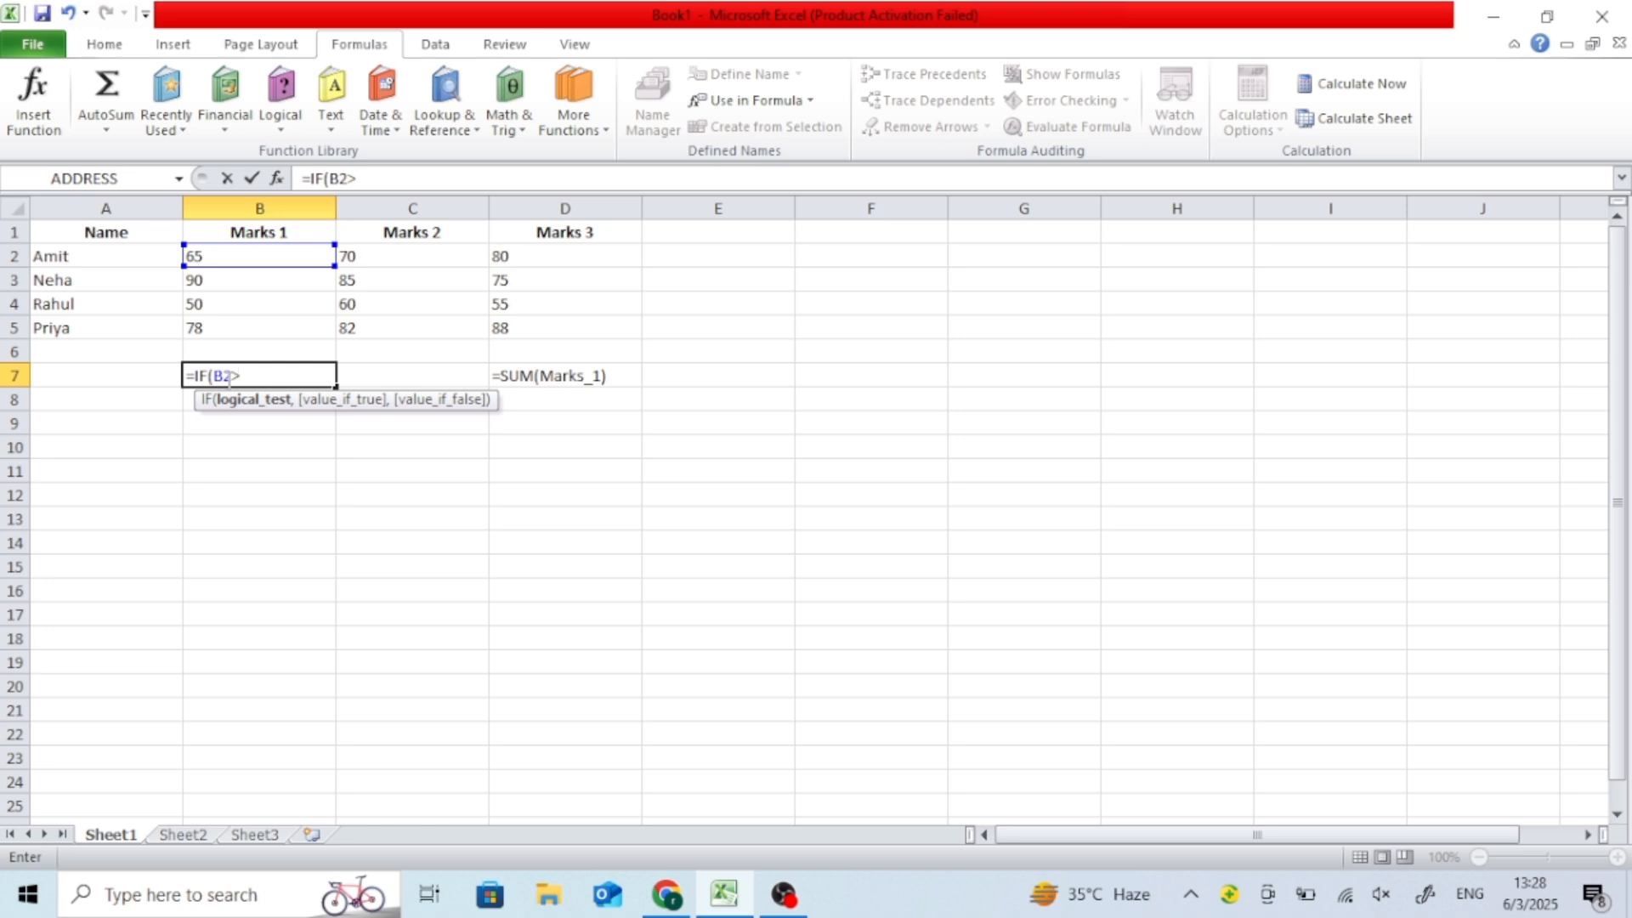
type(">90,")
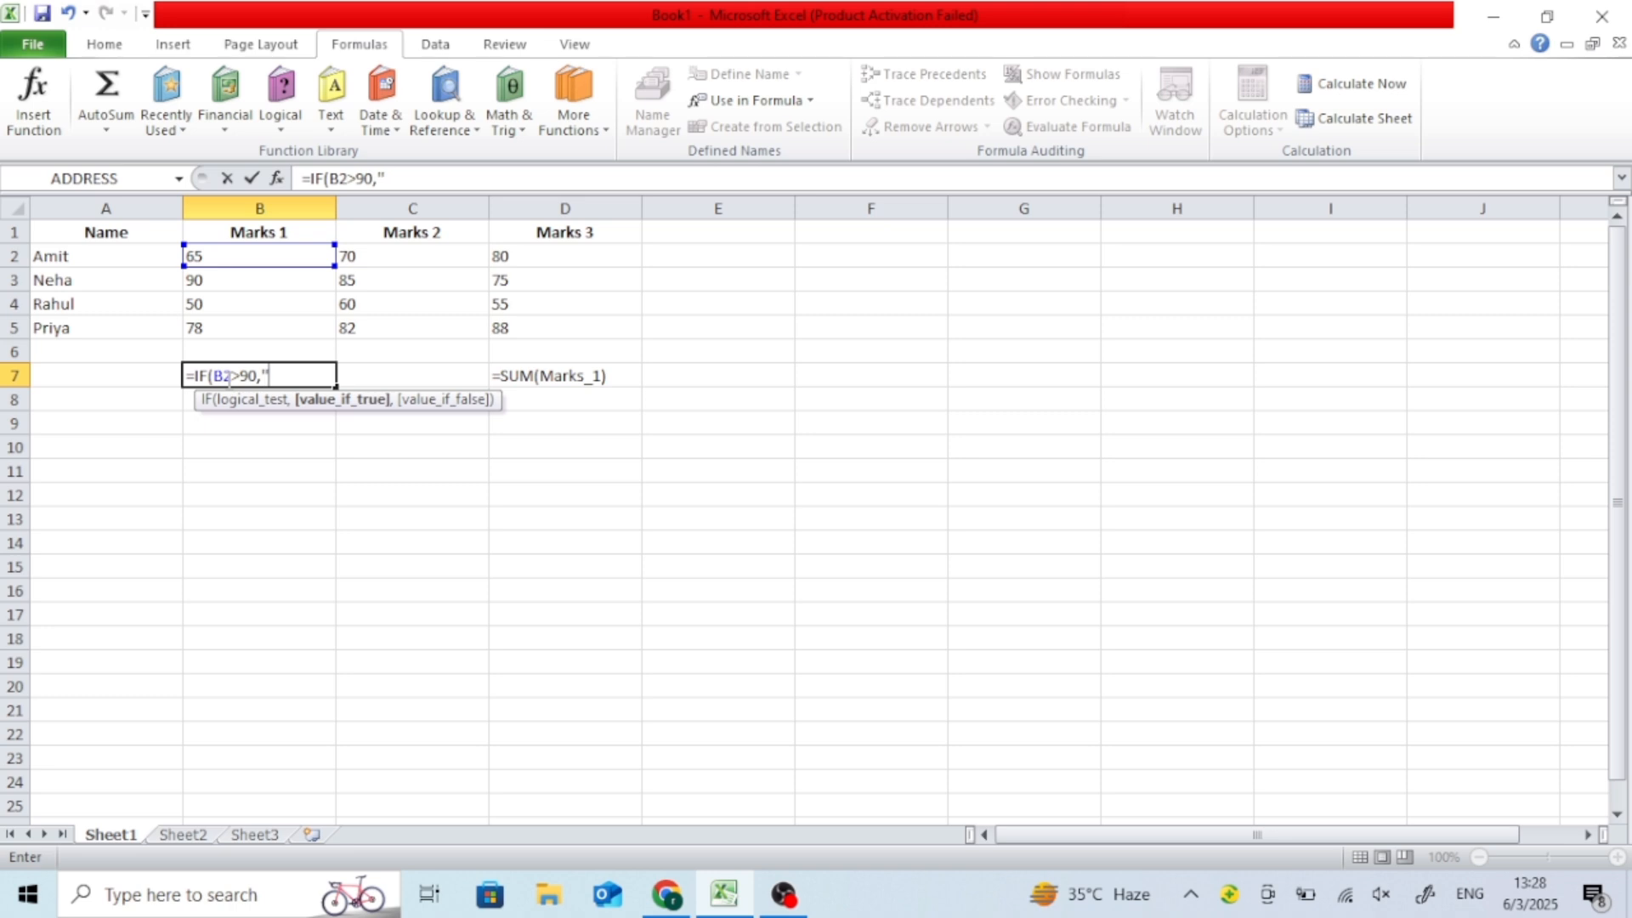
type("\"DE")
key("BackSpace")
key("BackSpace")
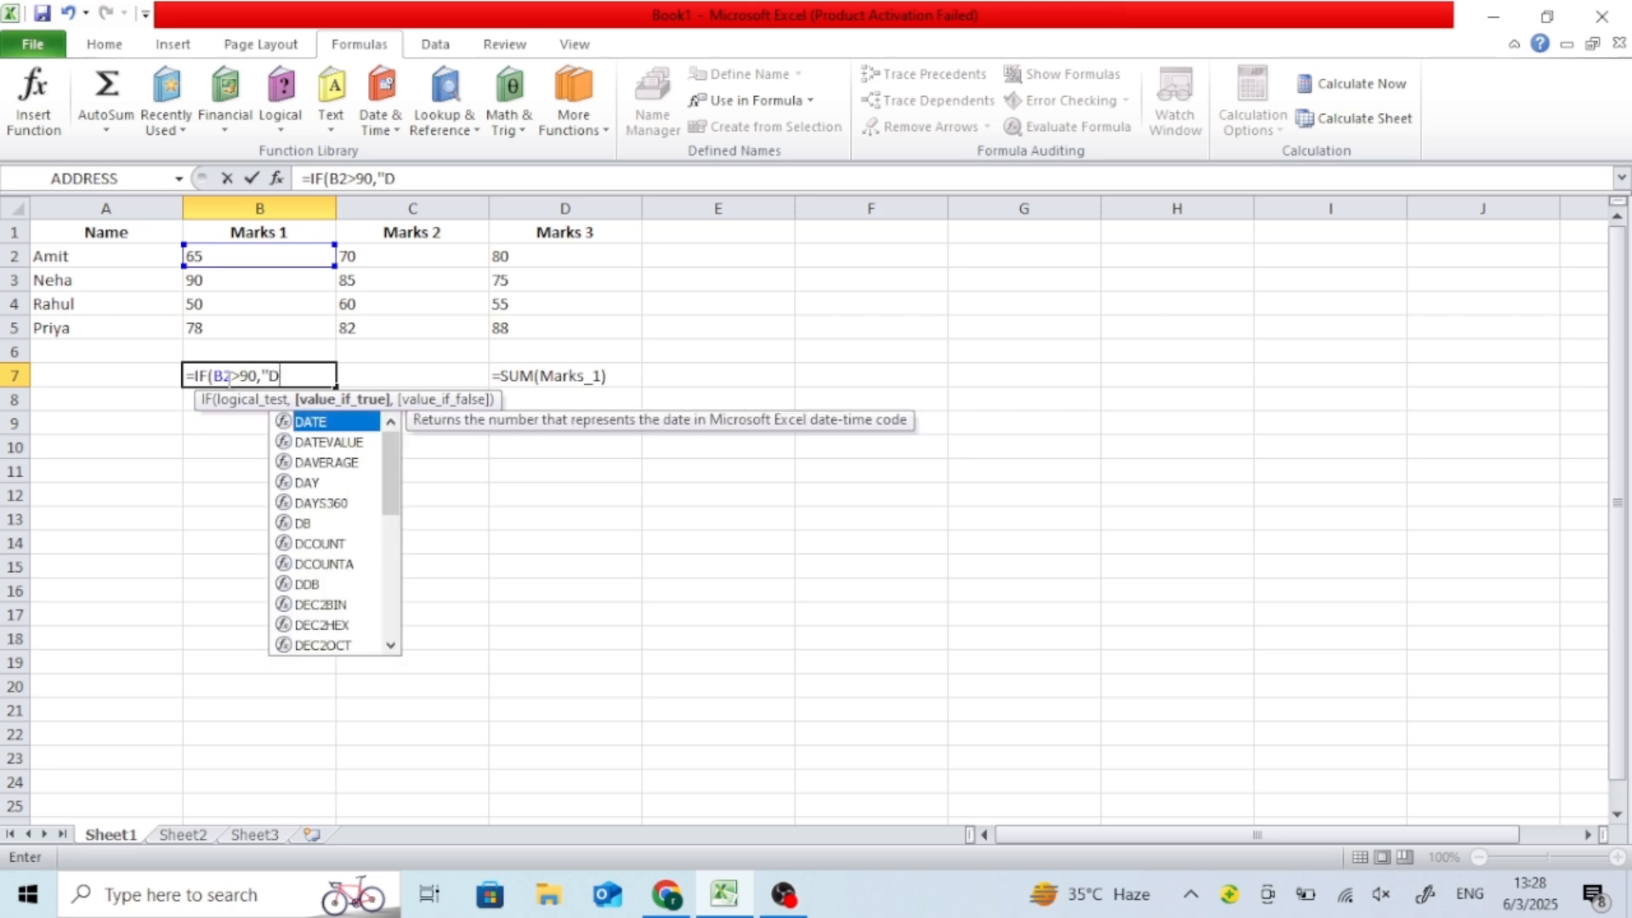
type("FIRST")
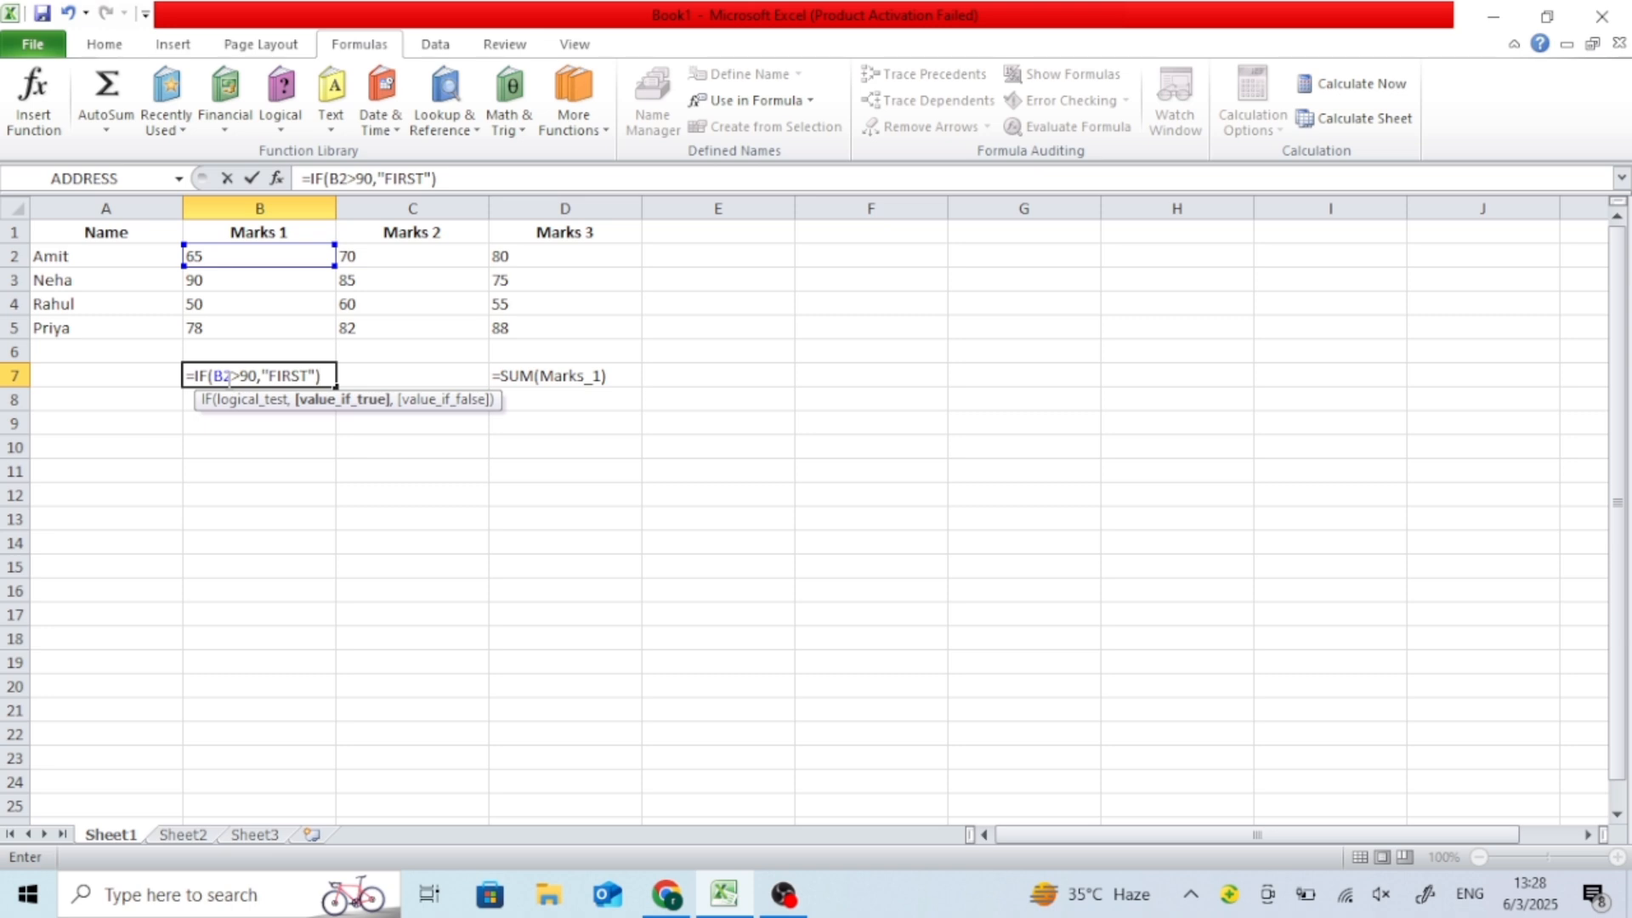
key("Return")
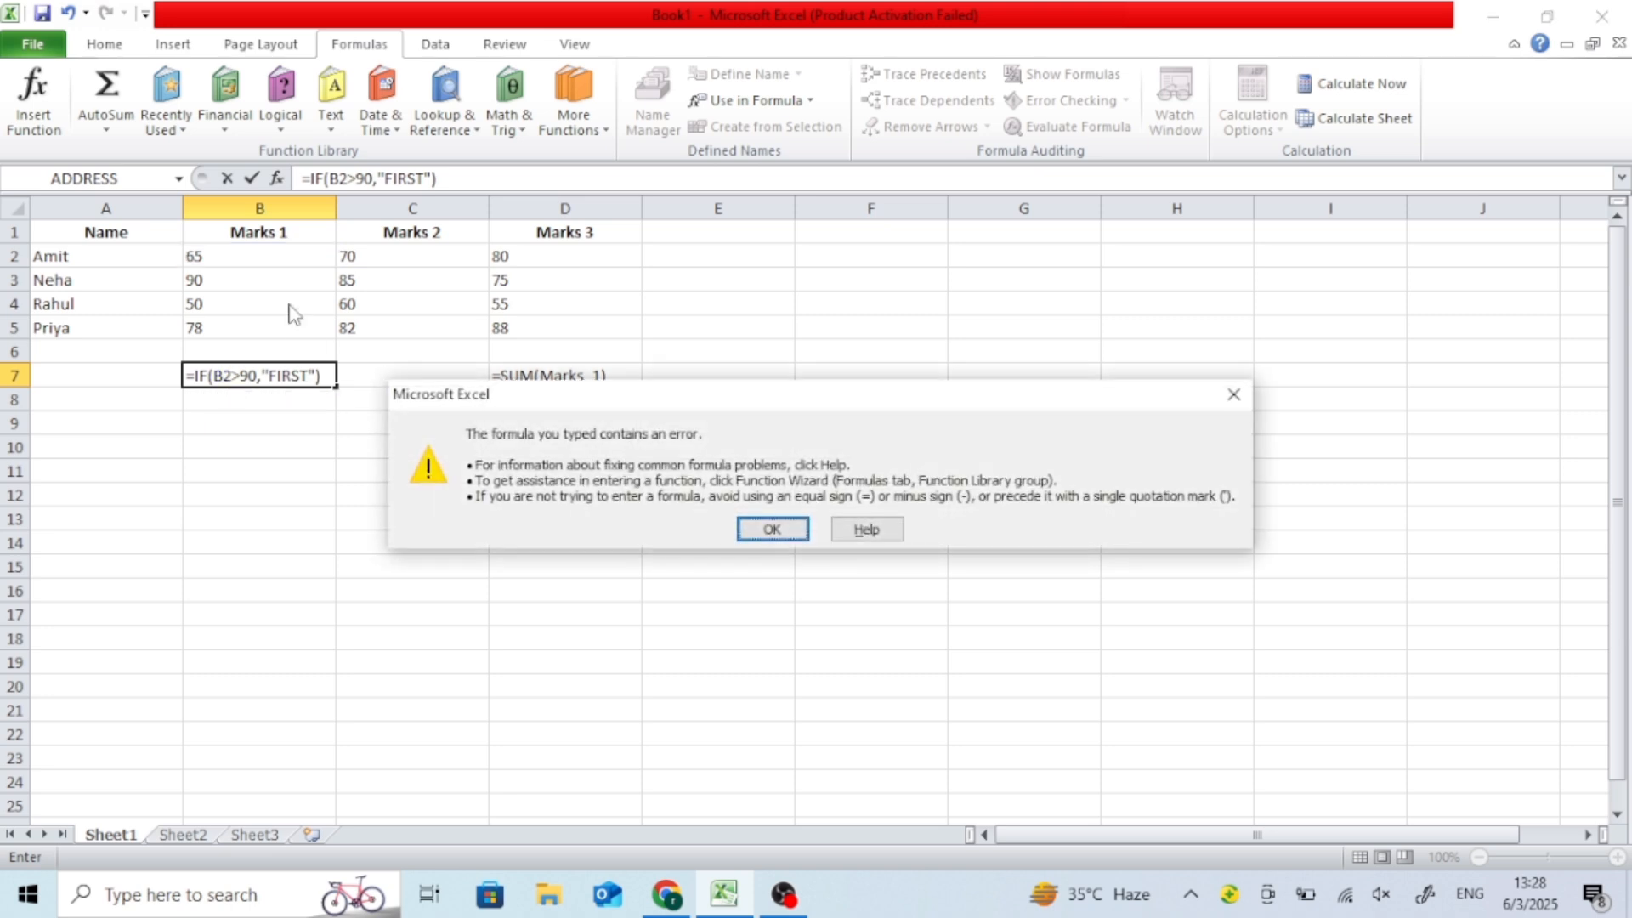
Step: Replace the opening quotation mark before FIRST in cell B7's IF formula and commit the formula
left_click(1234, 393)
left_click(230, 479)
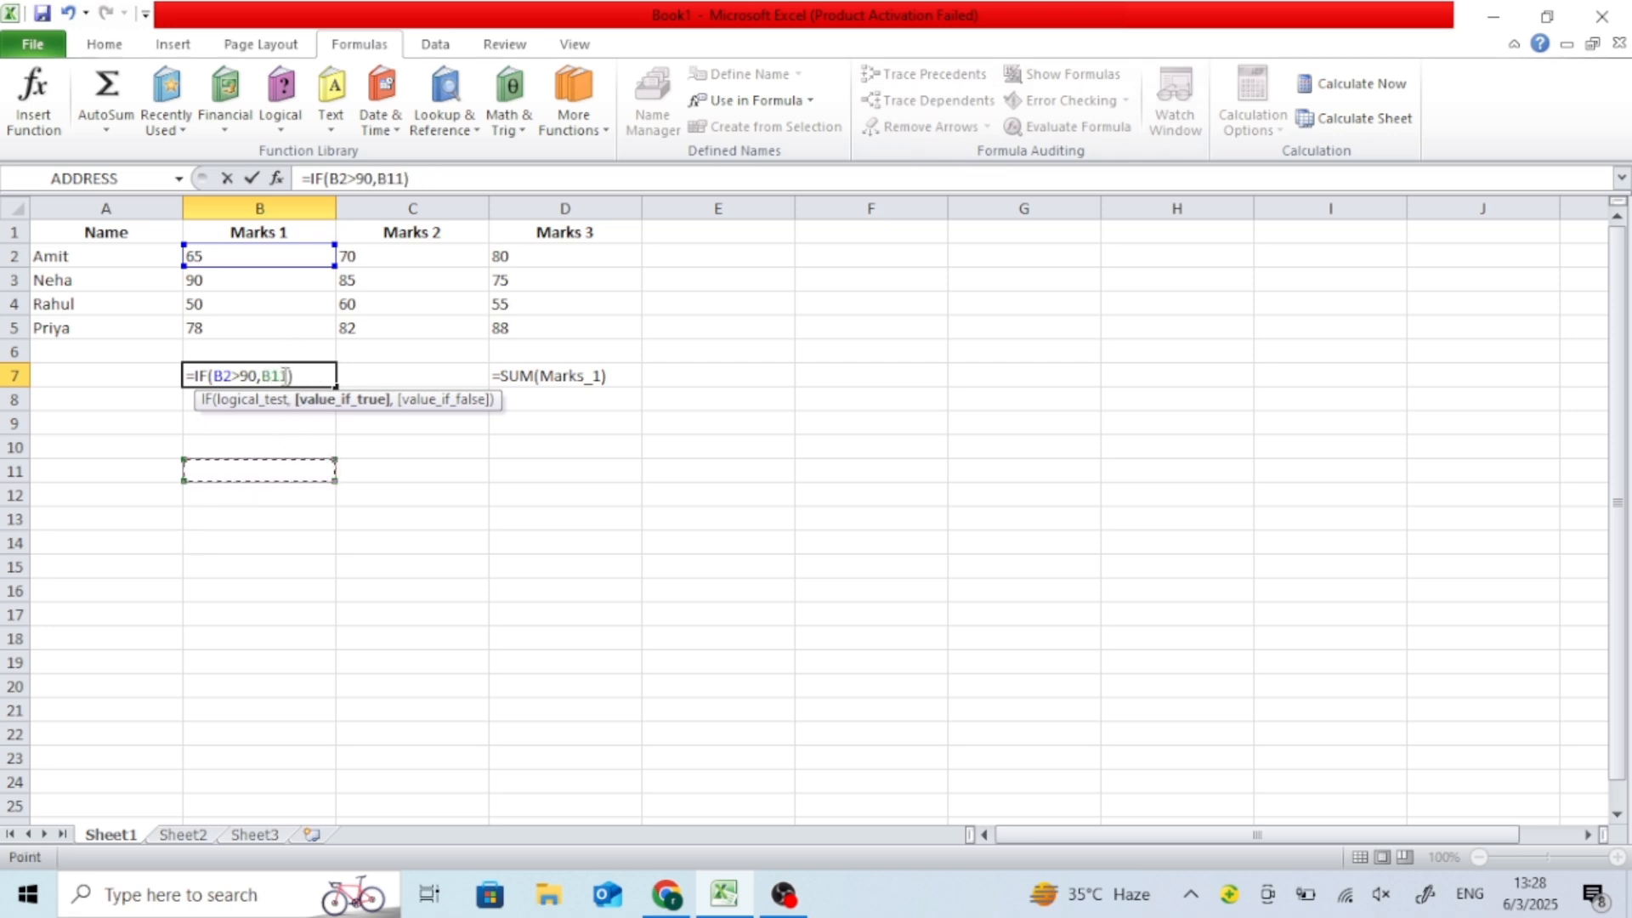
key("ctrl+z")
left_click(226, 329)
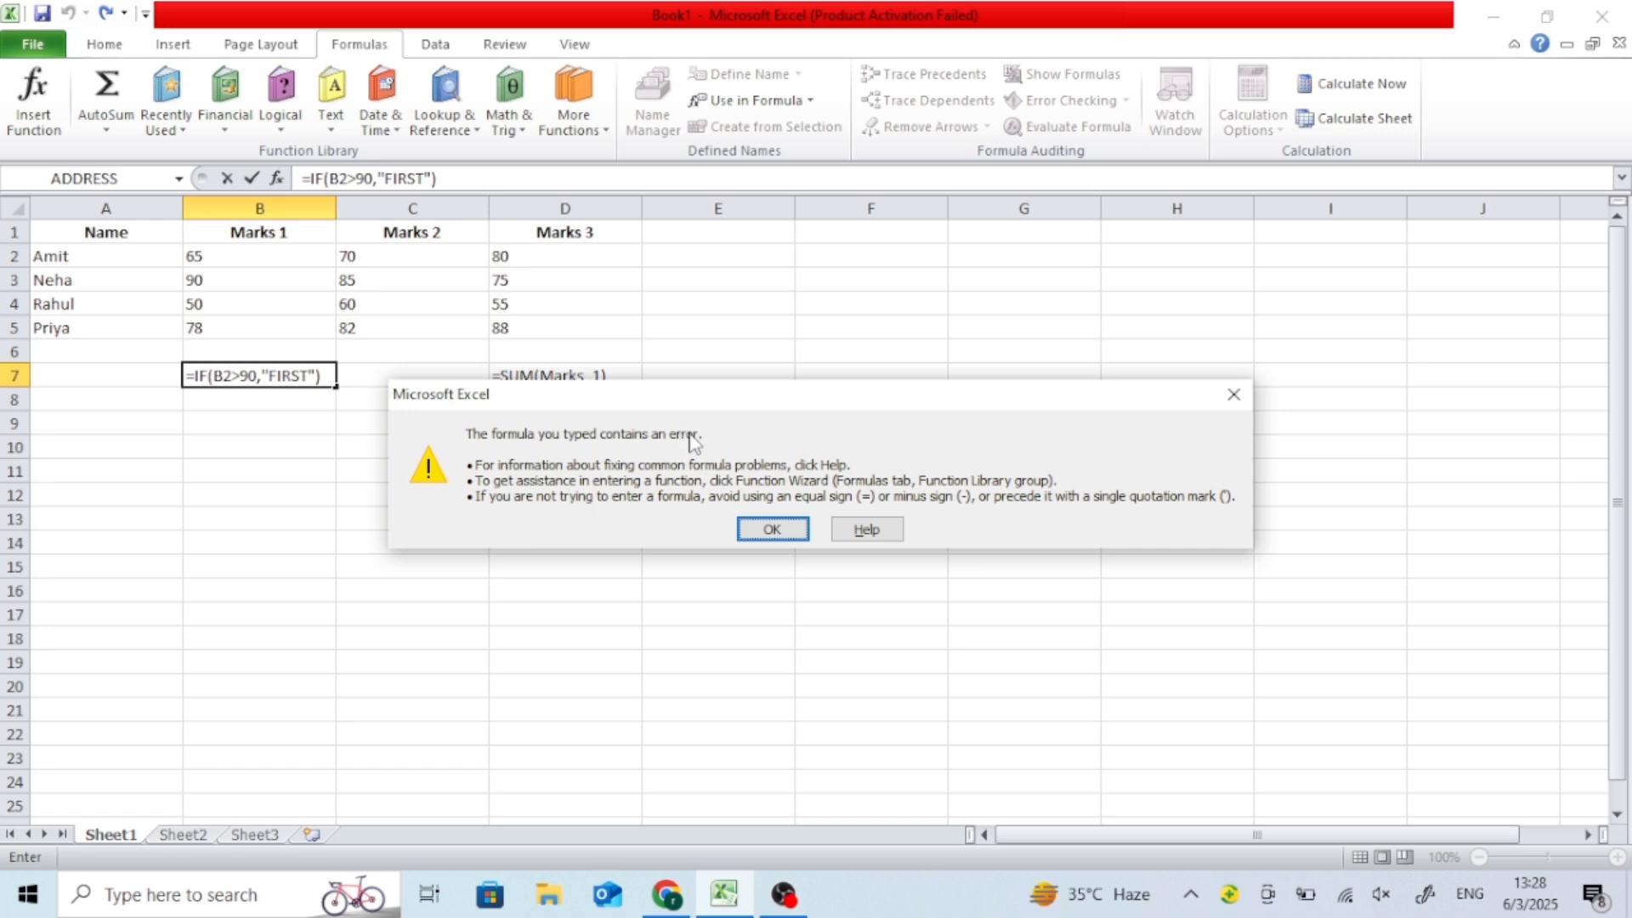
left_click(770, 529)
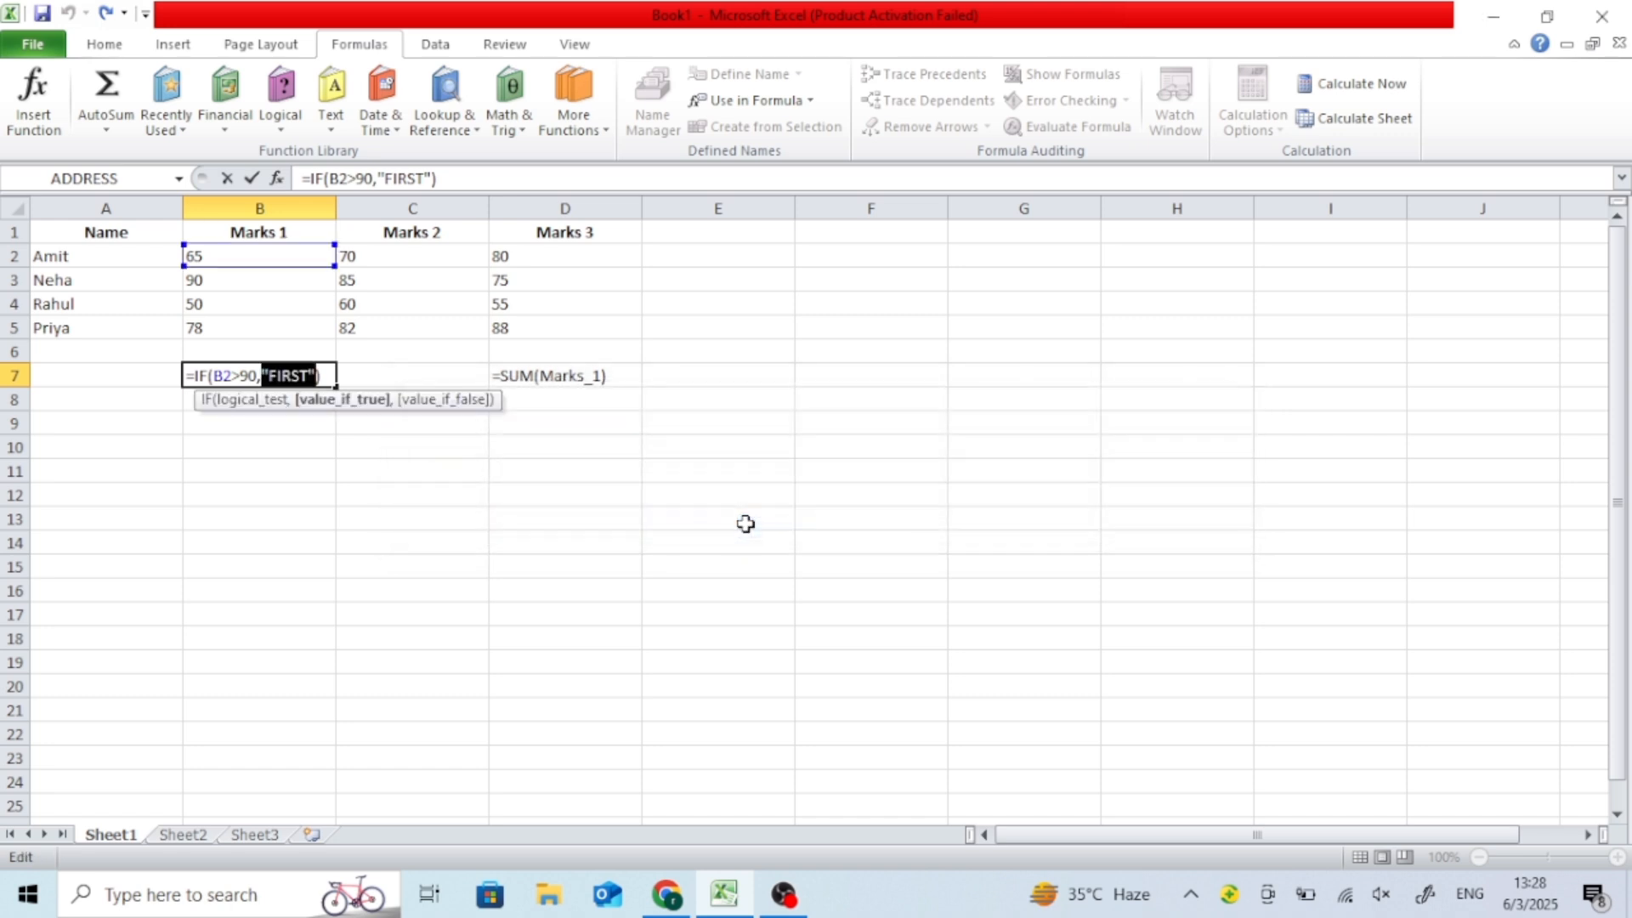
left_click(272, 374)
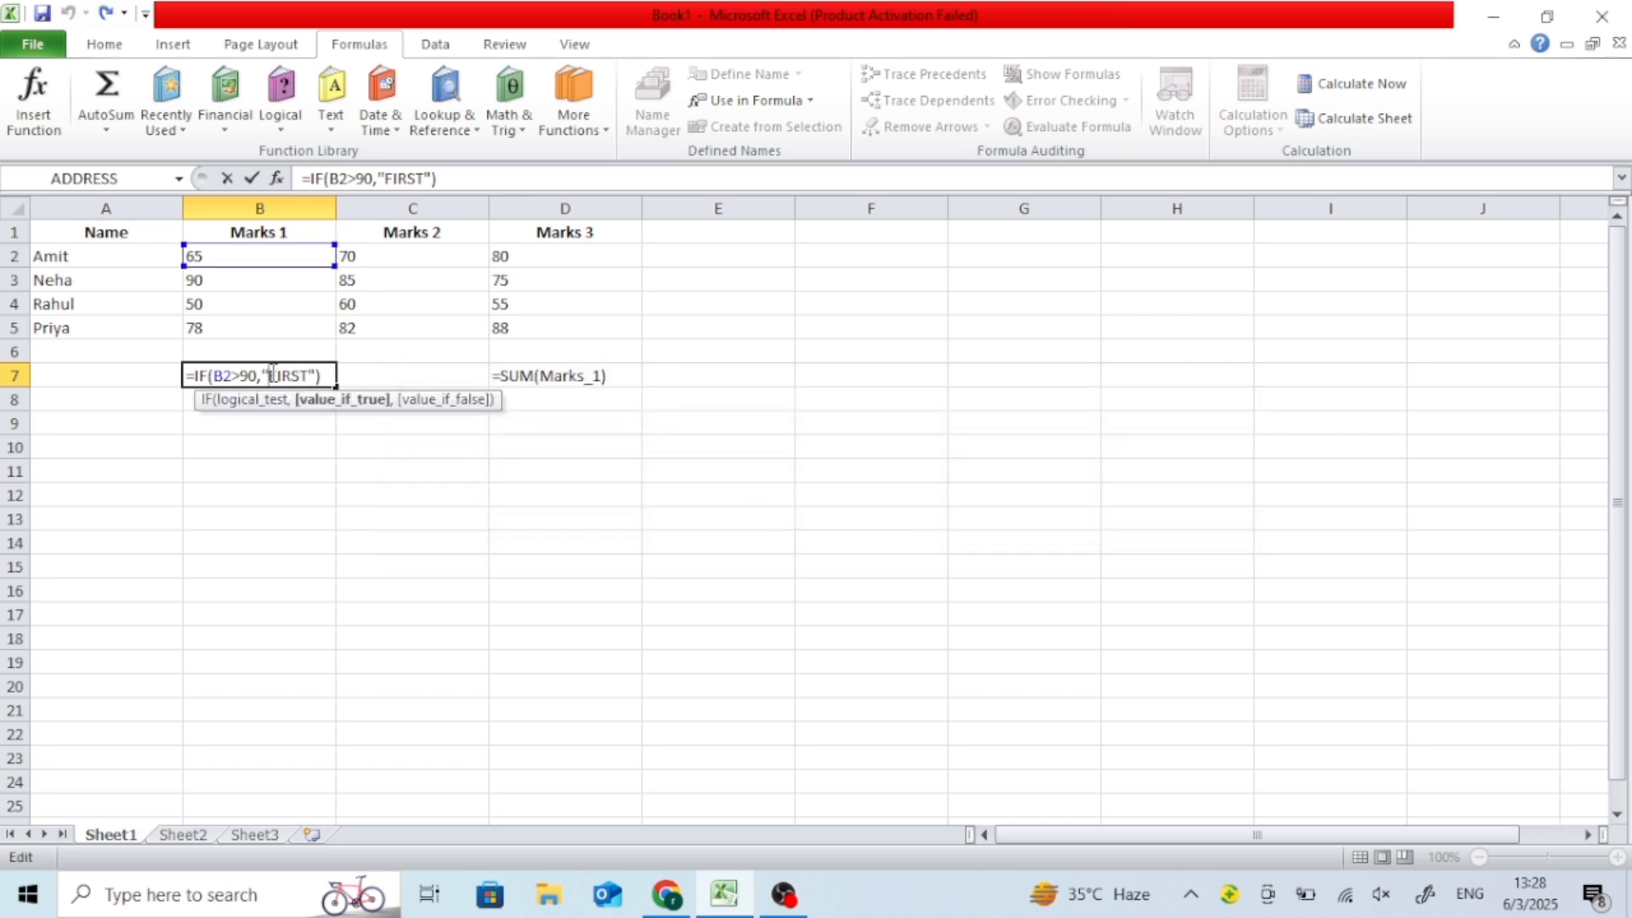
key("BackSpace")
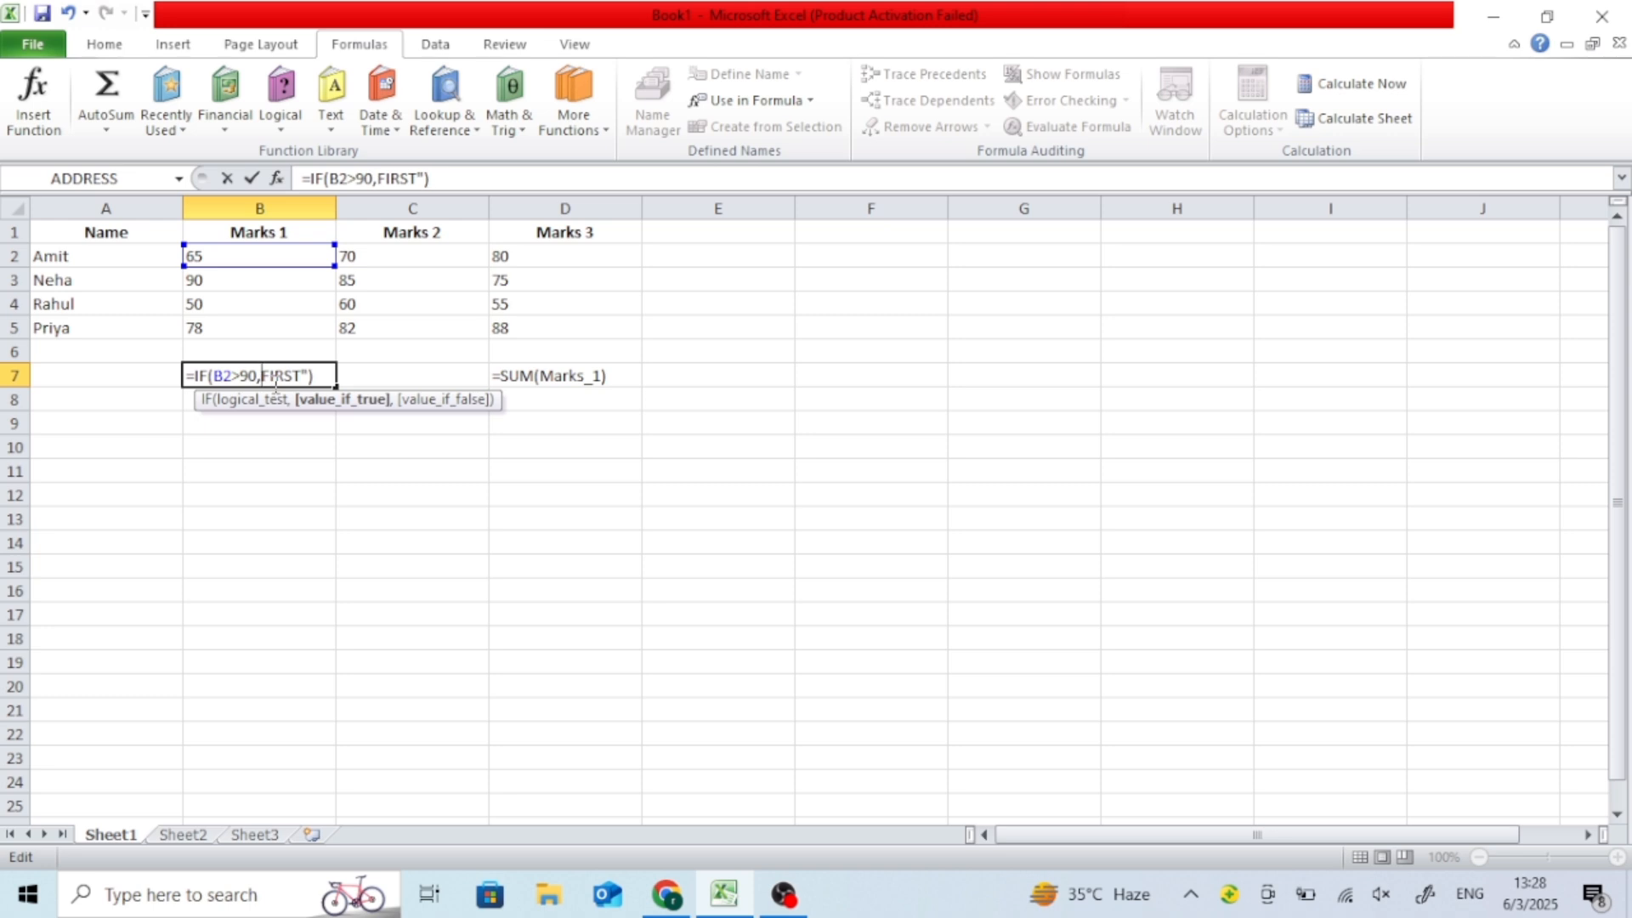
type("\"")
key("Return")
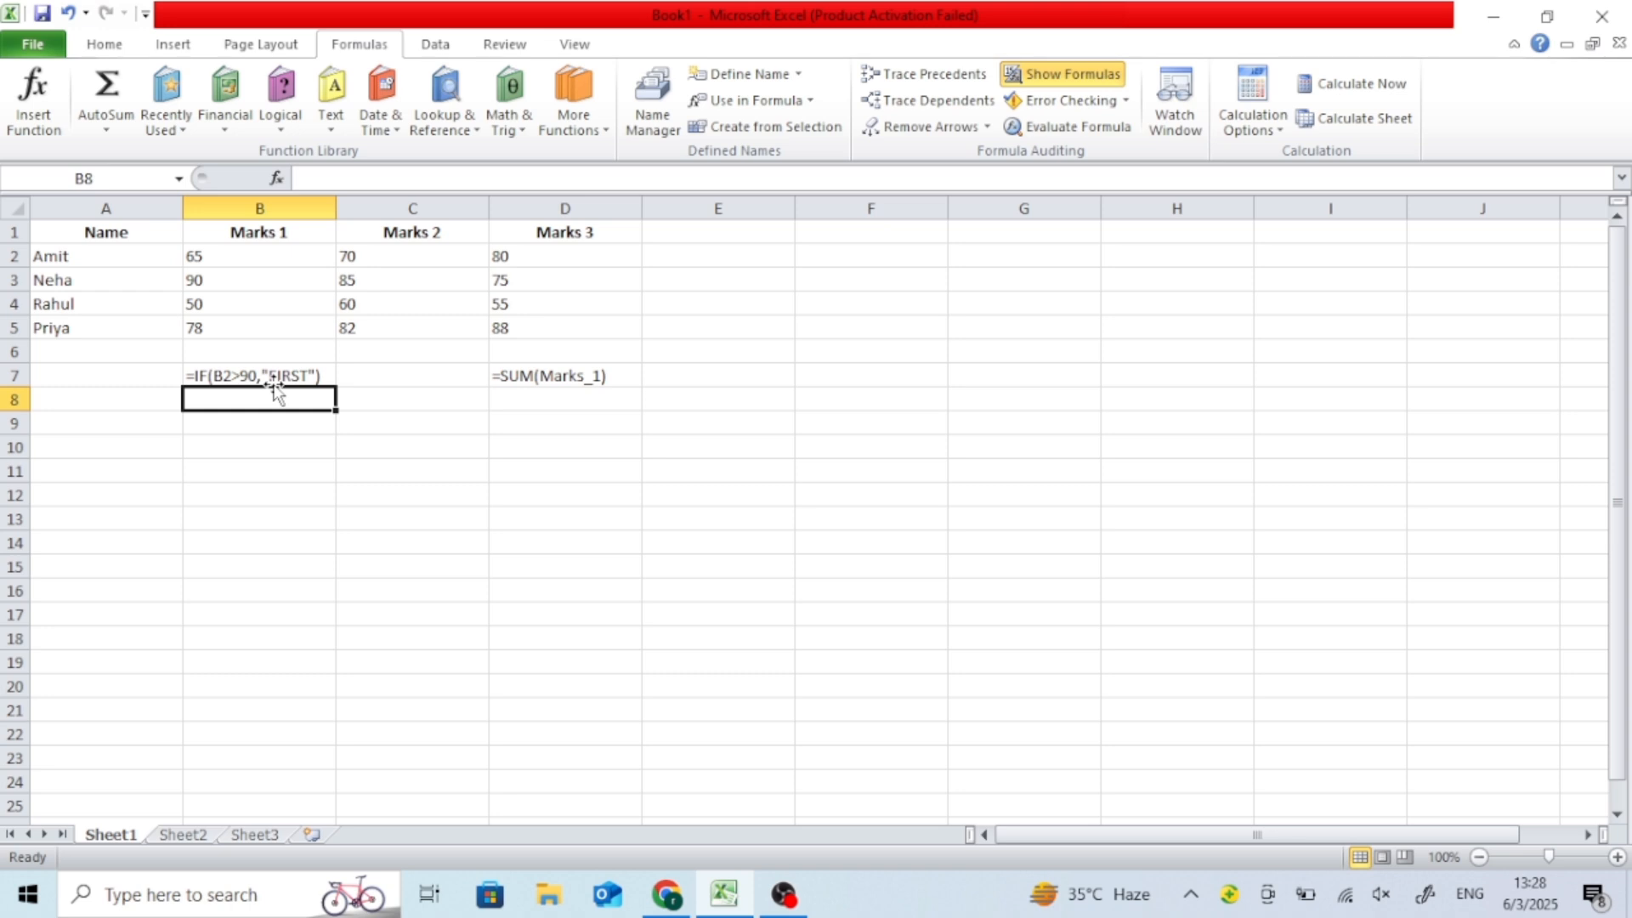
Step: Run Error Checking on the sheet with the IF formula in cell B7, and clear that cell
left_click(271, 378)
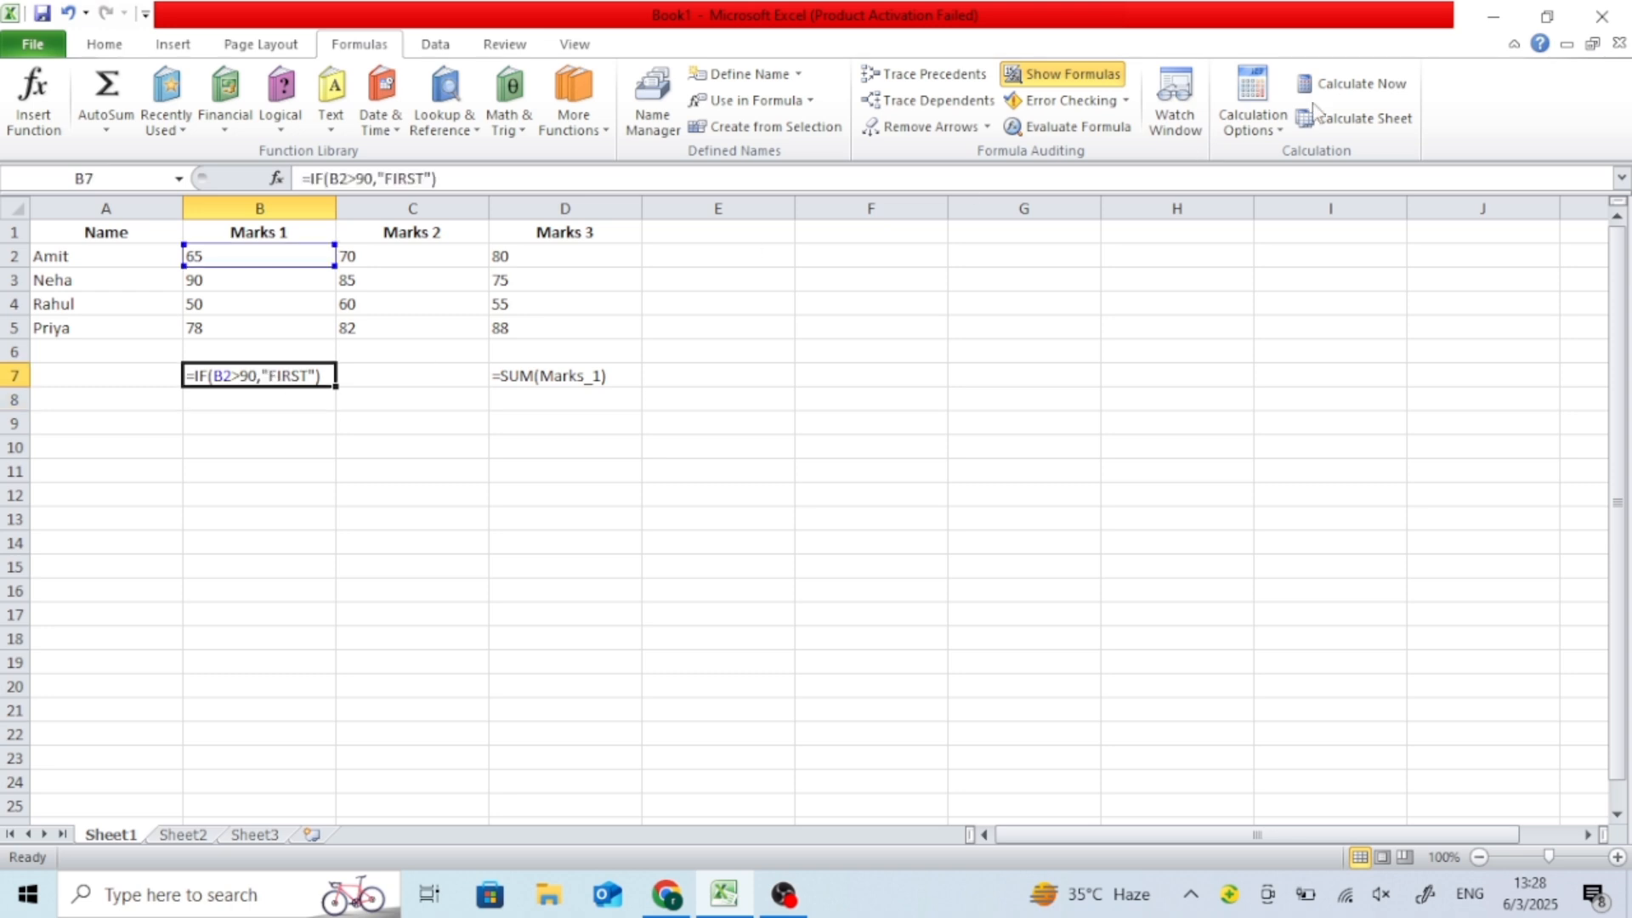
left_click(1064, 103)
left_click(818, 498)
key("Delete")
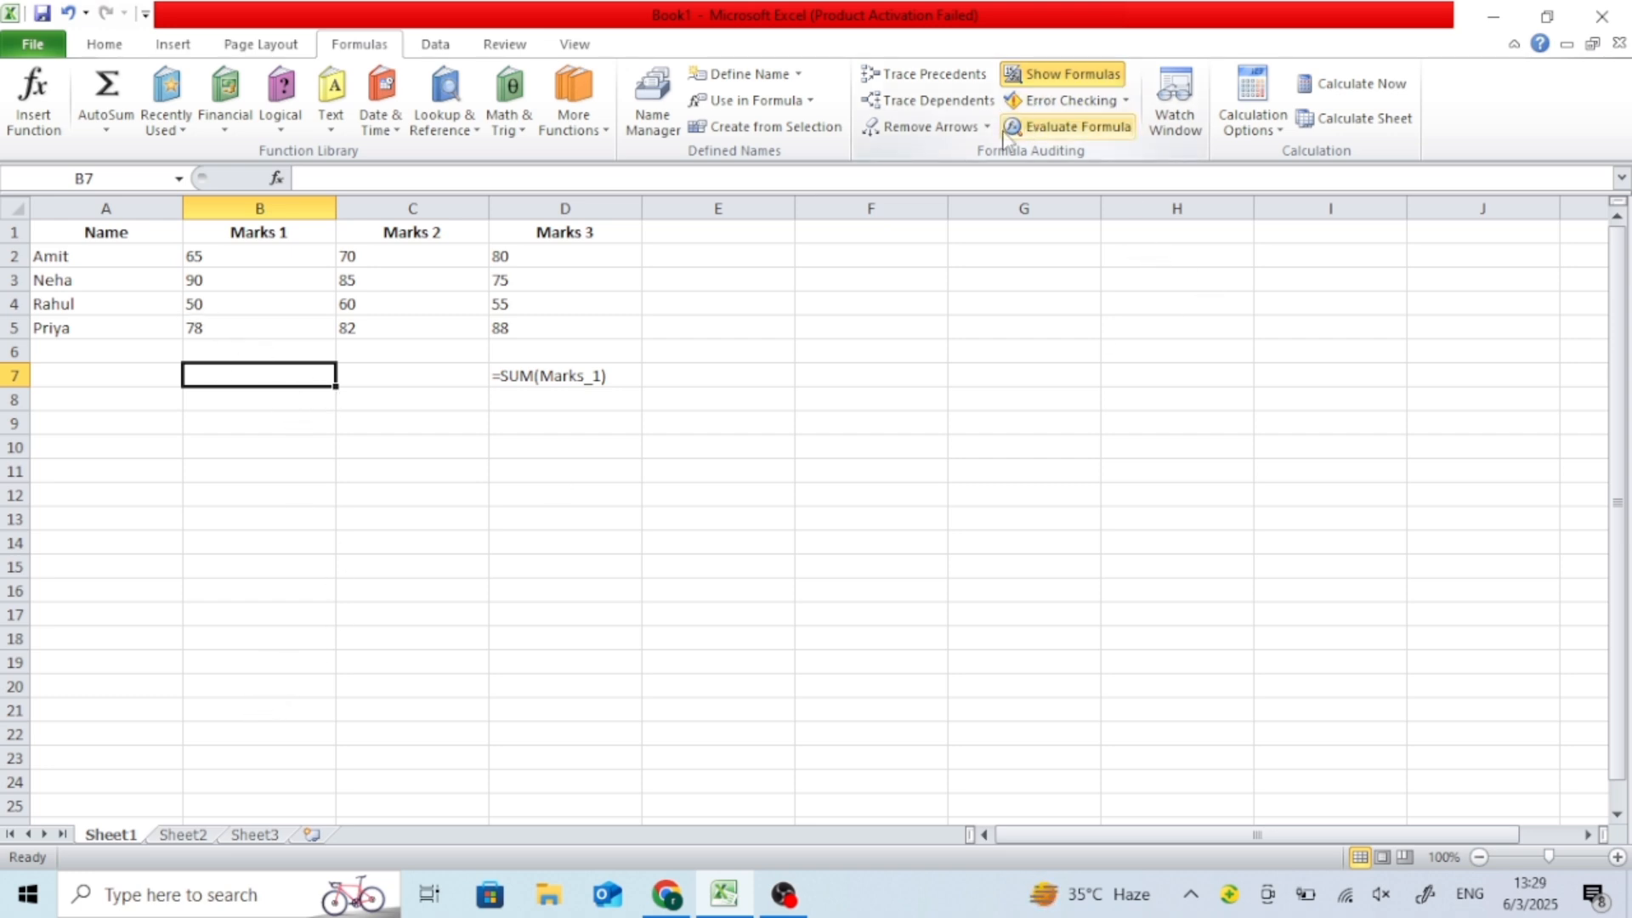
Step: Evaluate the SUM formula in cell D7 step by step through to its result, restart the evaluation once and close it
left_click(570, 383)
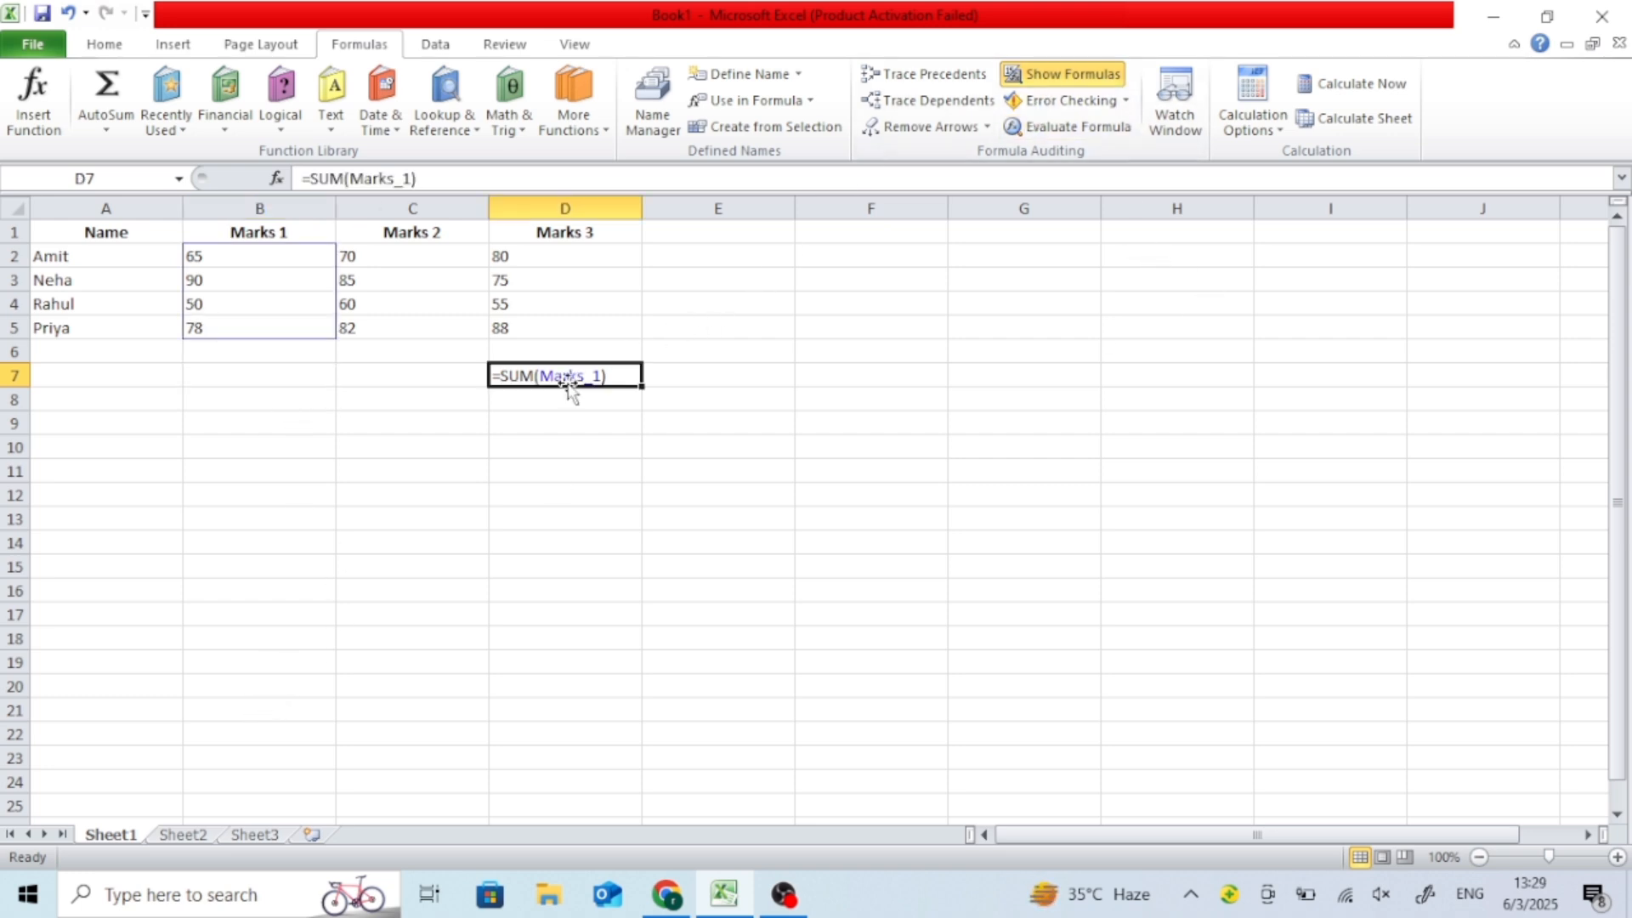
left_click(1080, 129)
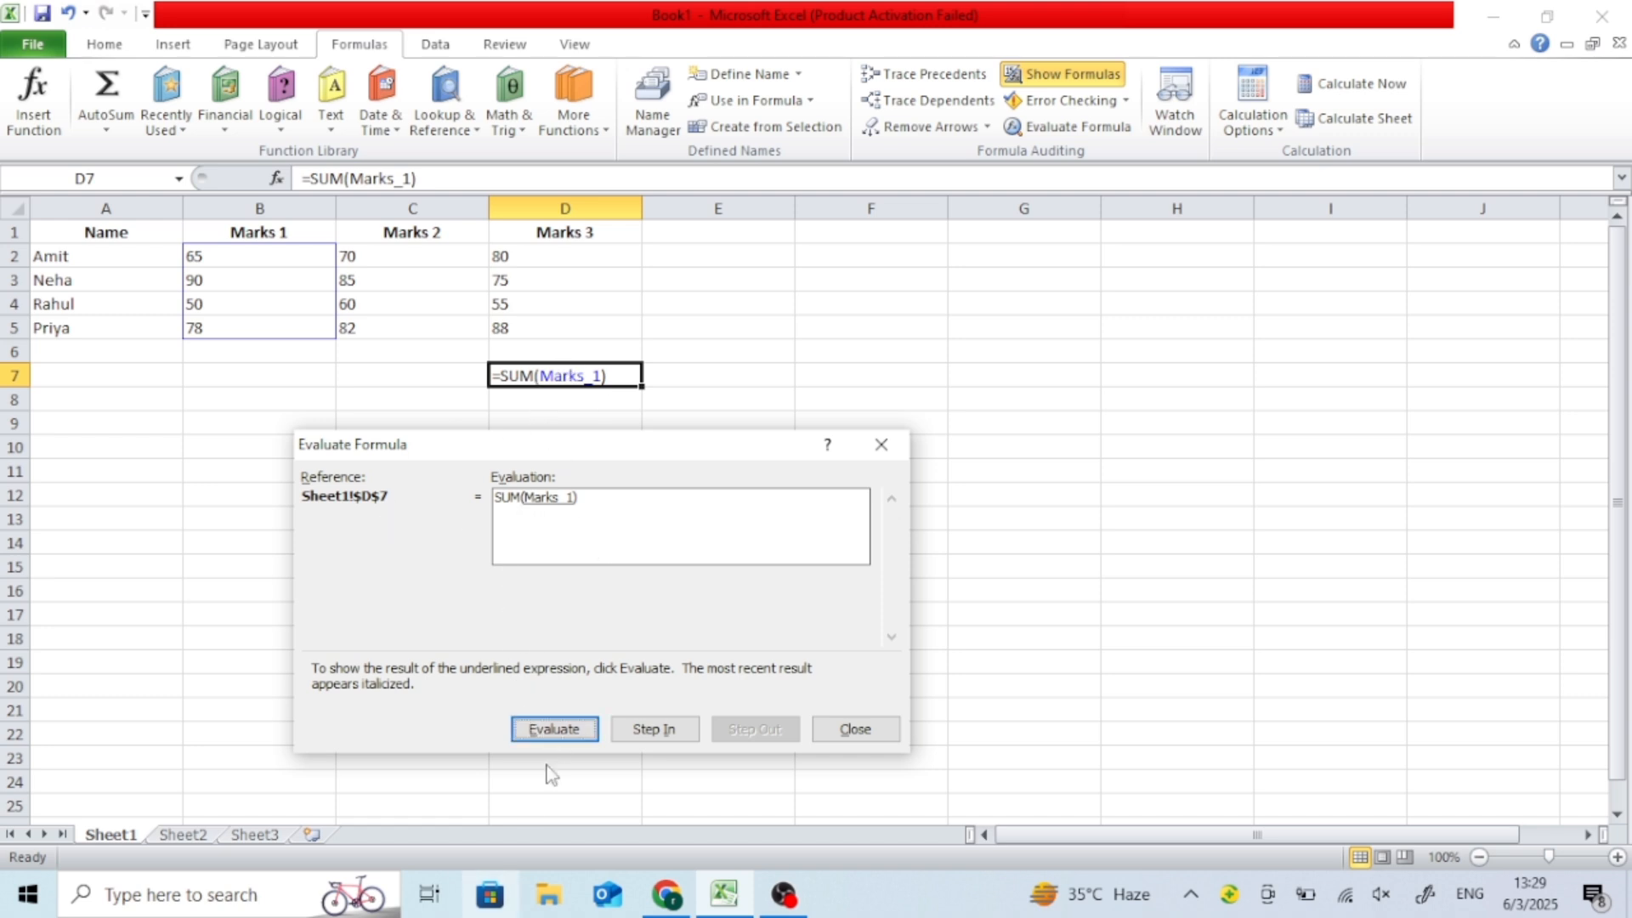
left_click(557, 729)
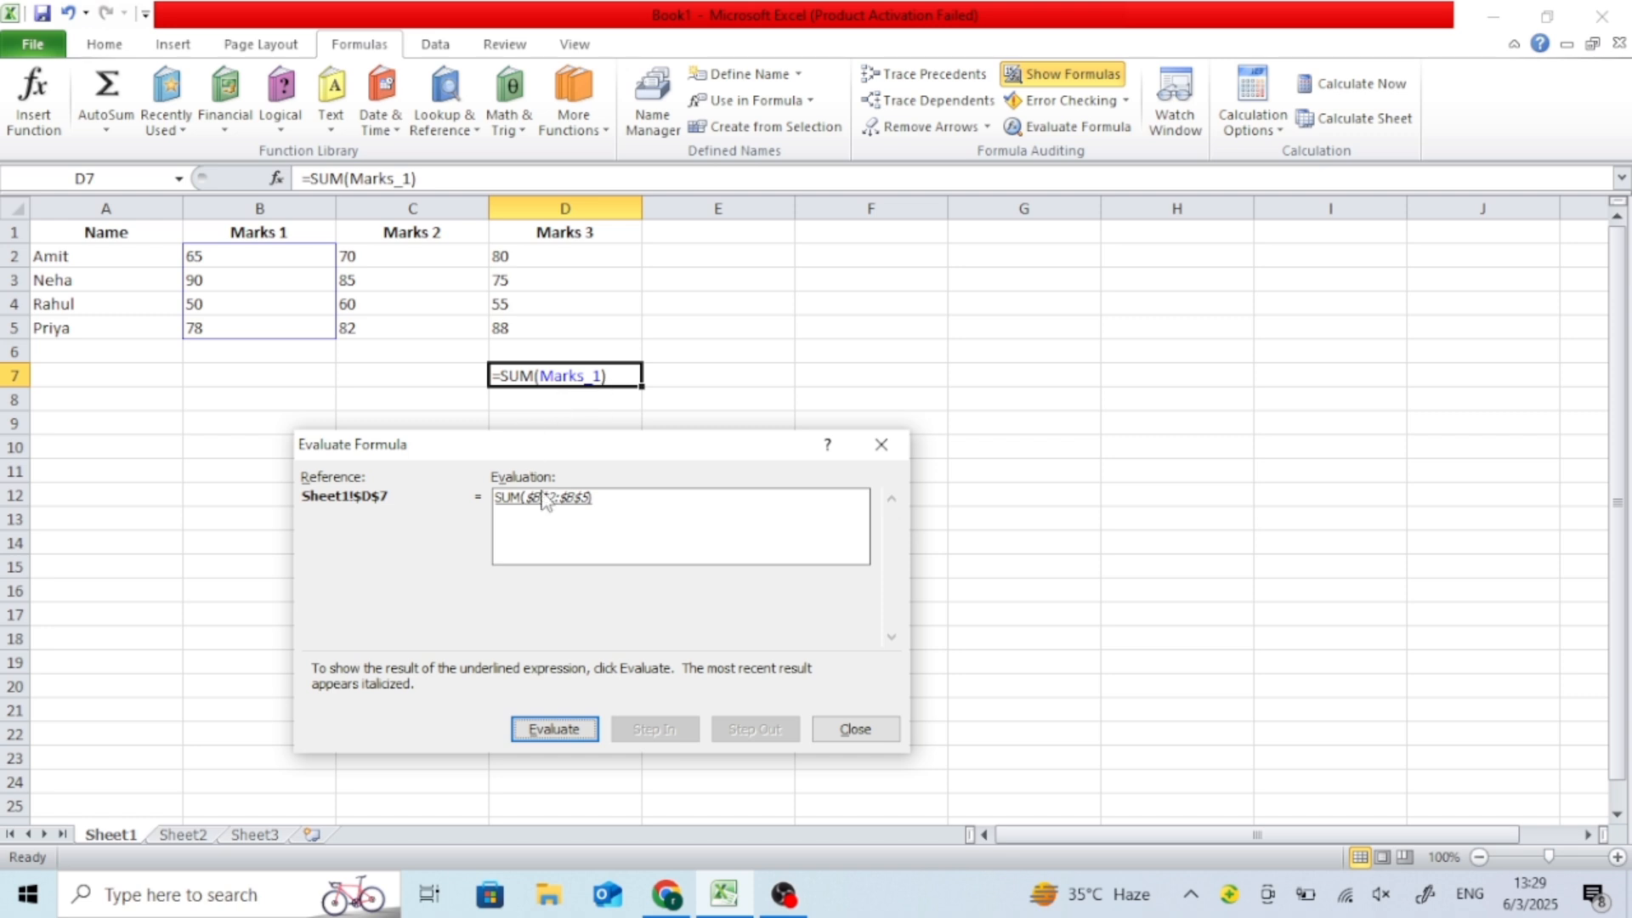
left_click(544, 729)
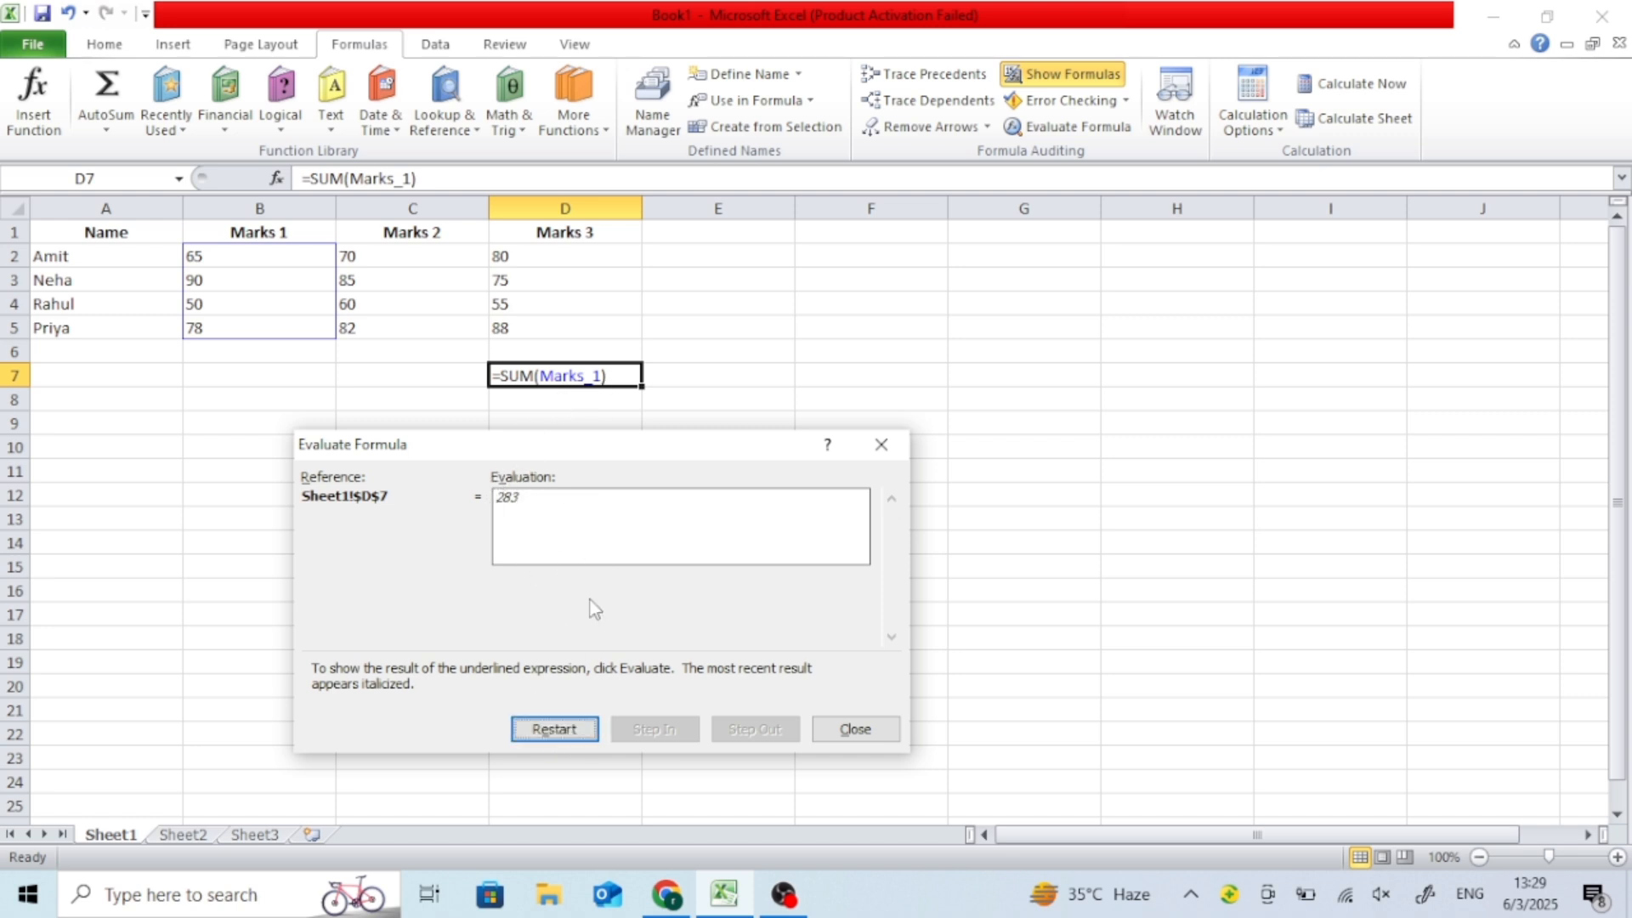
left_click(552, 730)
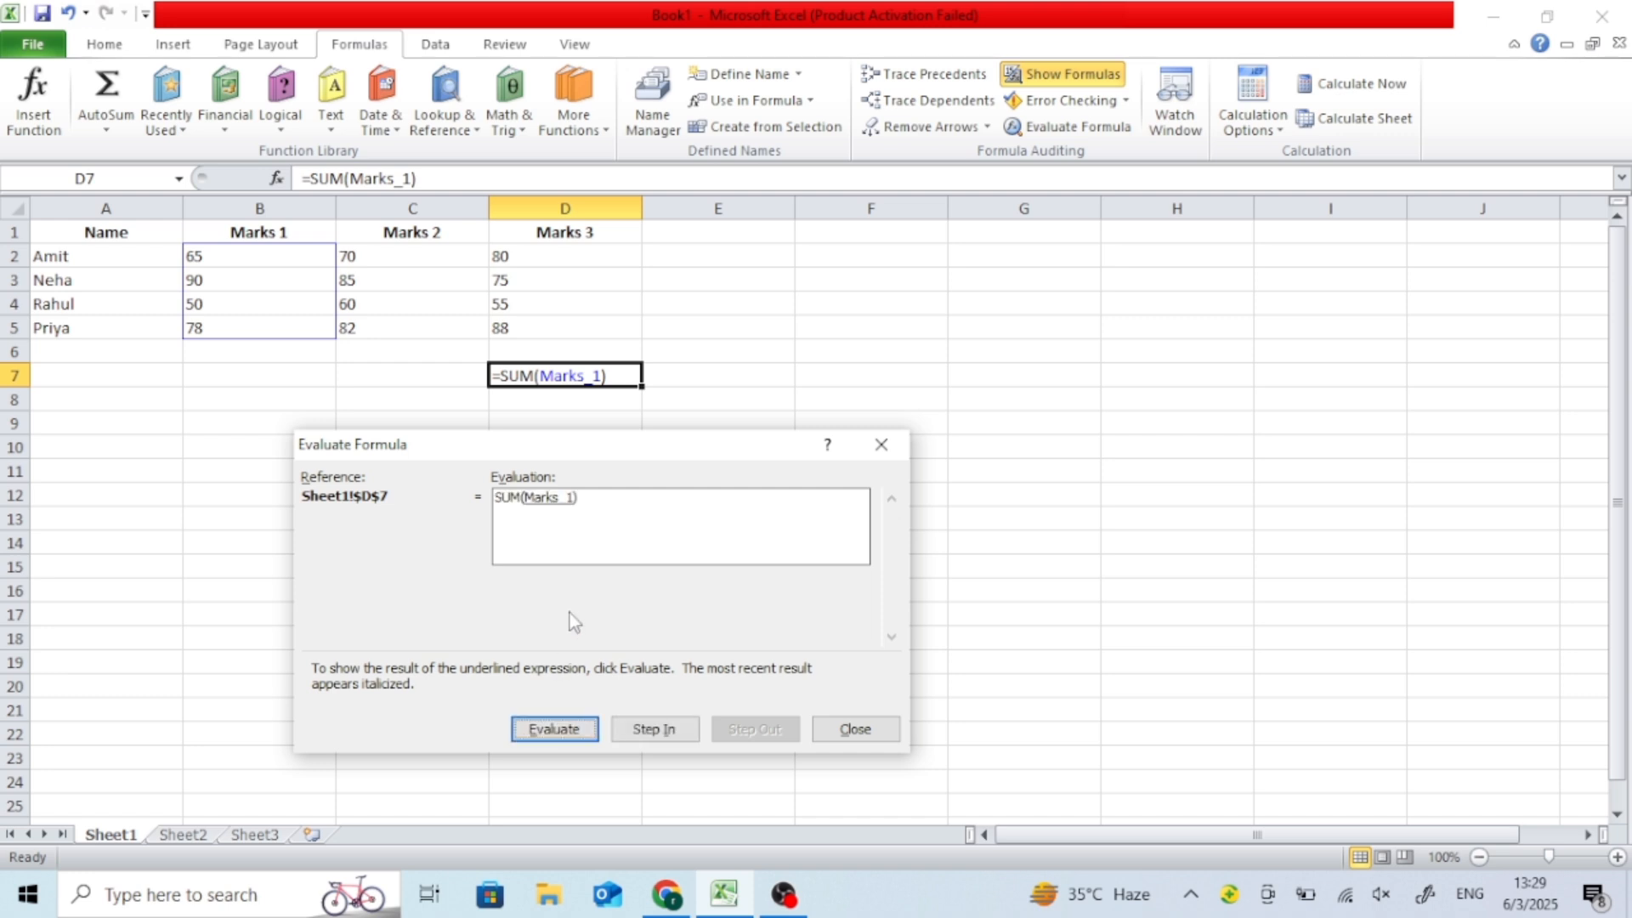
left_click(830, 727)
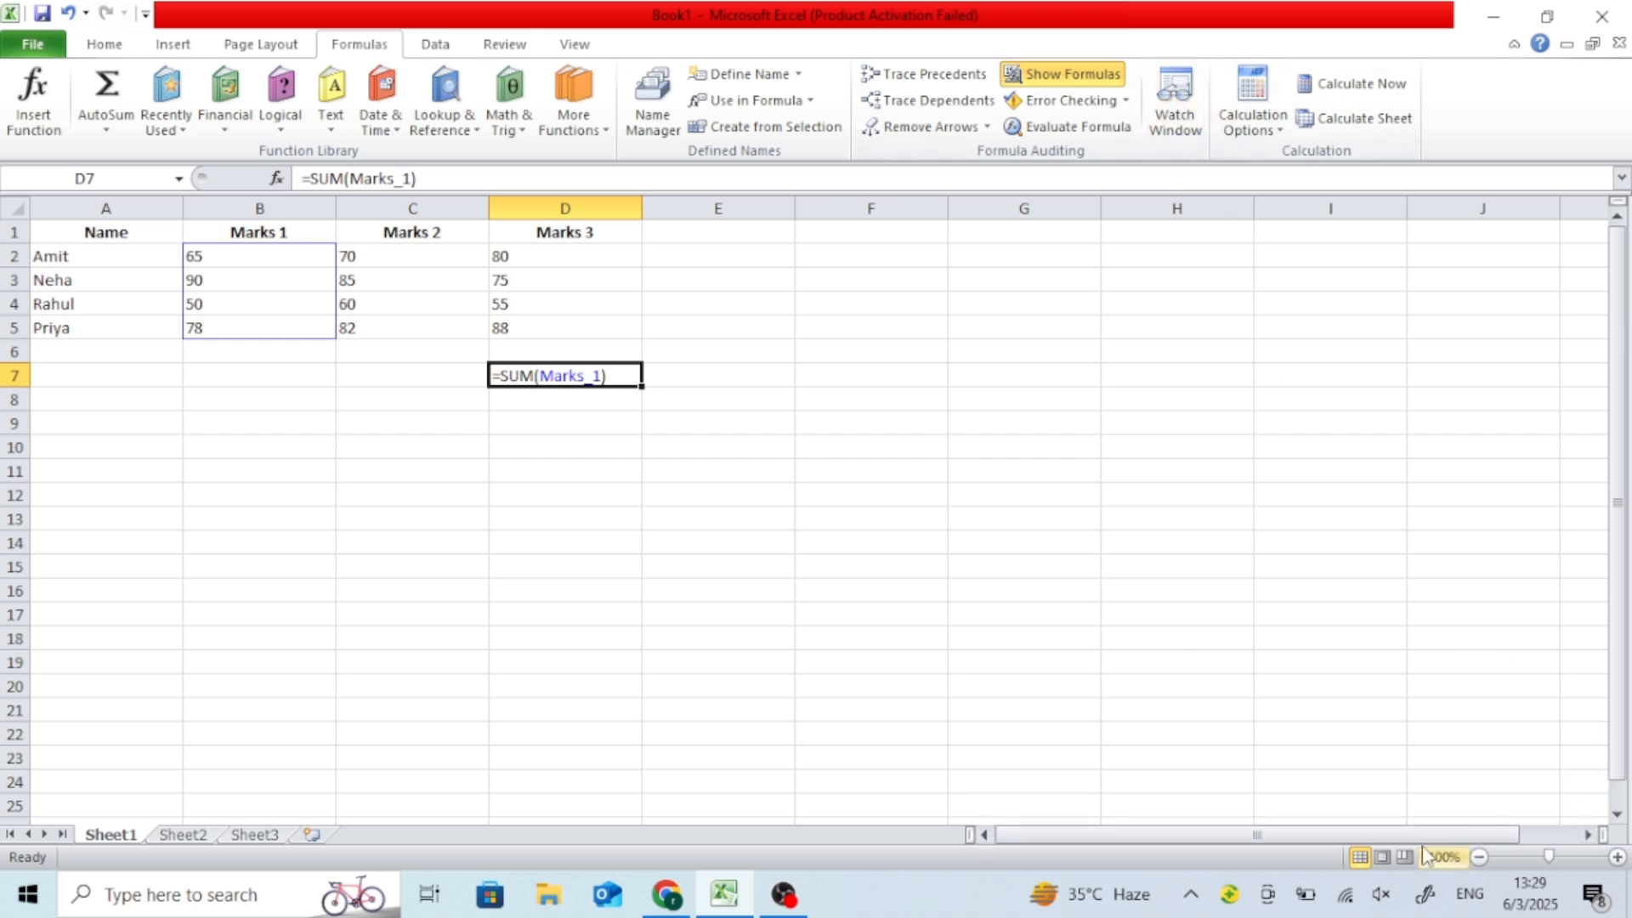
left_click(1587, 835)
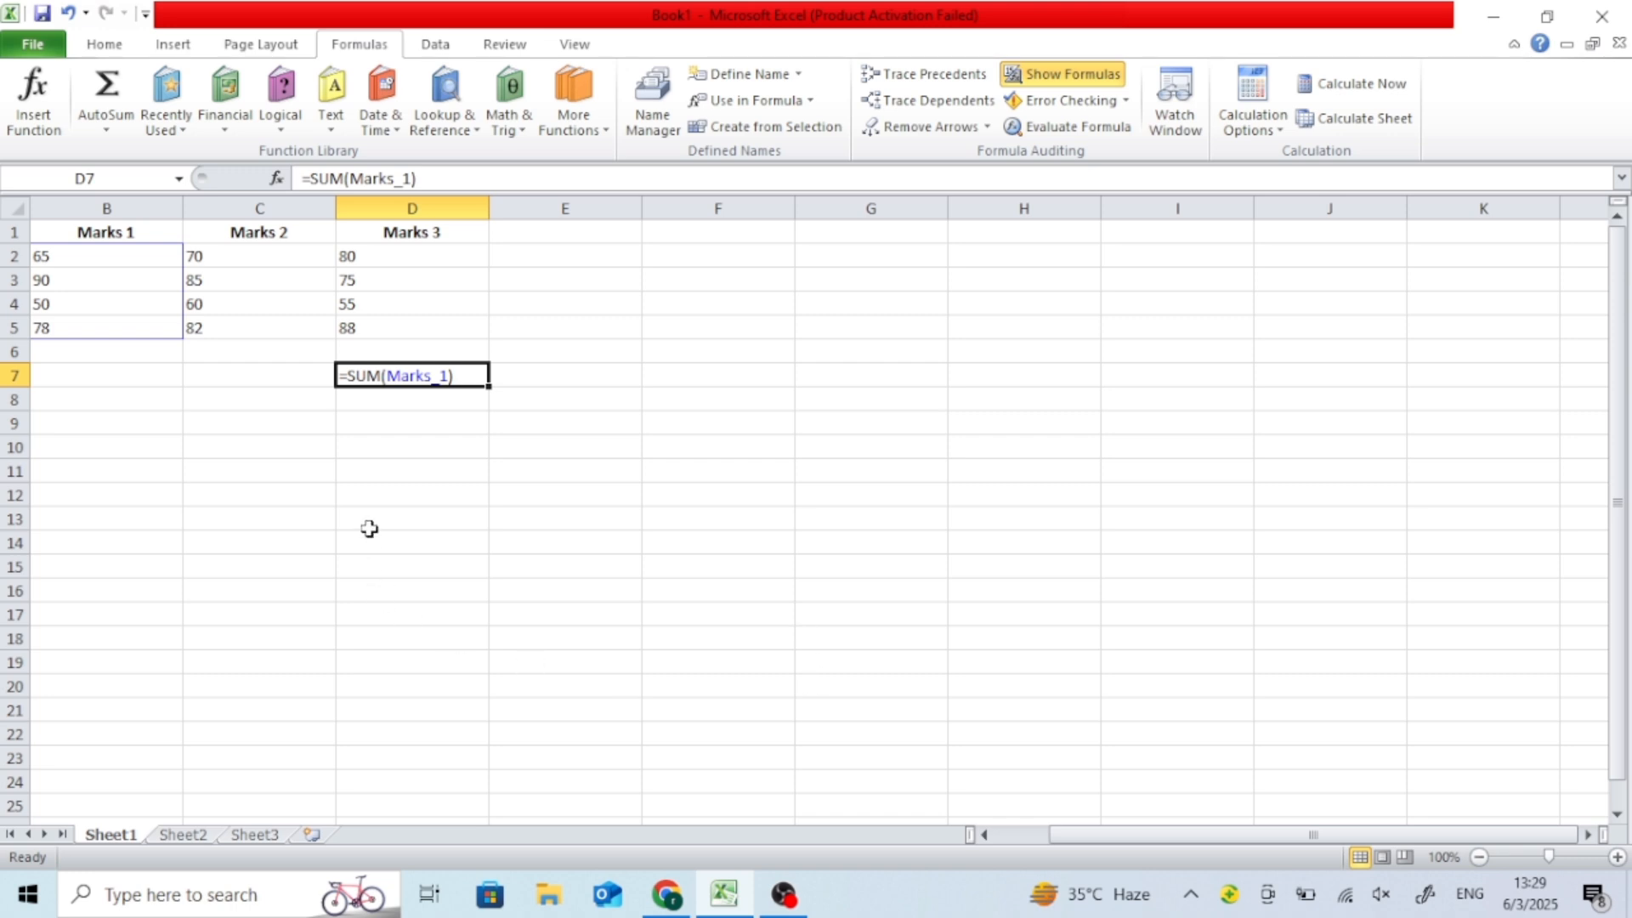
scroll(425, 510, "down", 4)
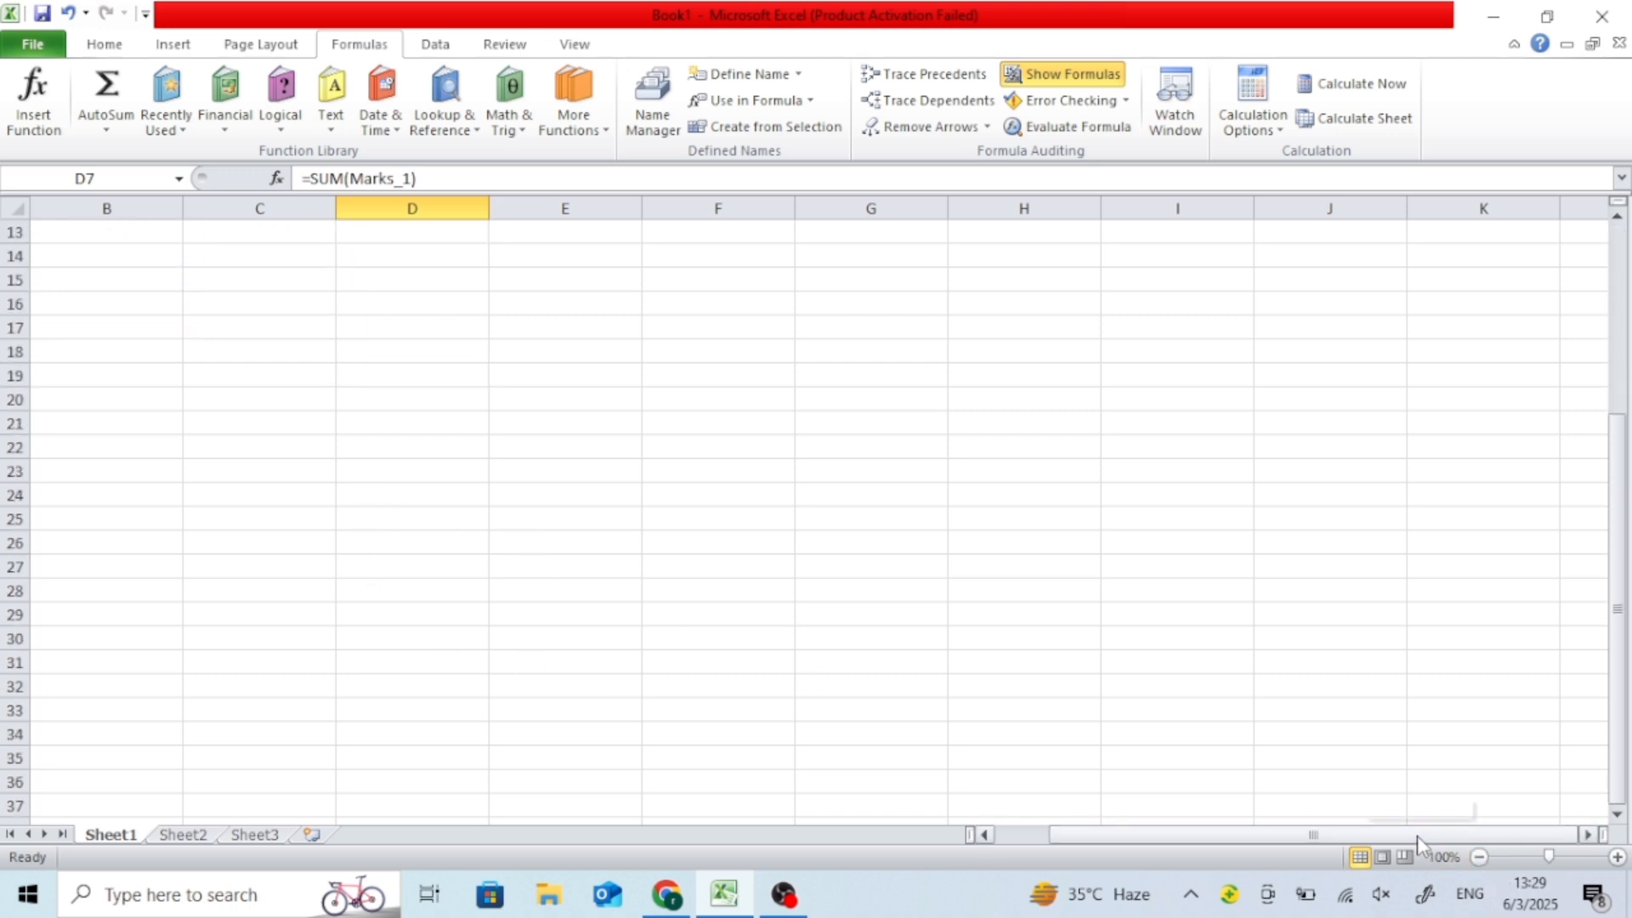
left_click_drag(1417, 837, 1362, 837)
left_click_drag(1619, 600, 1618, 587)
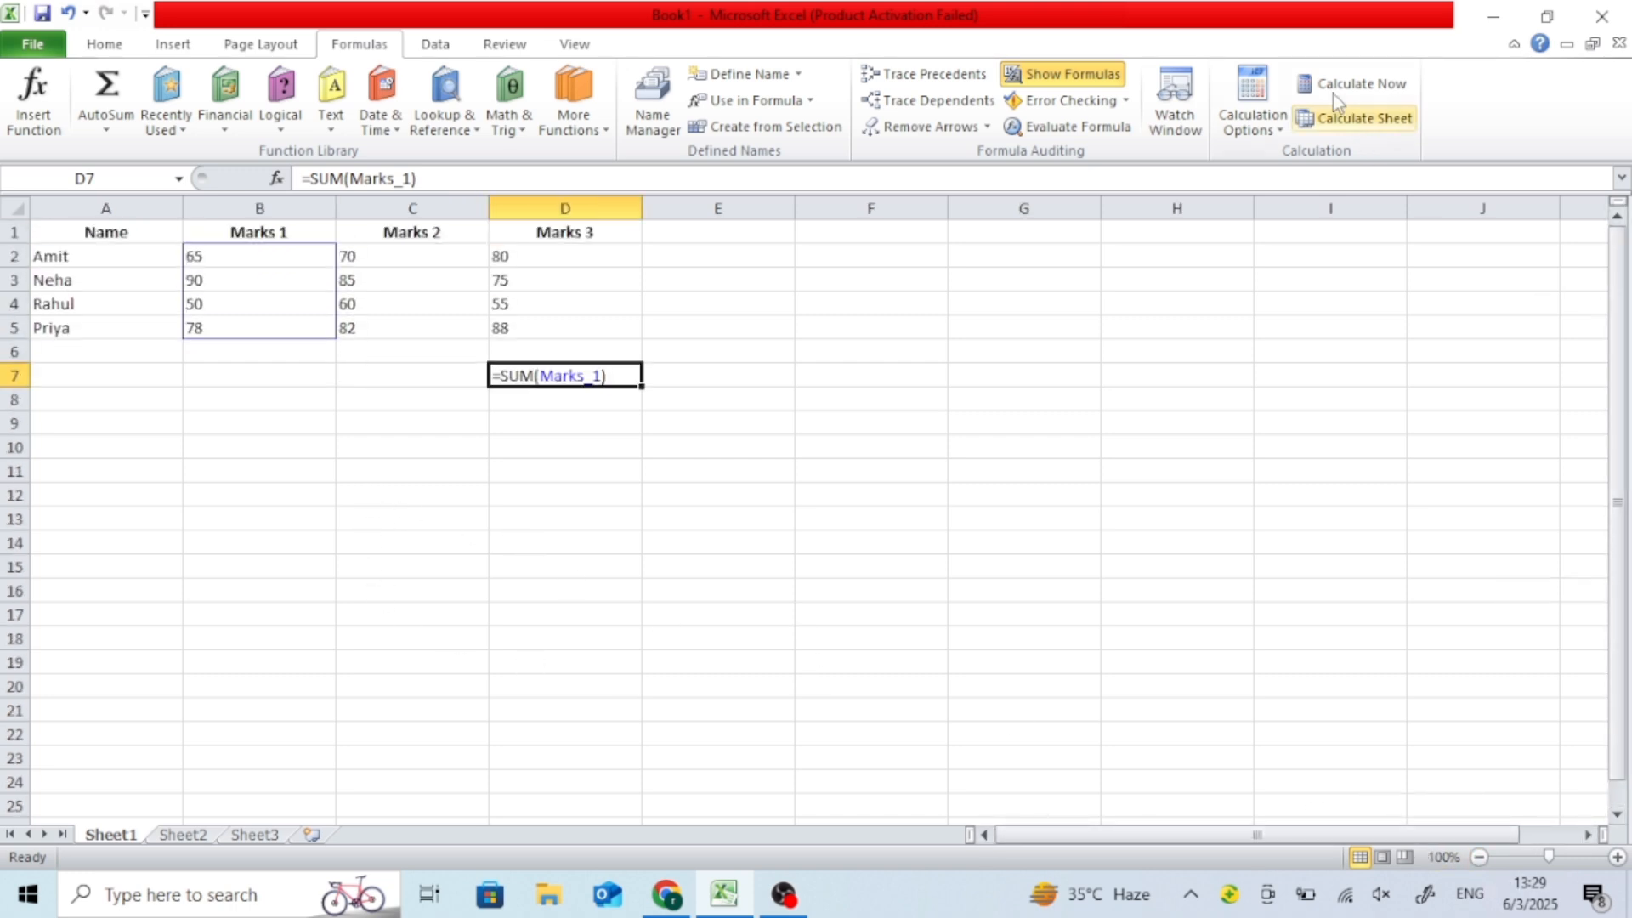
Step: Add watches for the whole marks table, A1:D5, look through the watched cells and close the Watch Window
left_click(1175, 102)
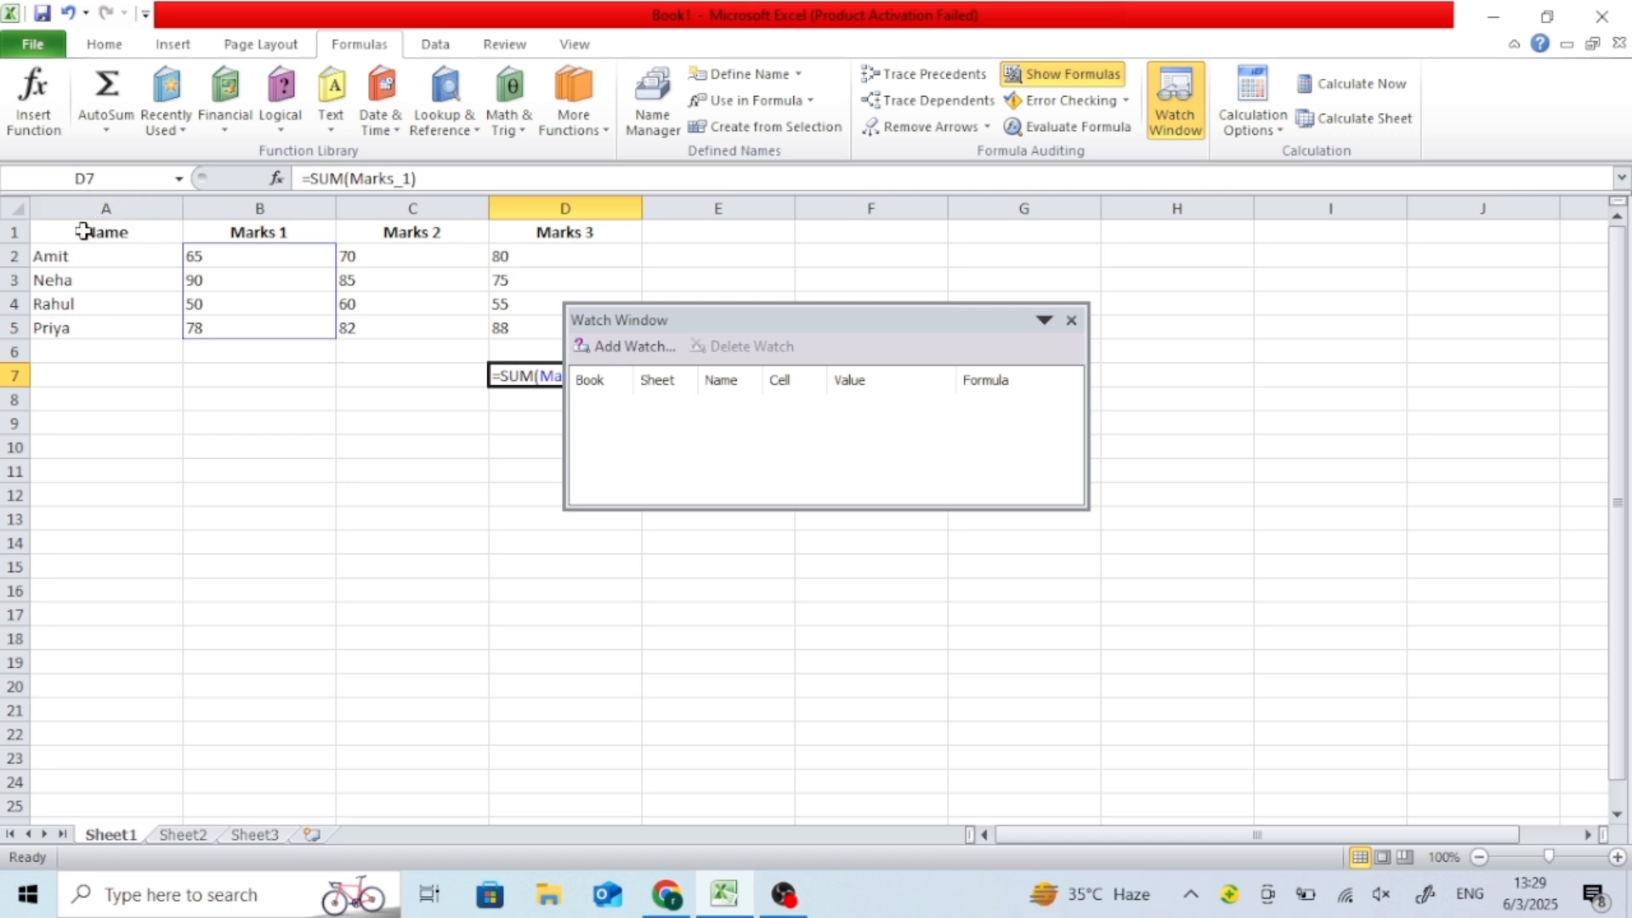
left_click_drag(79, 228, 544, 334)
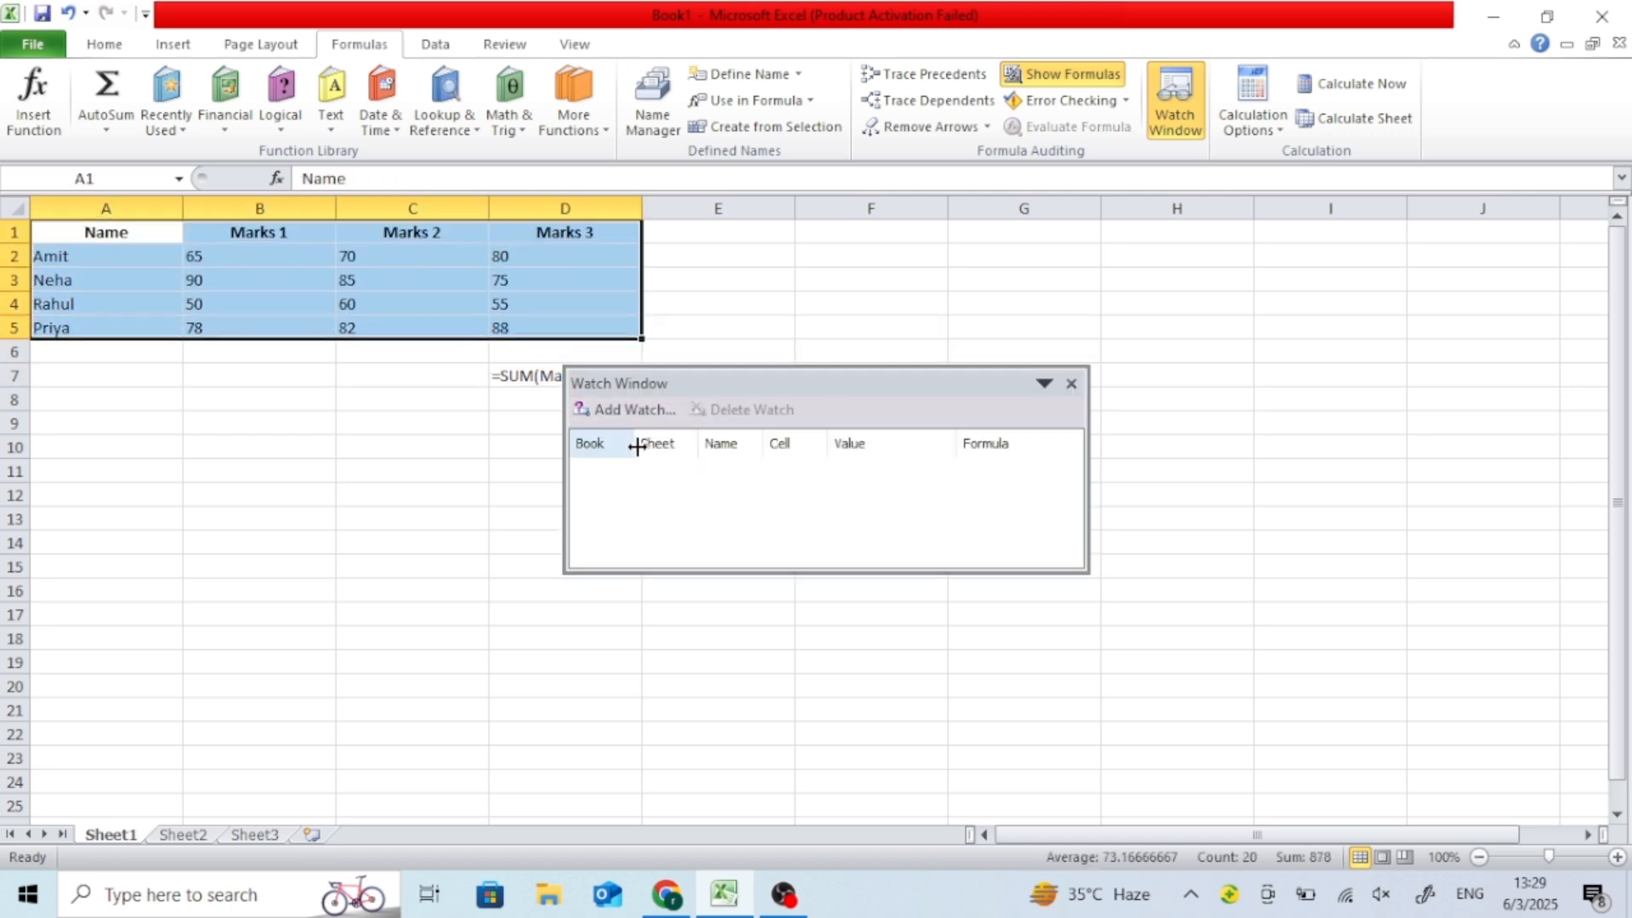
left_click(646, 410)
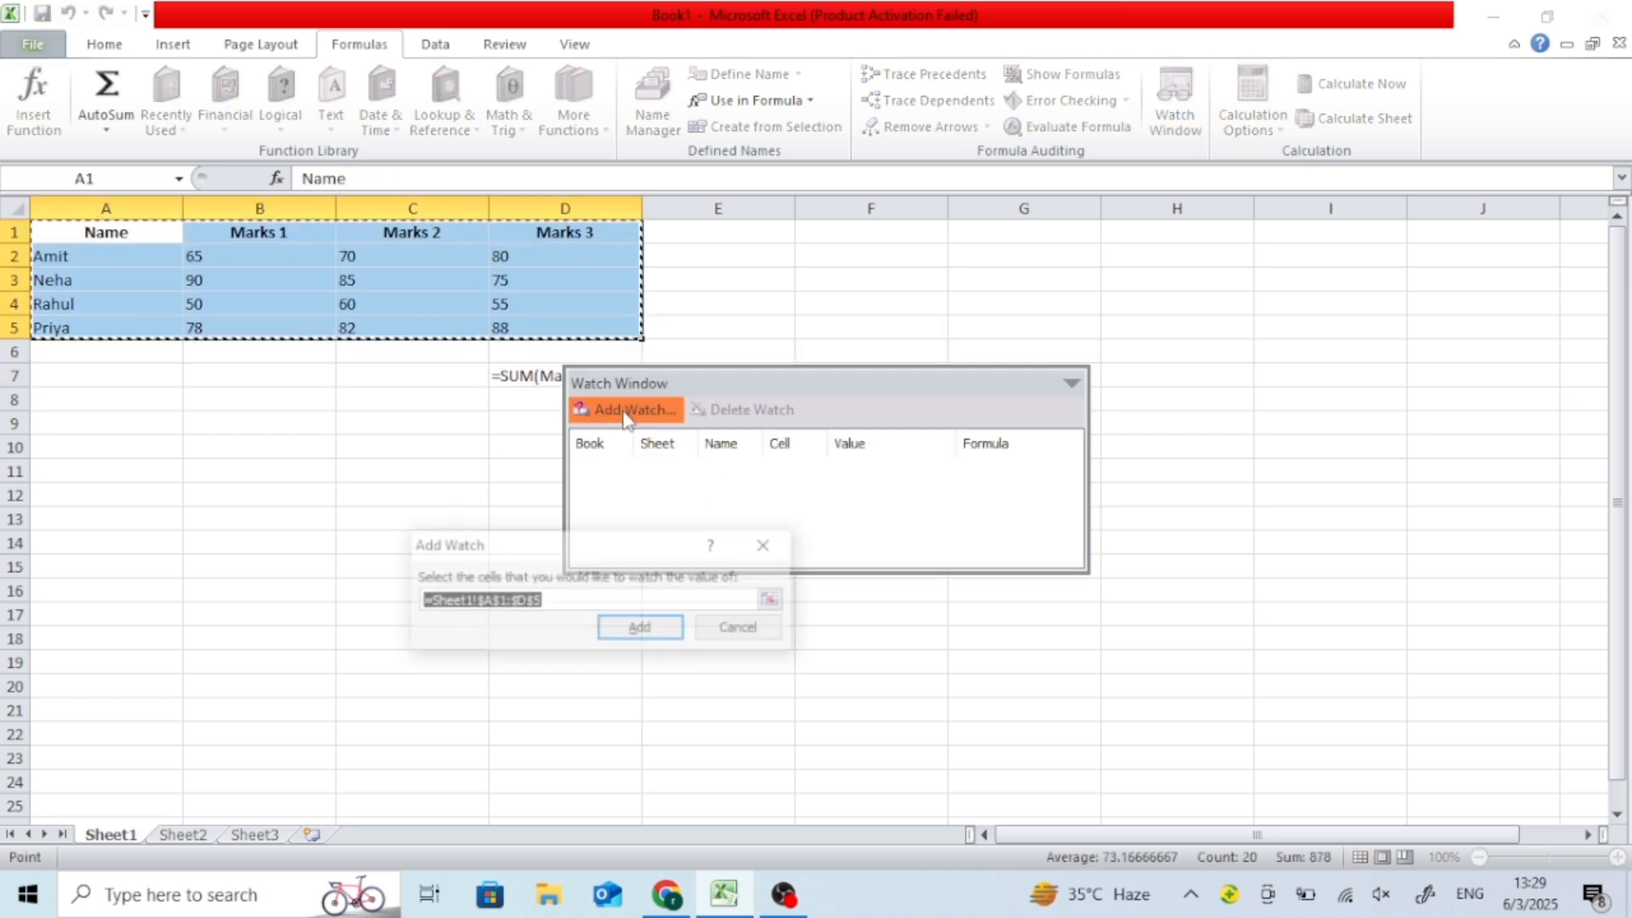
left_click(640, 631)
scroll(1075, 499, "down", 5)
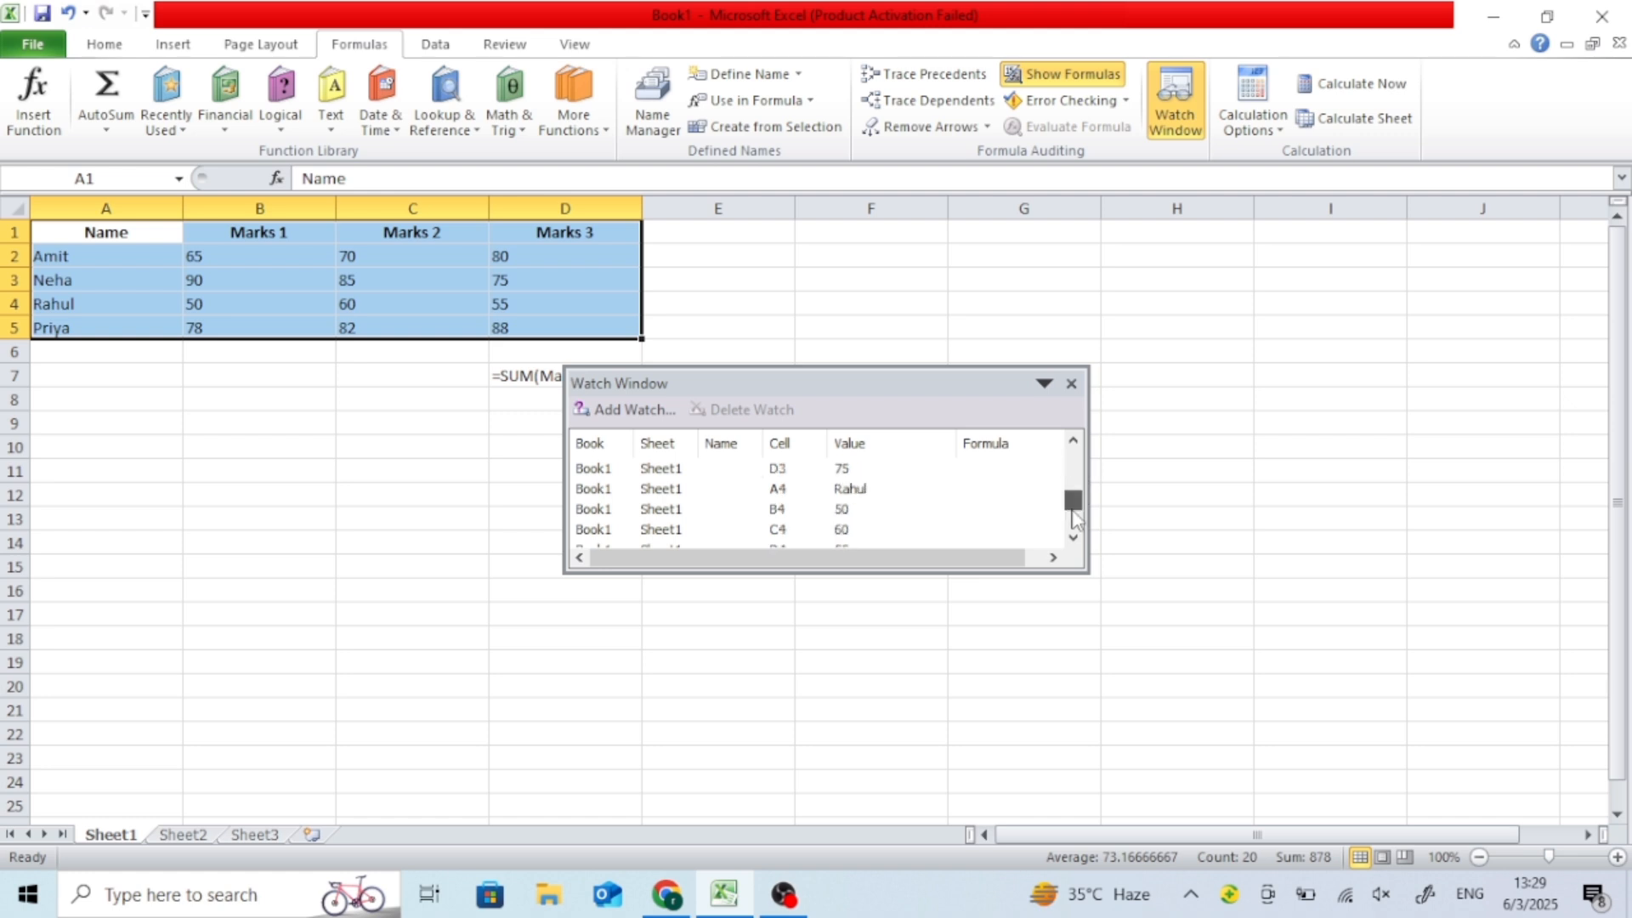
left_click(1075, 390)
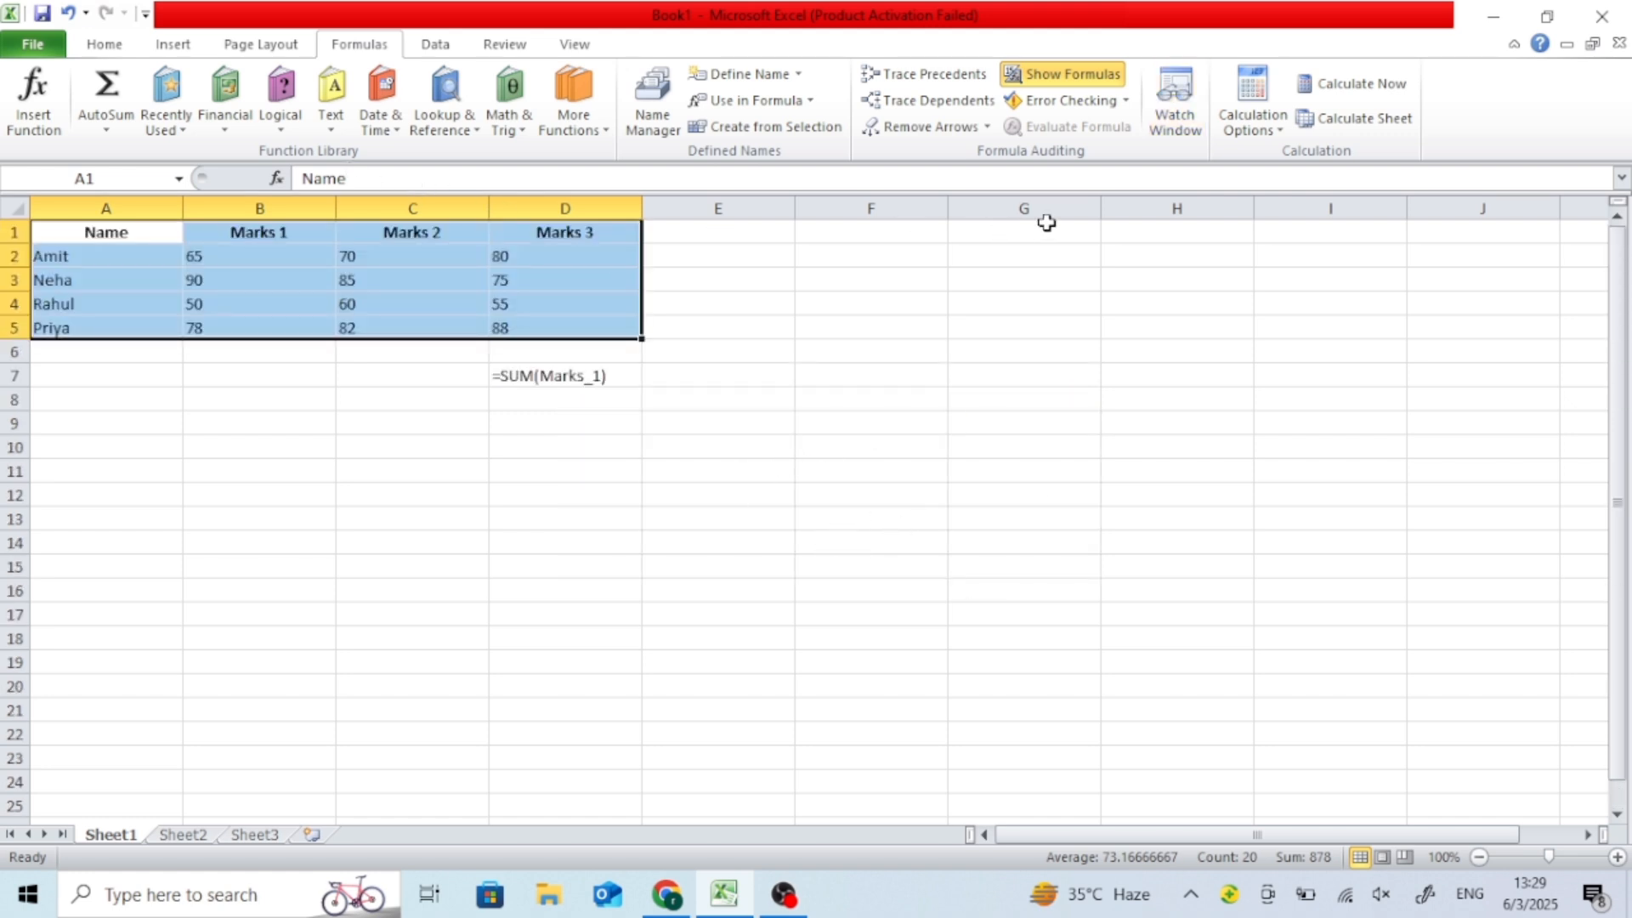
Step: Reopen the Watch Window from a distant part of the sheet, look through the watched marks table cells, and close it
left_click(861, 561)
scroll(1513, 697, "down", 13)
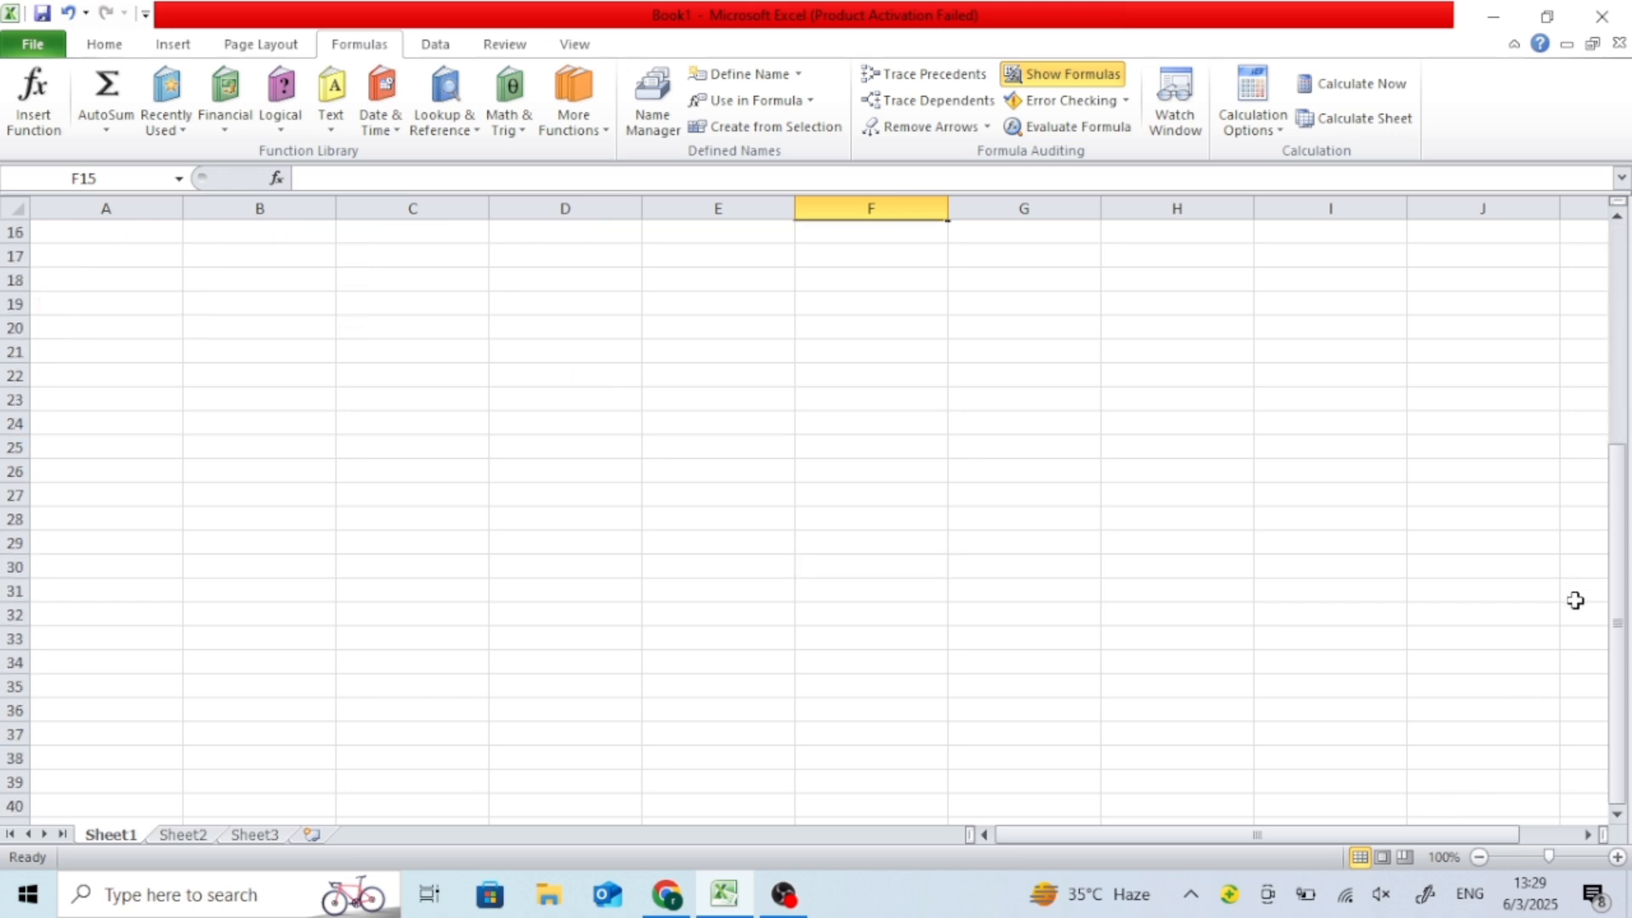
left_click(1156, 134)
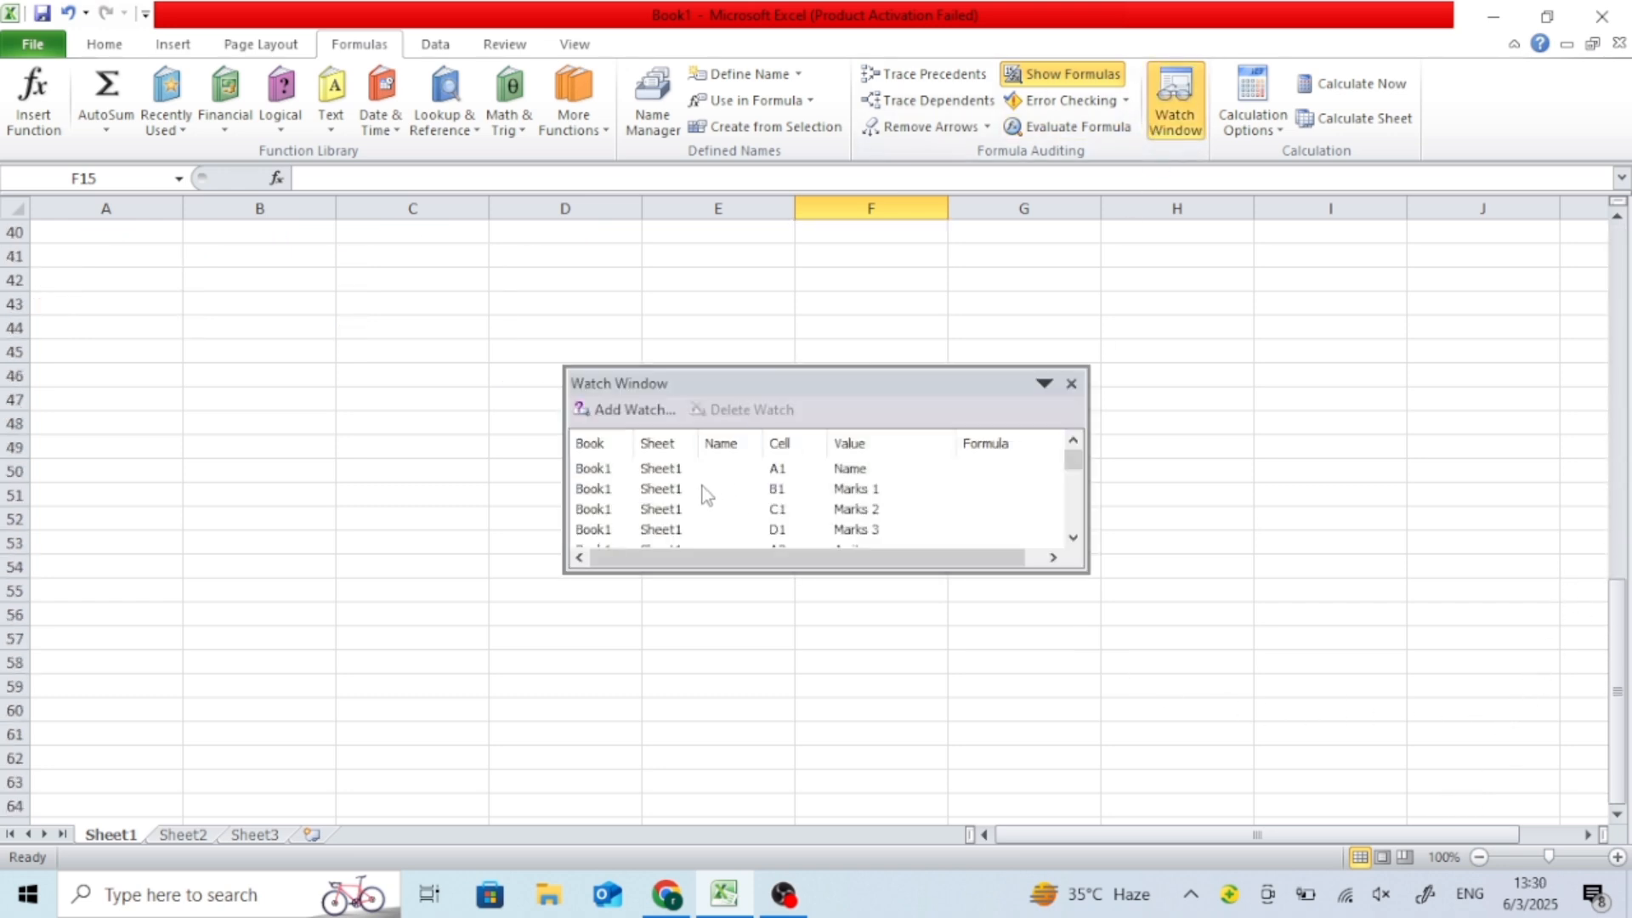
left_click(687, 467)
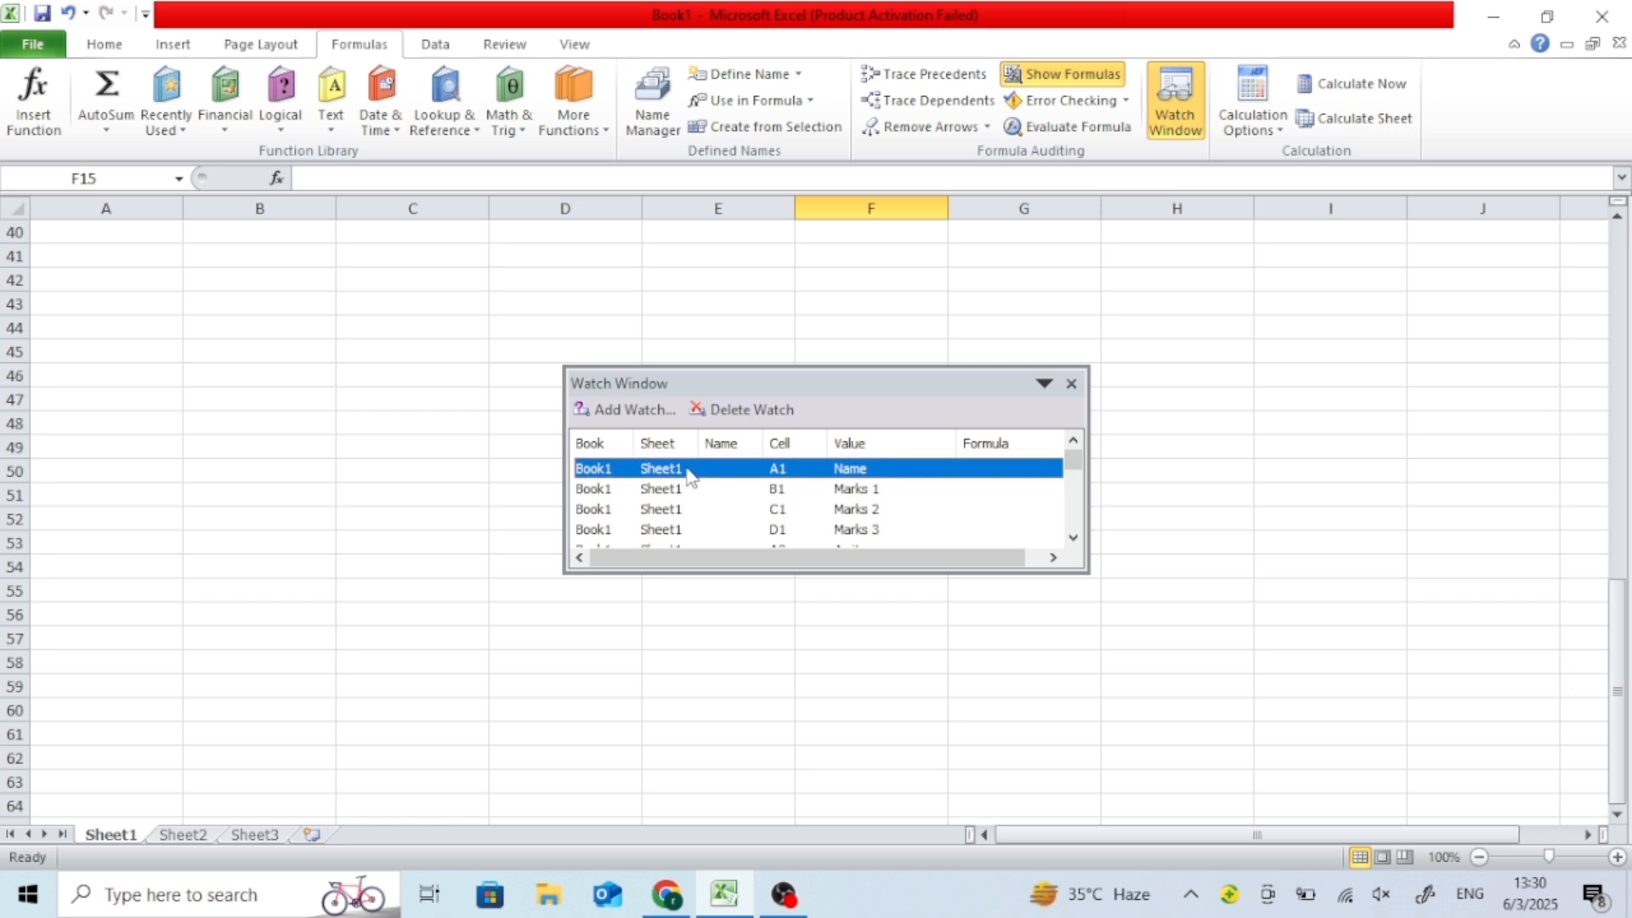
scroll(1002, 507, "down", 2)
scroll(1002, 507, "down", 4)
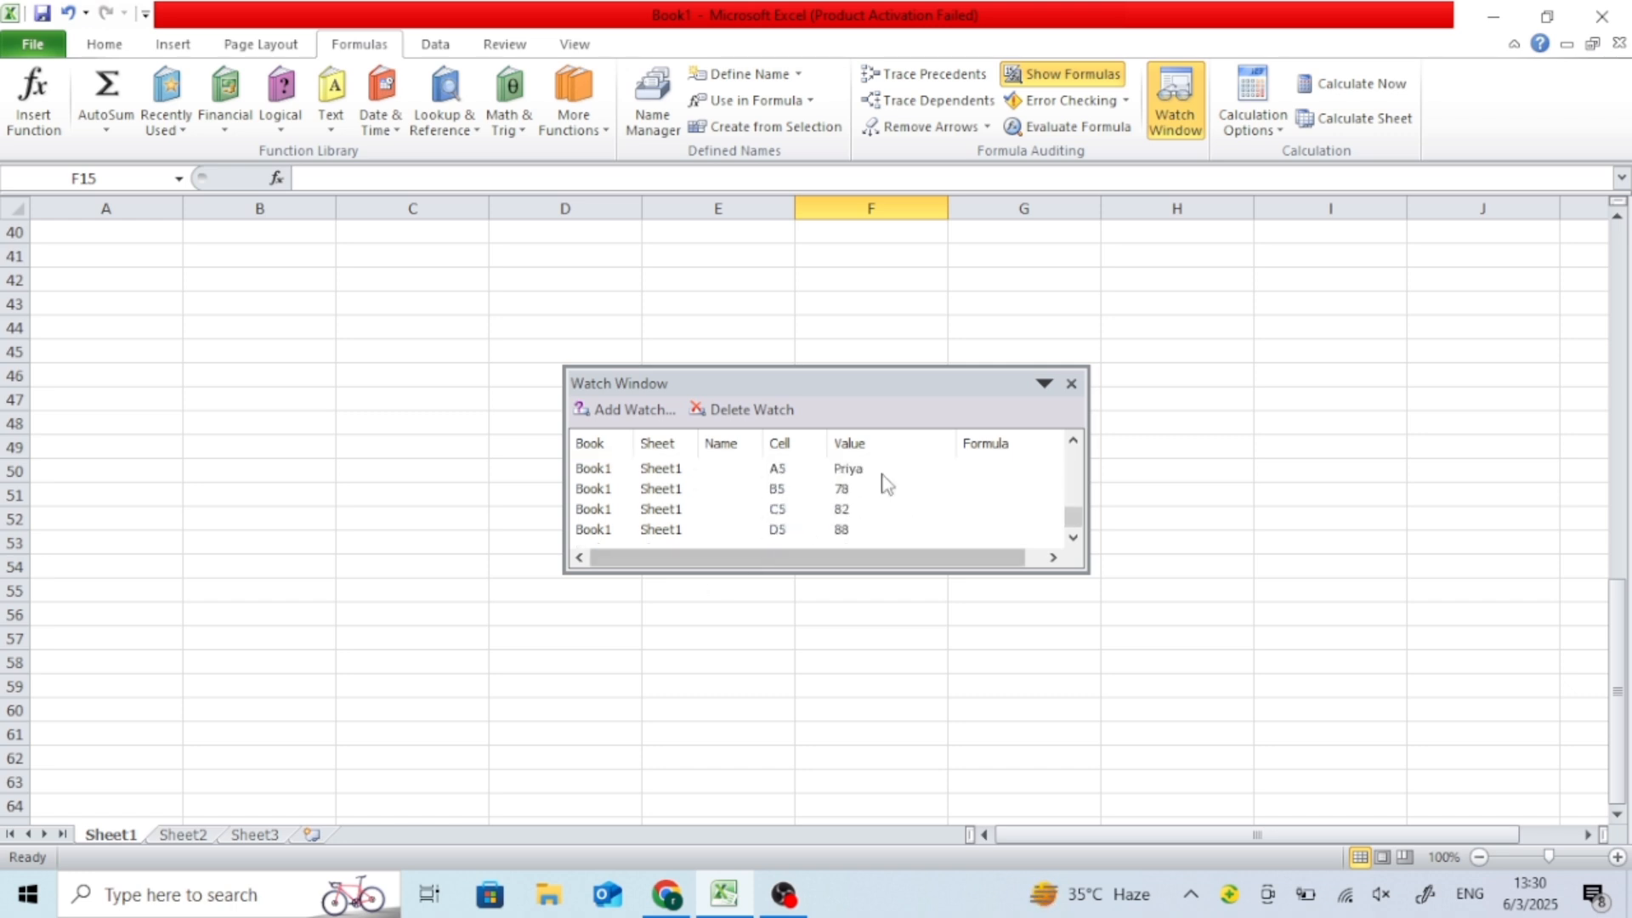
scroll(808, 497, "up", 6)
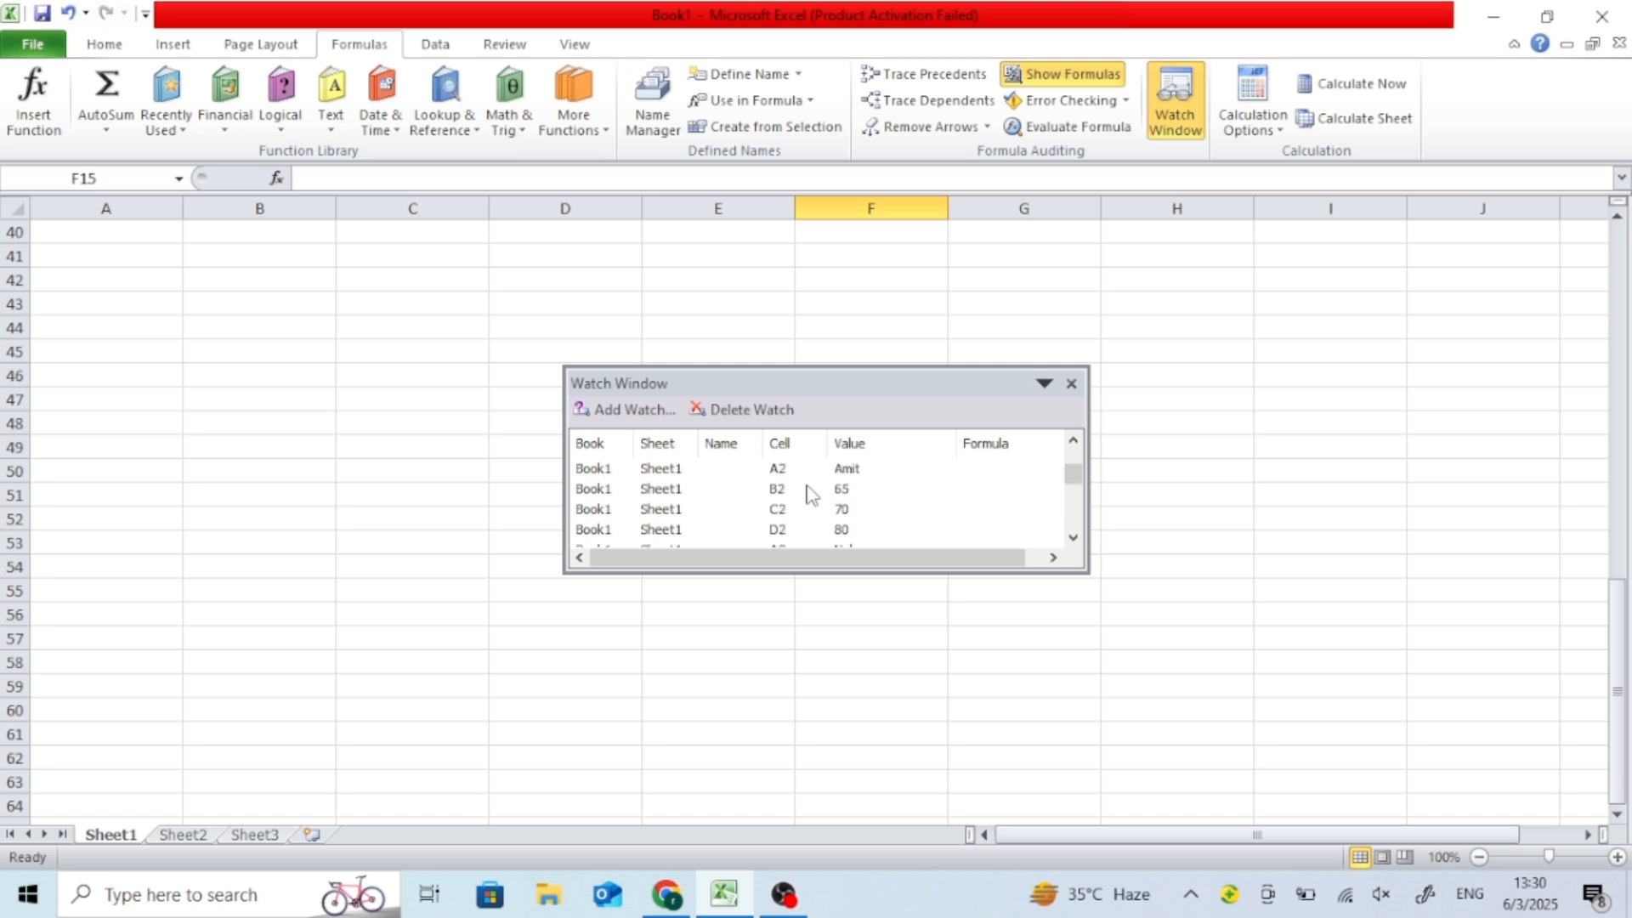
left_click(693, 489)
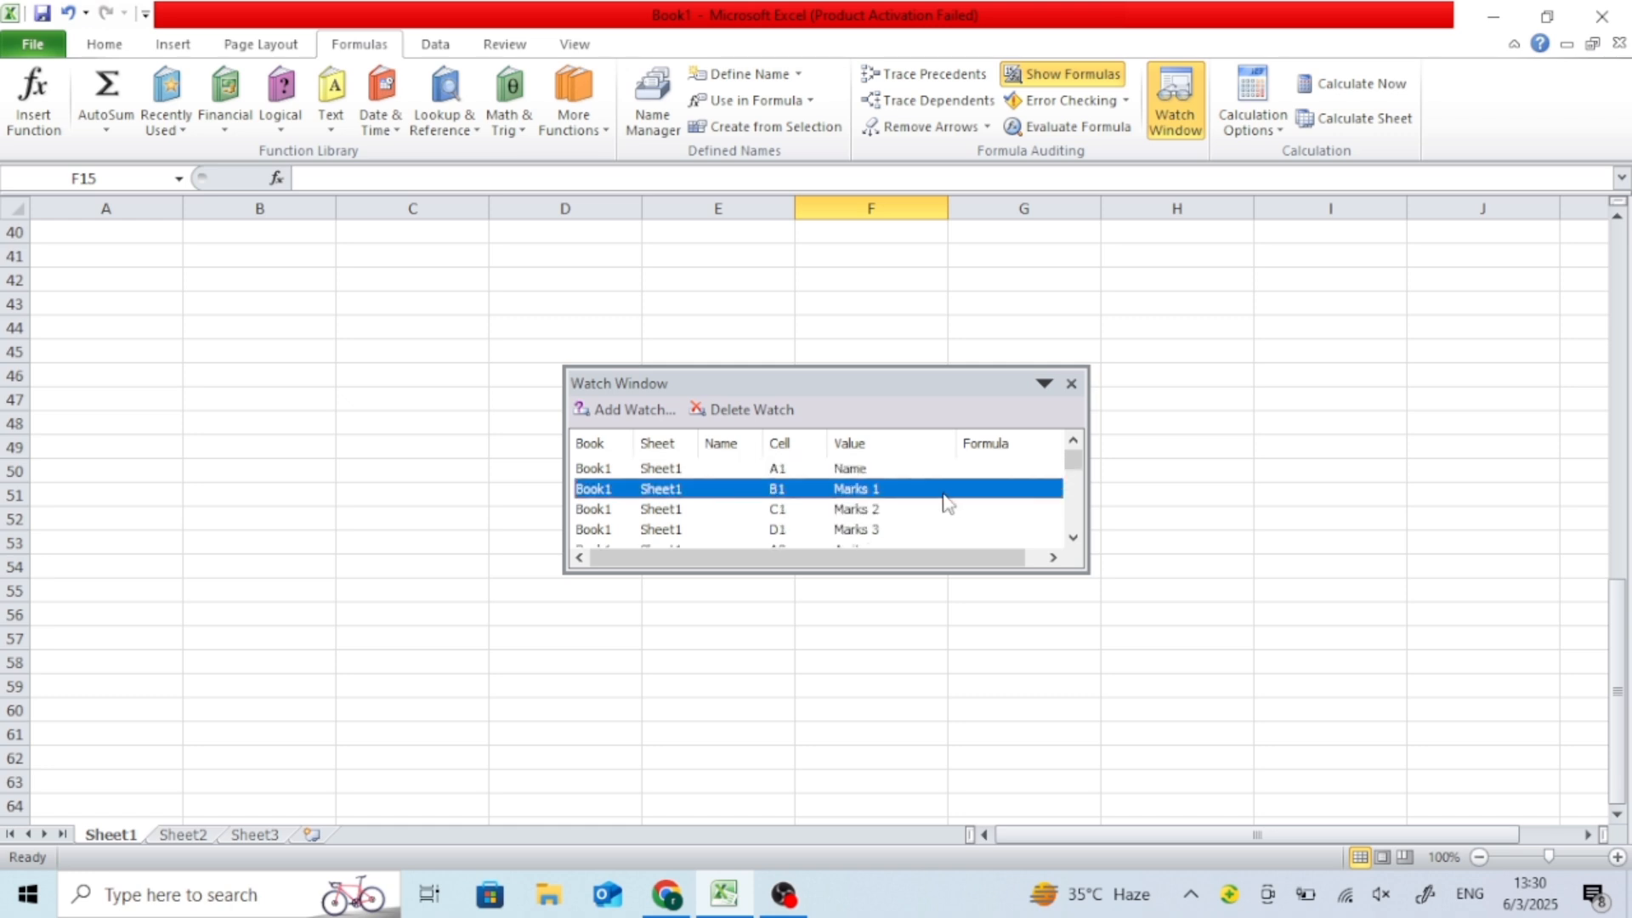
left_click(861, 510)
scroll(854, 514, "down", 2)
left_click(851, 511)
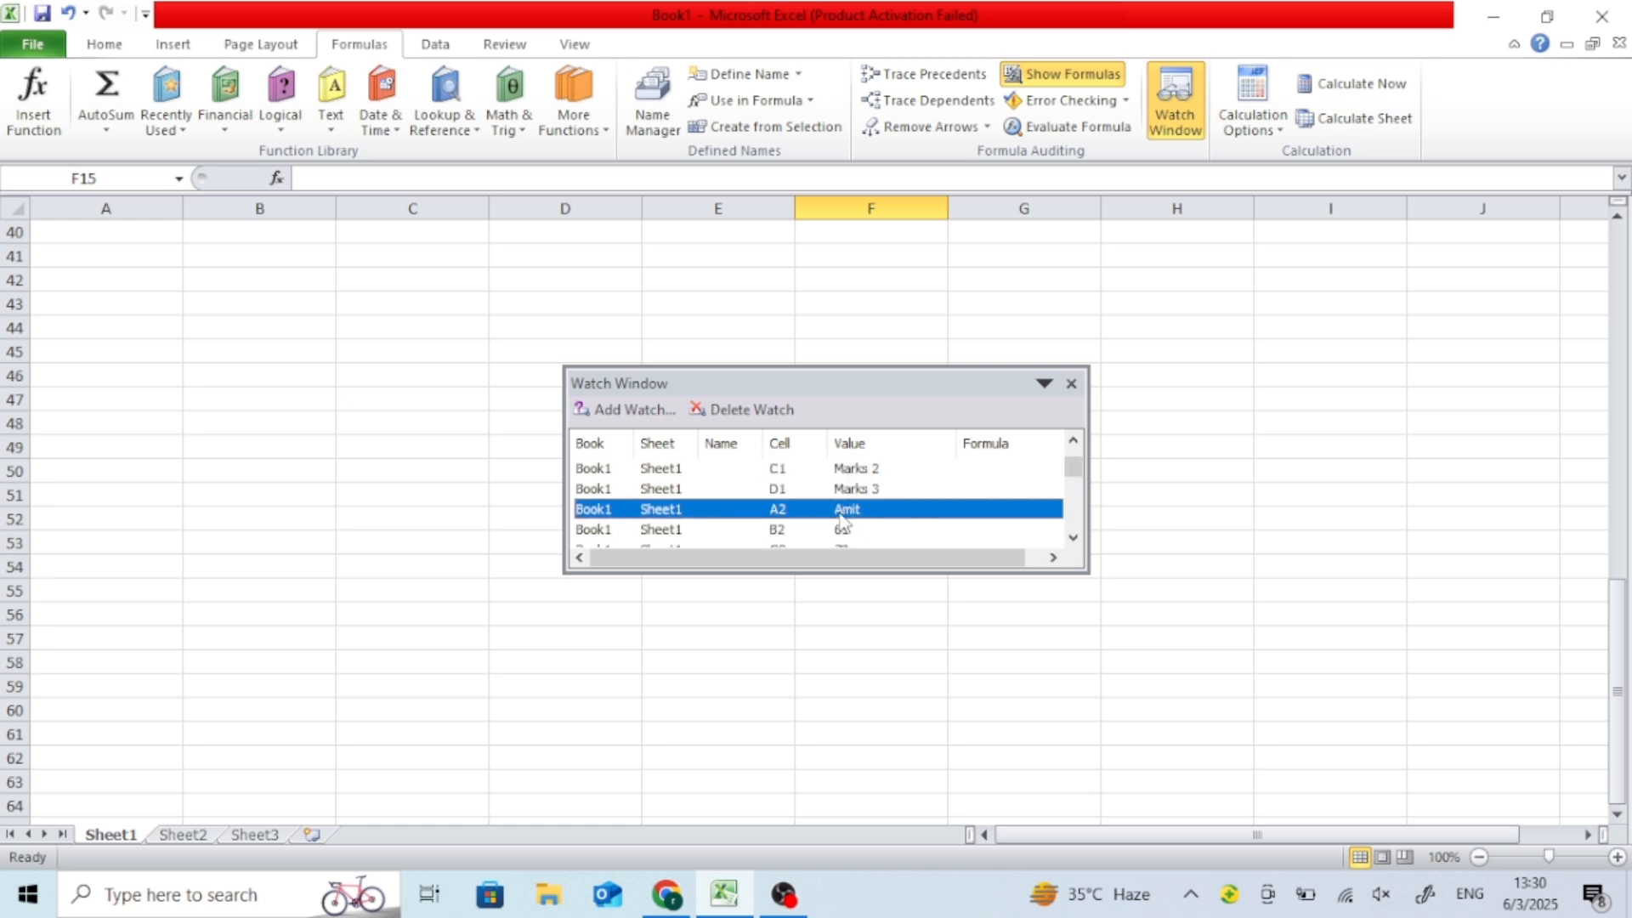
scroll(842, 523, "down", 2)
left_click(823, 513)
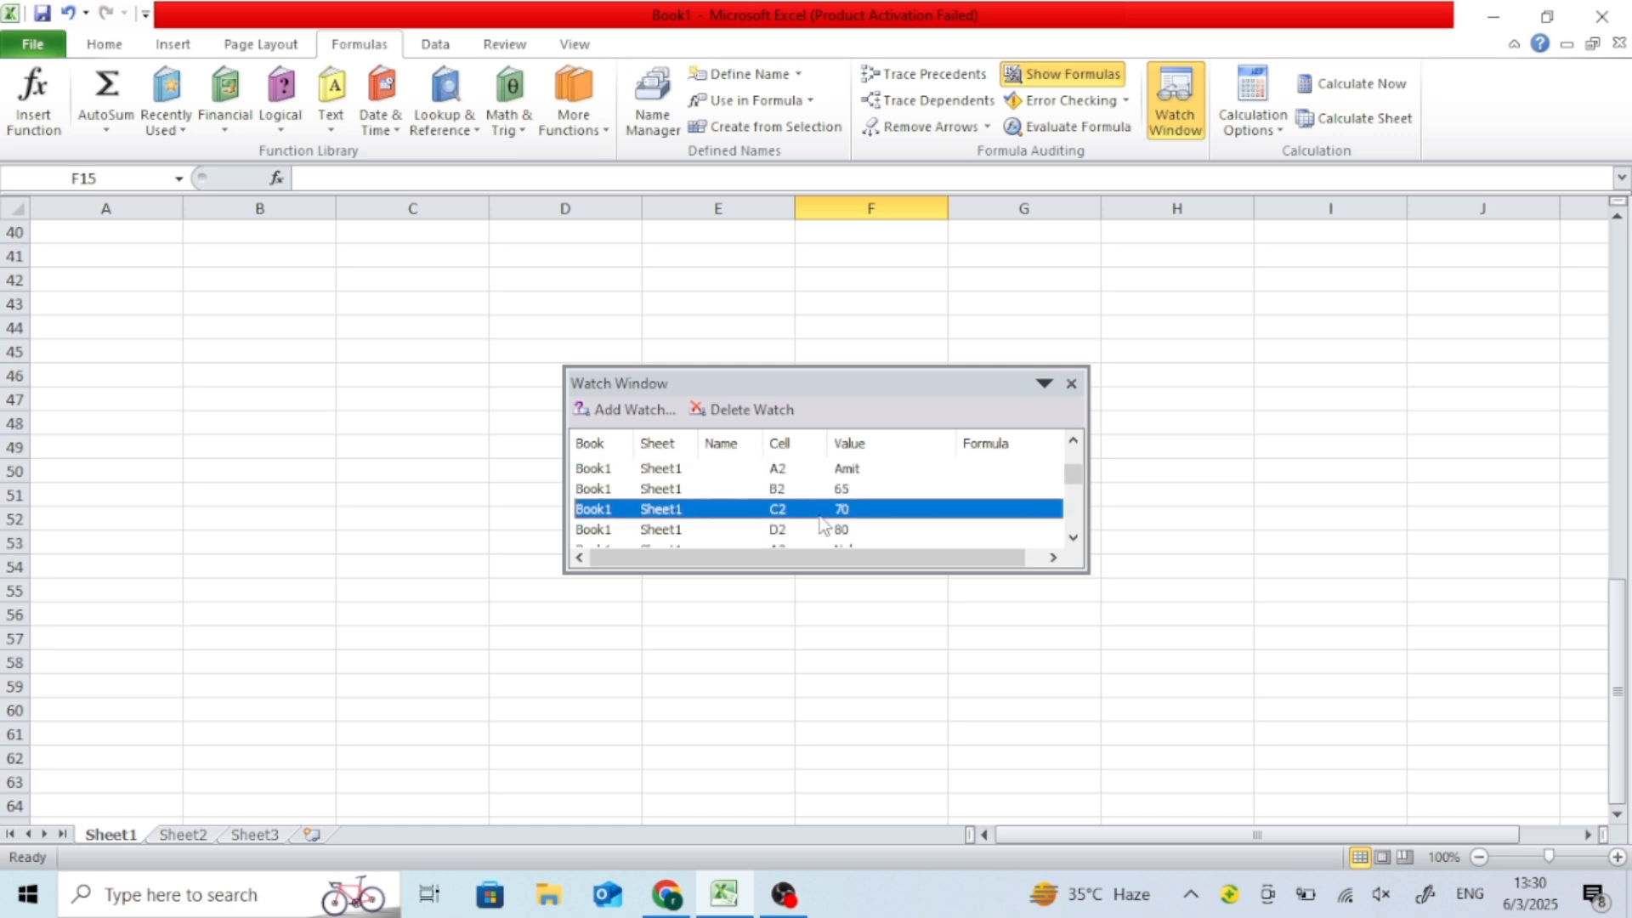
left_click(1071, 384)
Step: Turn off Show Formulas so the sheet with the marks table displays results instead of formulas
scroll(912, 365, "up", 2)
scroll(313, 477, "up", 11)
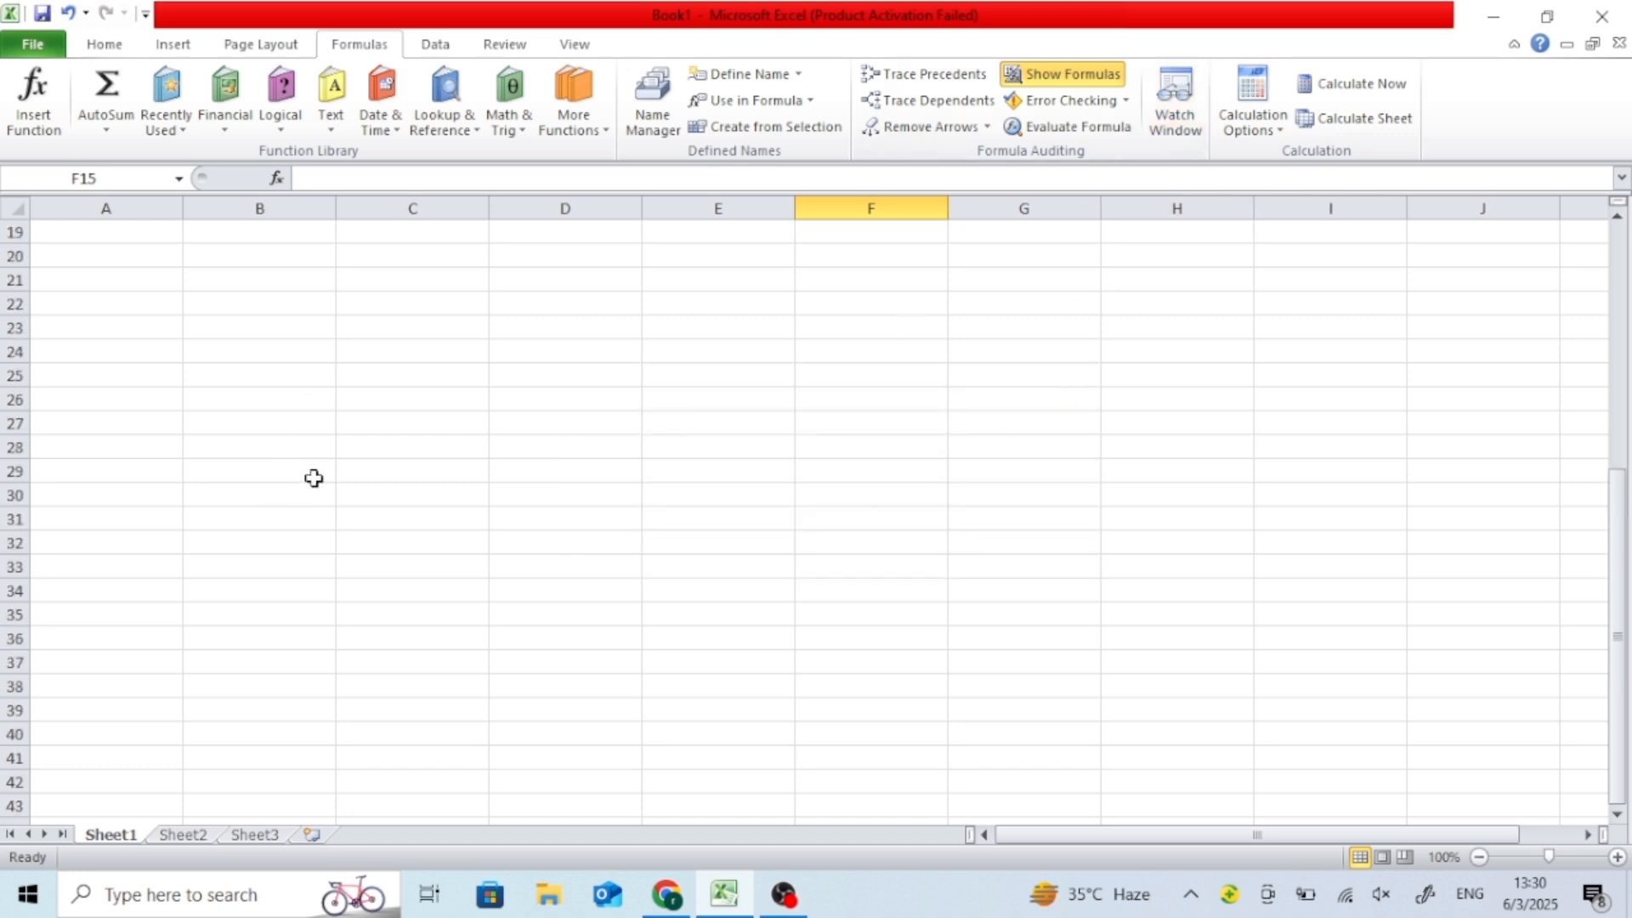
left_click_drag(54, 233, 564, 393)
left_click(491, 467)
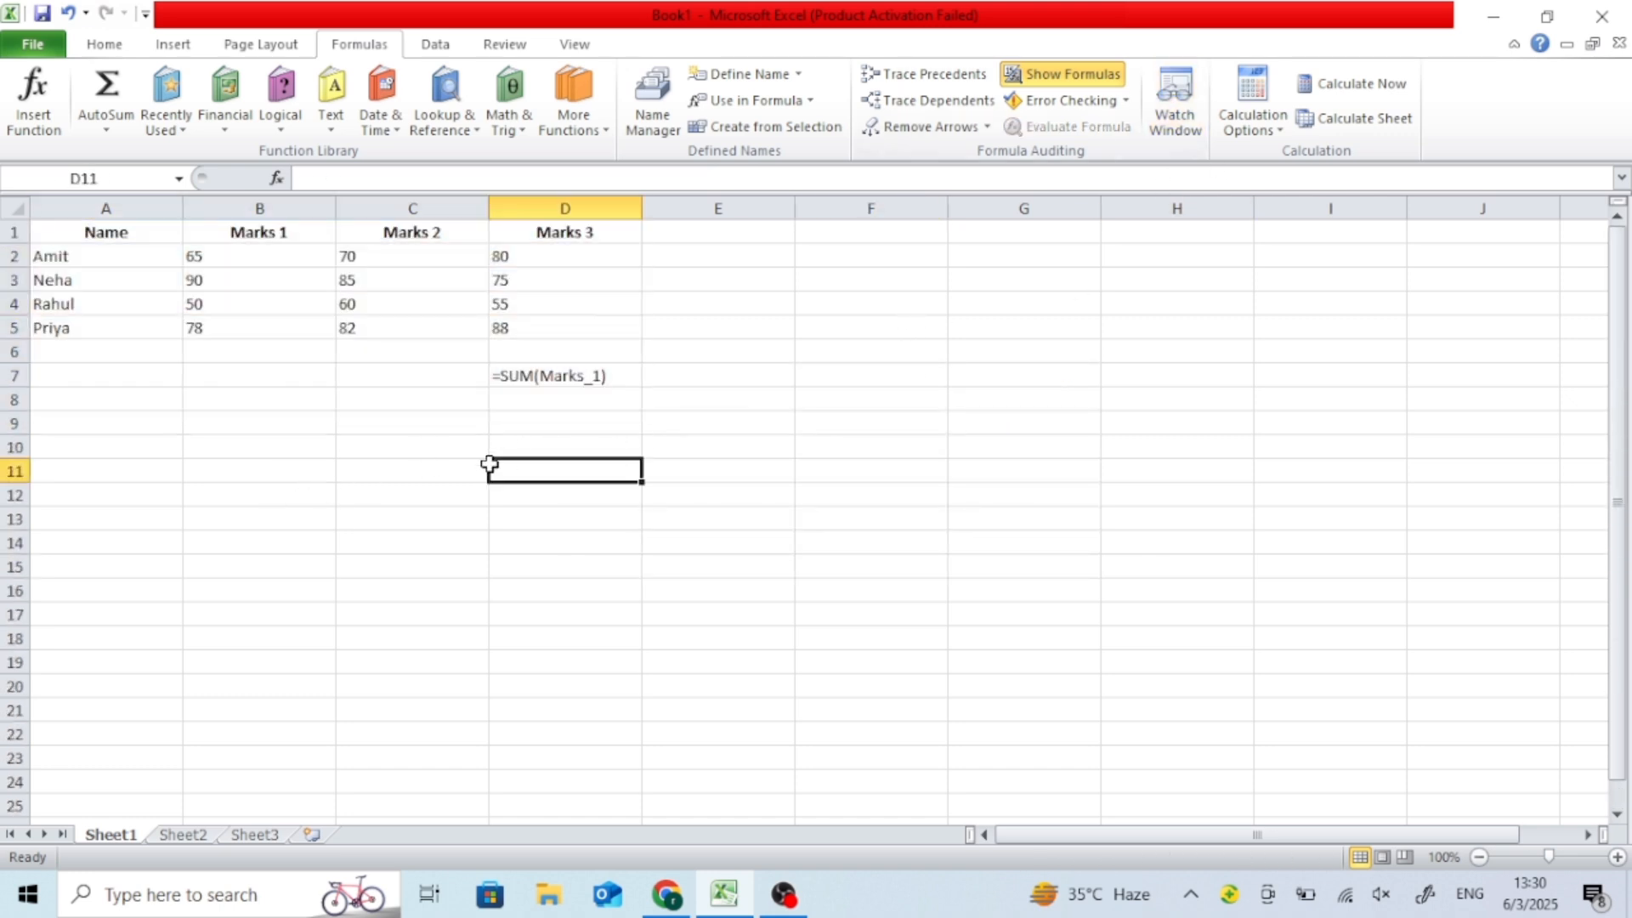
left_click(1050, 77)
left_click_drag(82, 238, 222, 324)
left_click(41, 311)
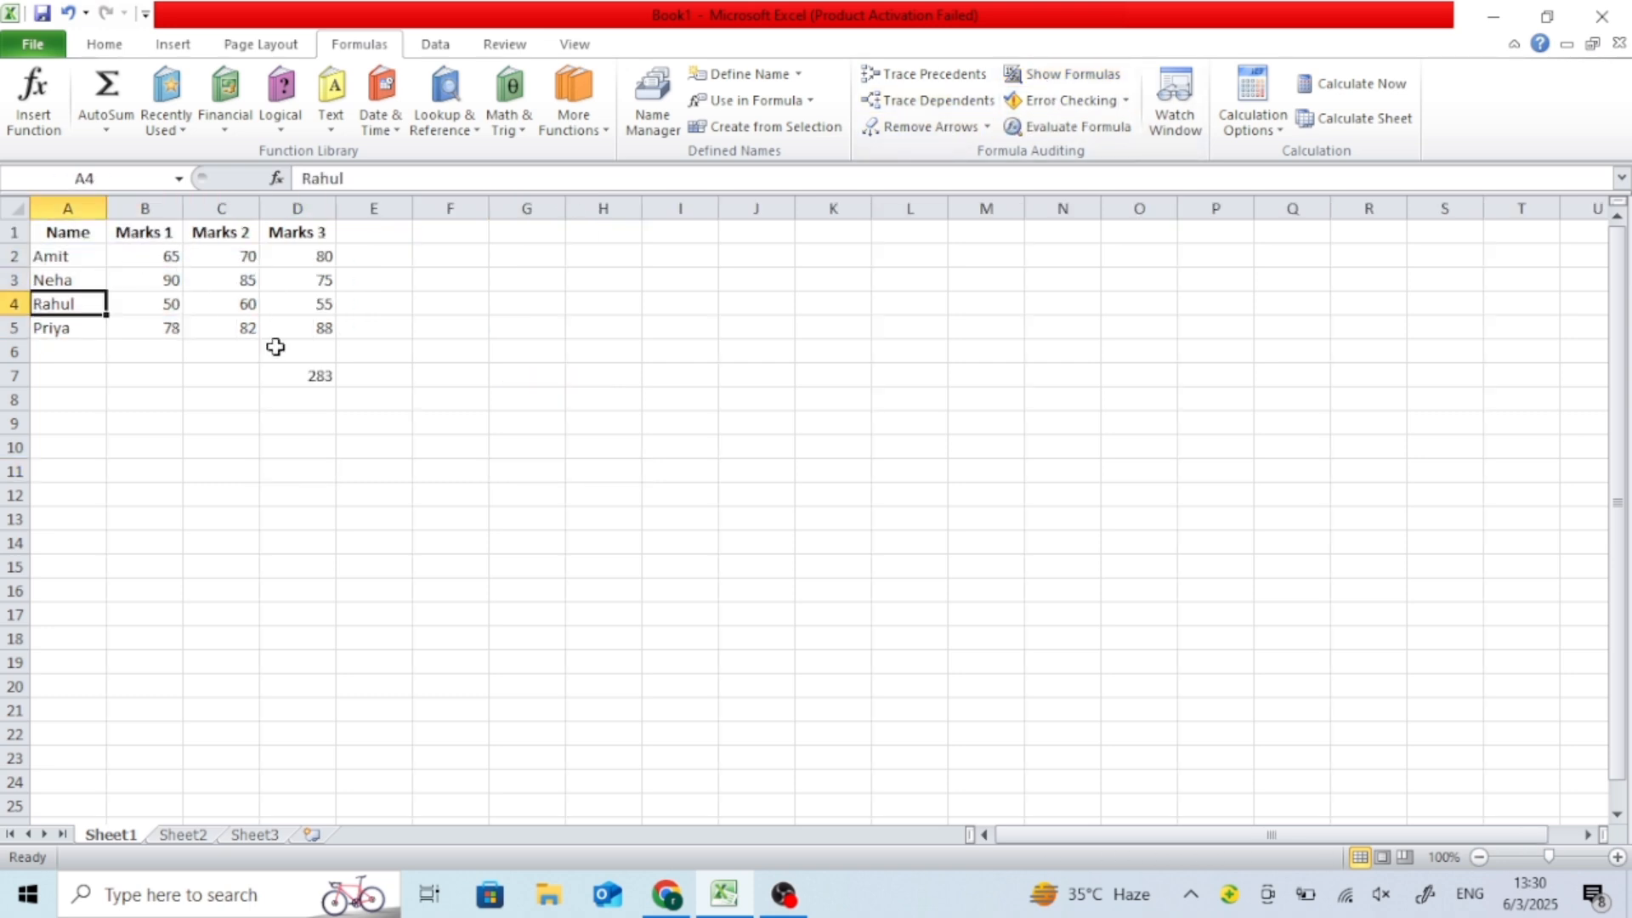
Step: Select the SUM cell D7, reopen the Watch Window and delete every watch on the marks table, A1:D5, one by one
left_click(299, 376)
left_click(1176, 119)
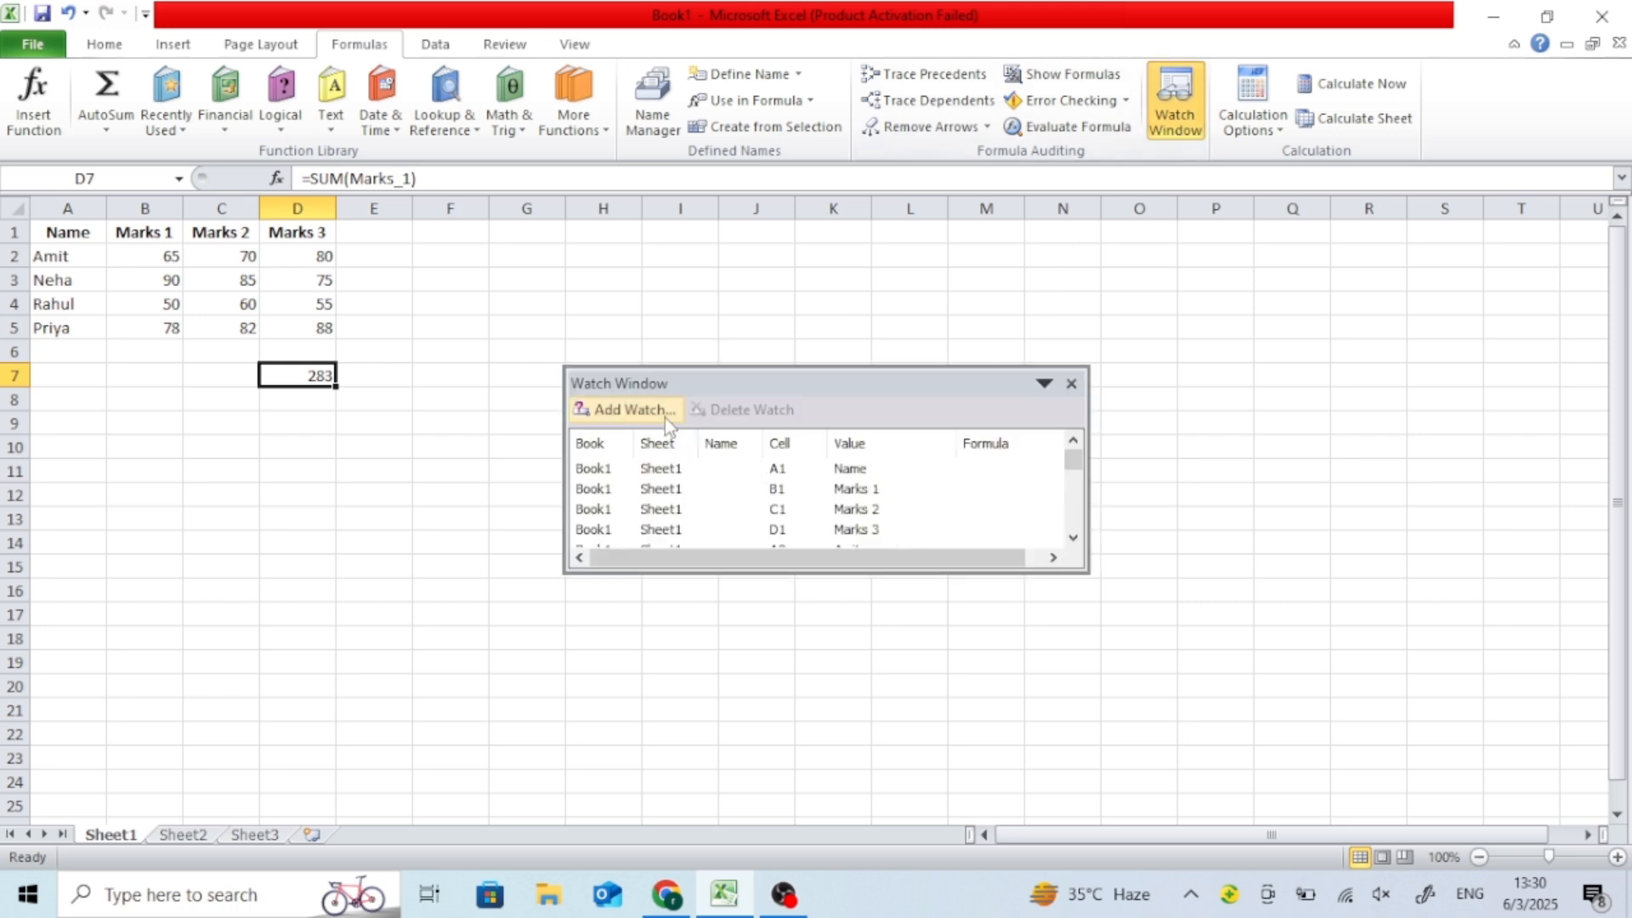
left_click(676, 468)
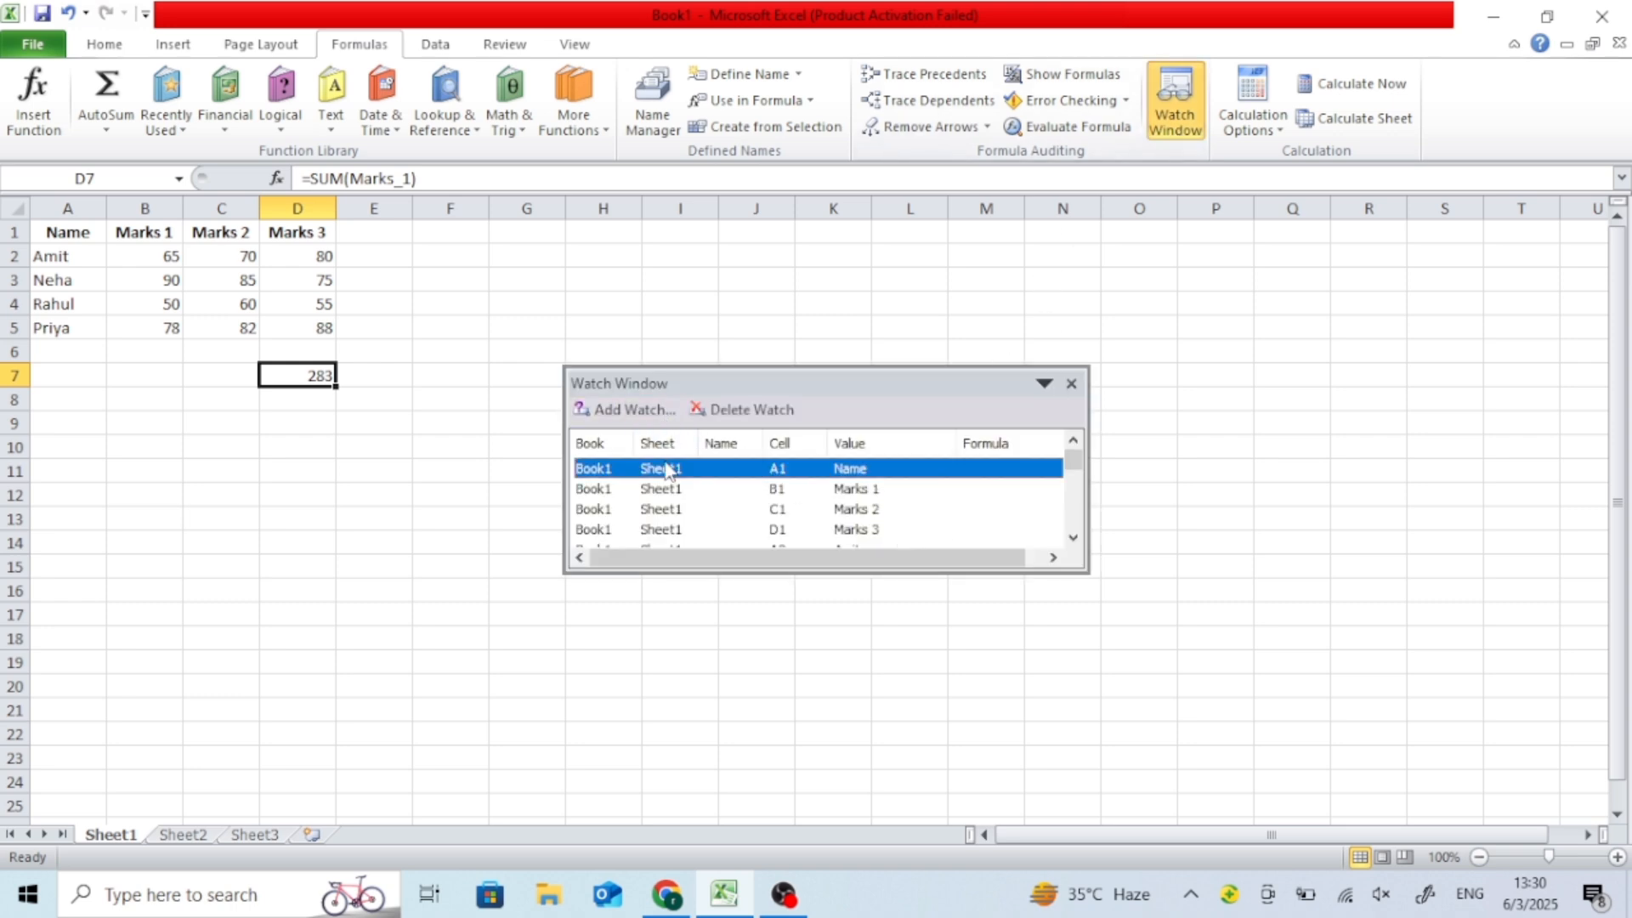
left_click(770, 411)
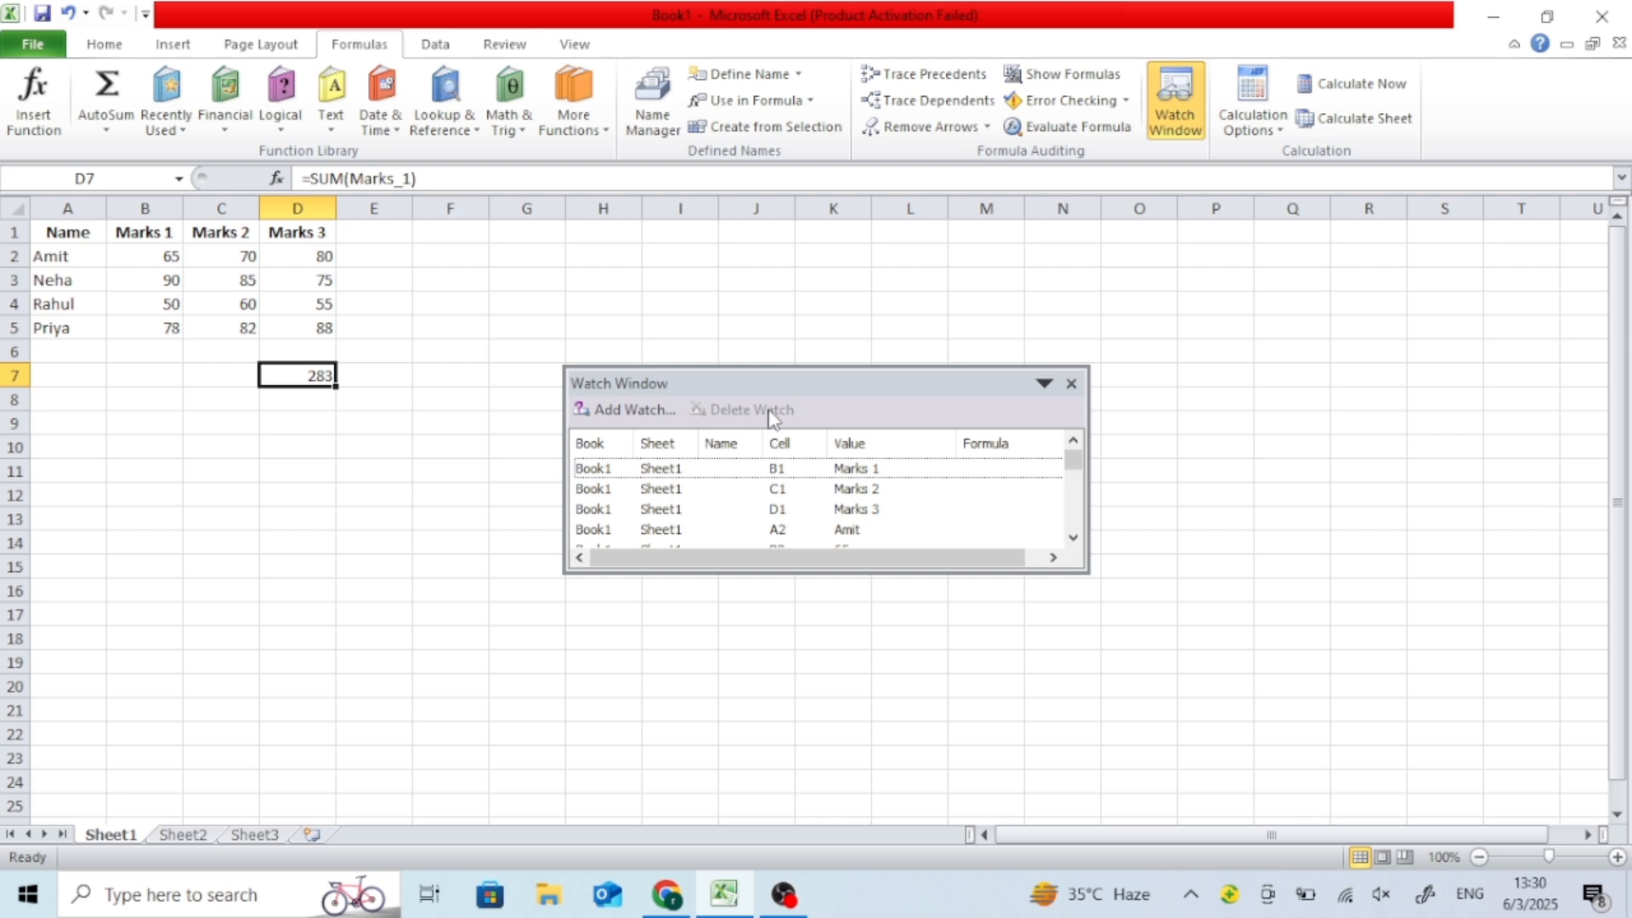
left_click(764, 473)
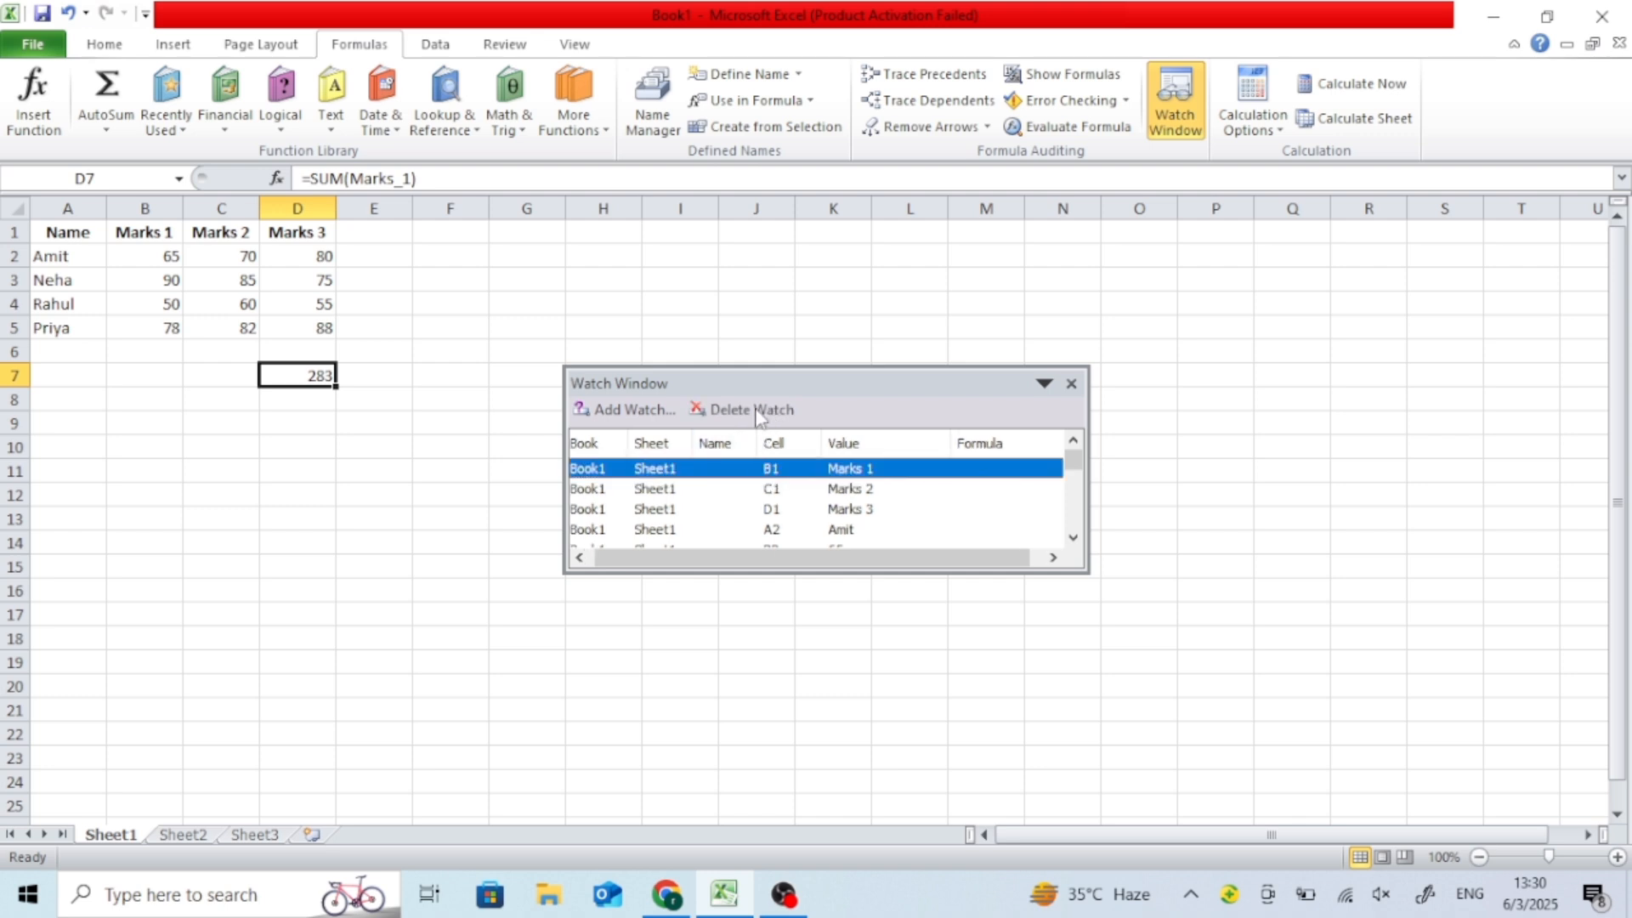
left_click(763, 411)
left_click(727, 473)
left_click(762, 410)
left_click(736, 473)
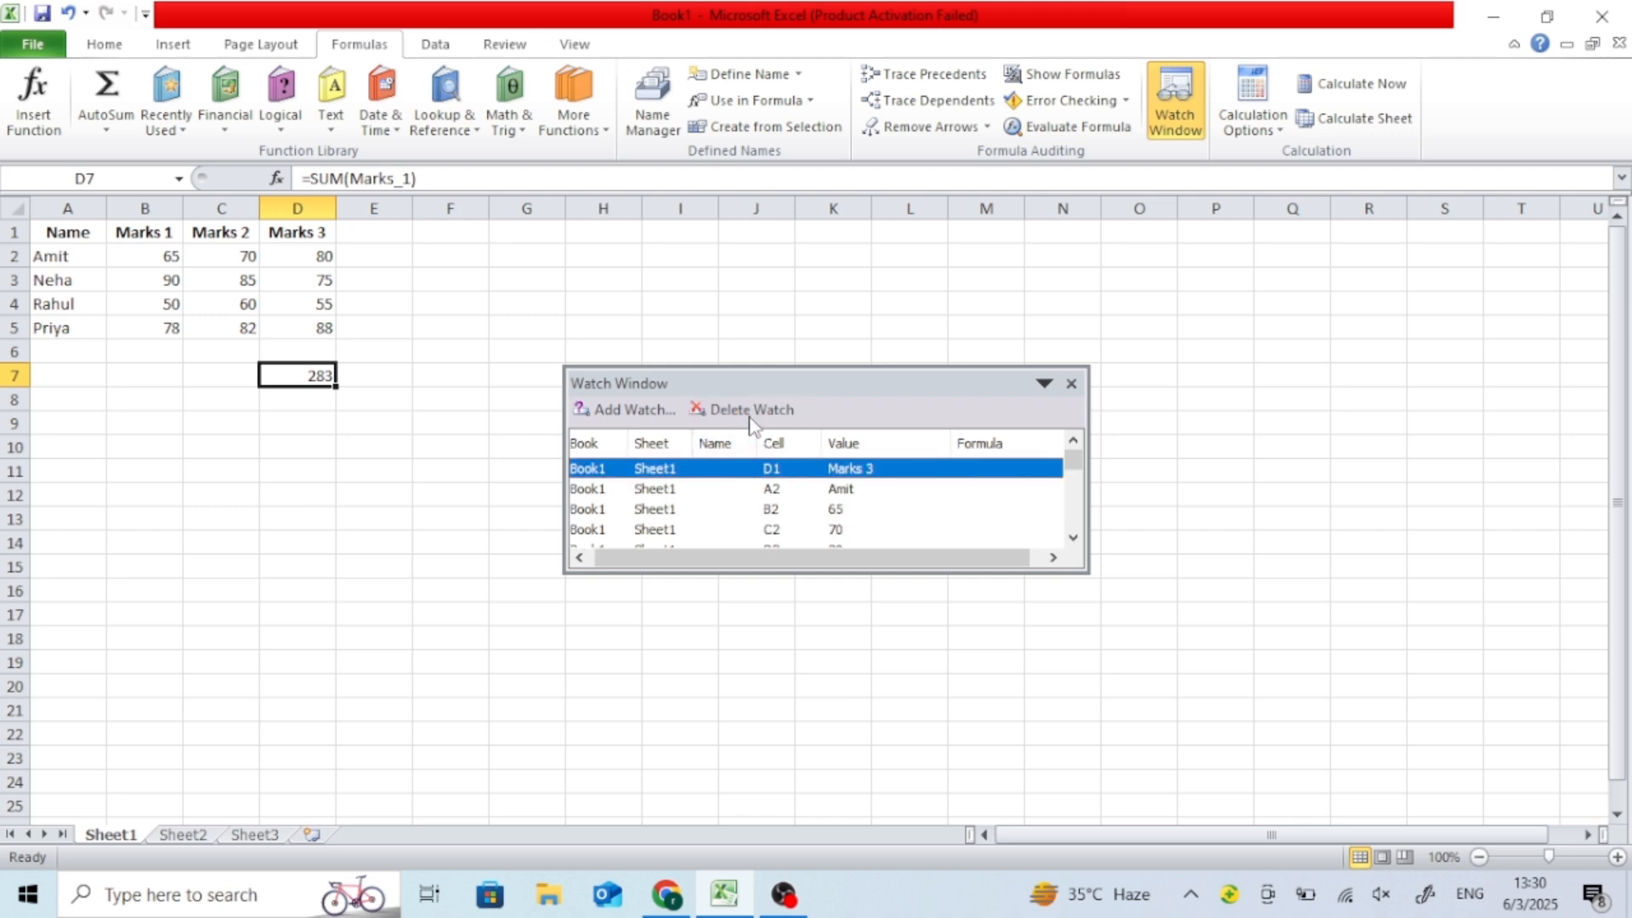
left_click(756, 410)
left_click(730, 473)
left_click(760, 411)
left_click(725, 471)
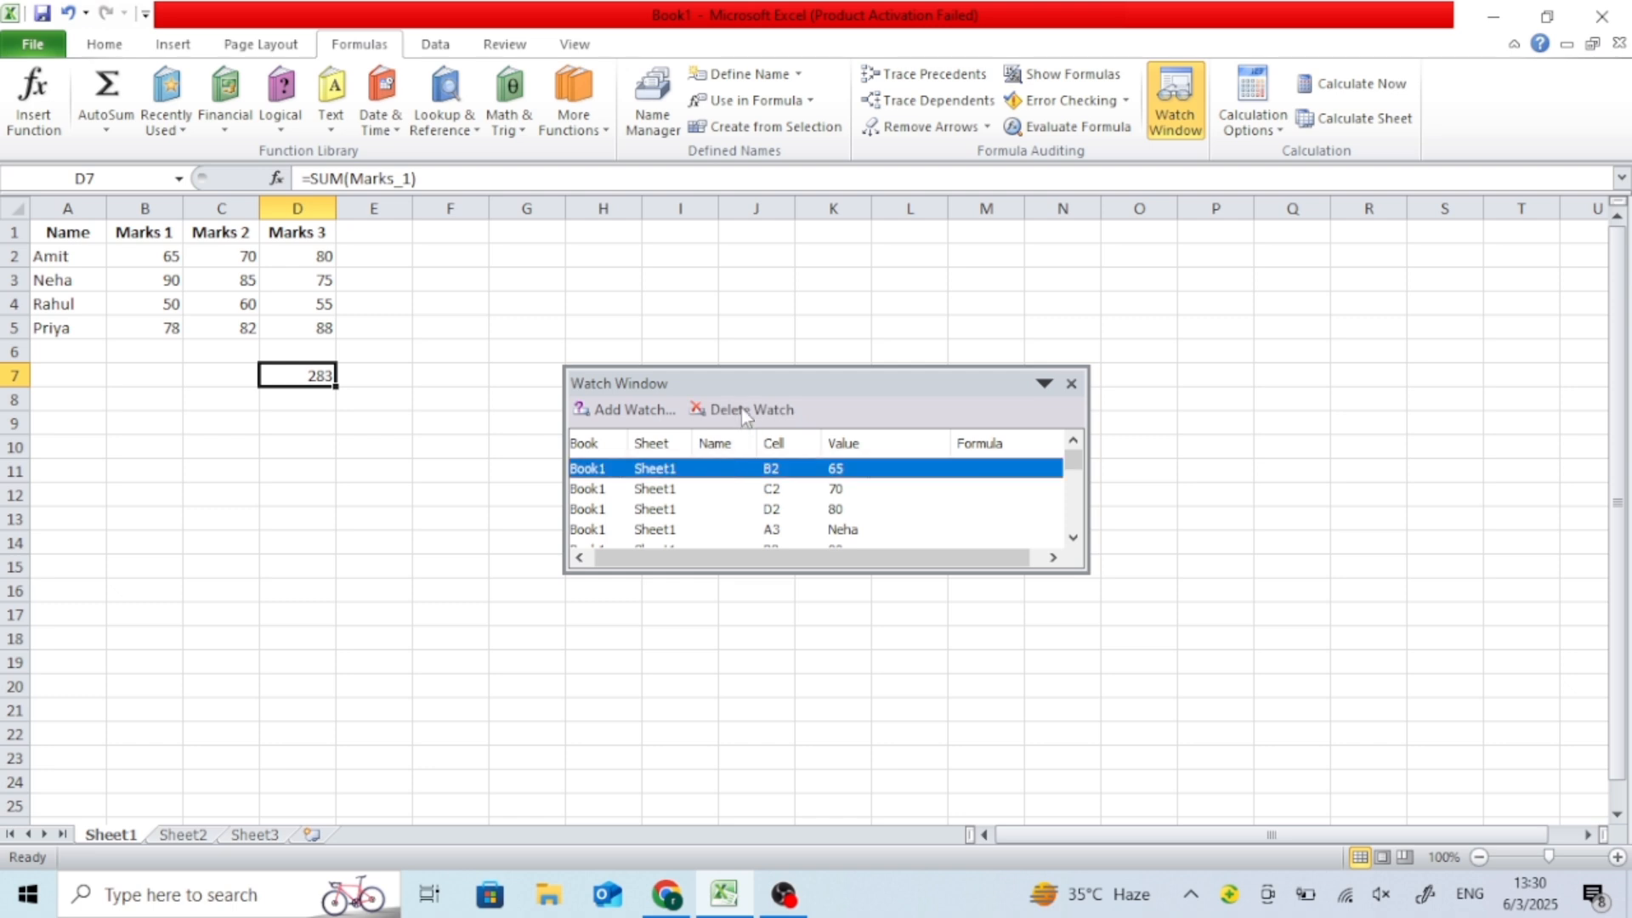
left_click(756, 411)
left_click(731, 471)
left_click(757, 411)
left_click(737, 473)
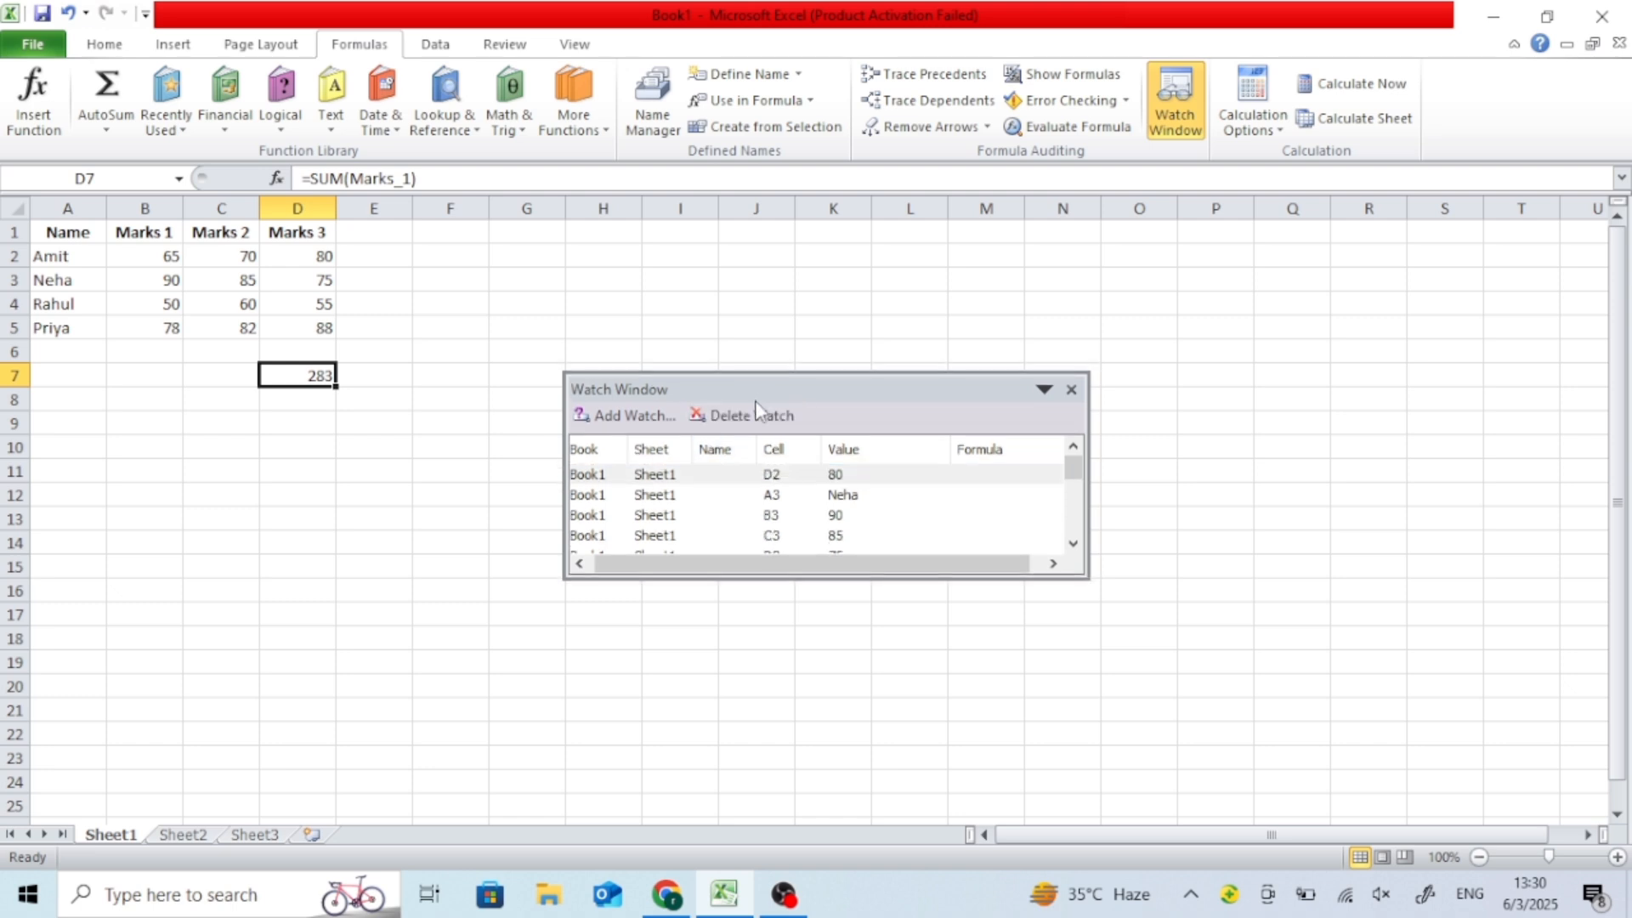
left_click(748, 411)
left_click(736, 473)
left_click(737, 413)
left_click(729, 474)
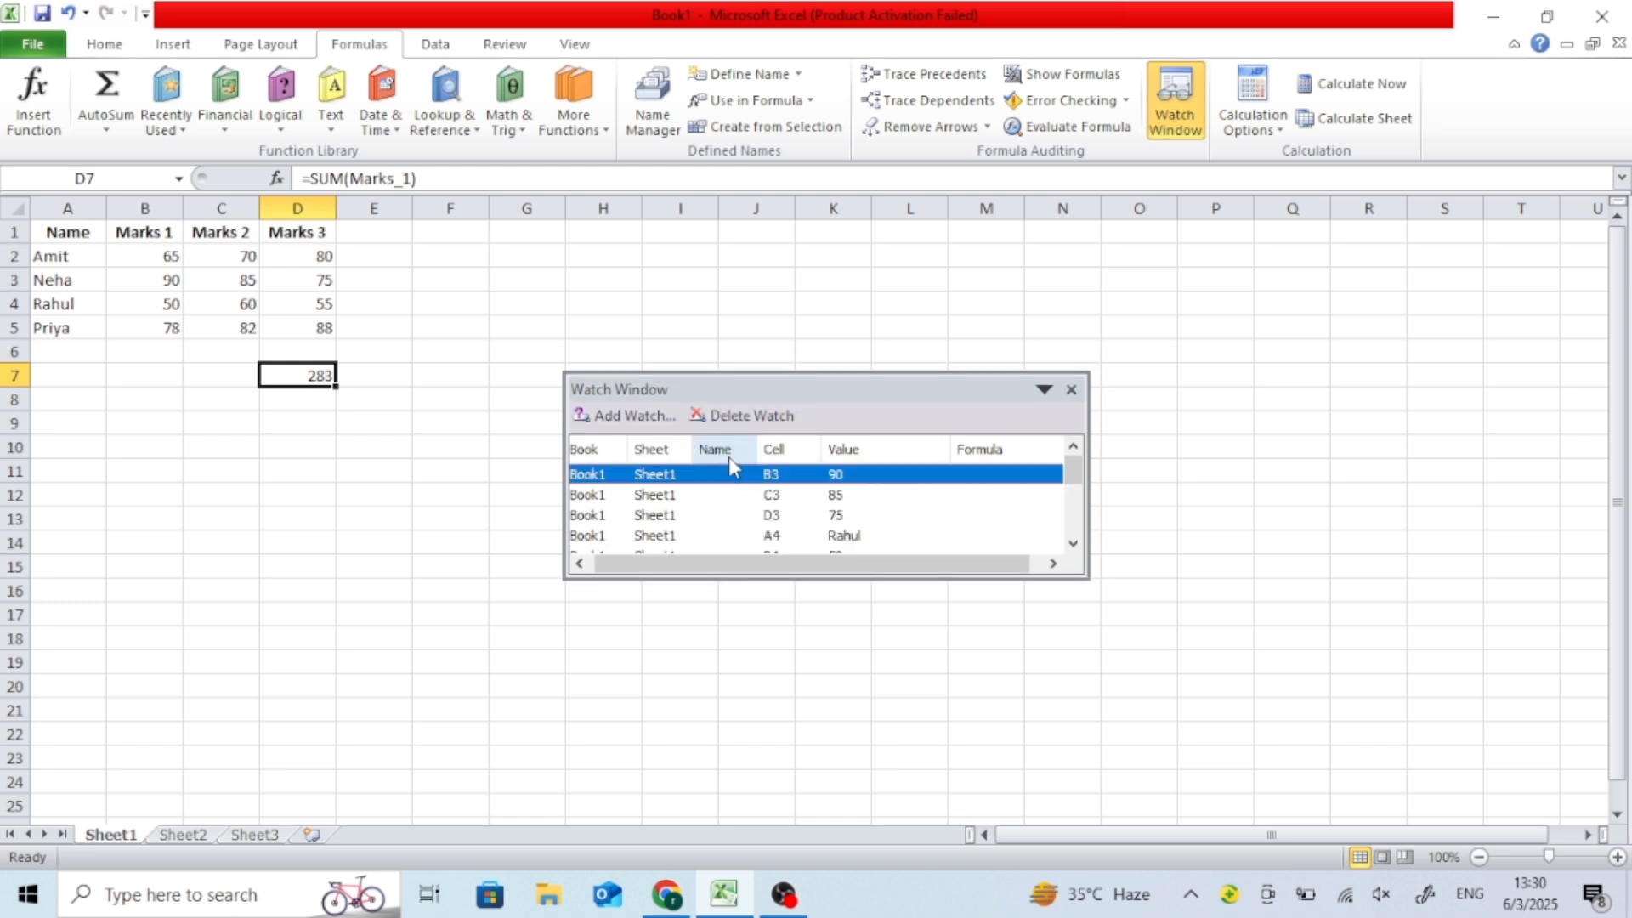
left_click(740, 415)
left_click(733, 473)
left_click(741, 415)
left_click(723, 474)
left_click(739, 415)
left_click(731, 495)
left_click(748, 415)
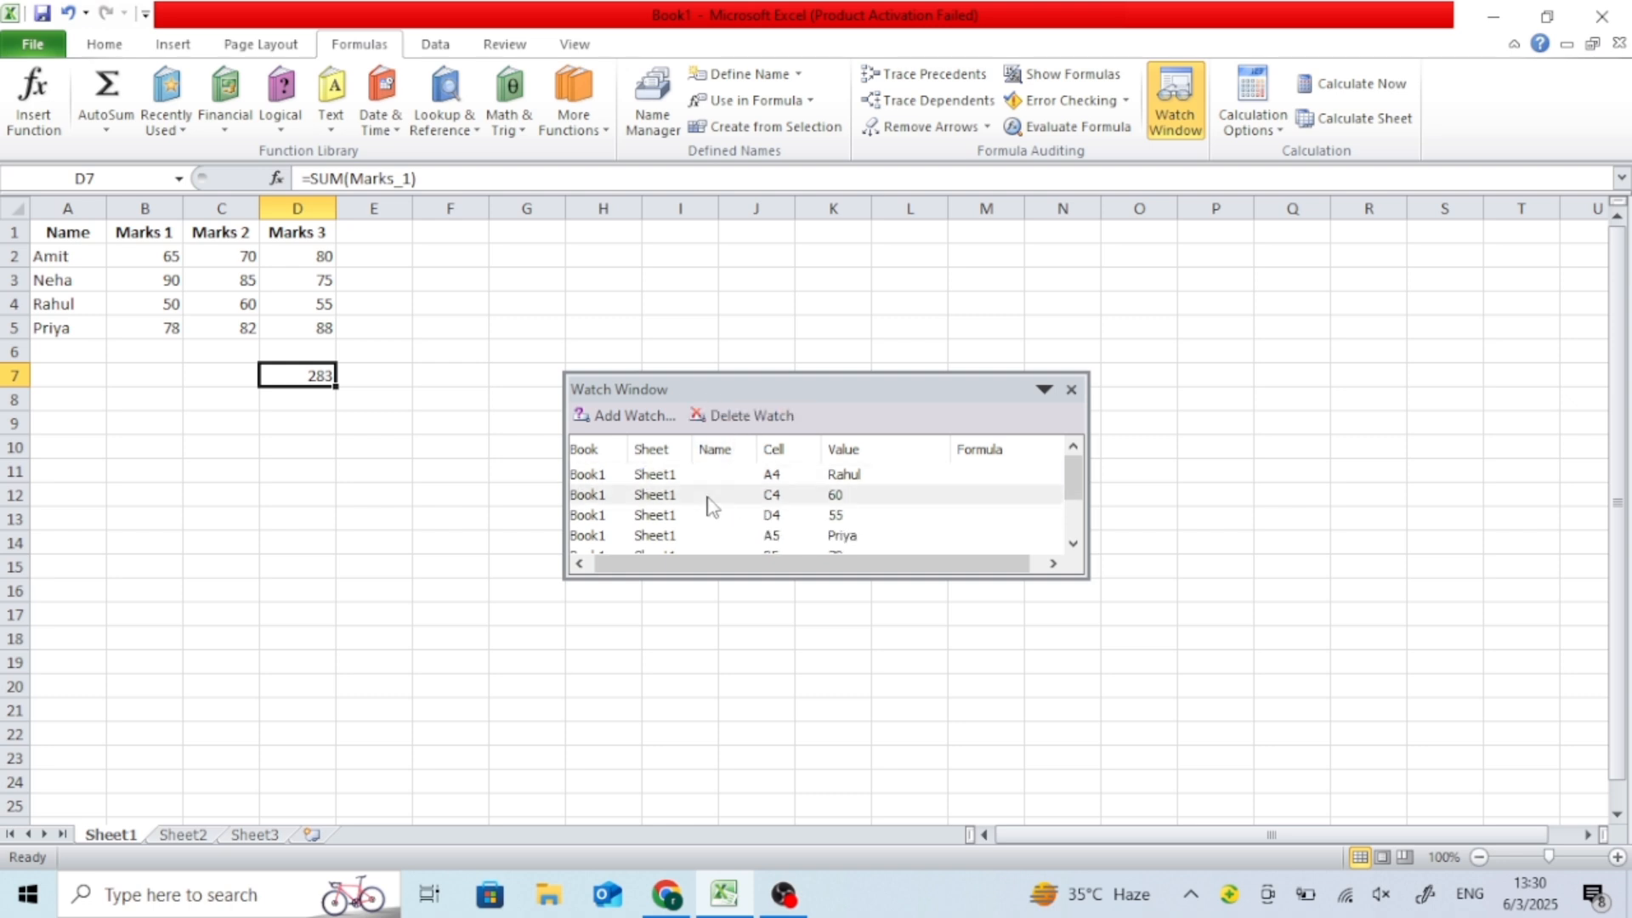
left_click(731, 495)
left_click(741, 413)
left_click(722, 473)
left_click(767, 423)
left_click(732, 494)
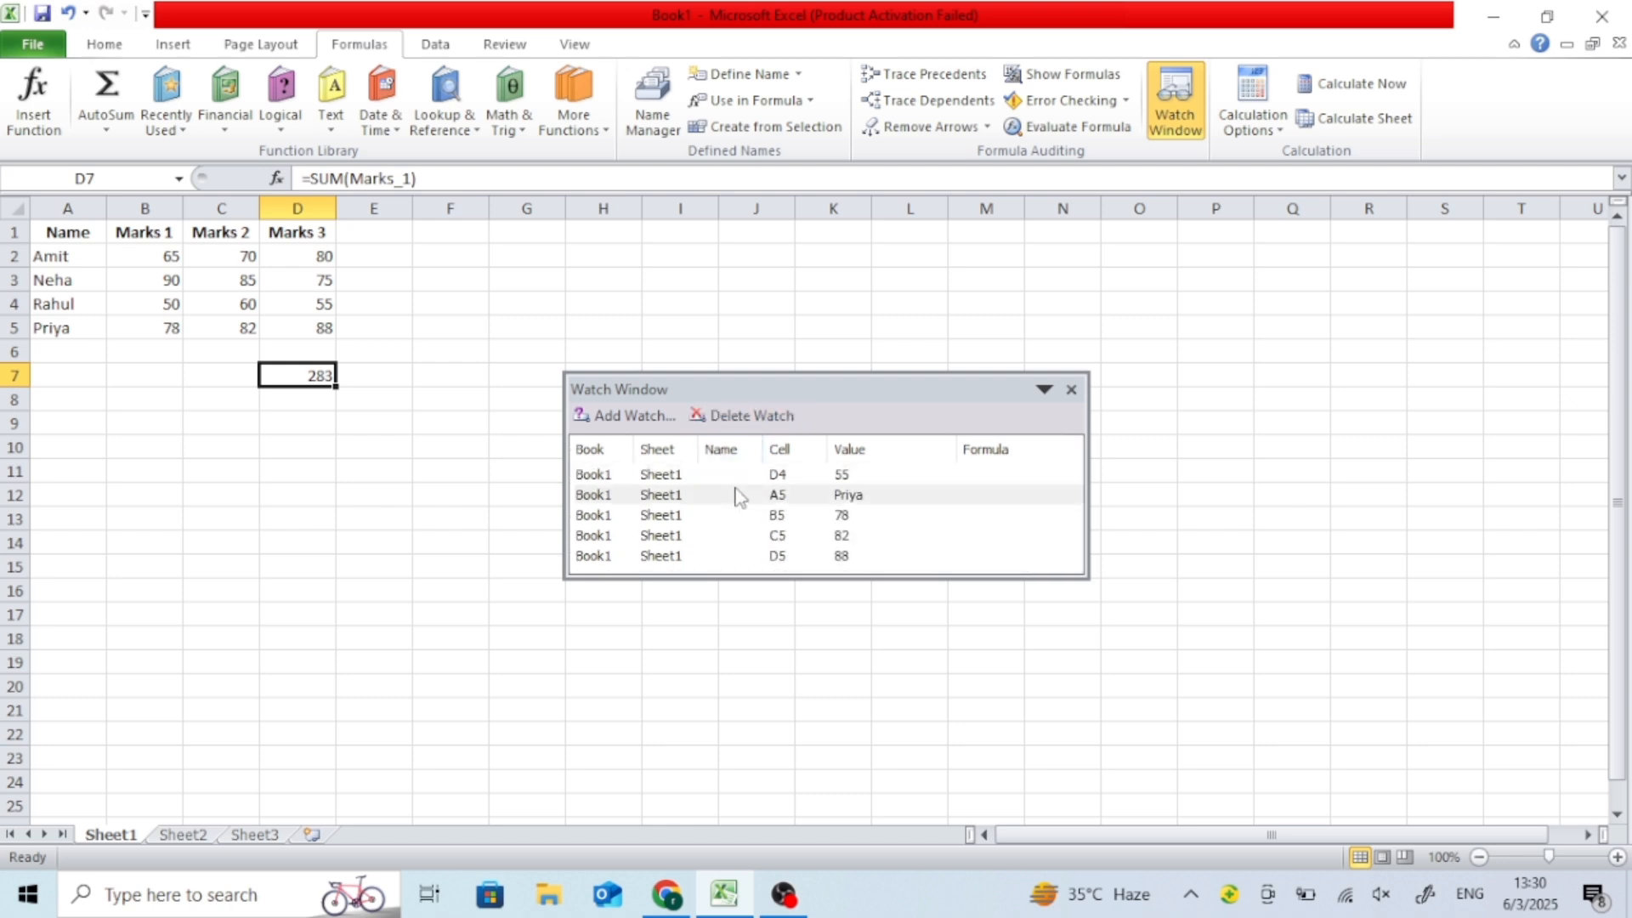
left_click(753, 416)
left_click(736, 473)
key("Delete")
left_click(733, 474)
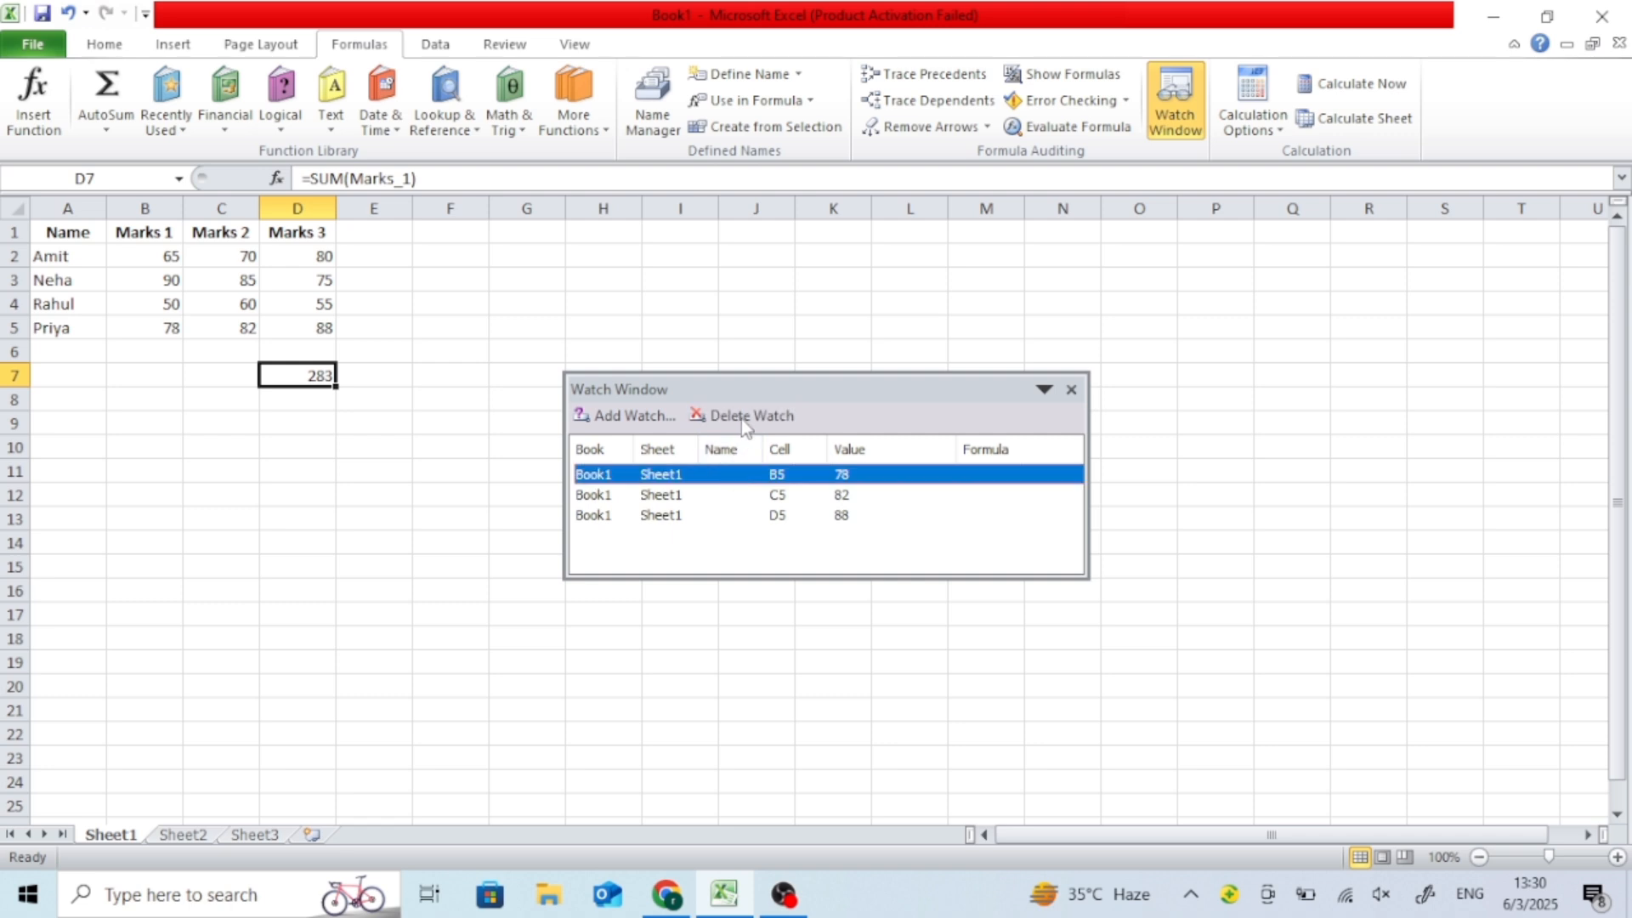
left_click(741, 416)
left_click(736, 474)
left_click(744, 417)
left_click(730, 474)
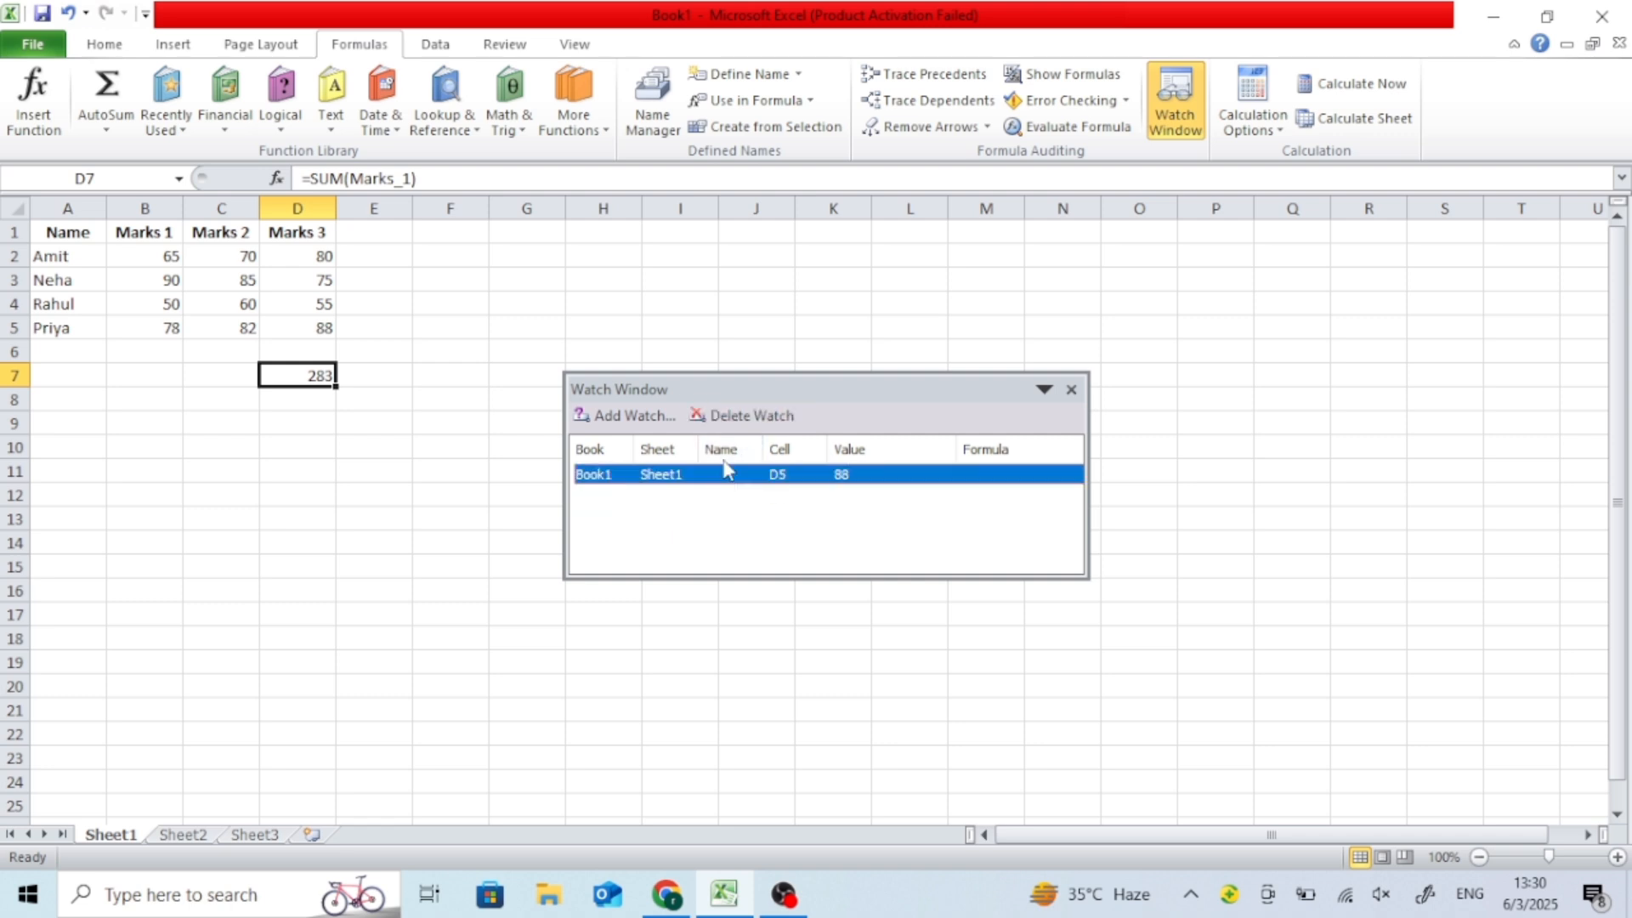
key("Delete")
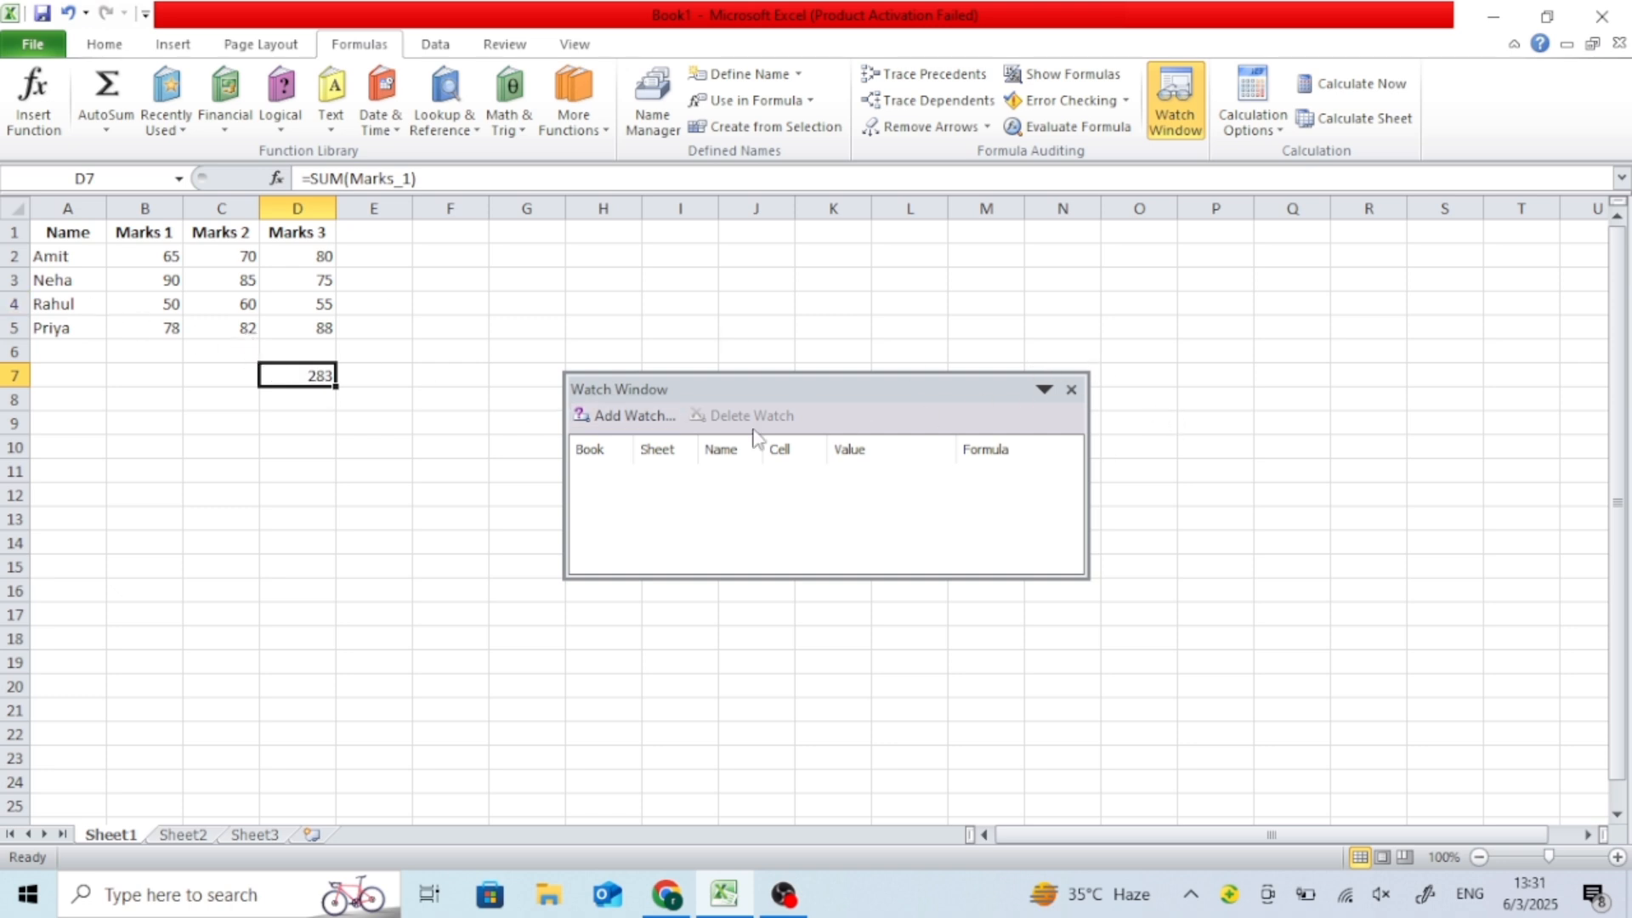
Step: Add a watch for the SUM formula in cell D7 and dock the Watch Window above the formula bar
left_click(630, 415)
left_click(650, 630)
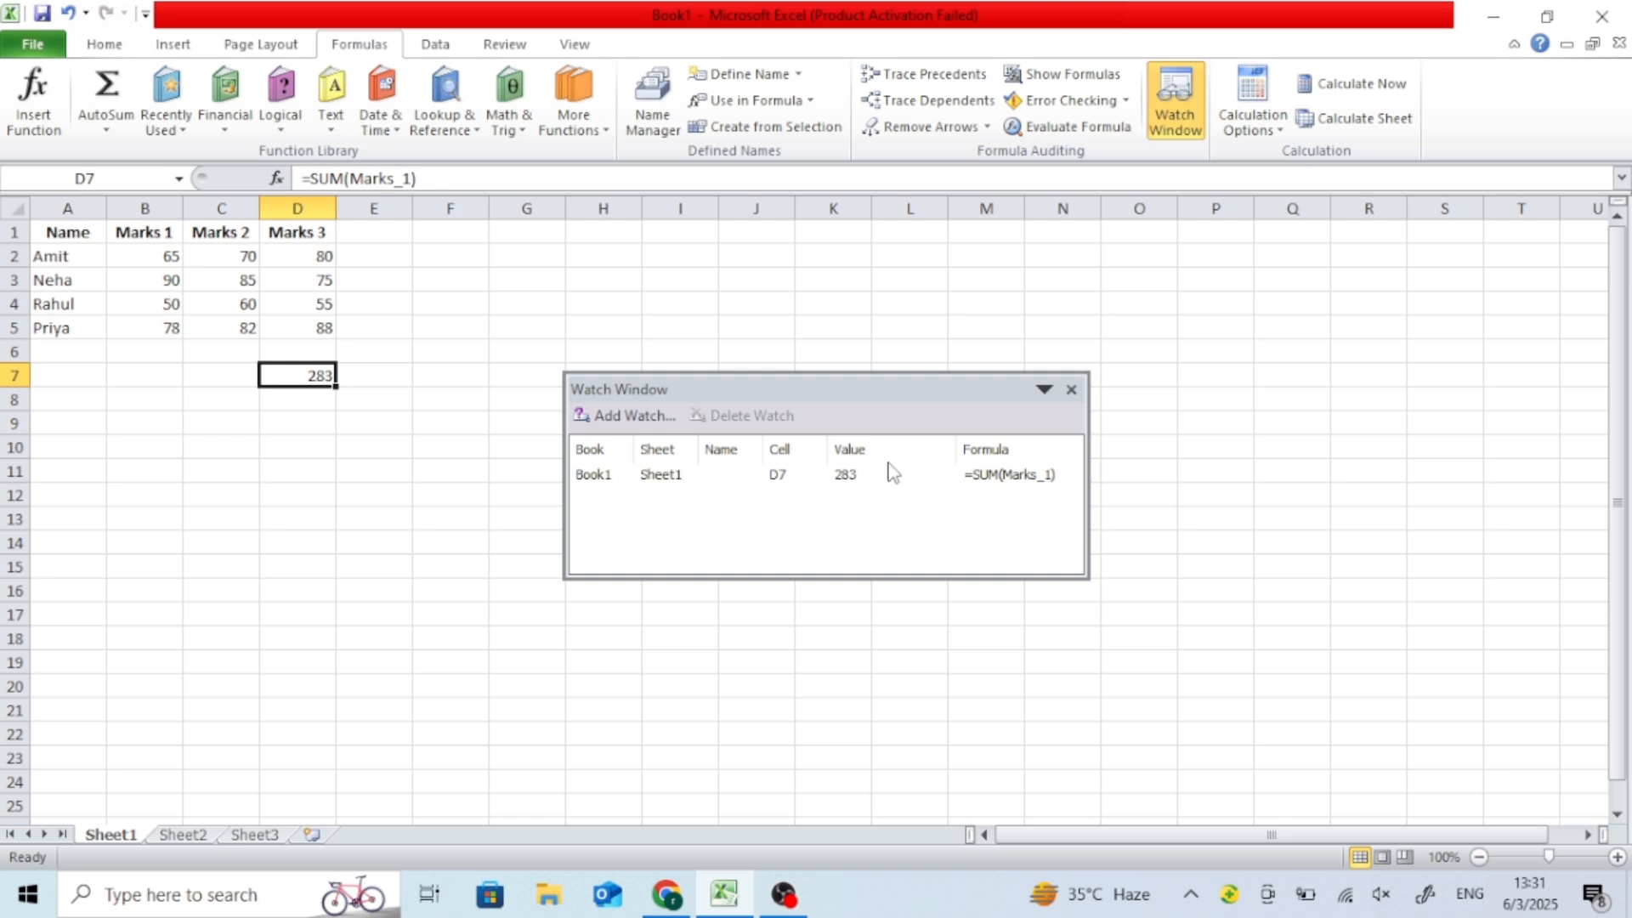
left_click_drag(786, 388, 680, 179)
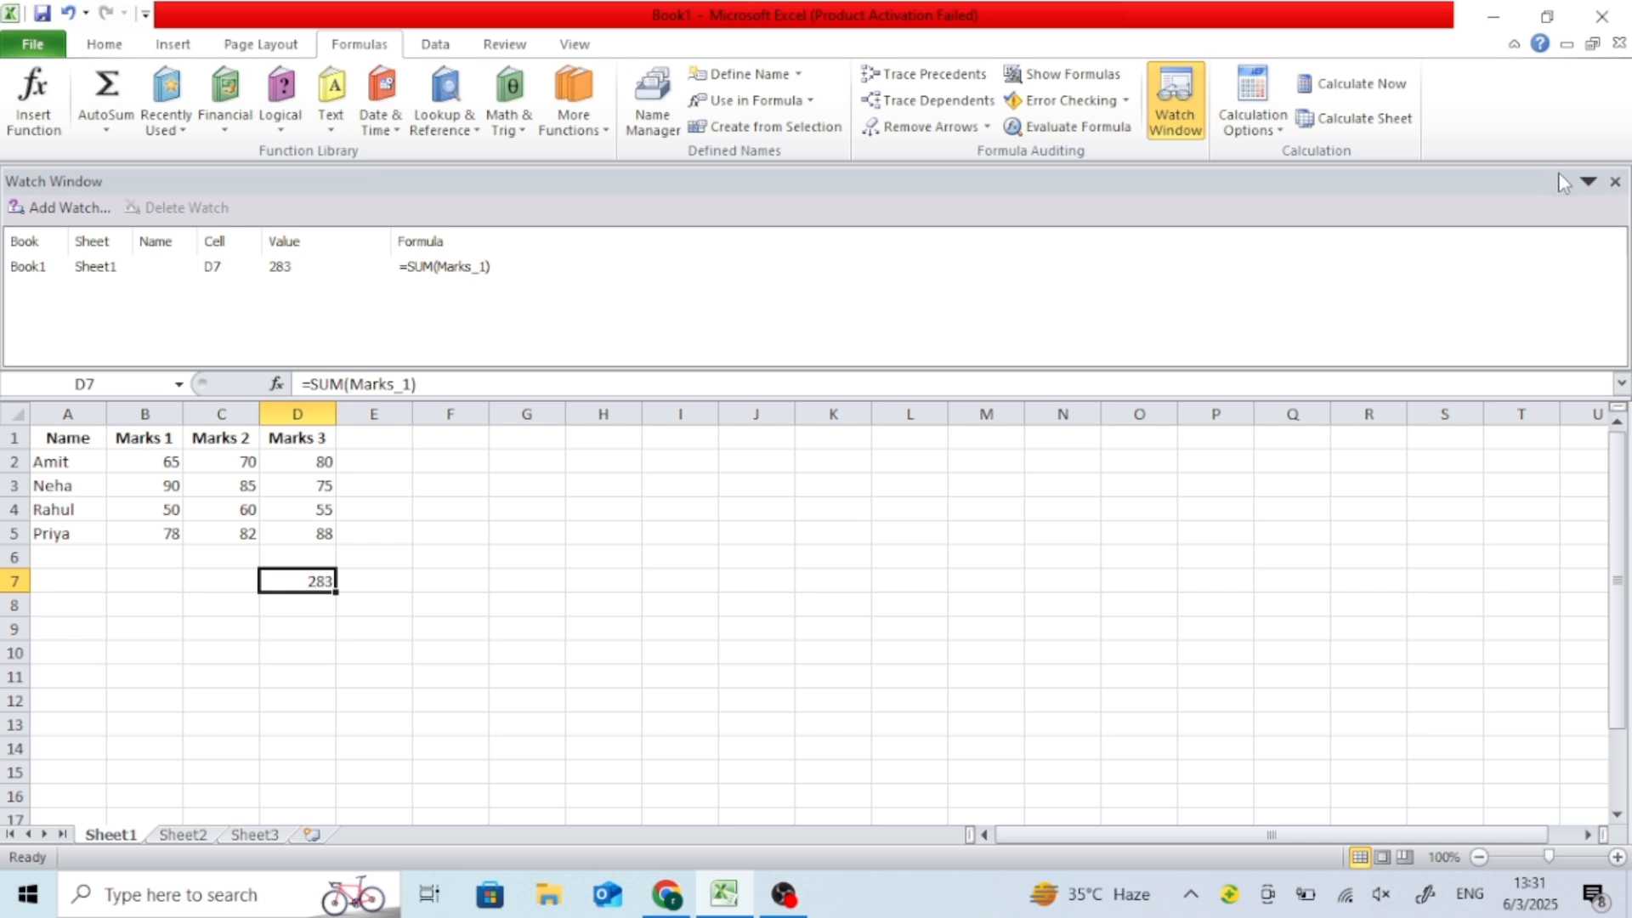
Step: Float the docked Watch Window with its Move option and dock it above the formula bar again
left_click(1588, 182)
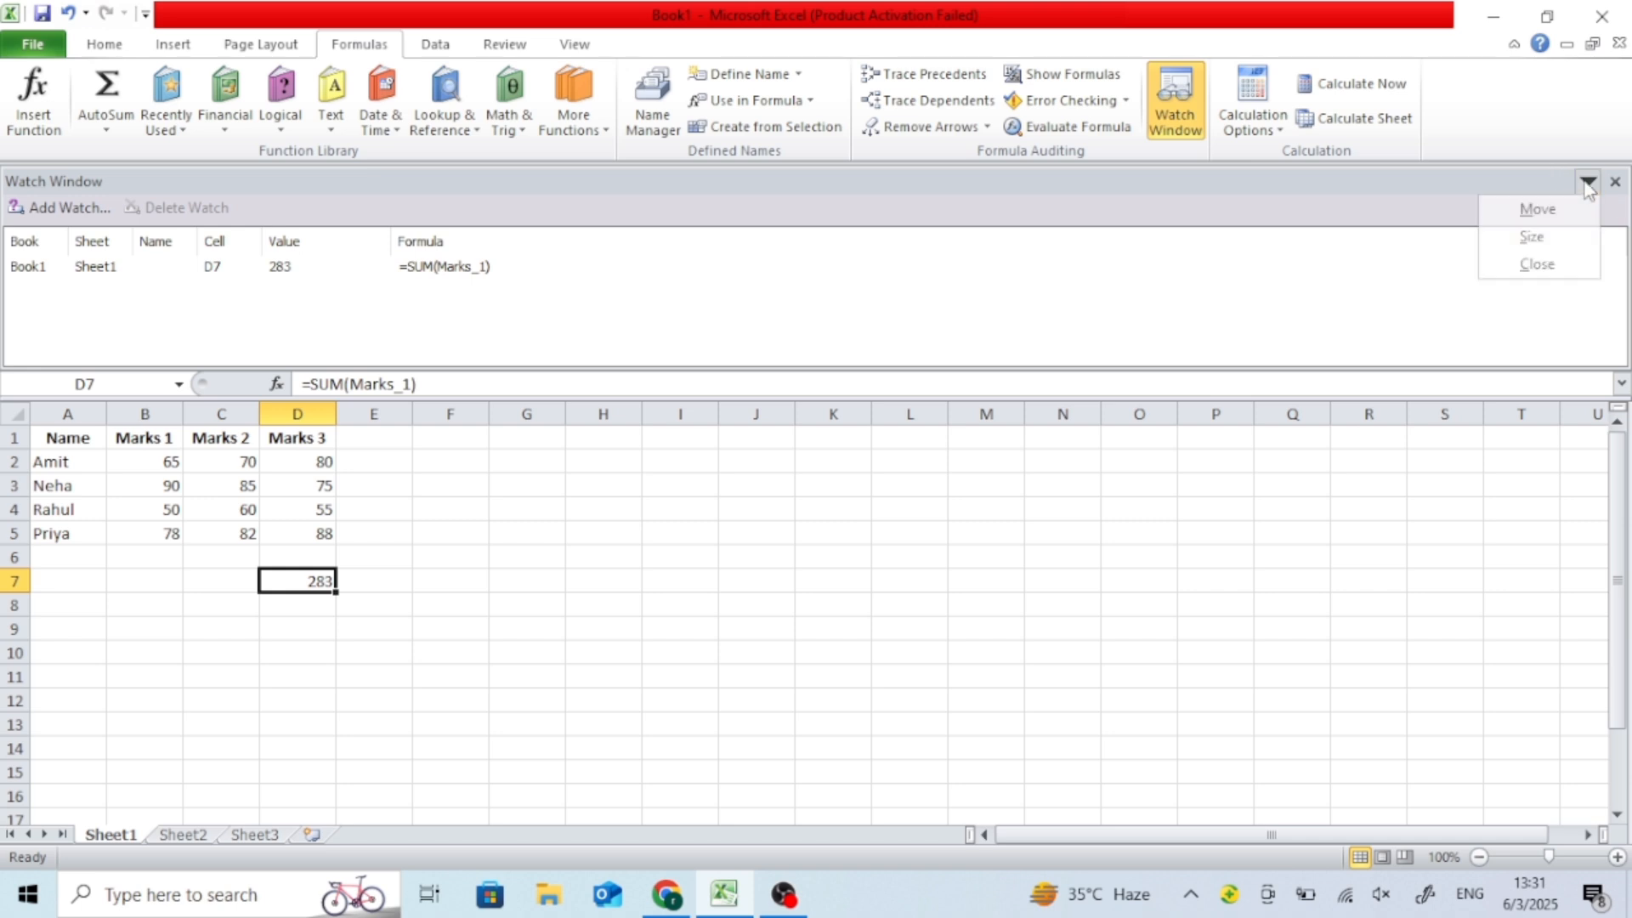
left_click(1525, 219)
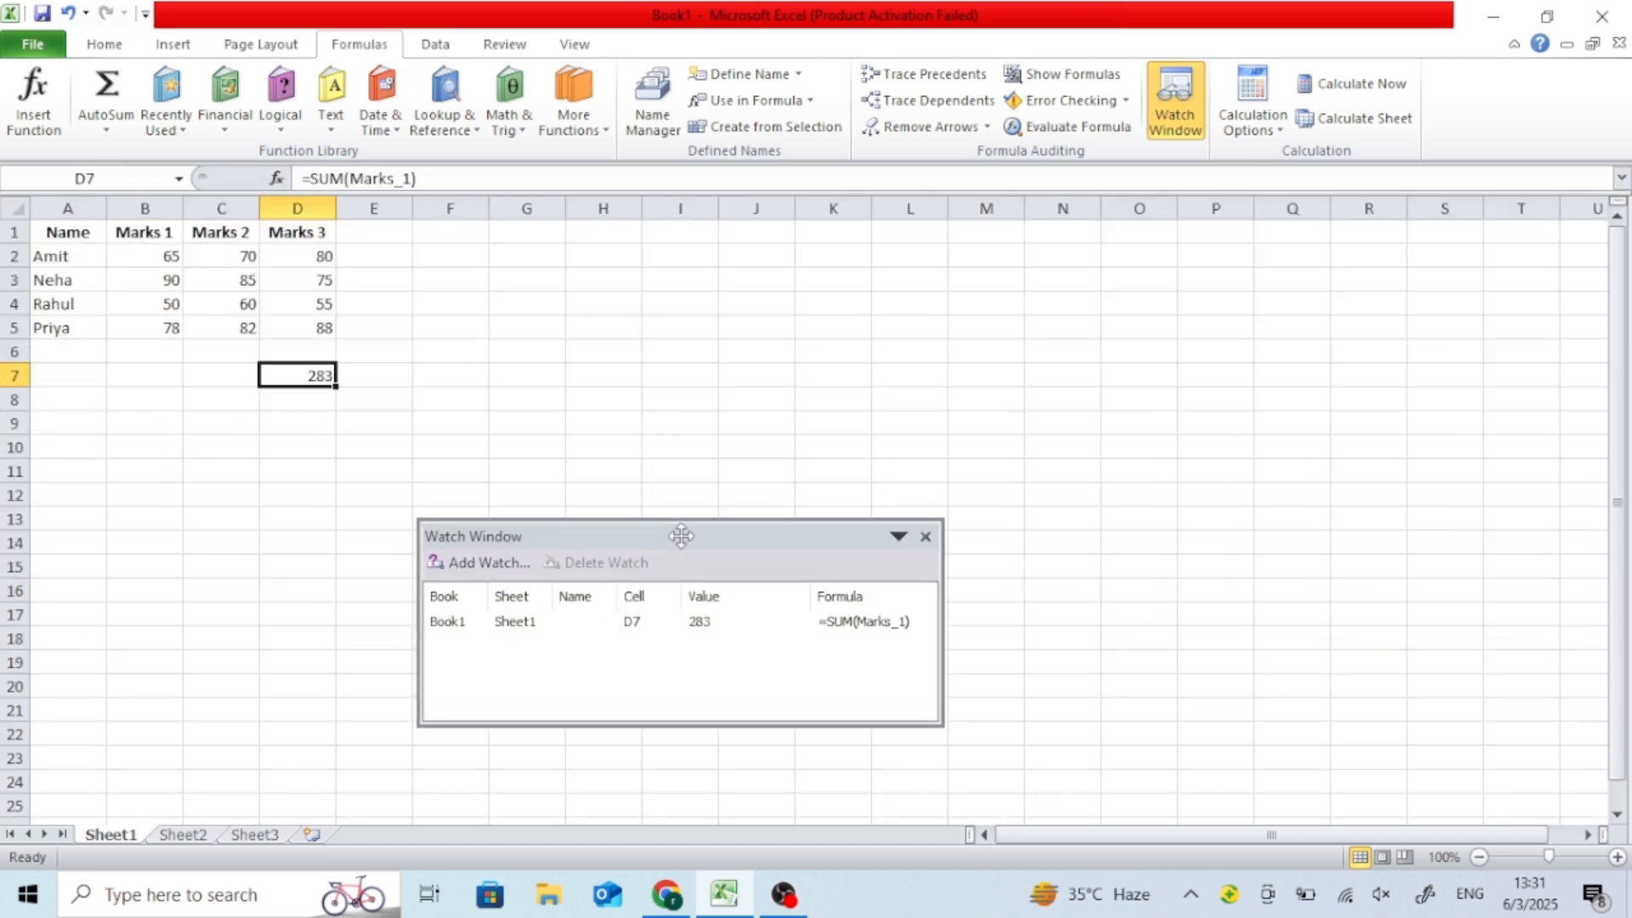
left_click_drag(681, 536, 519, 166)
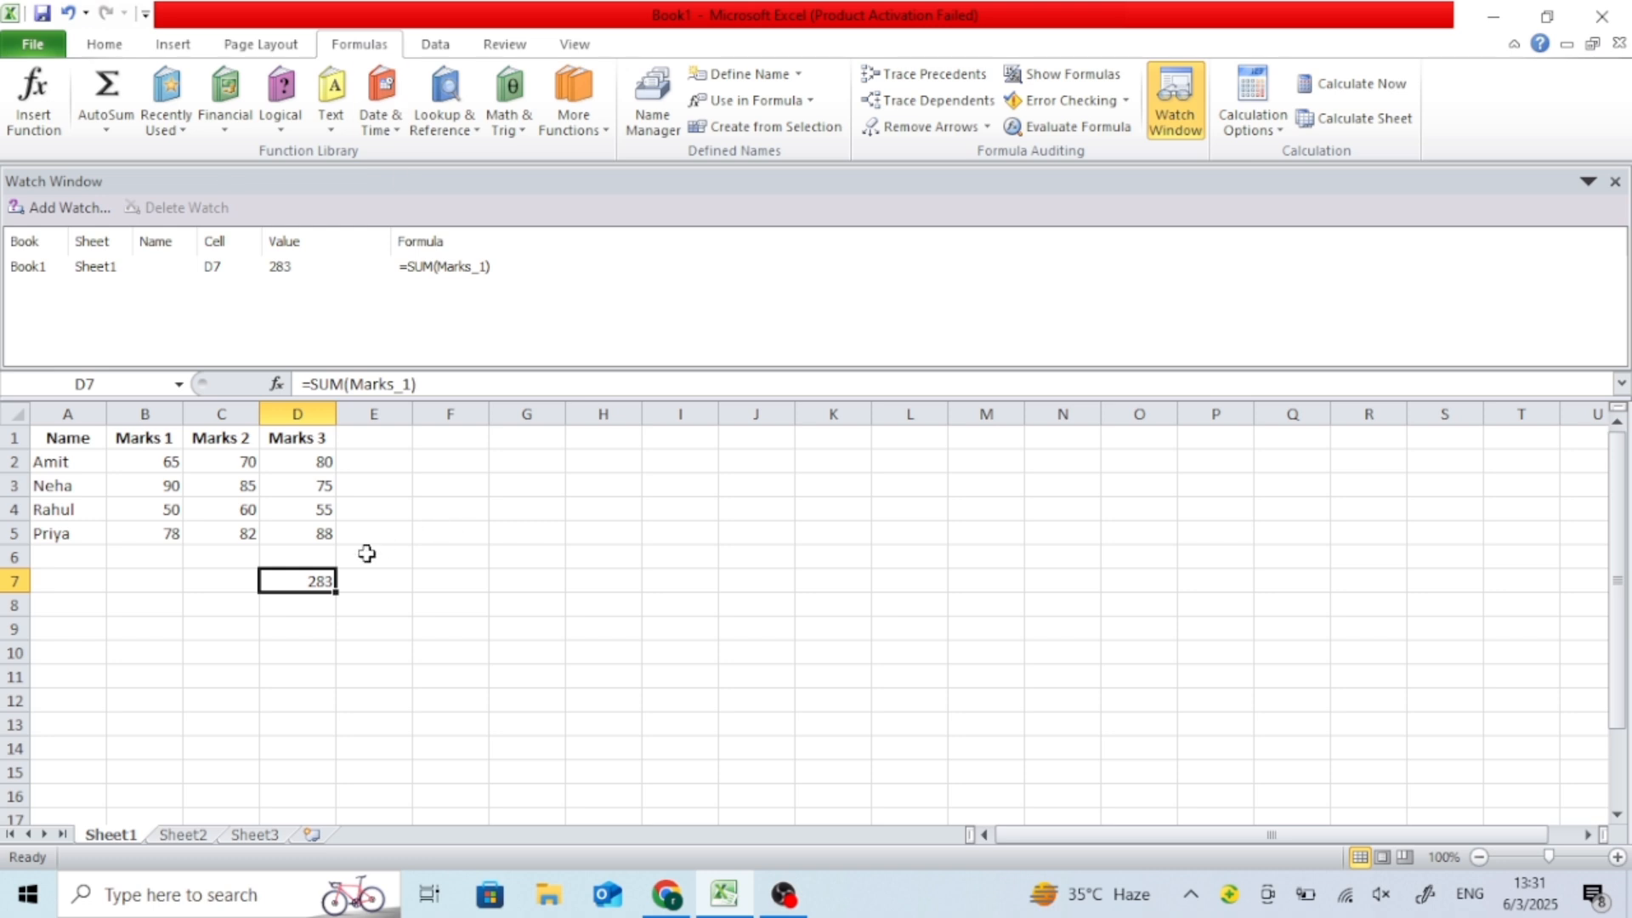
Step: Change the Marks 2 value in cell C5 to 67 while the SUM cell is being watched
left_click(1581, 857)
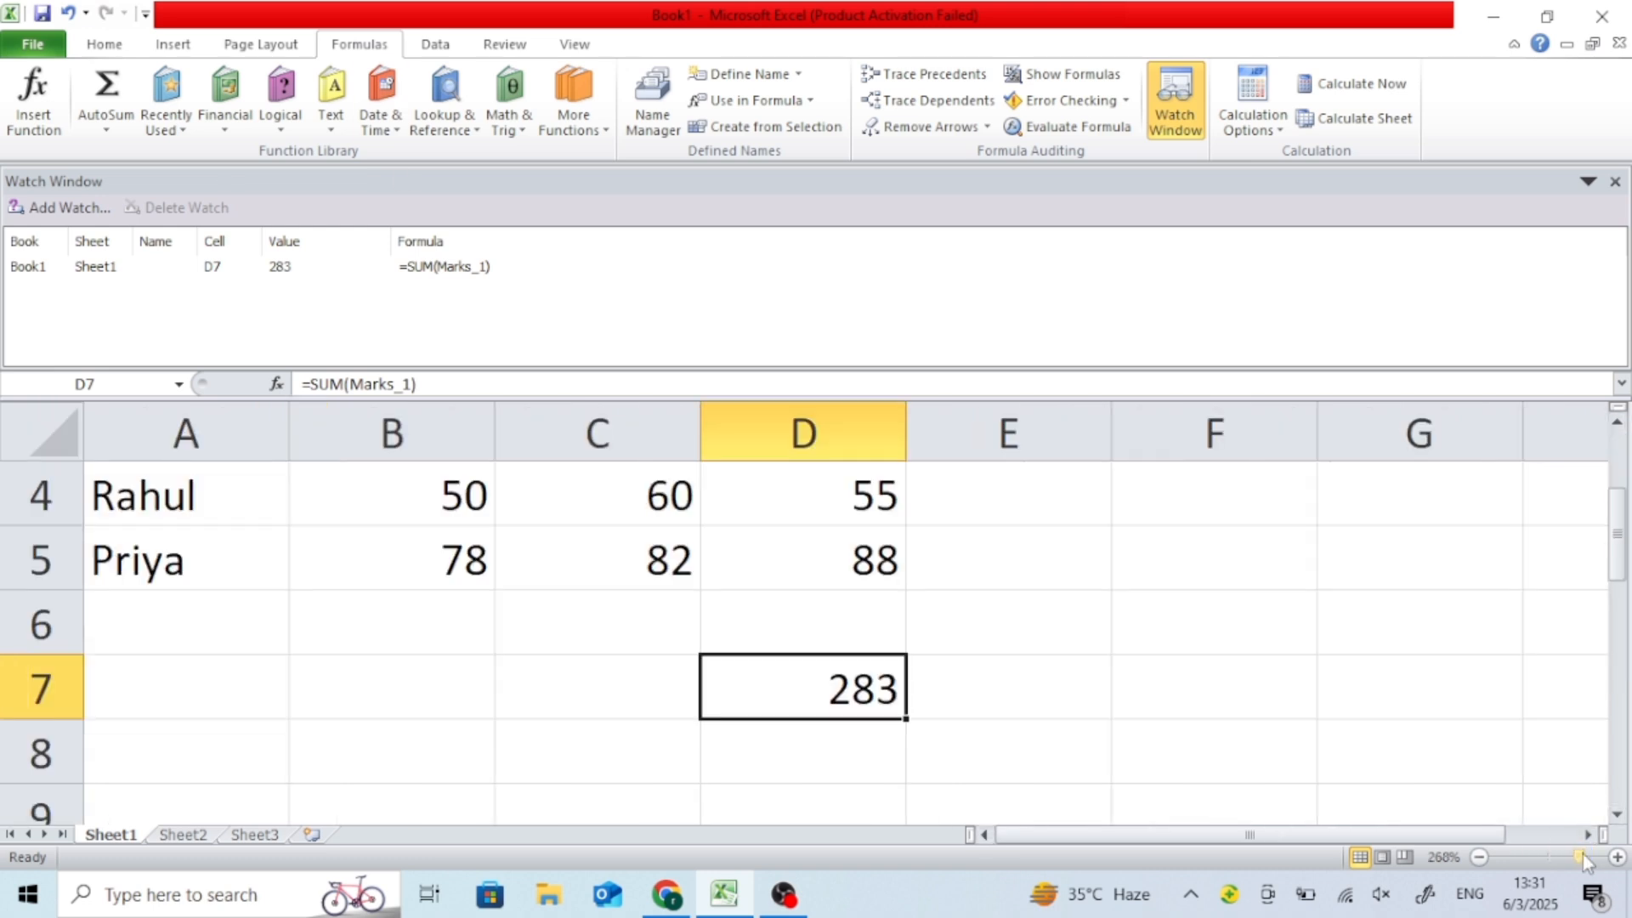
scroll(1364, 728, "up", 1)
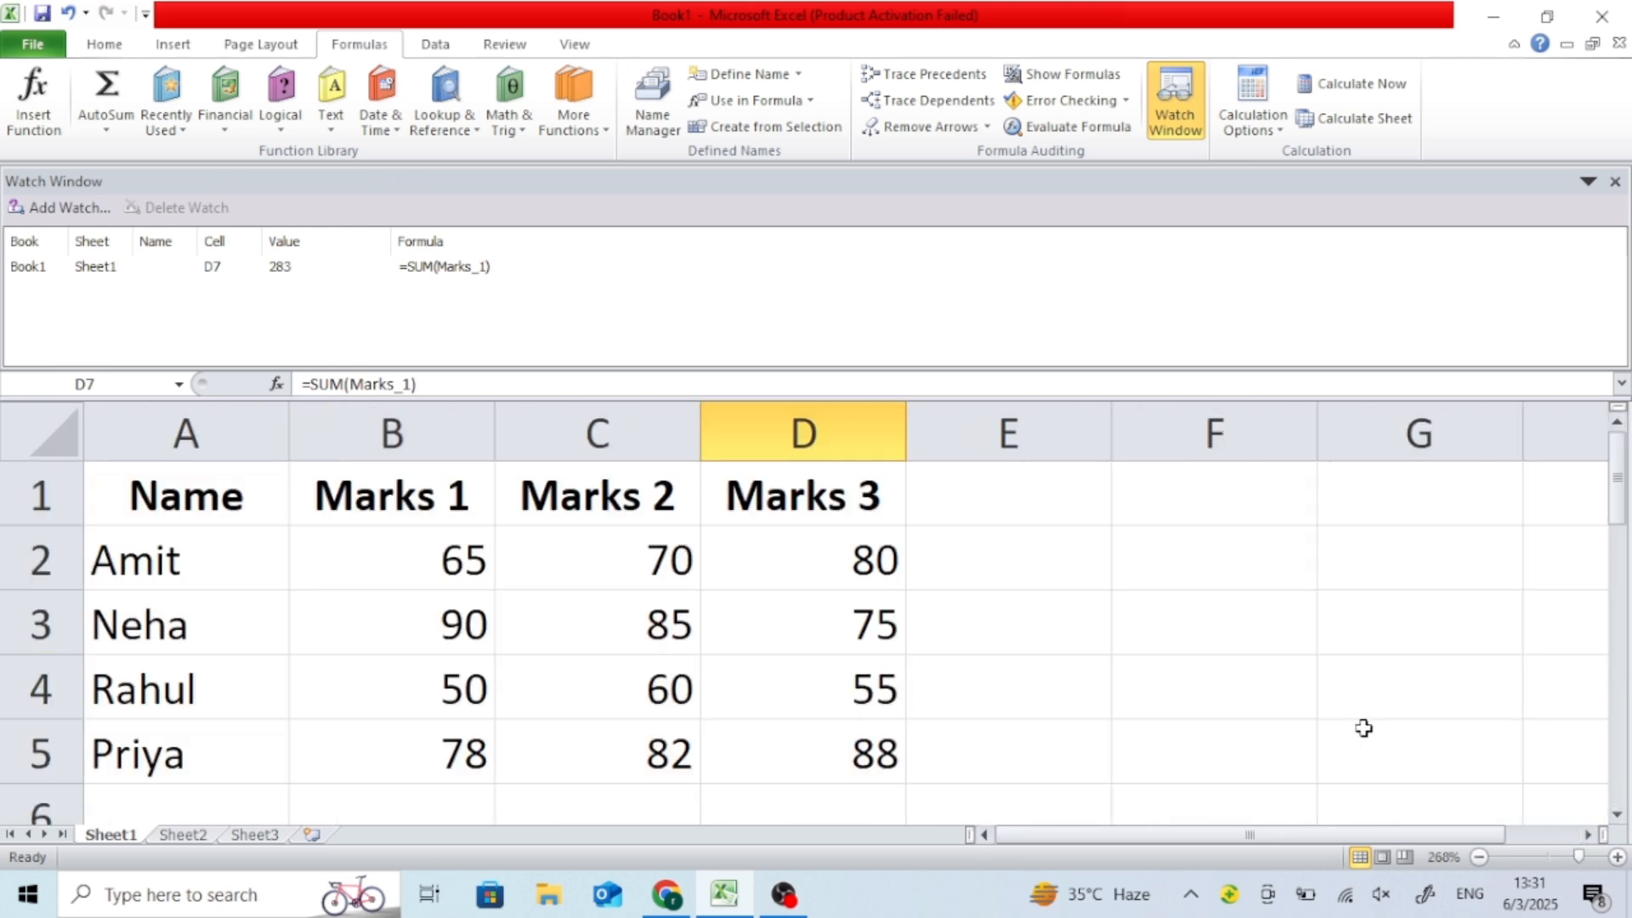
left_click(644, 746)
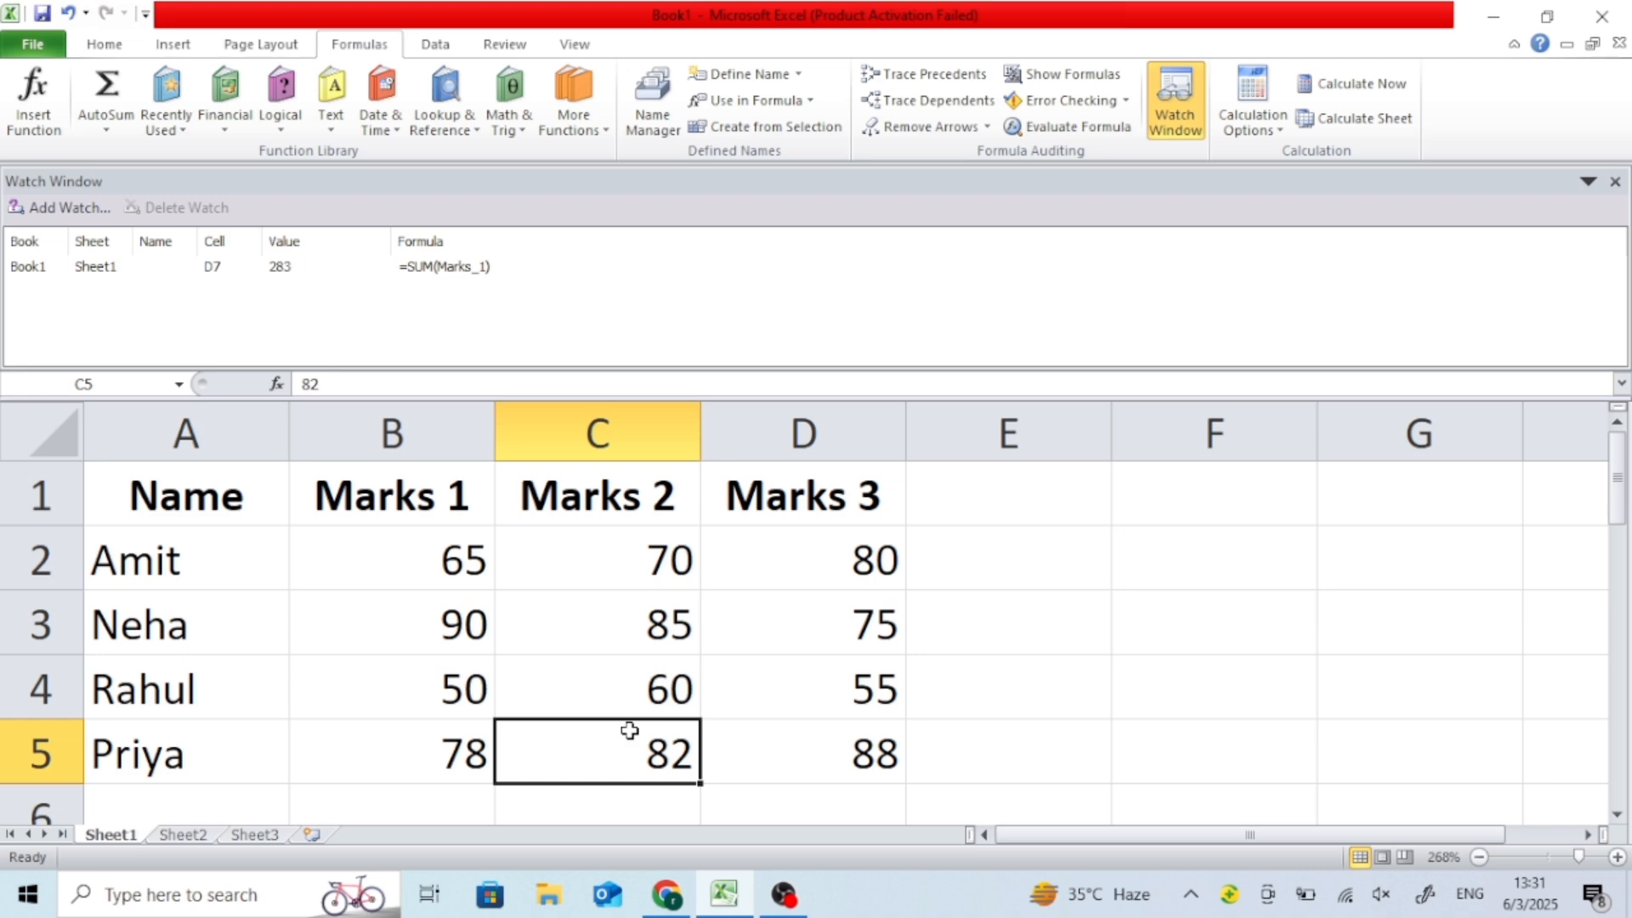
type("67")
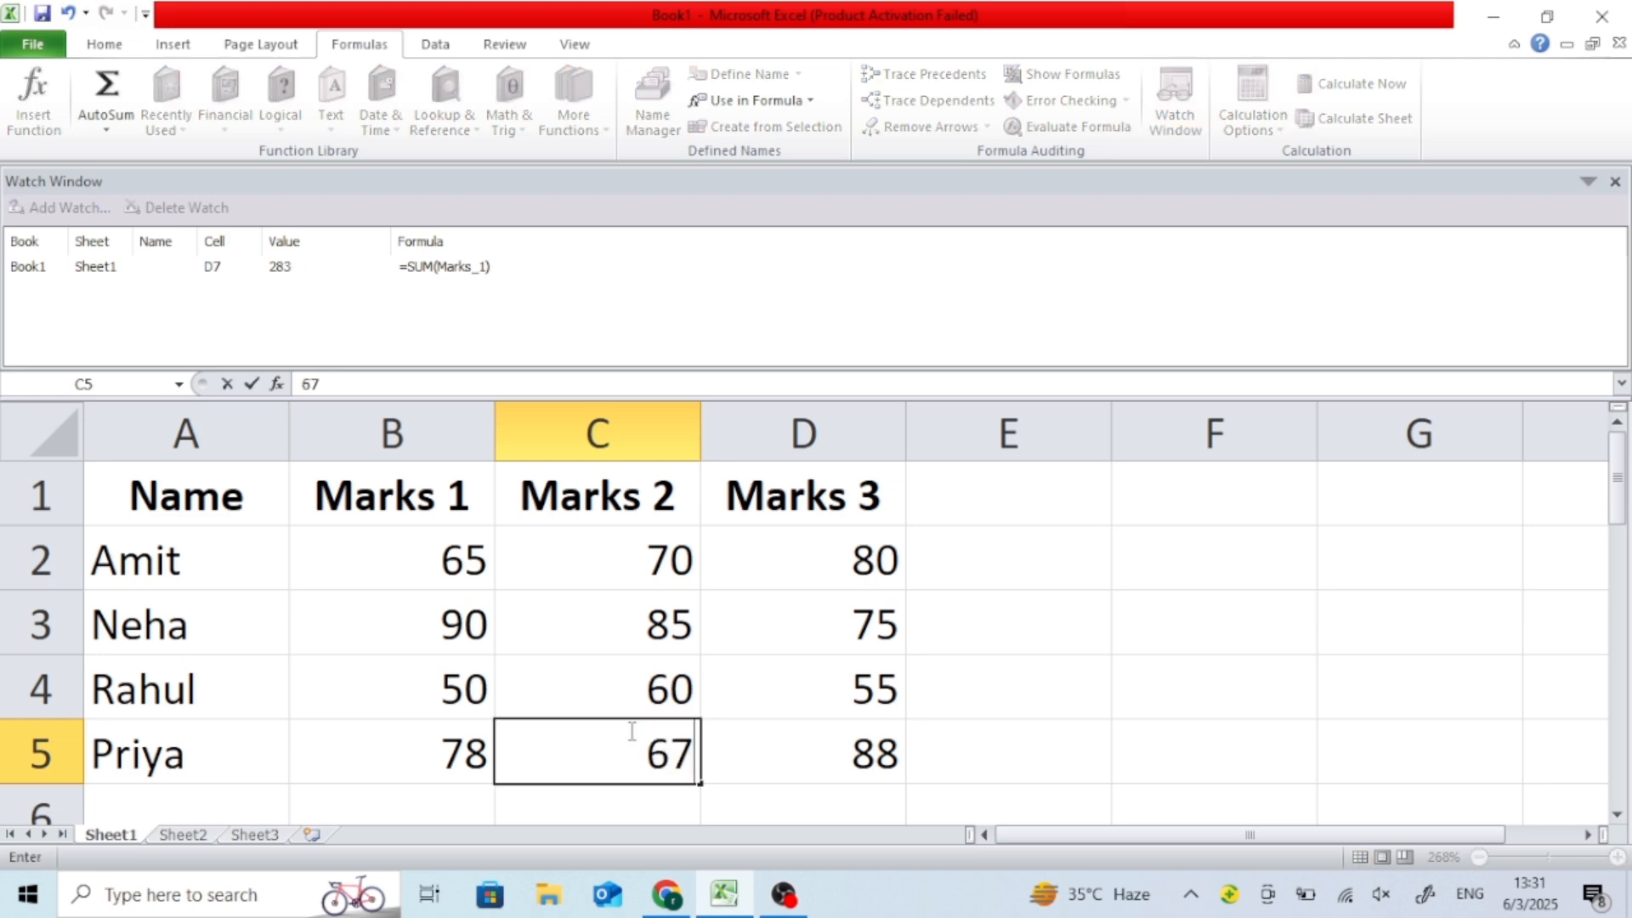
key("Return")
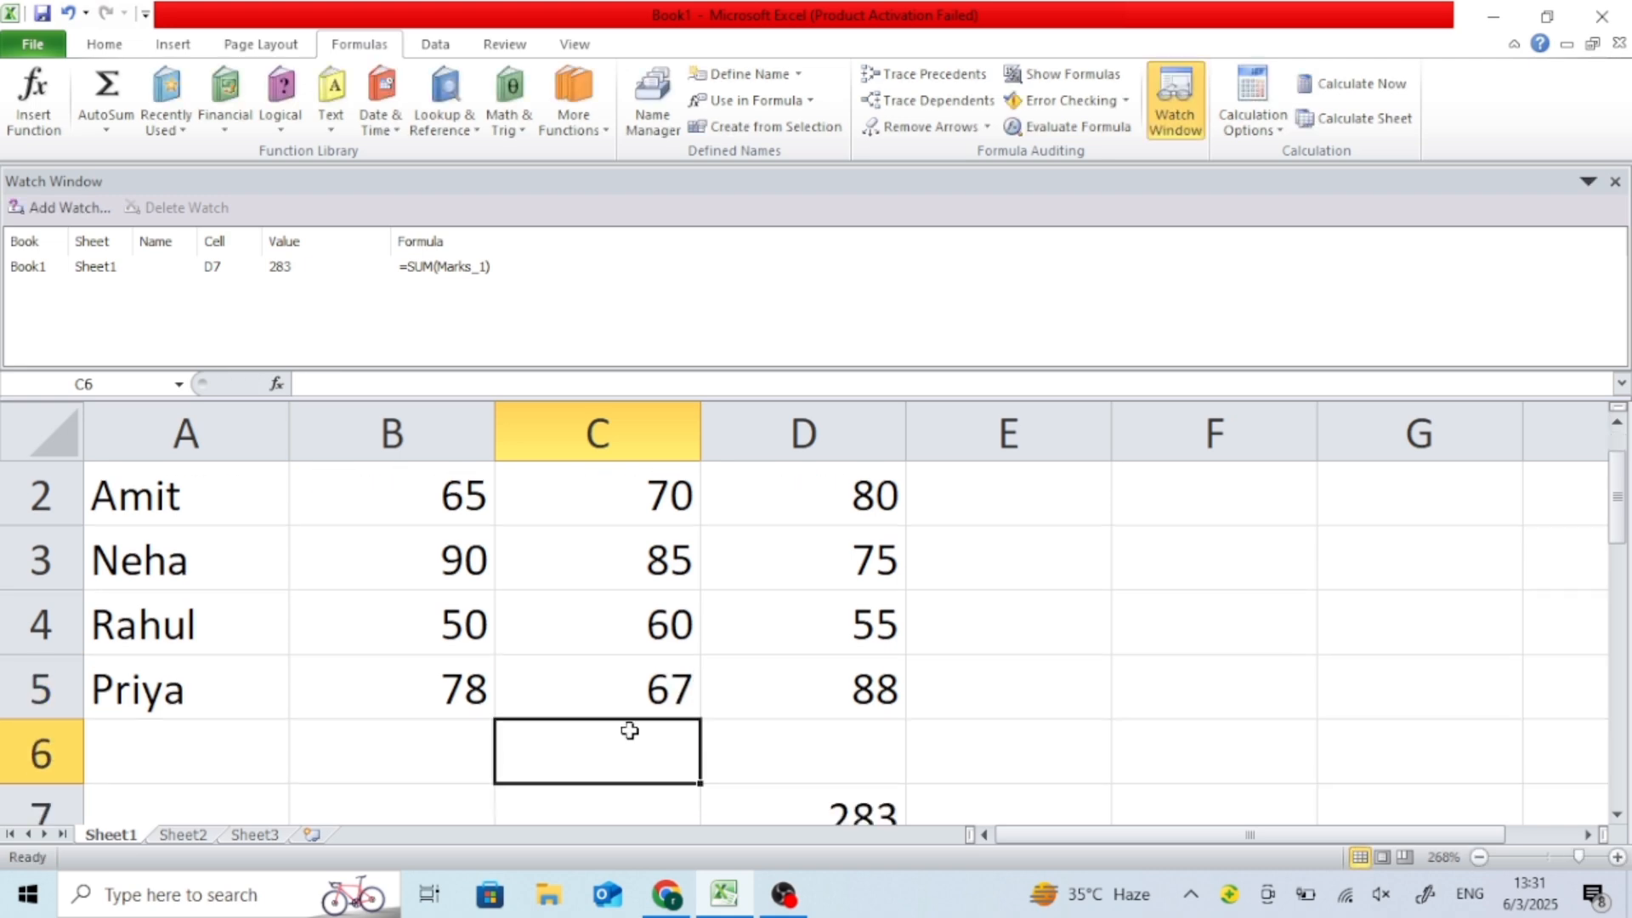
Step: Change the Marks 1 values in cell B2 to 98 and cell B4 to 78 while the SUM cell is being watched
scroll(433, 602, "up", 1)
left_click(446, 685)
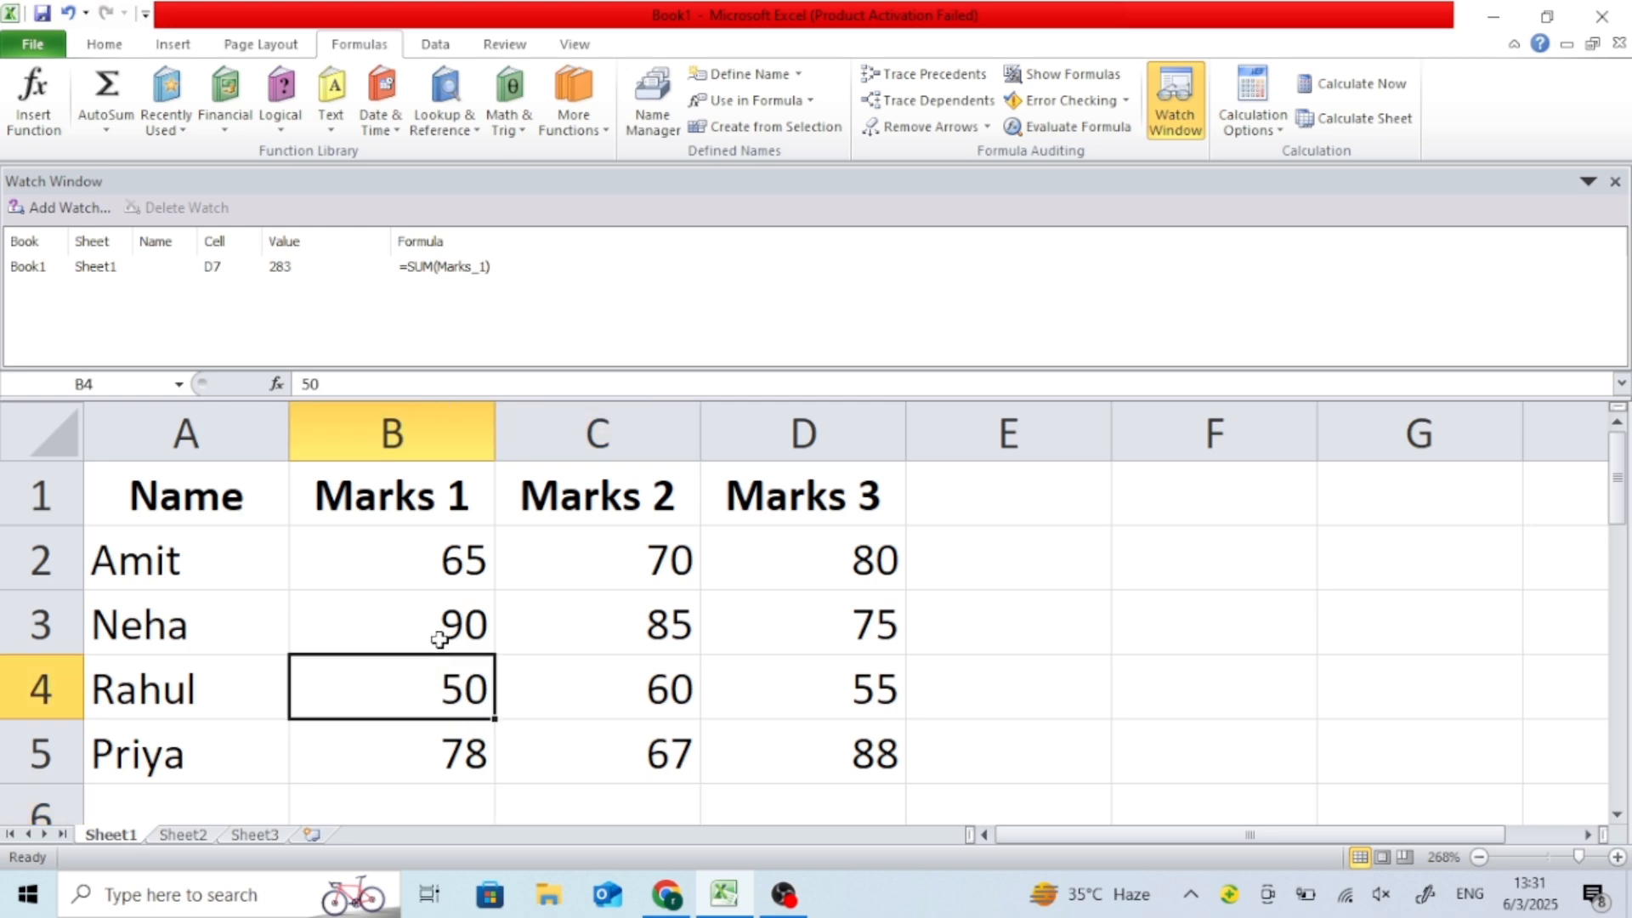
left_click(419, 571)
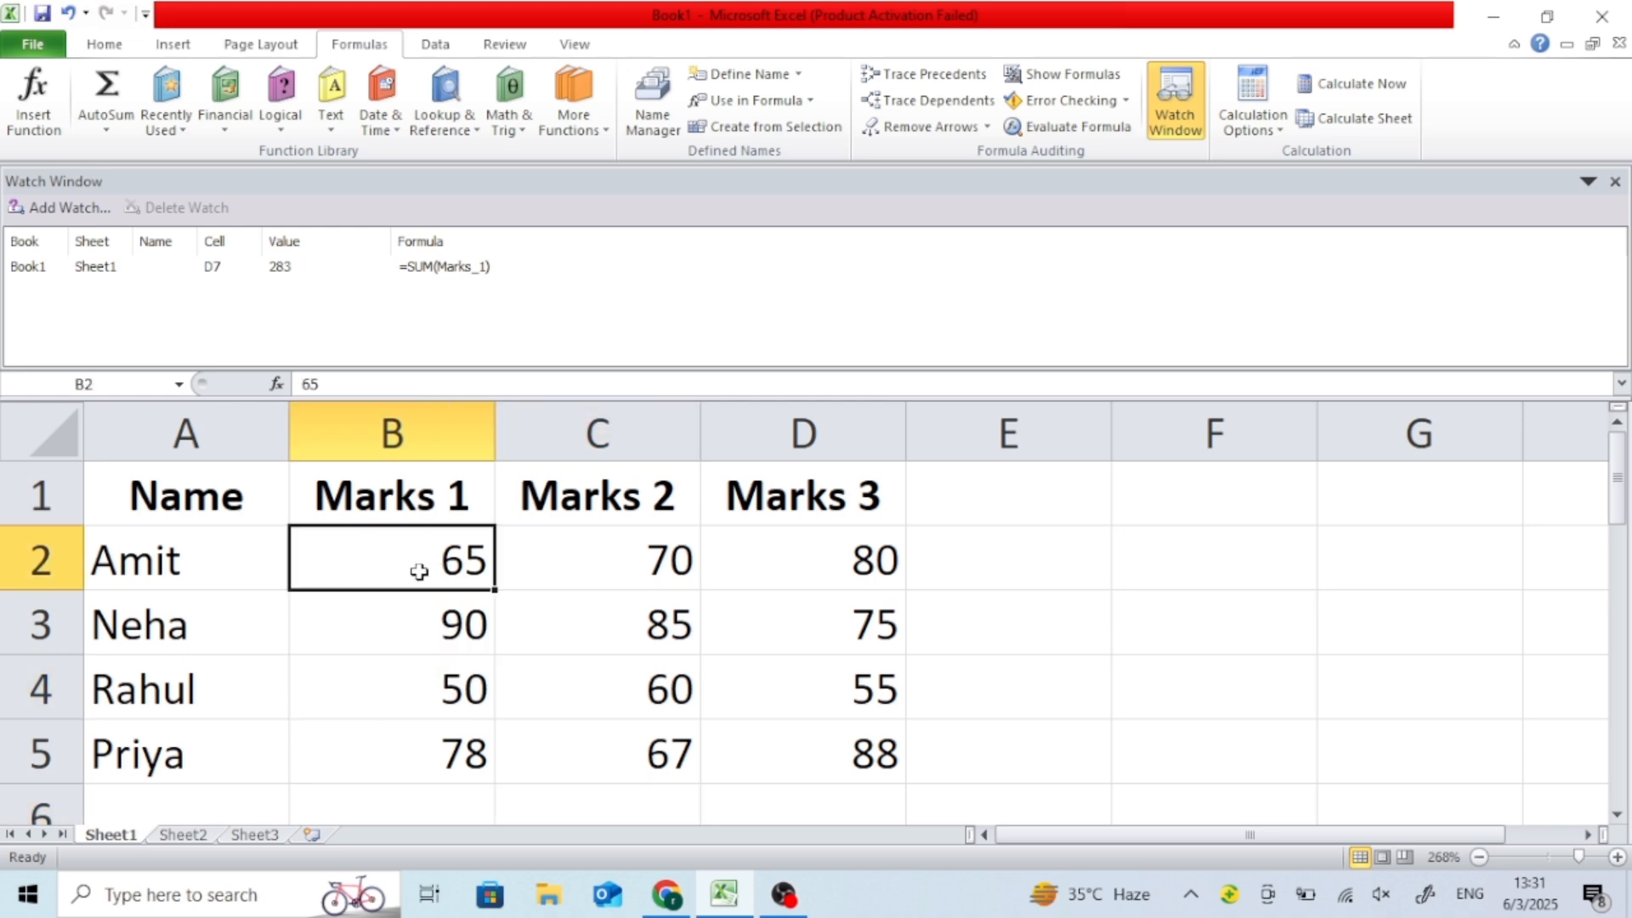
type("9")
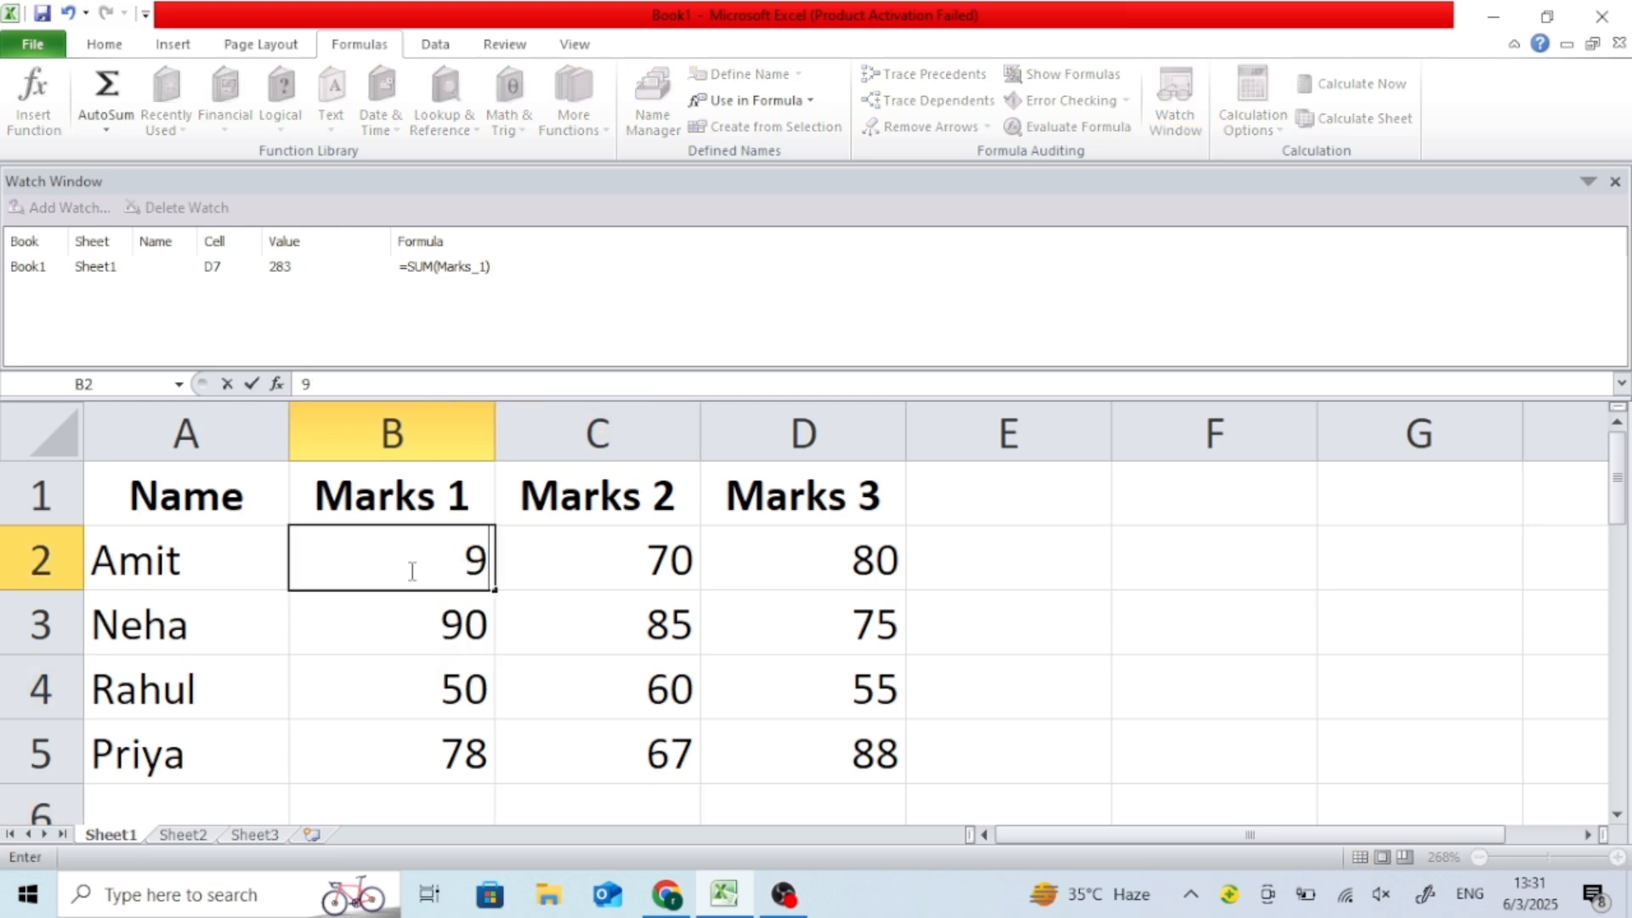
type("8")
key("Return")
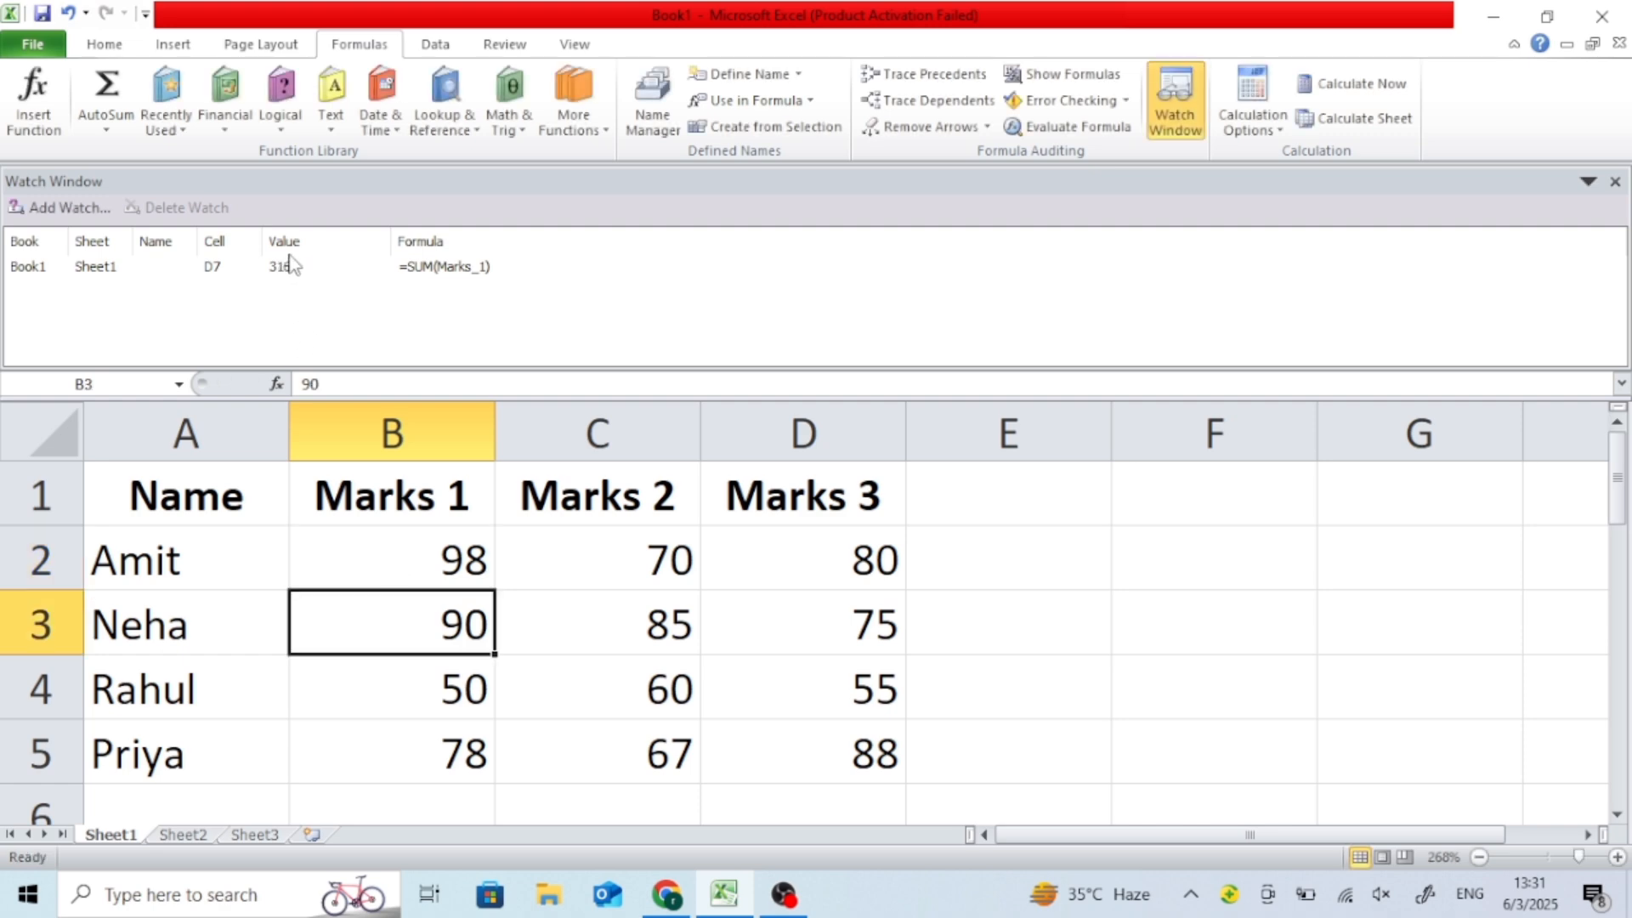
left_click(397, 708)
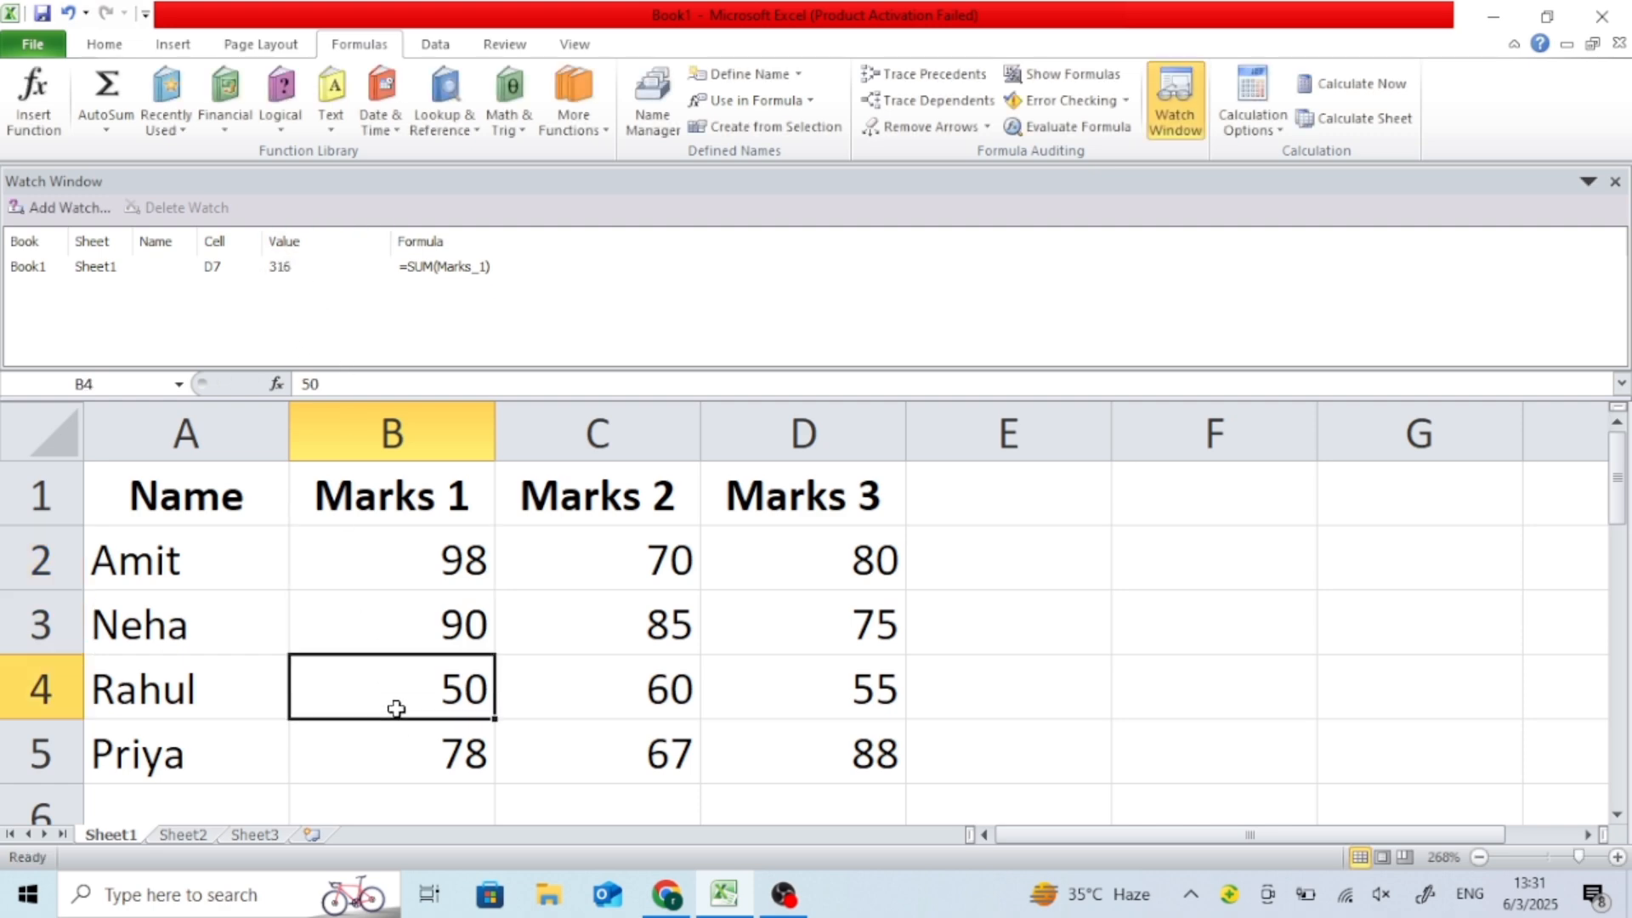
type("78")
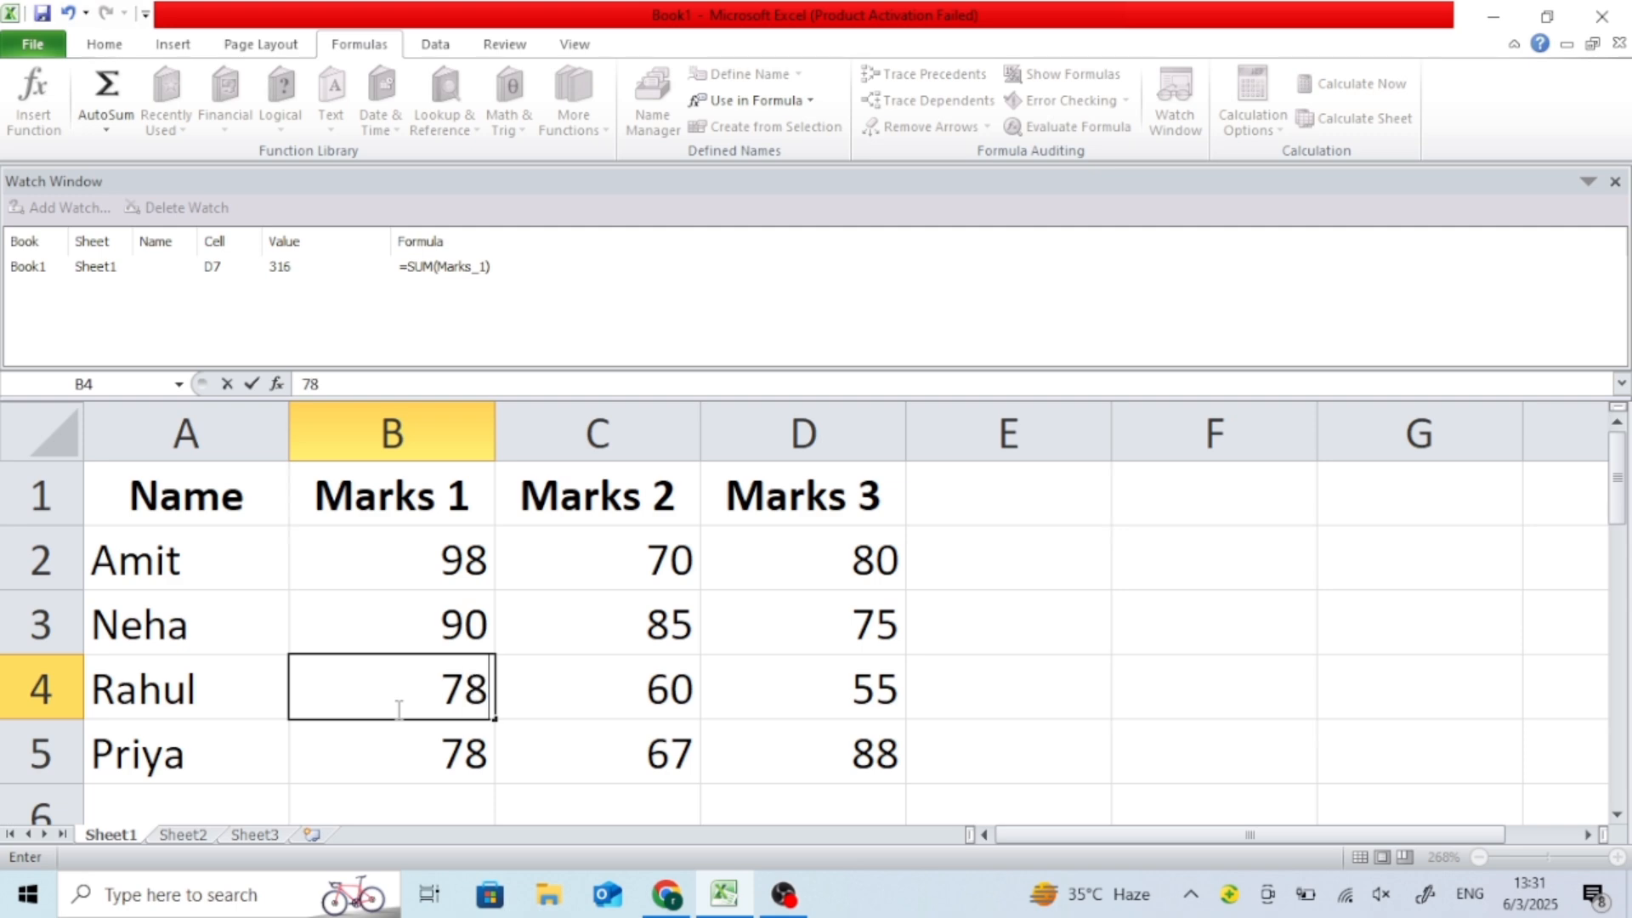
key("Return")
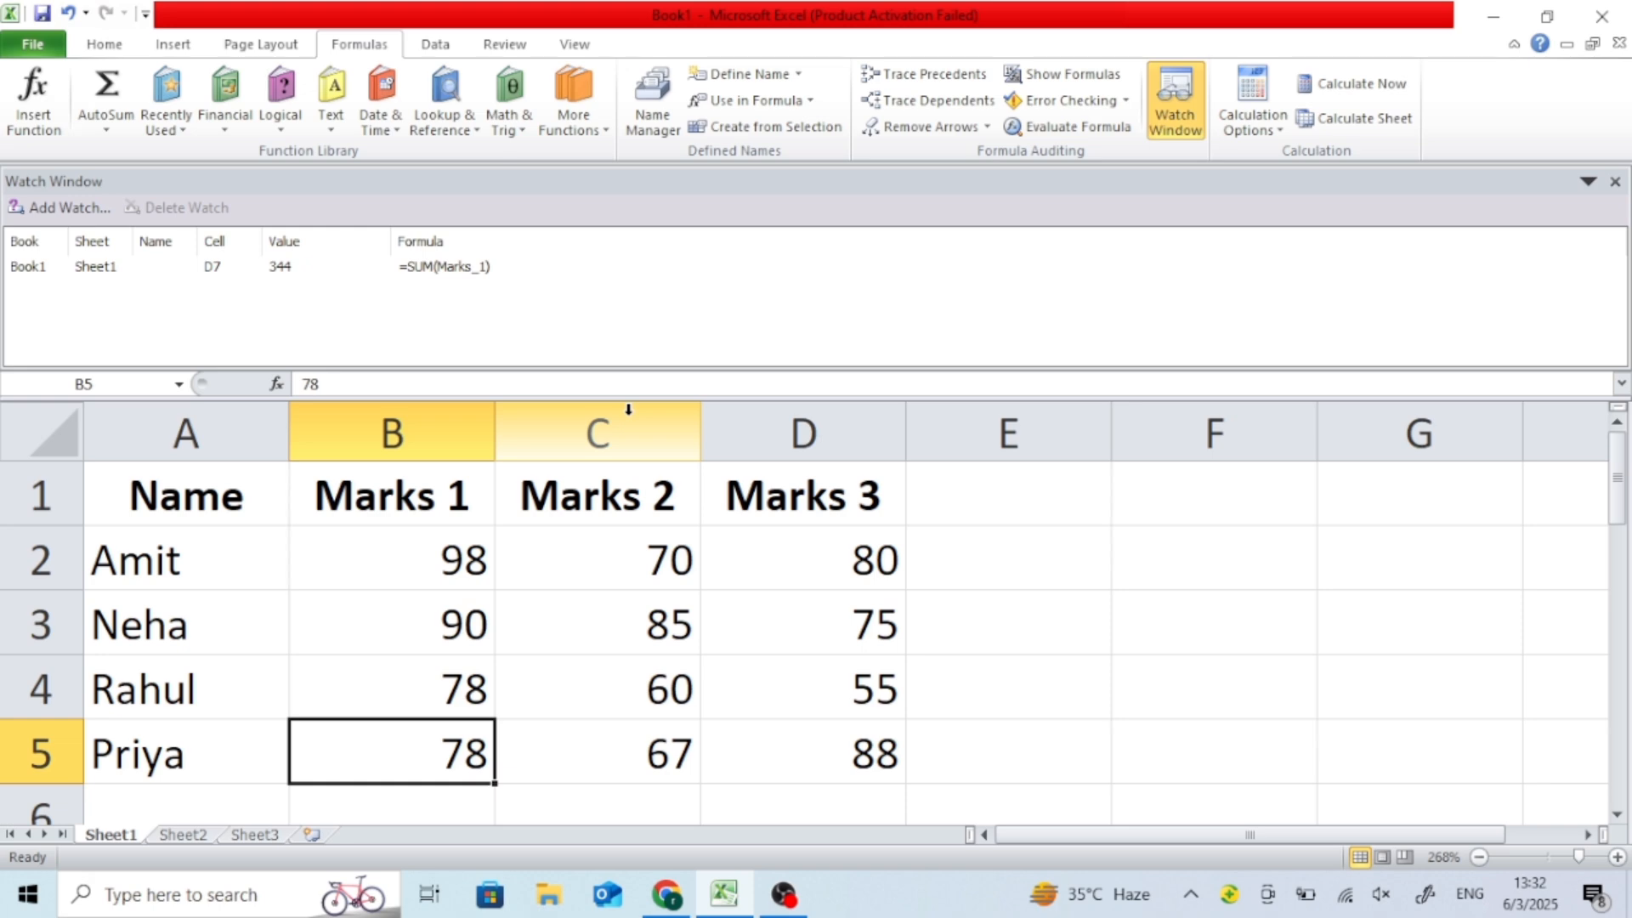
Step: Close the docked Watch Window and enlarge the marks table for easier reading
left_click(1554, 859)
left_click(1543, 857)
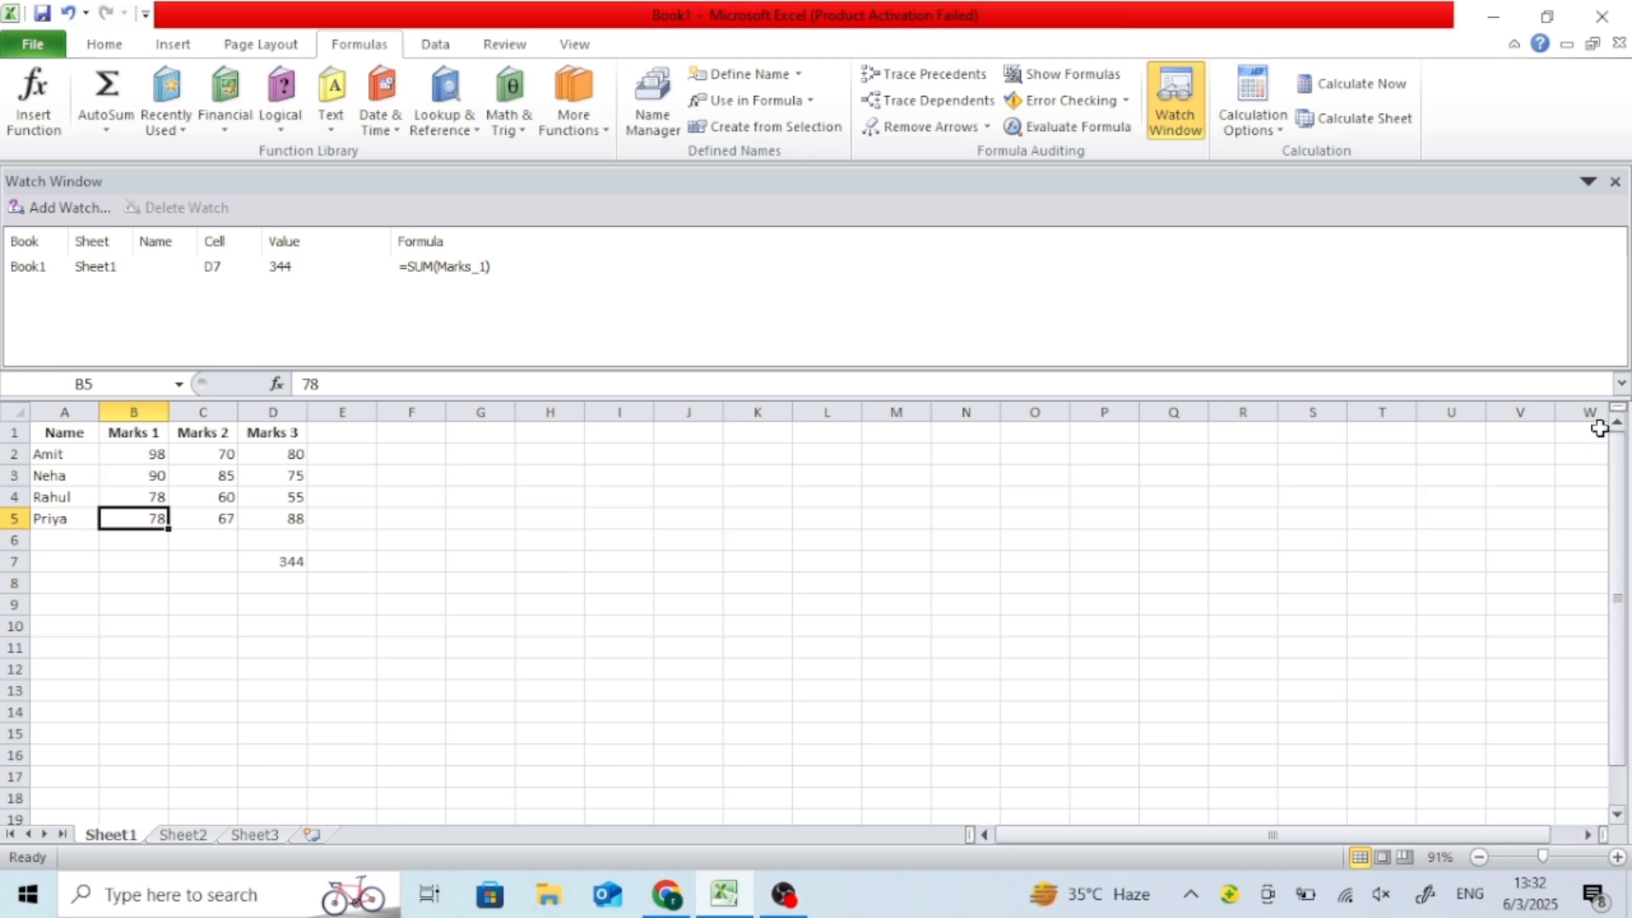
left_click(1614, 185)
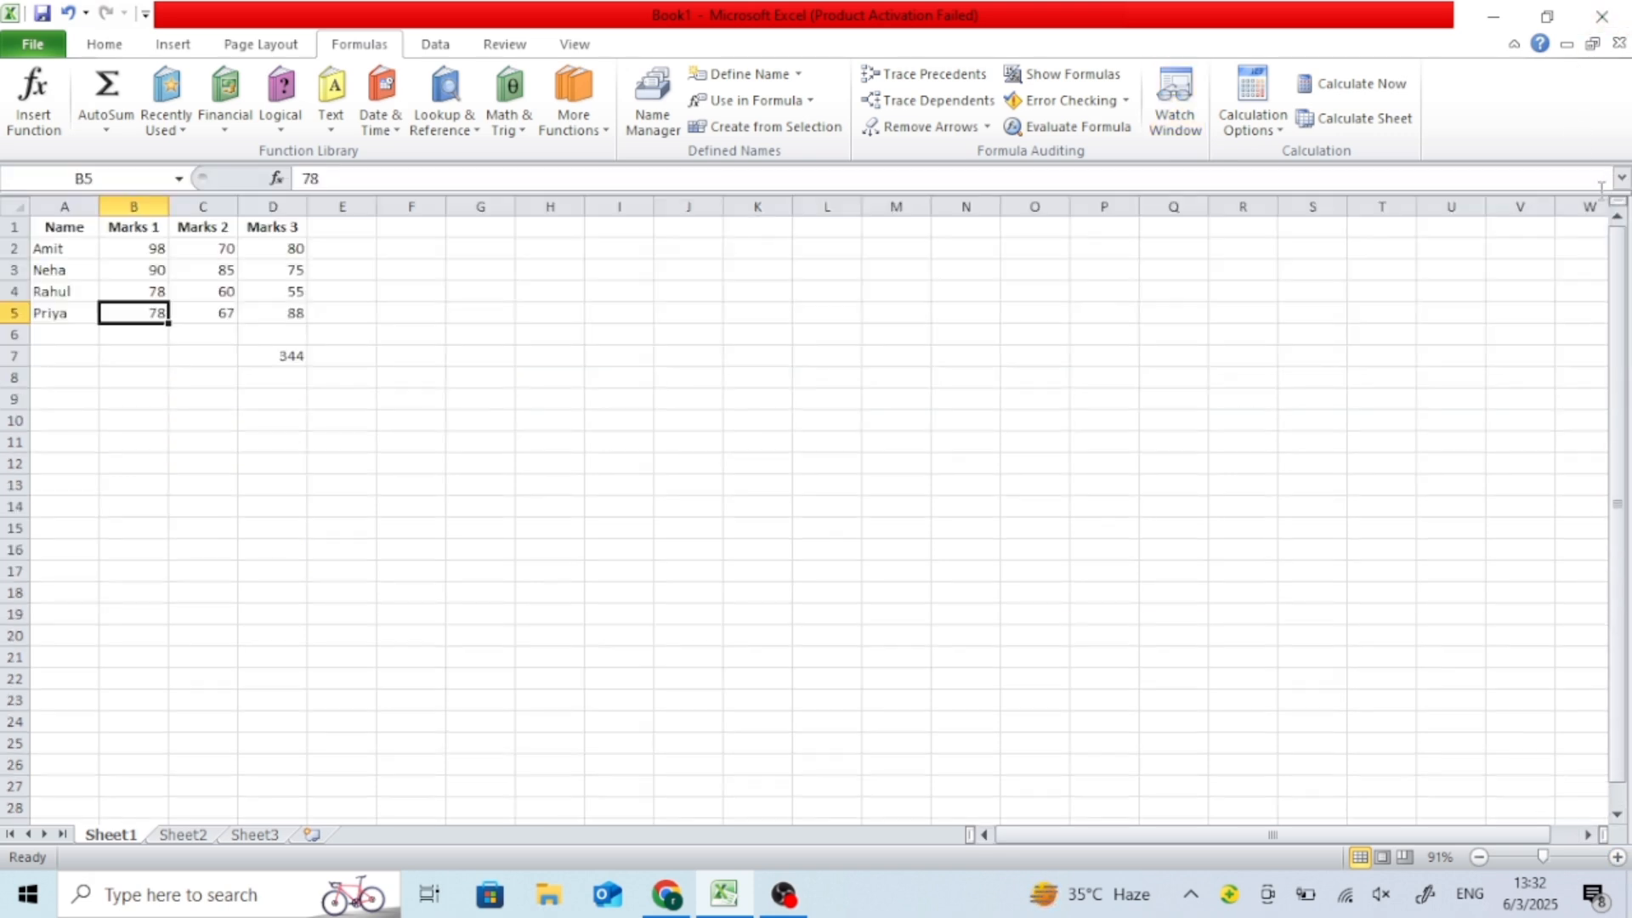
left_click(1569, 857)
Step: Set the workbook's calculation option to Manual
left_click(1266, 134)
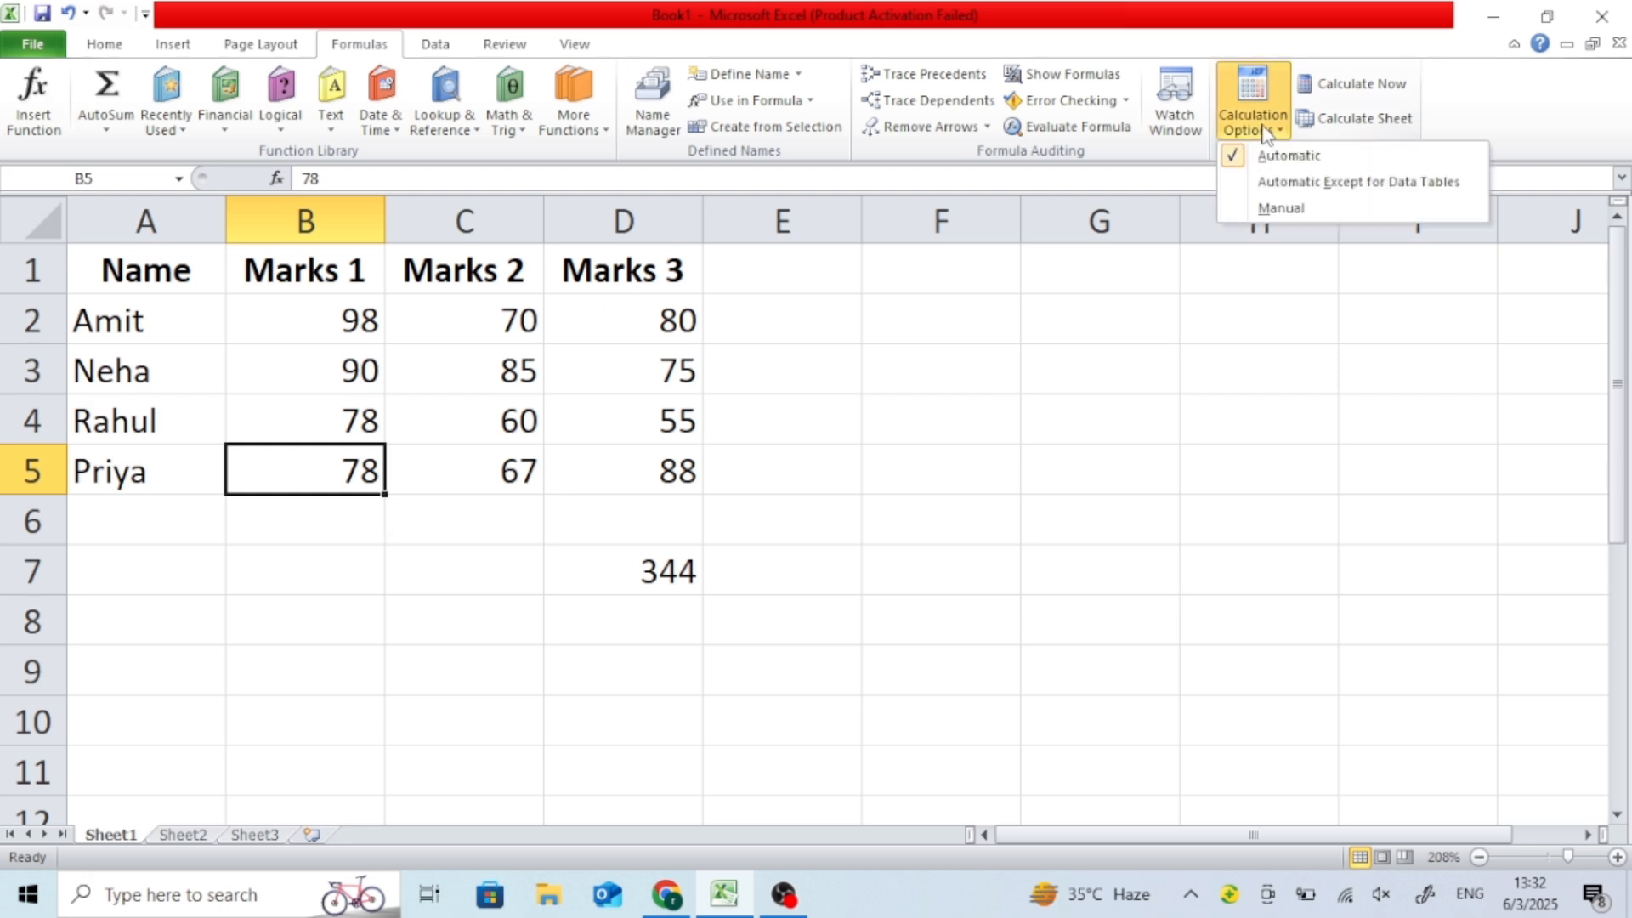
left_click(1329, 293)
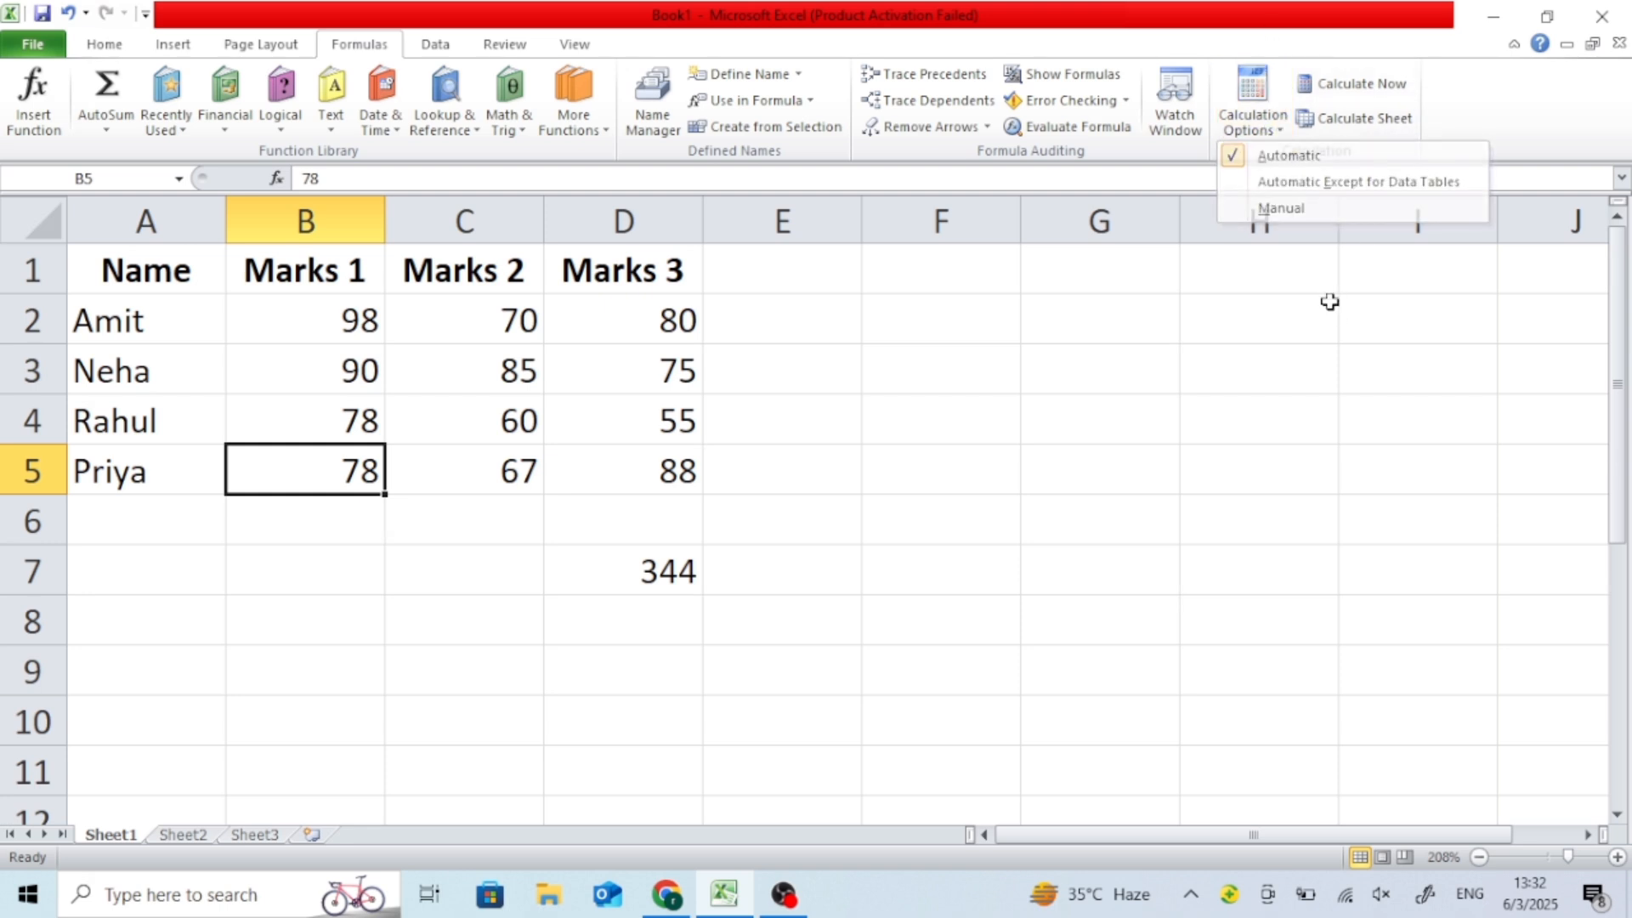
left_click(1284, 135)
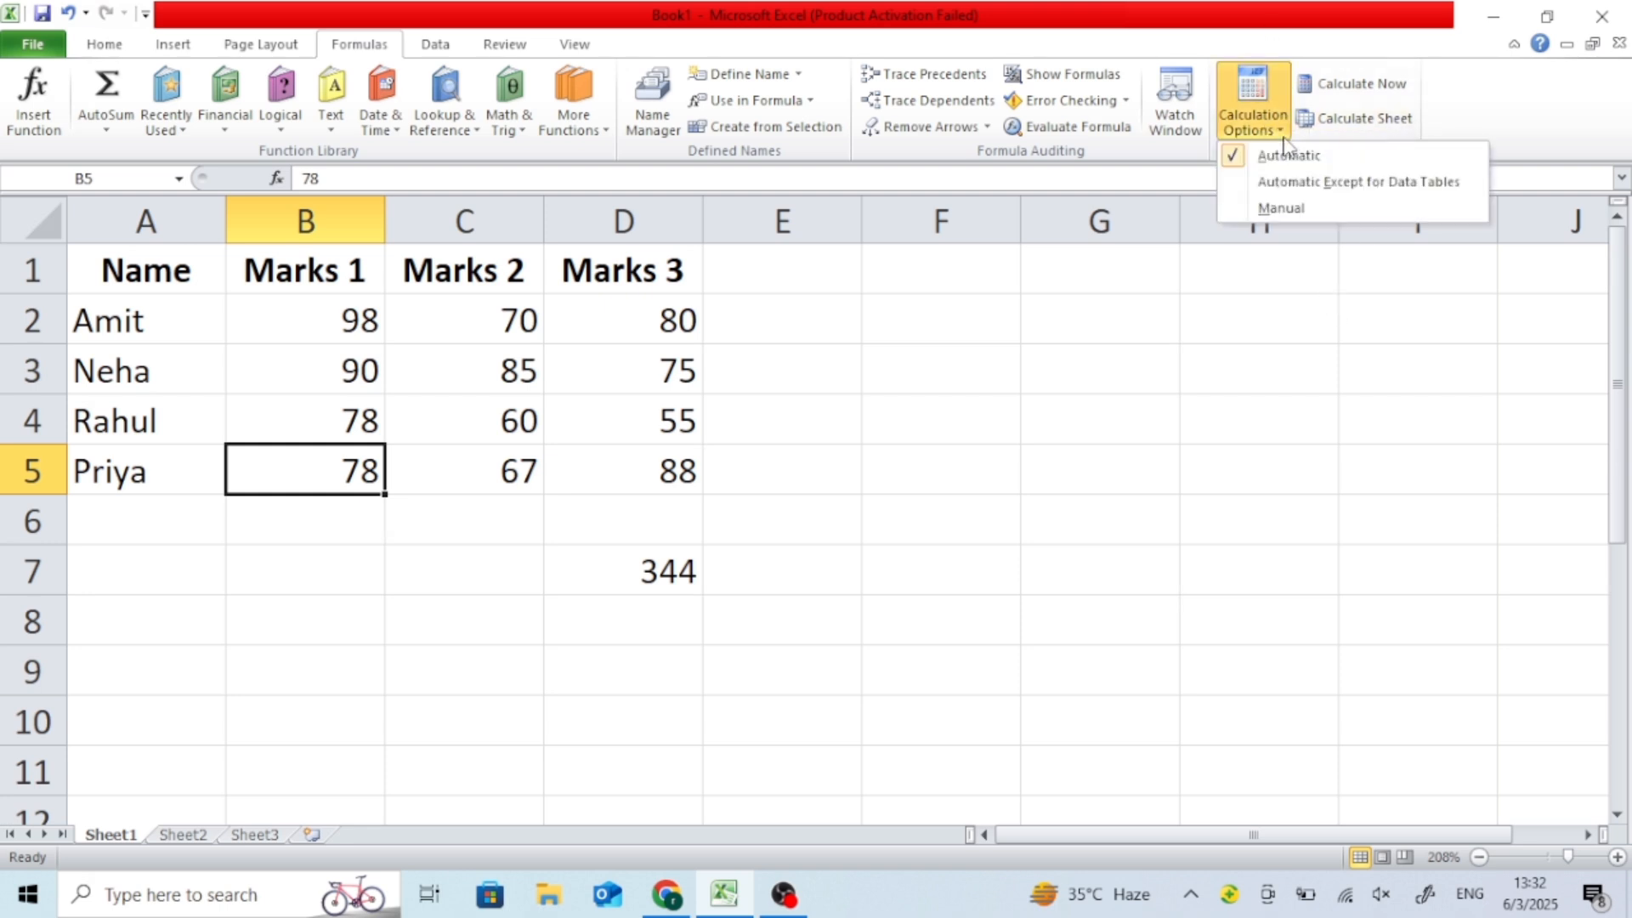
left_click(1277, 207)
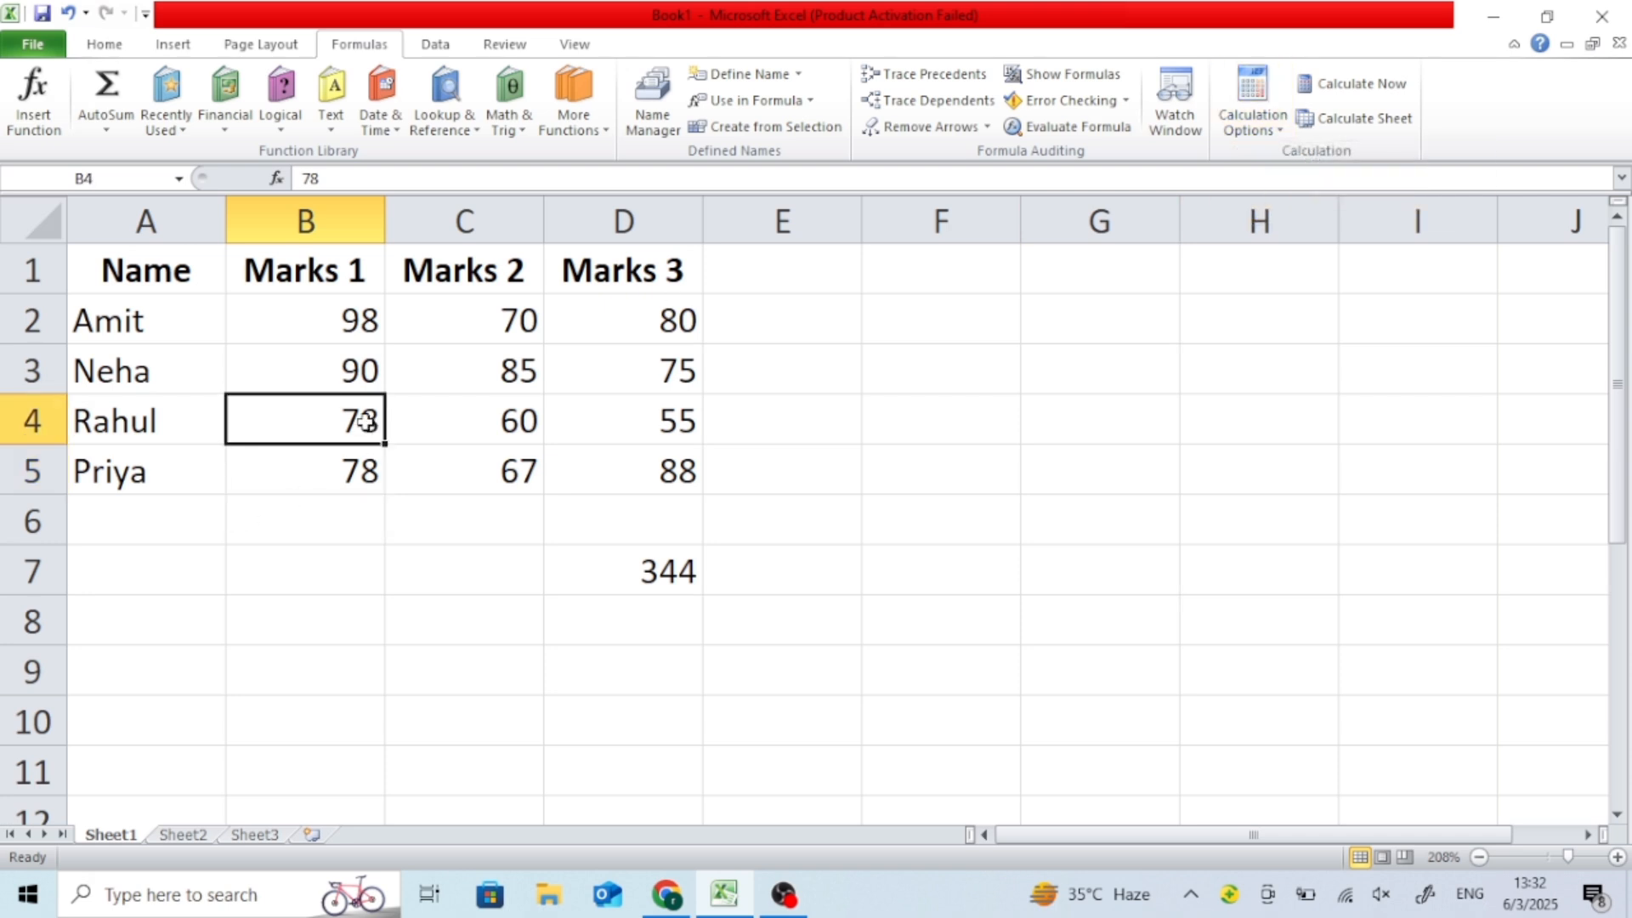
Step: Enter 76 in cell B4 and 78 in cell B5 of Marks 1, and recalculate the workbook with Calculate Now
type("76")
key("Return")
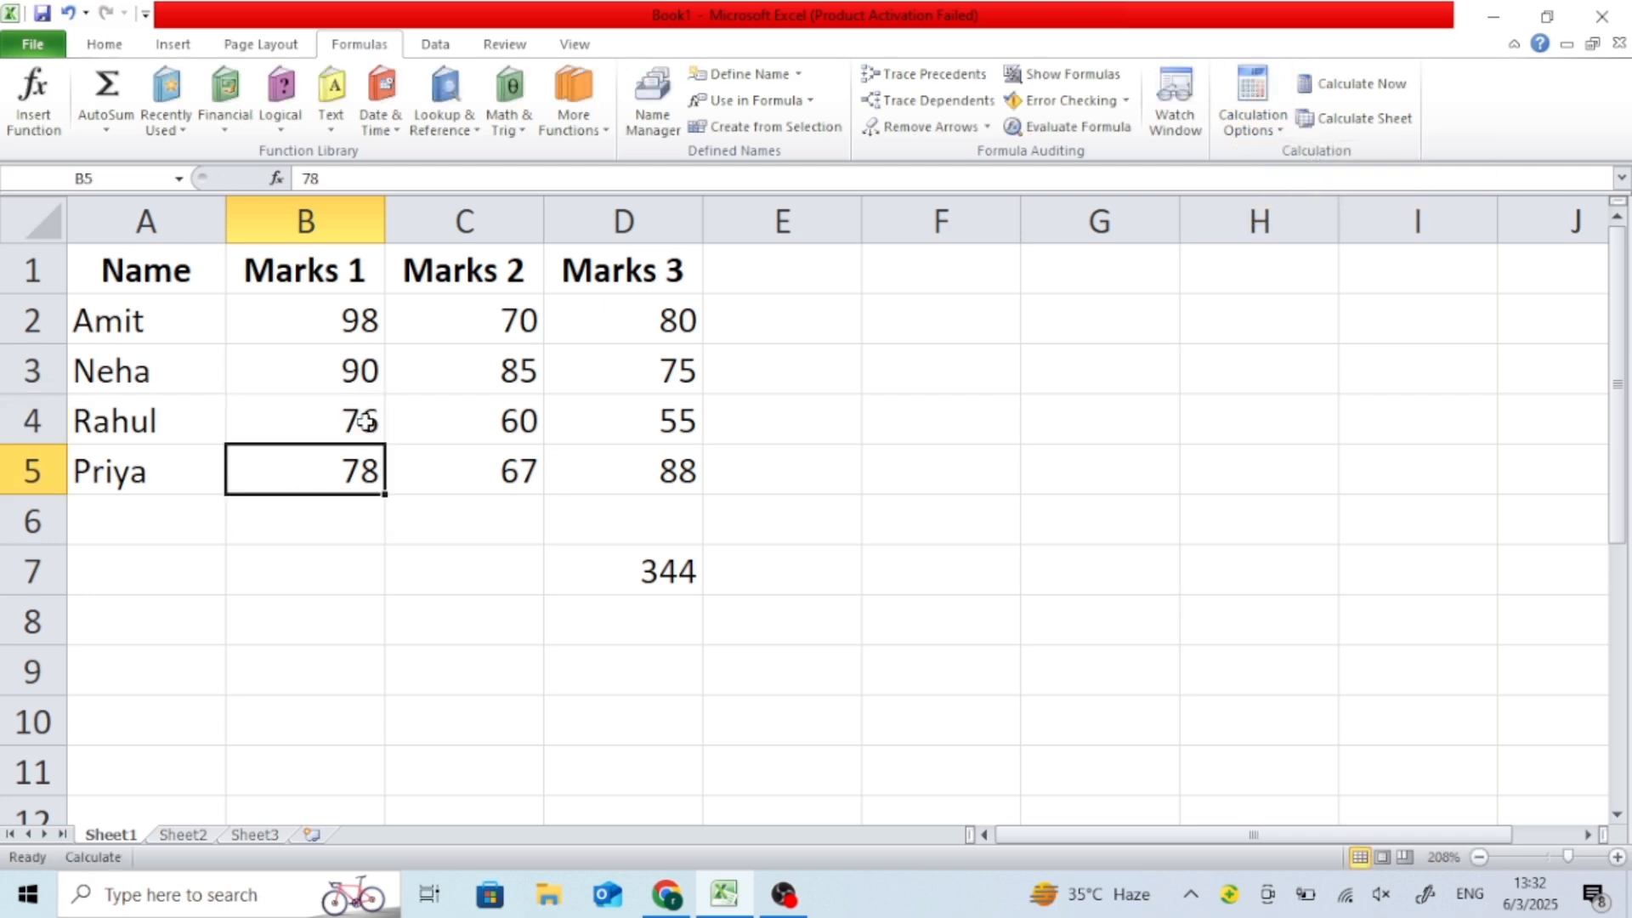
type("78")
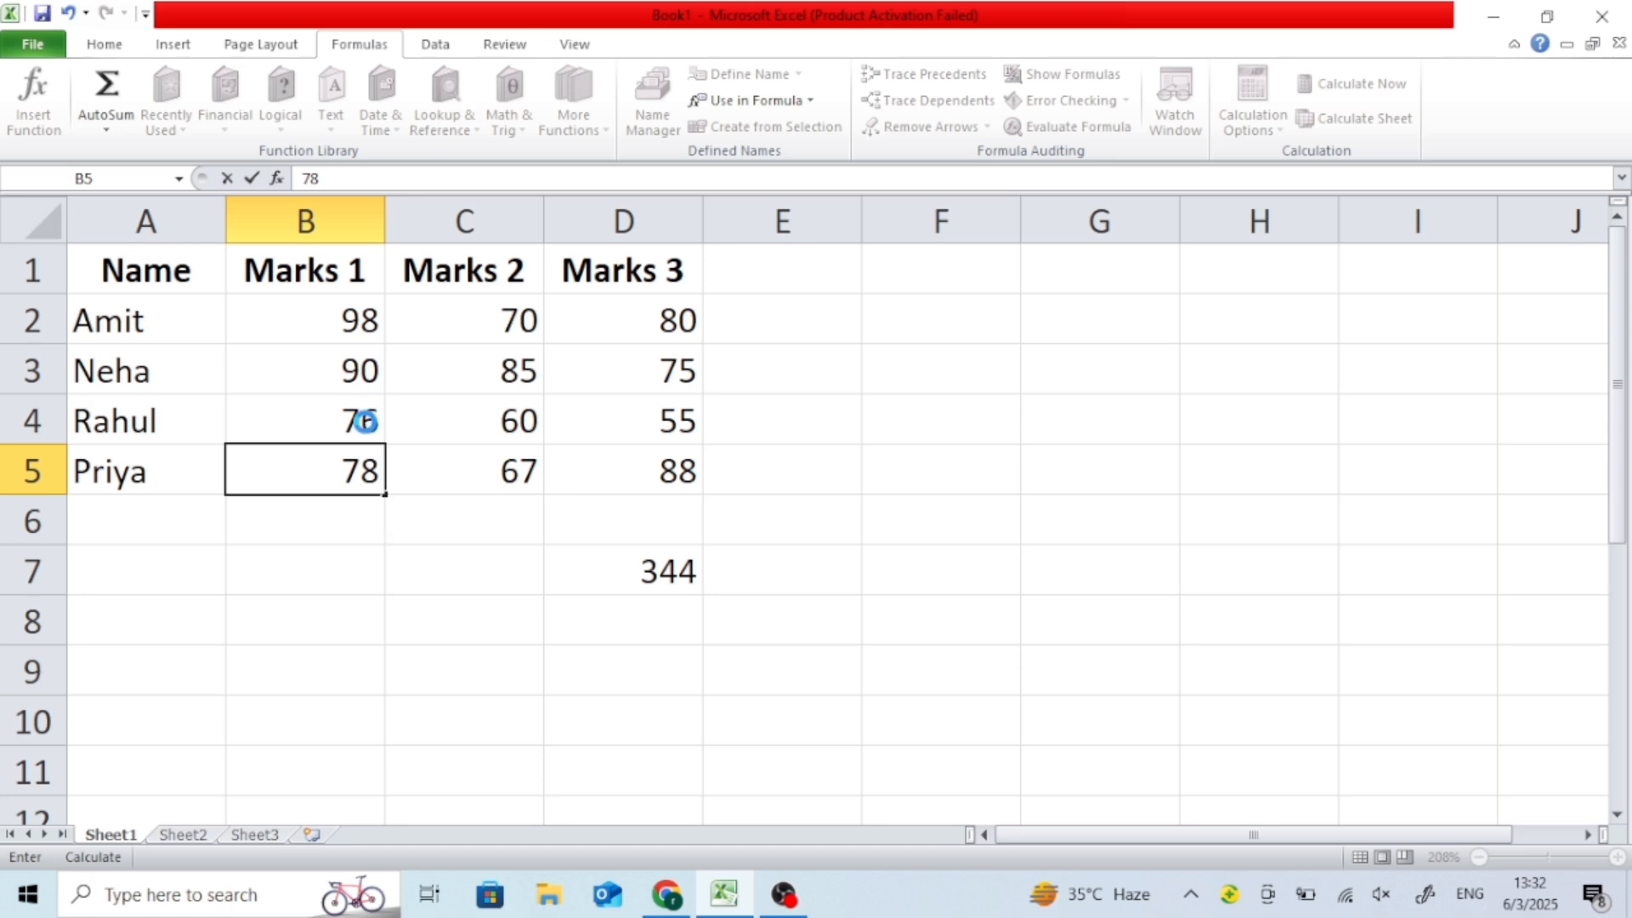
key("Return")
left_click(302, 401)
left_click(365, 360)
left_click(335, 328)
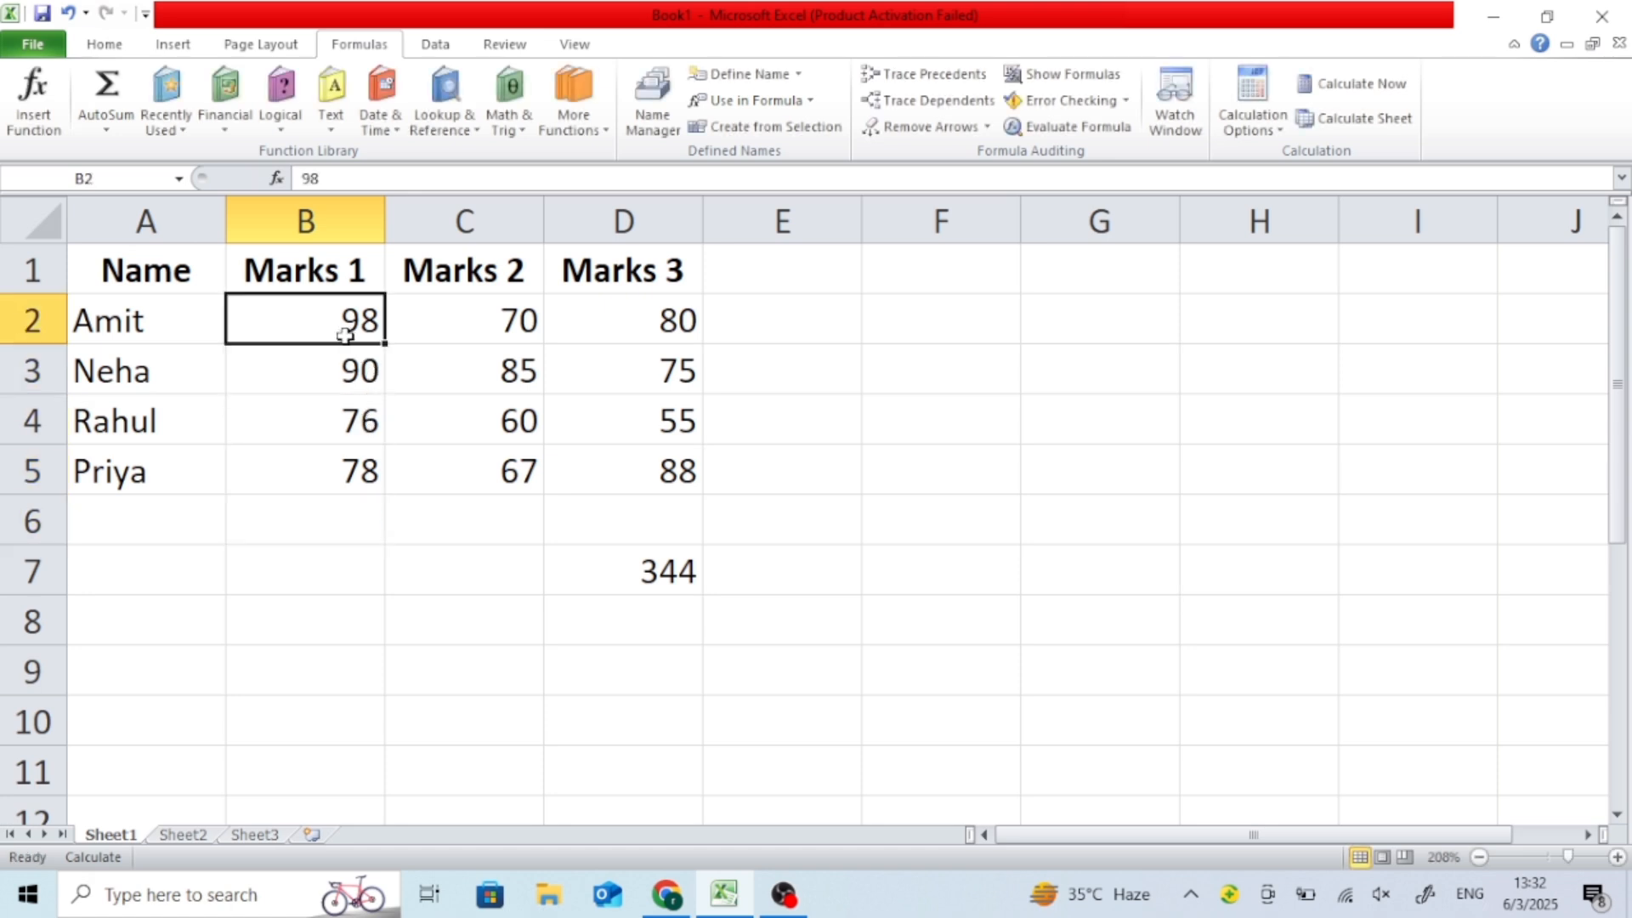
left_click(326, 416)
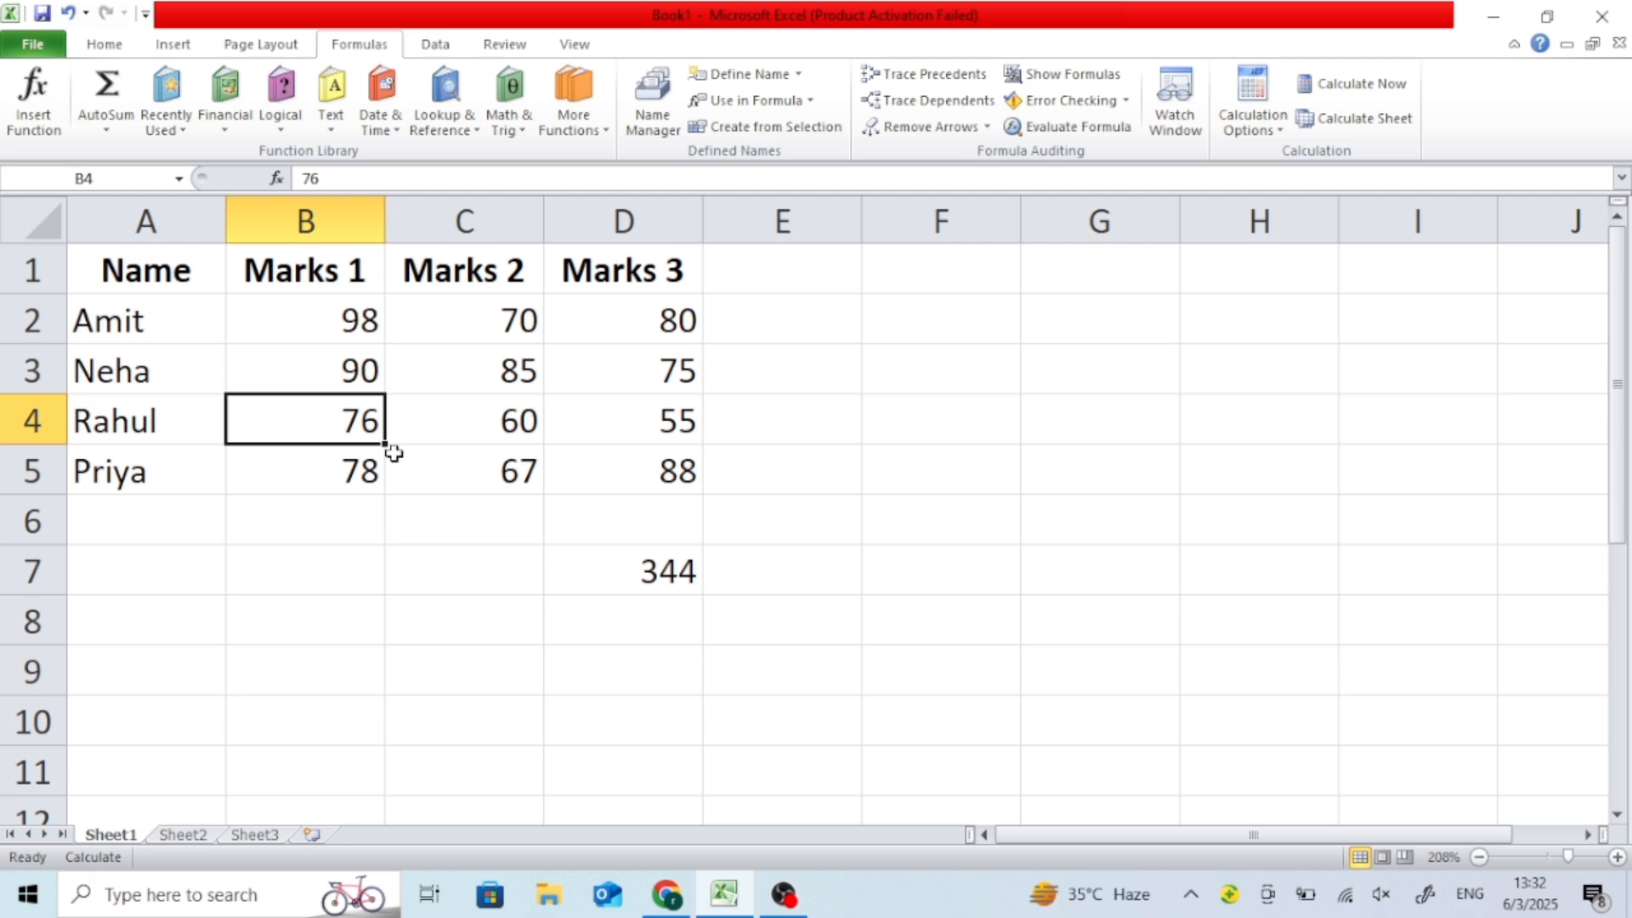
left_click(1334, 89)
Step: Set the Marks 1 value in cell B3 to 0 and recalculate the workbook with Calculate Now
left_click(285, 349)
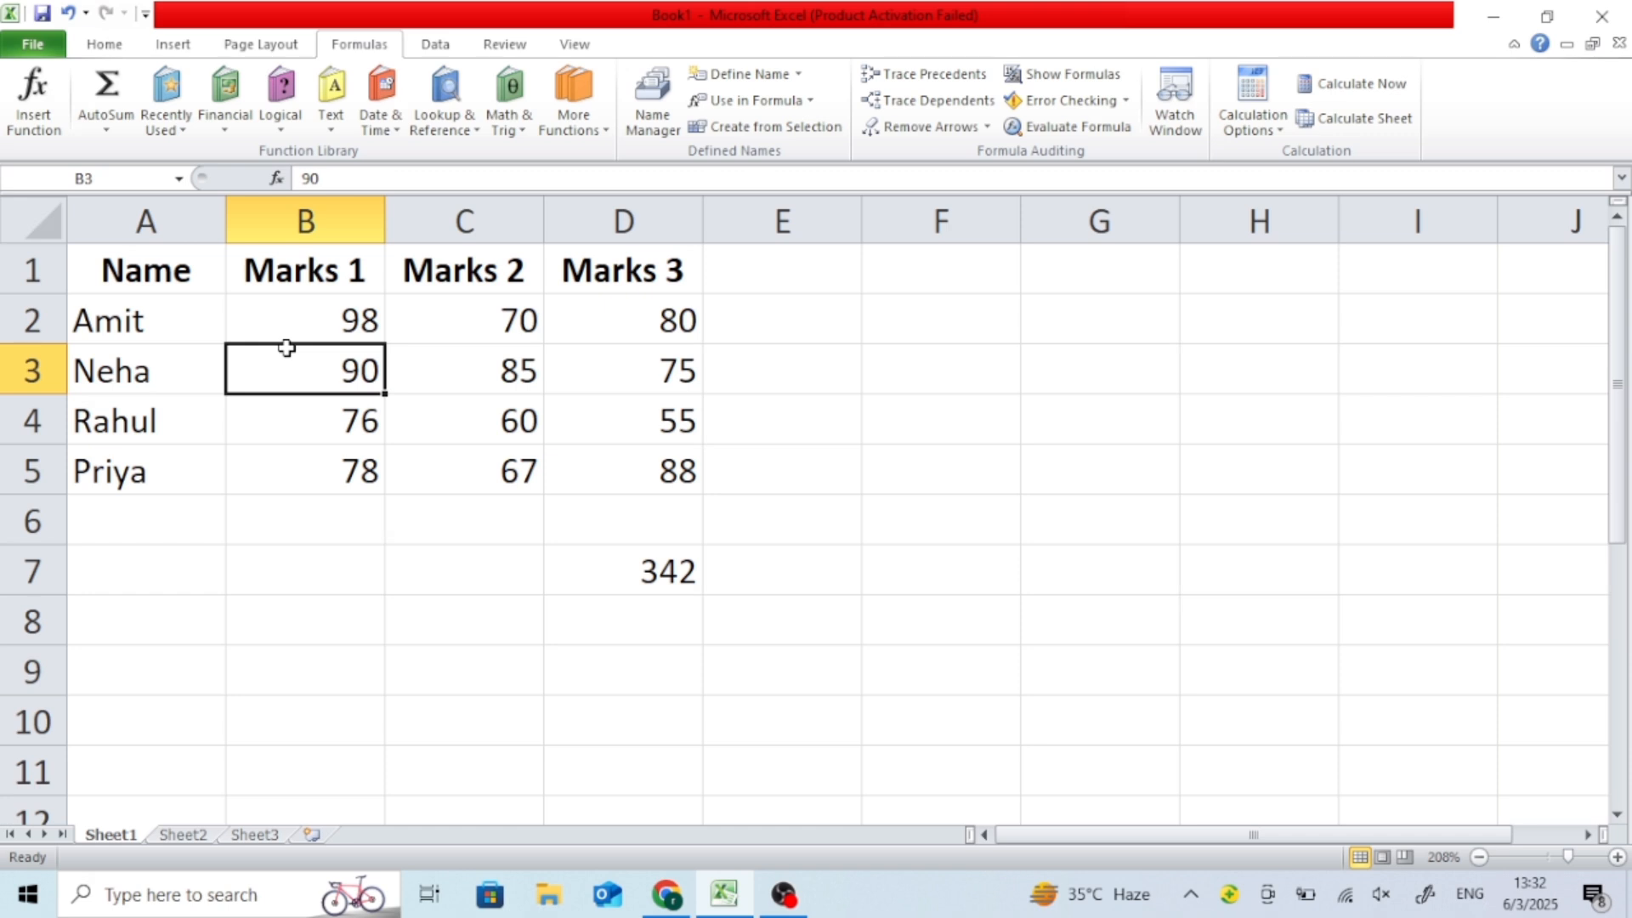
type("0")
key("Return")
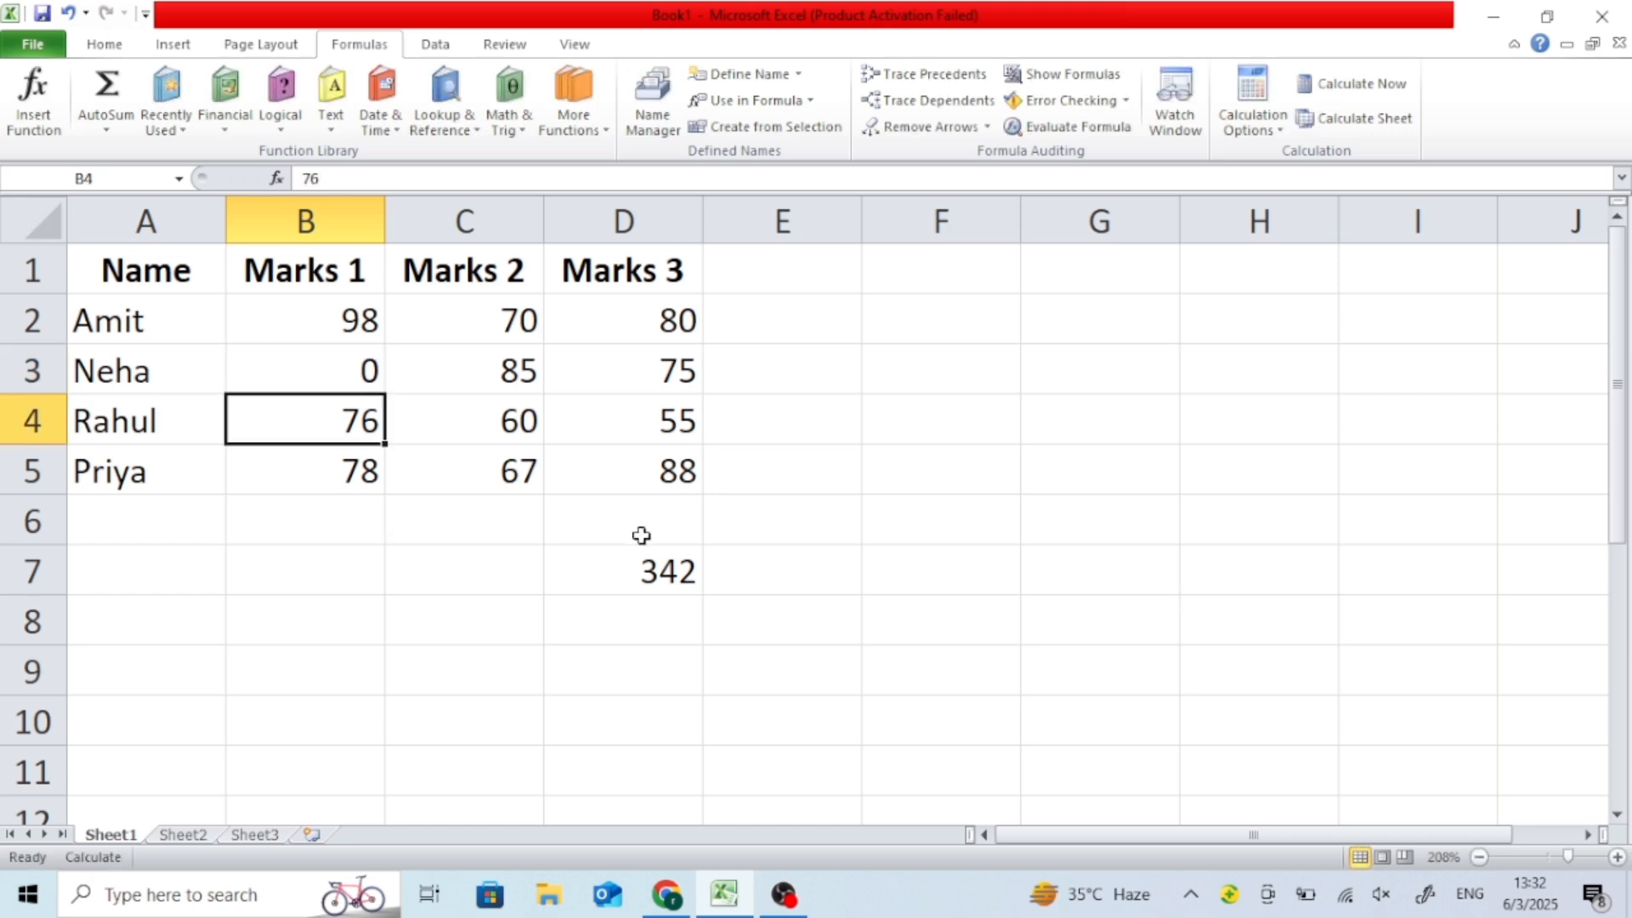
left_click(1377, 82)
Step: Change the Marks 1 value in cell B3 to 78 and switch the calculation option to Automatic
left_click(338, 374)
type("78")
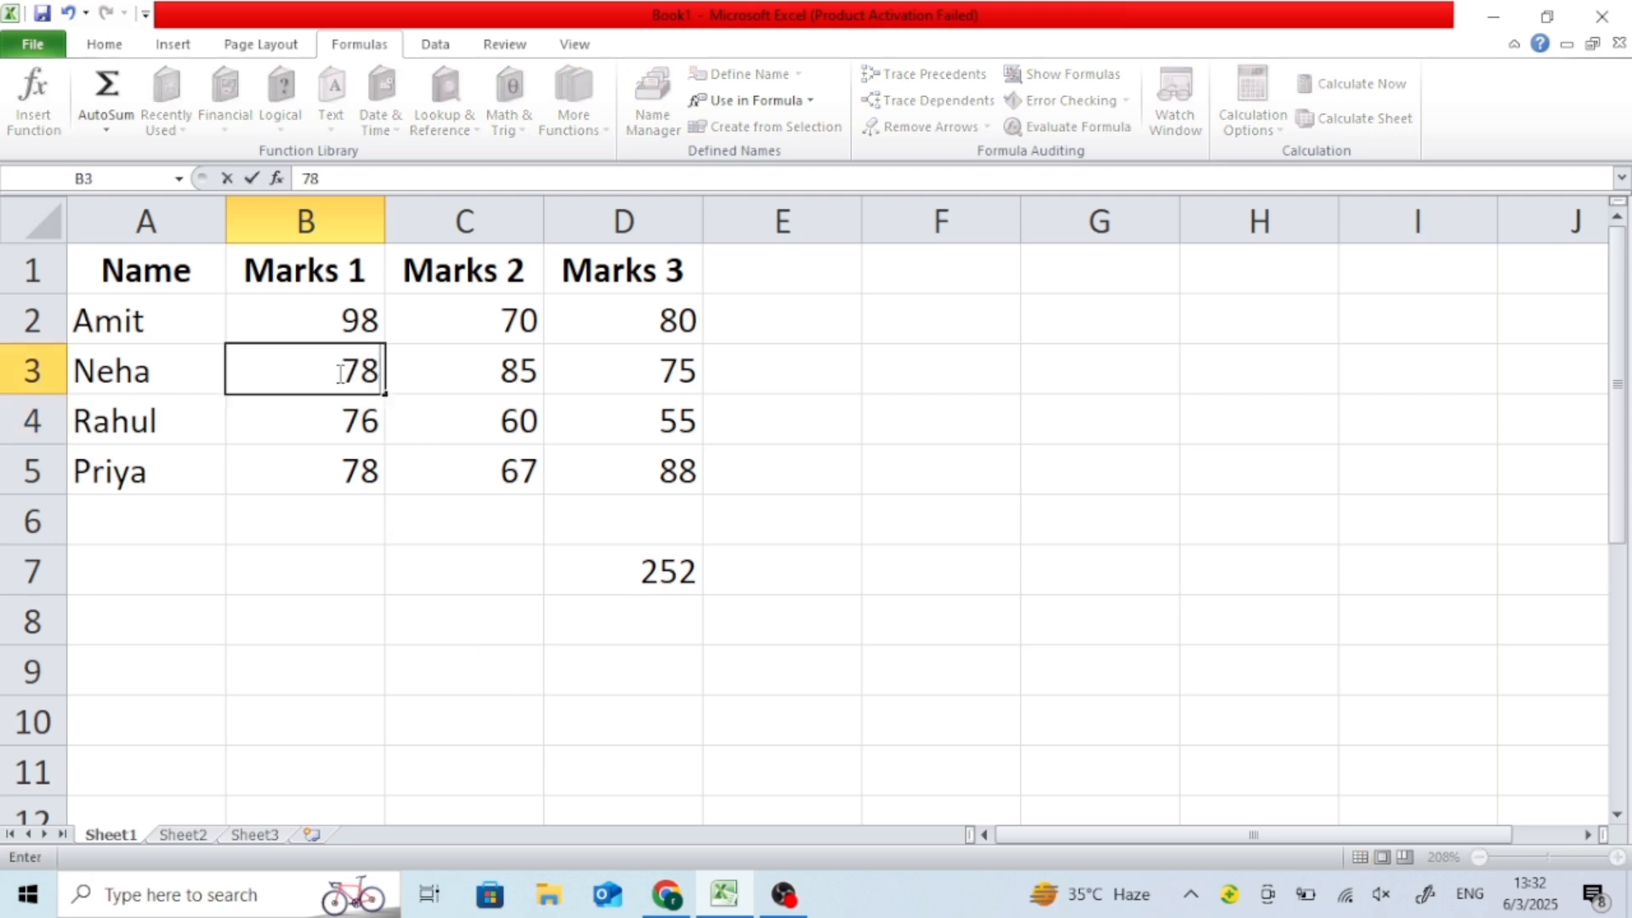
left_click(961, 515)
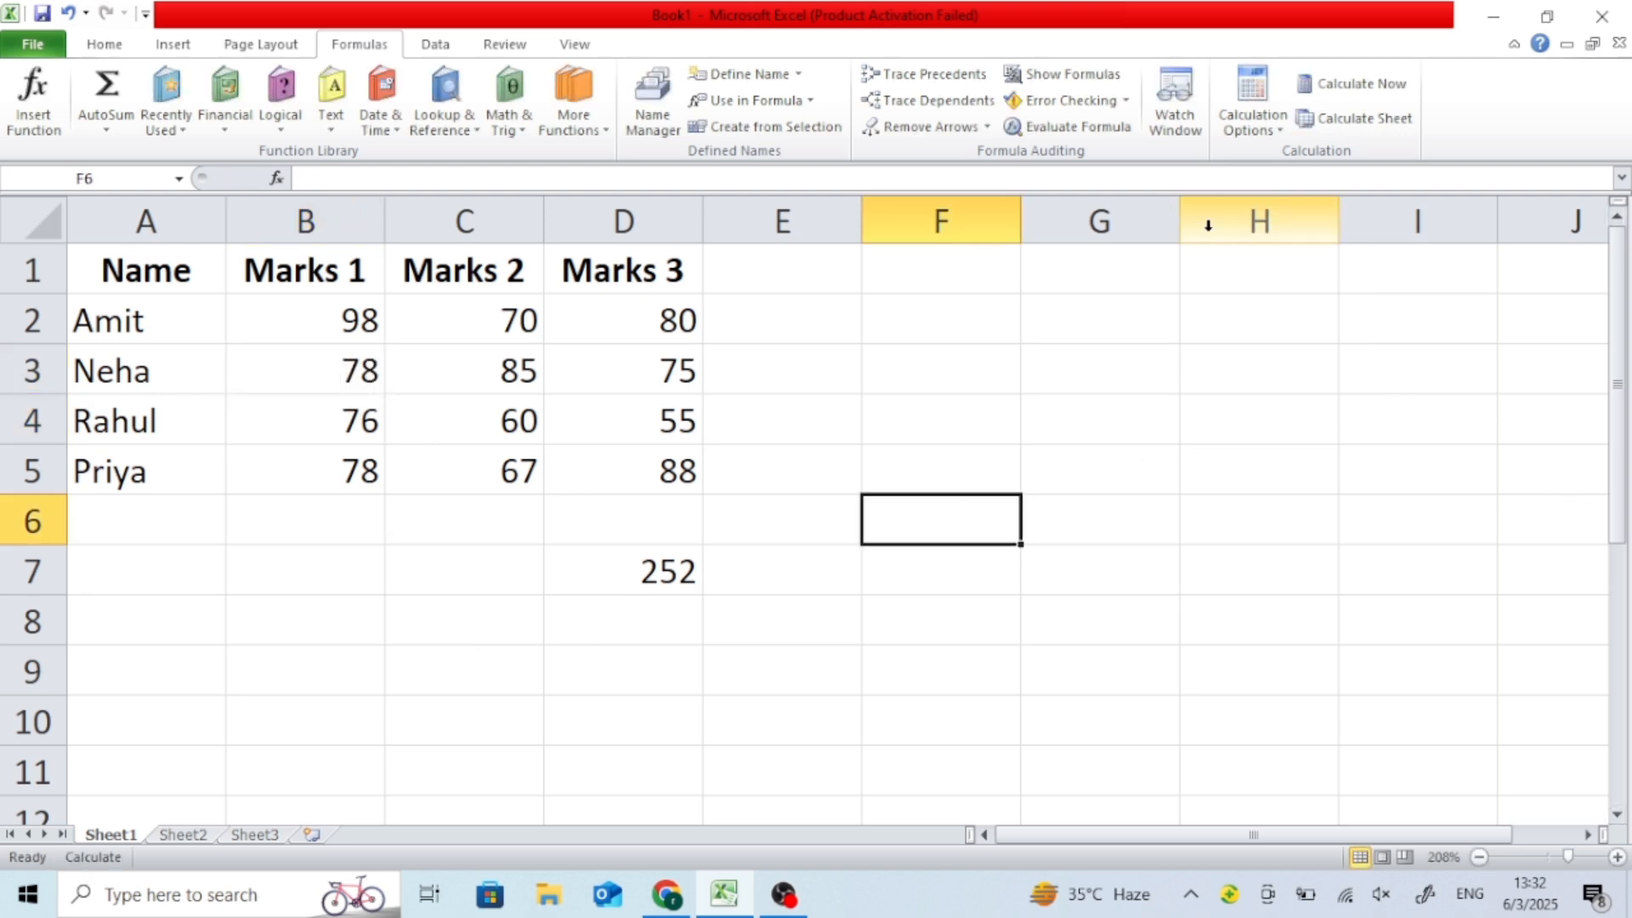
left_click(1257, 126)
left_click(1284, 157)
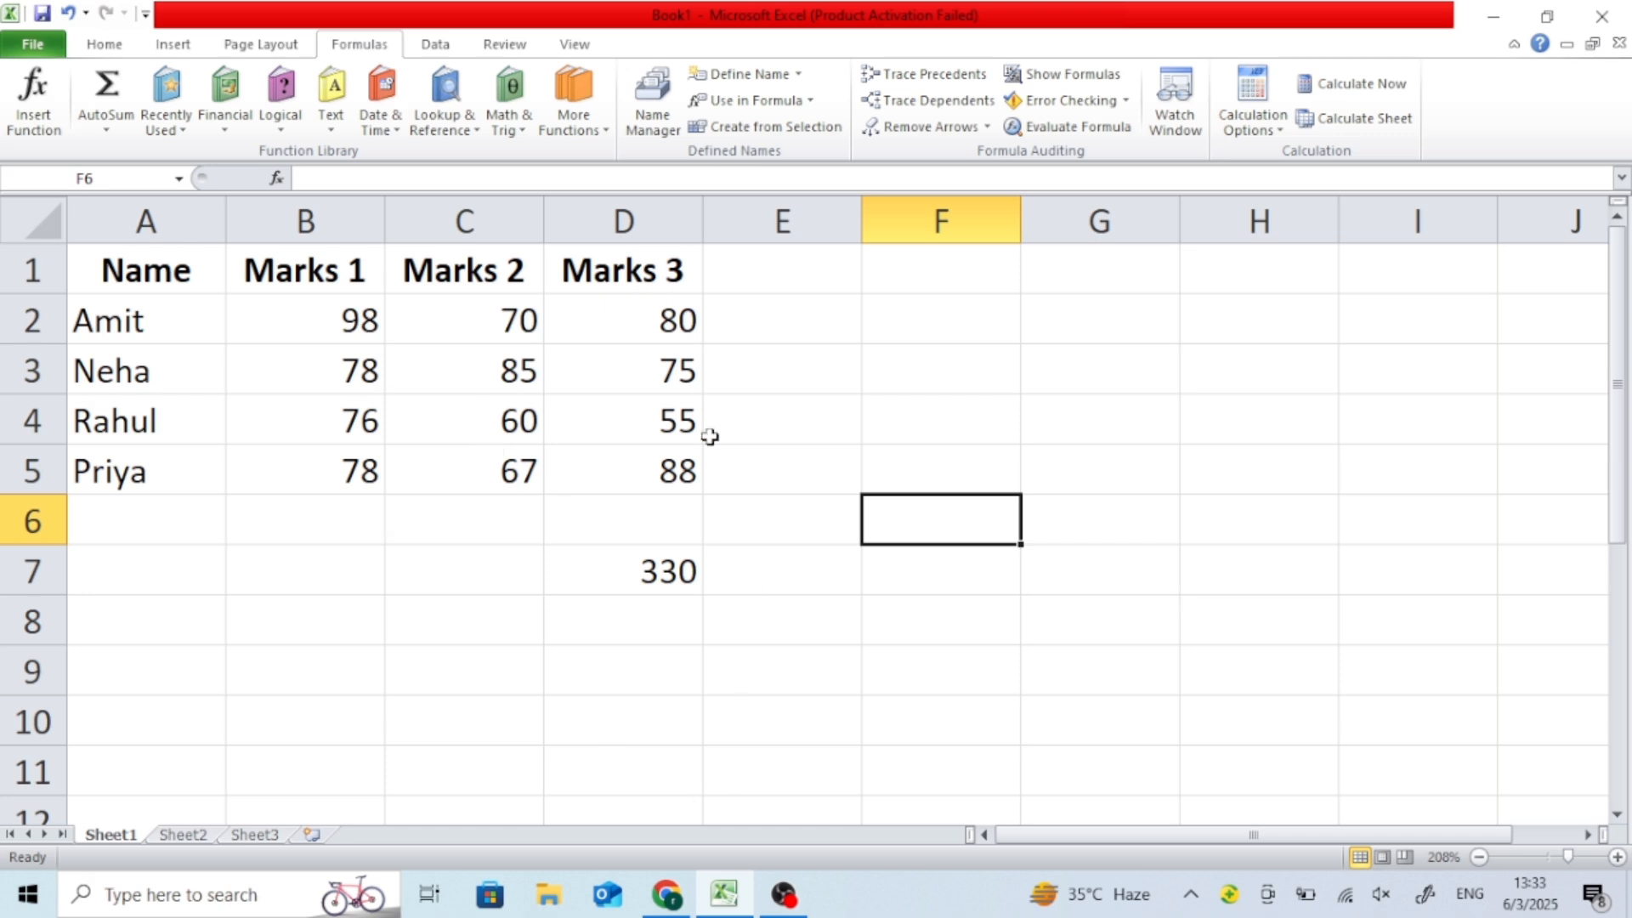
Step: Review the calculation options without changing them and set the Marks 1 value in cell B5 to 767
left_click(1280, 130)
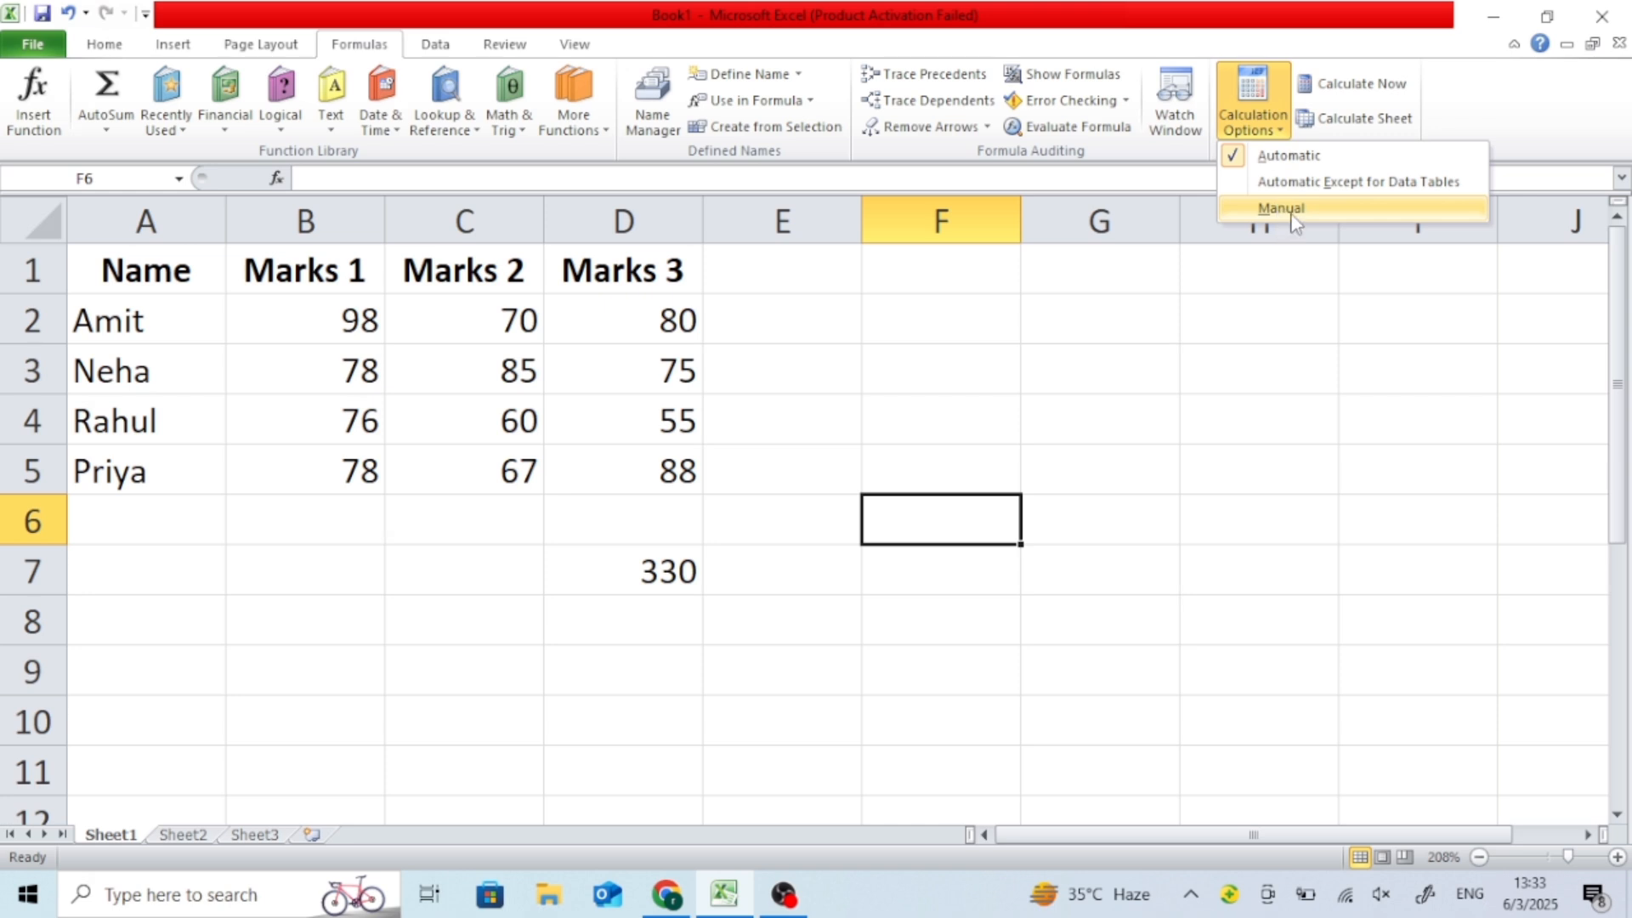
left_click(306, 614)
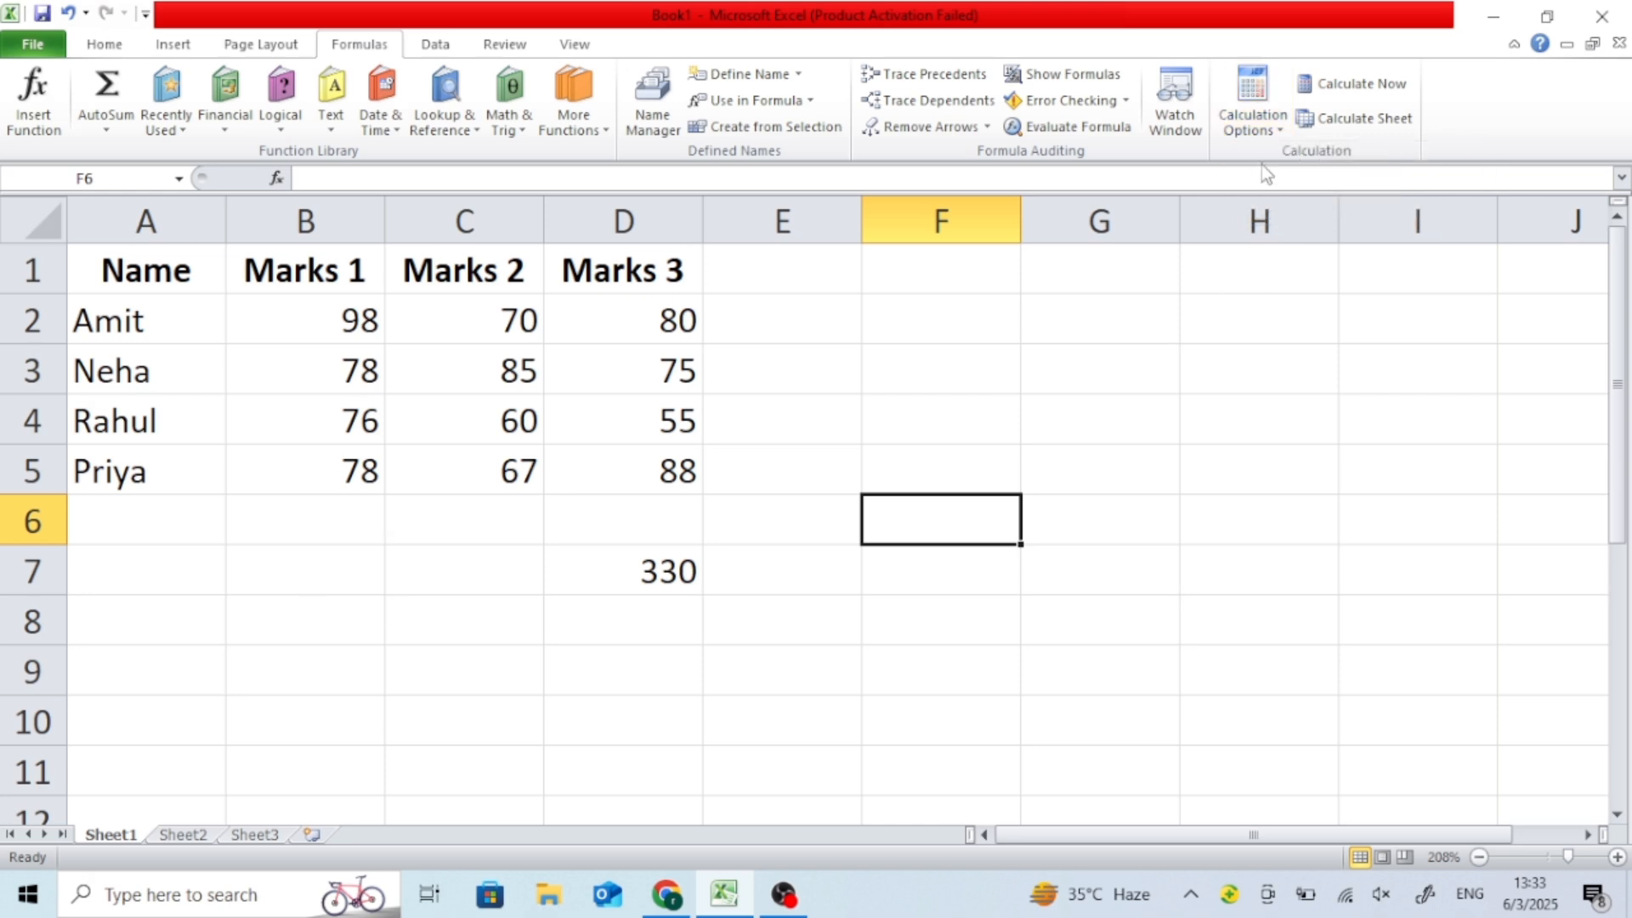
left_click(338, 455)
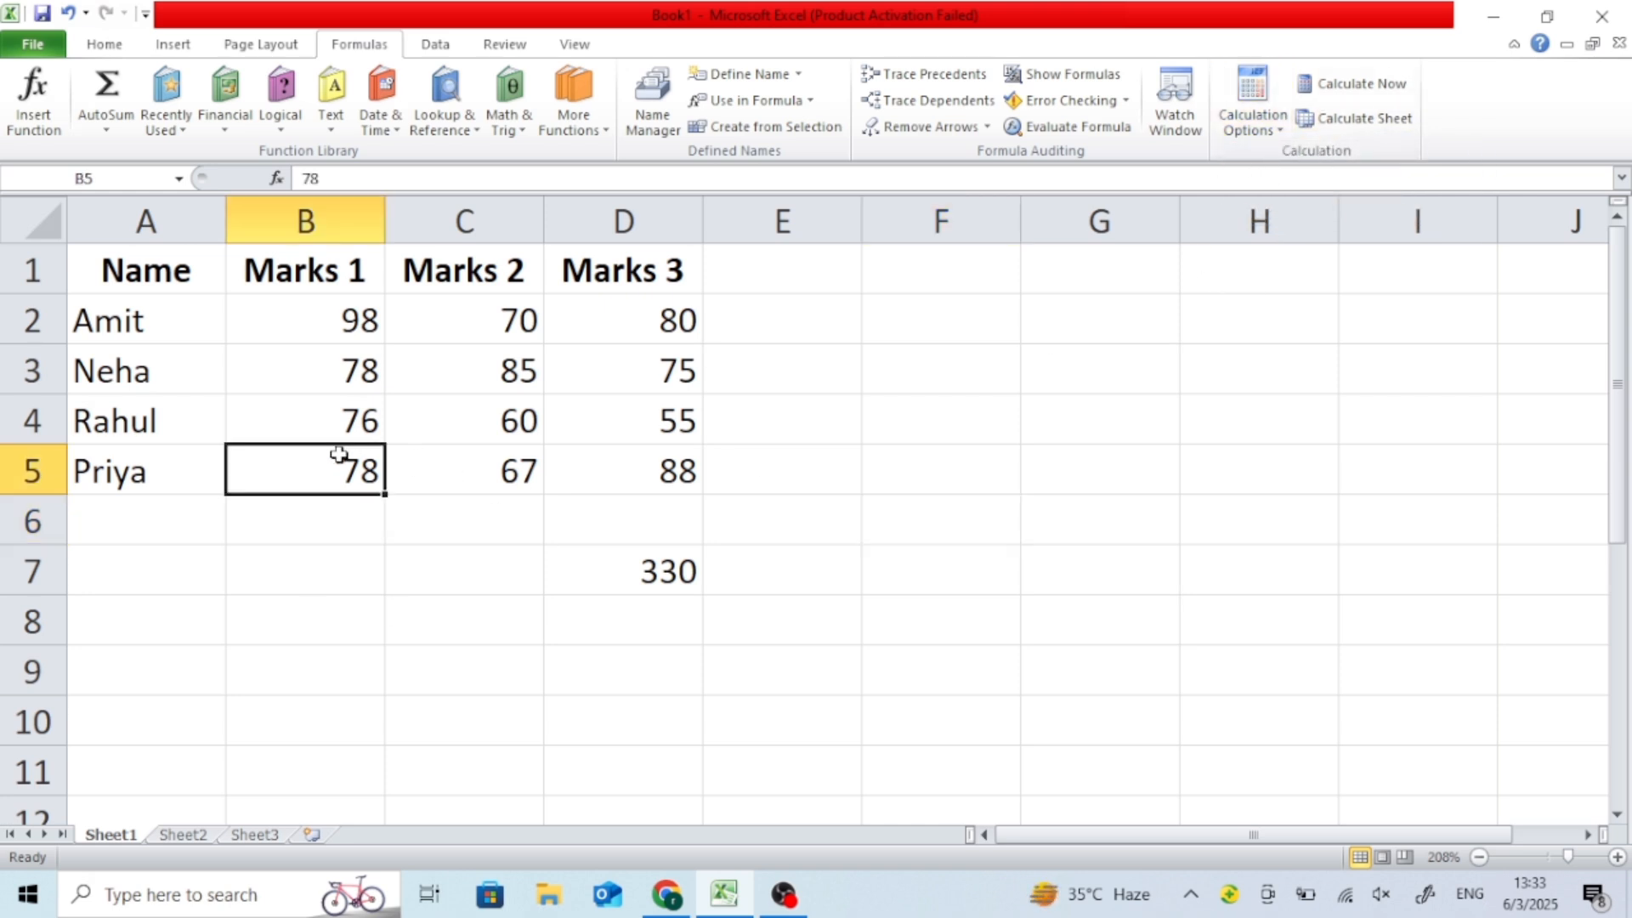
type("767")
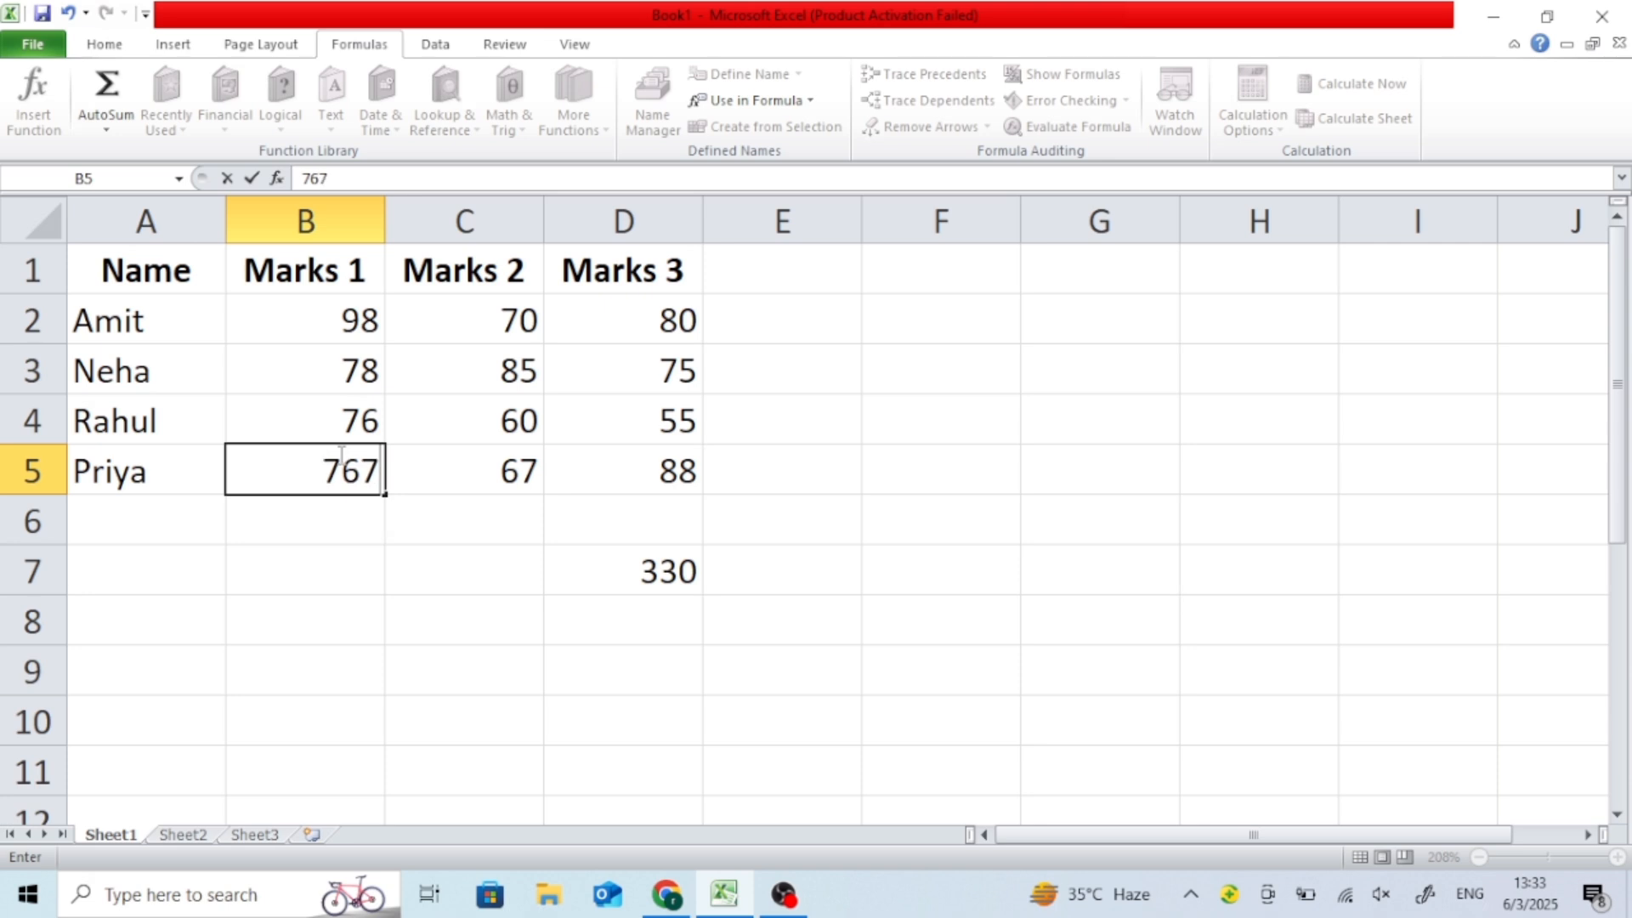
left_click(754, 518)
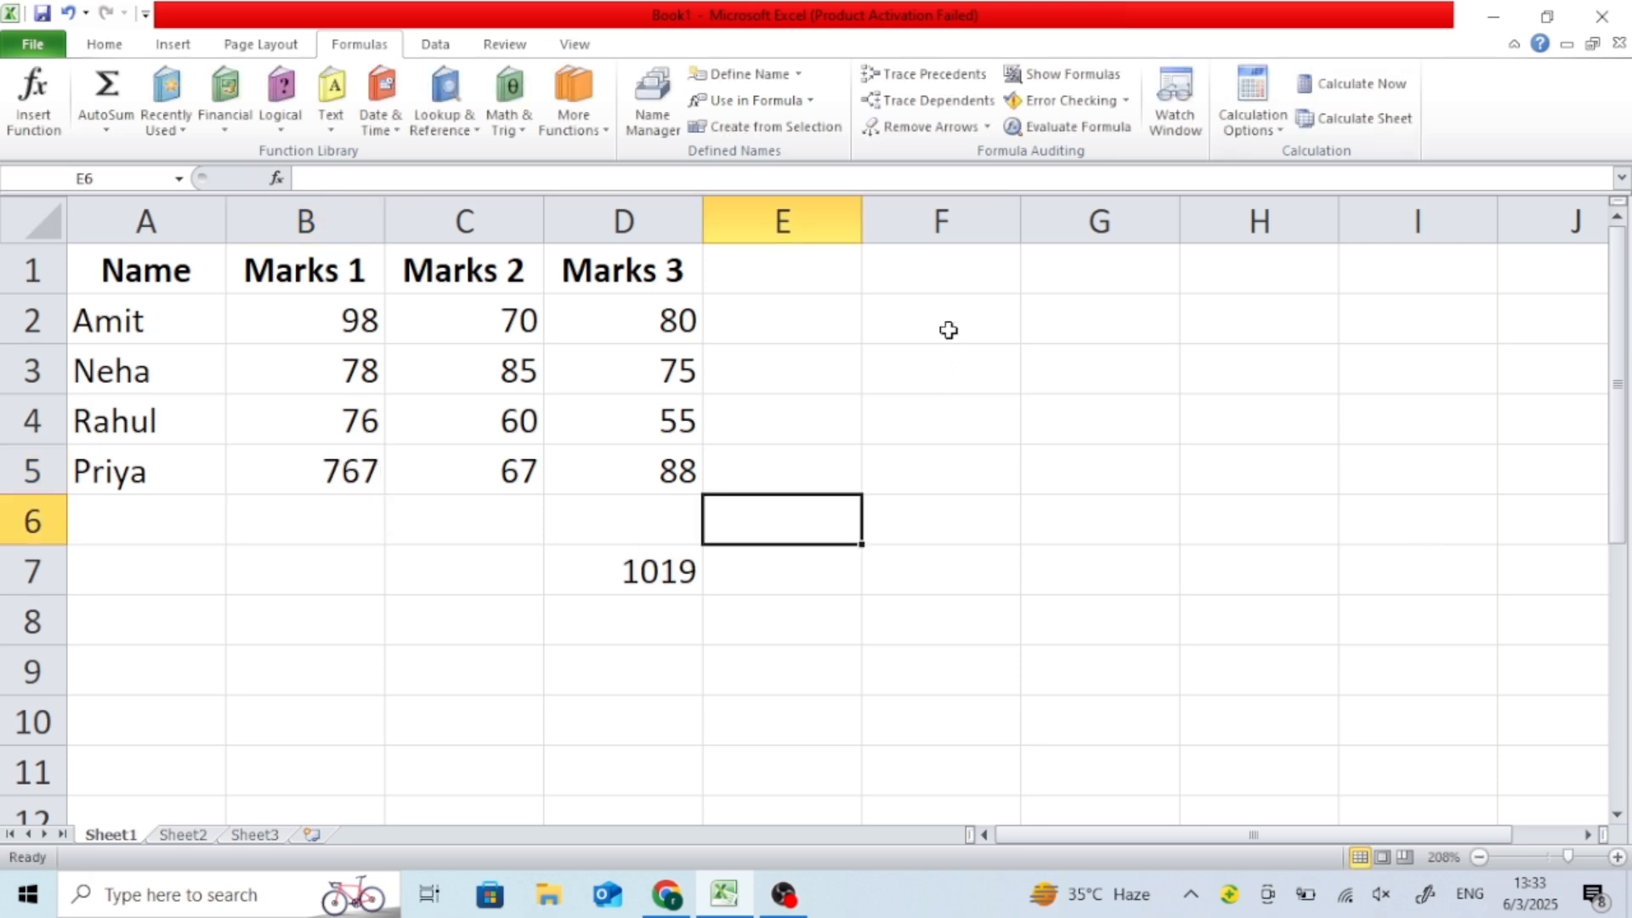
Step: Switch the calculation option to Manual and change the Marks 1 value in cell B4 to 5776
left_click(368, 496)
left_click(1242, 128)
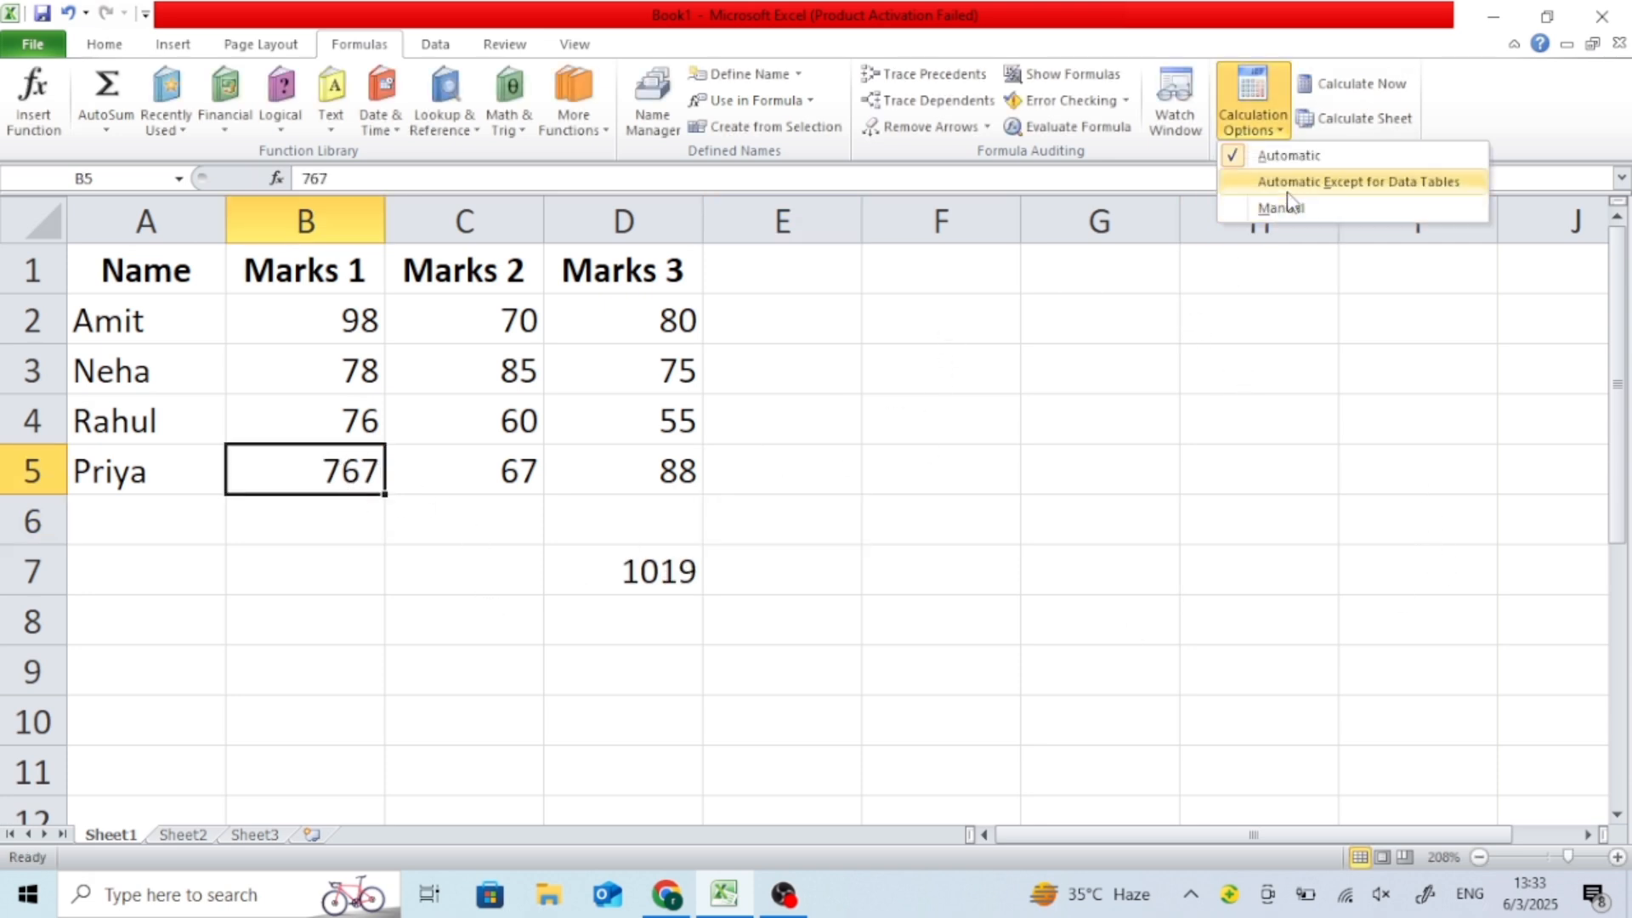
left_click(1258, 208)
left_click(298, 425)
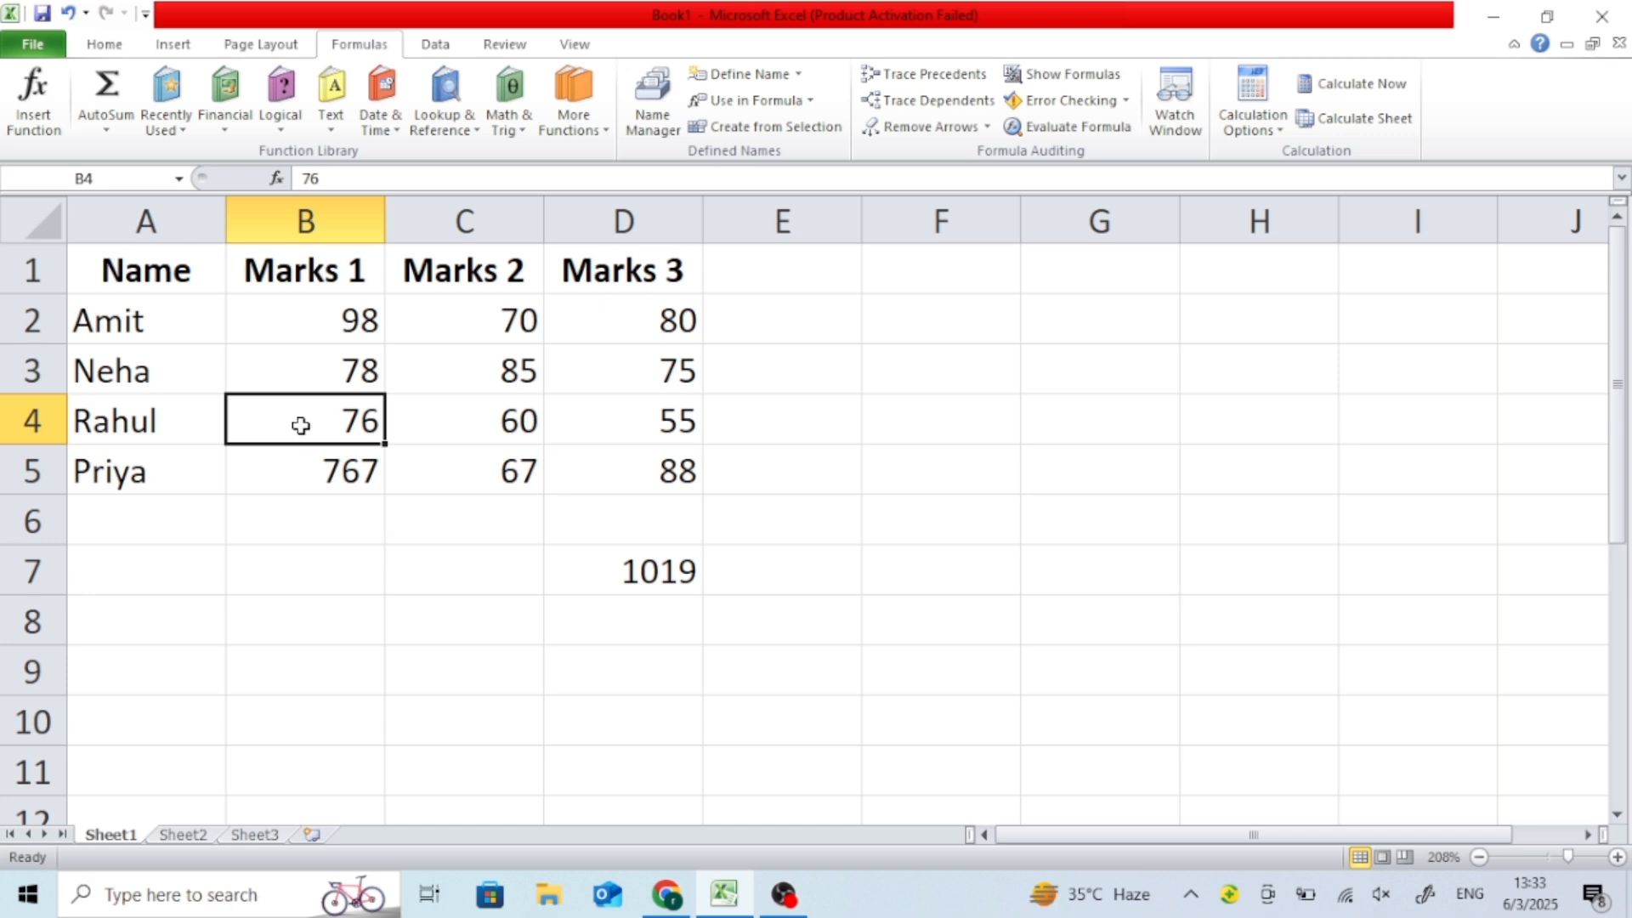
type("5776")
key("Return")
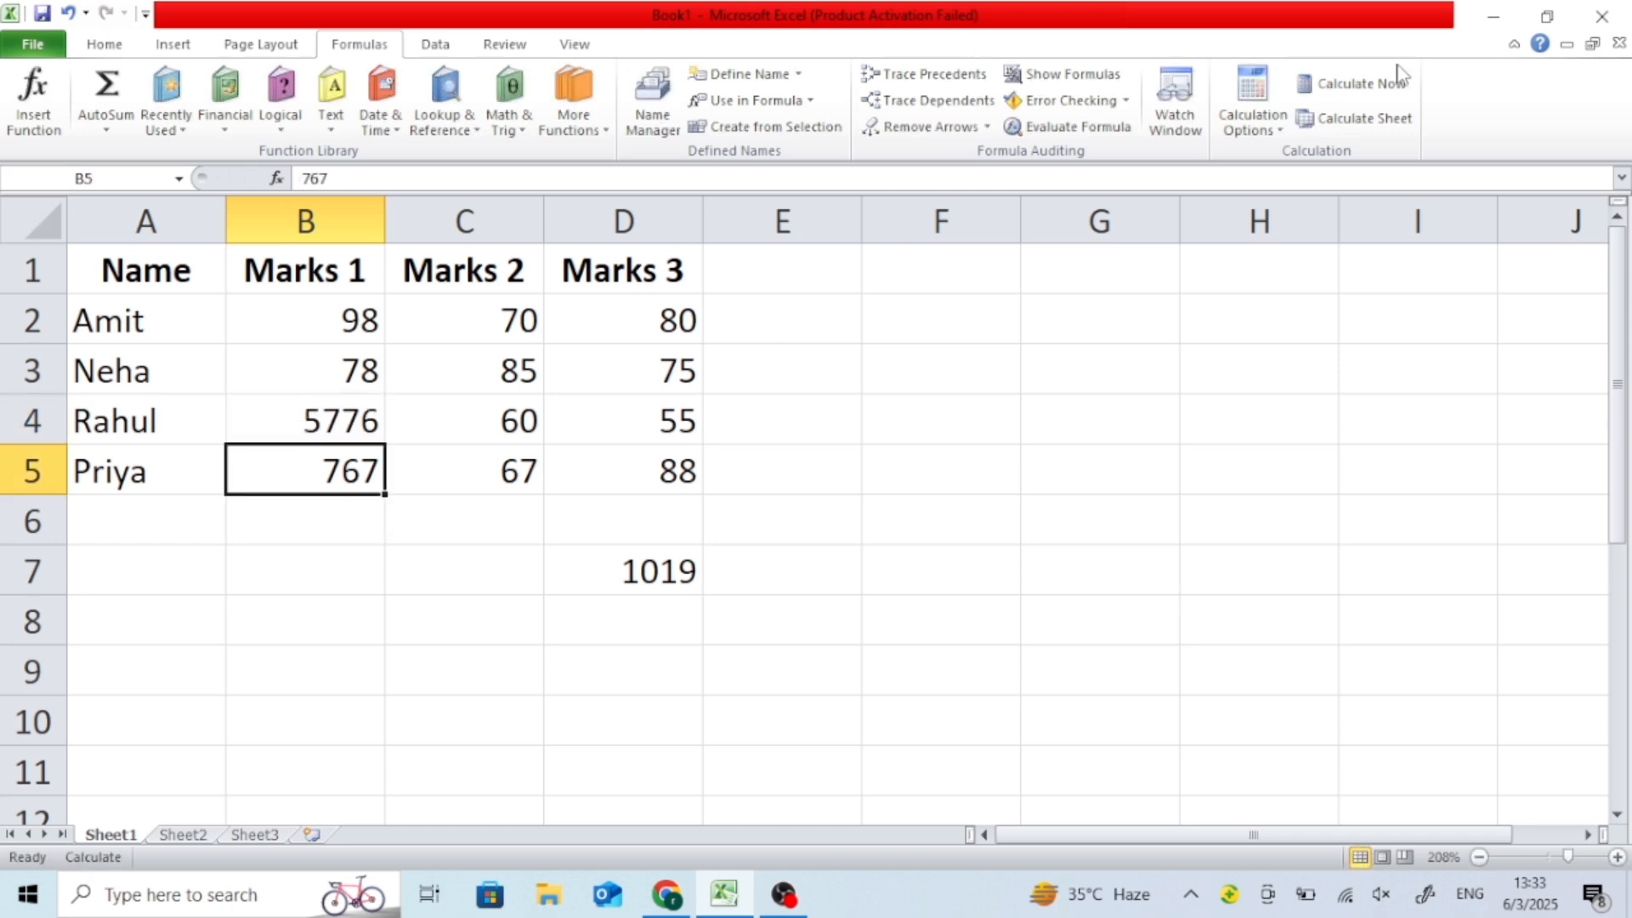
Step: Recalculate the active sheet with Calculate Sheet and return the calculation option to Automatic
left_click(1344, 119)
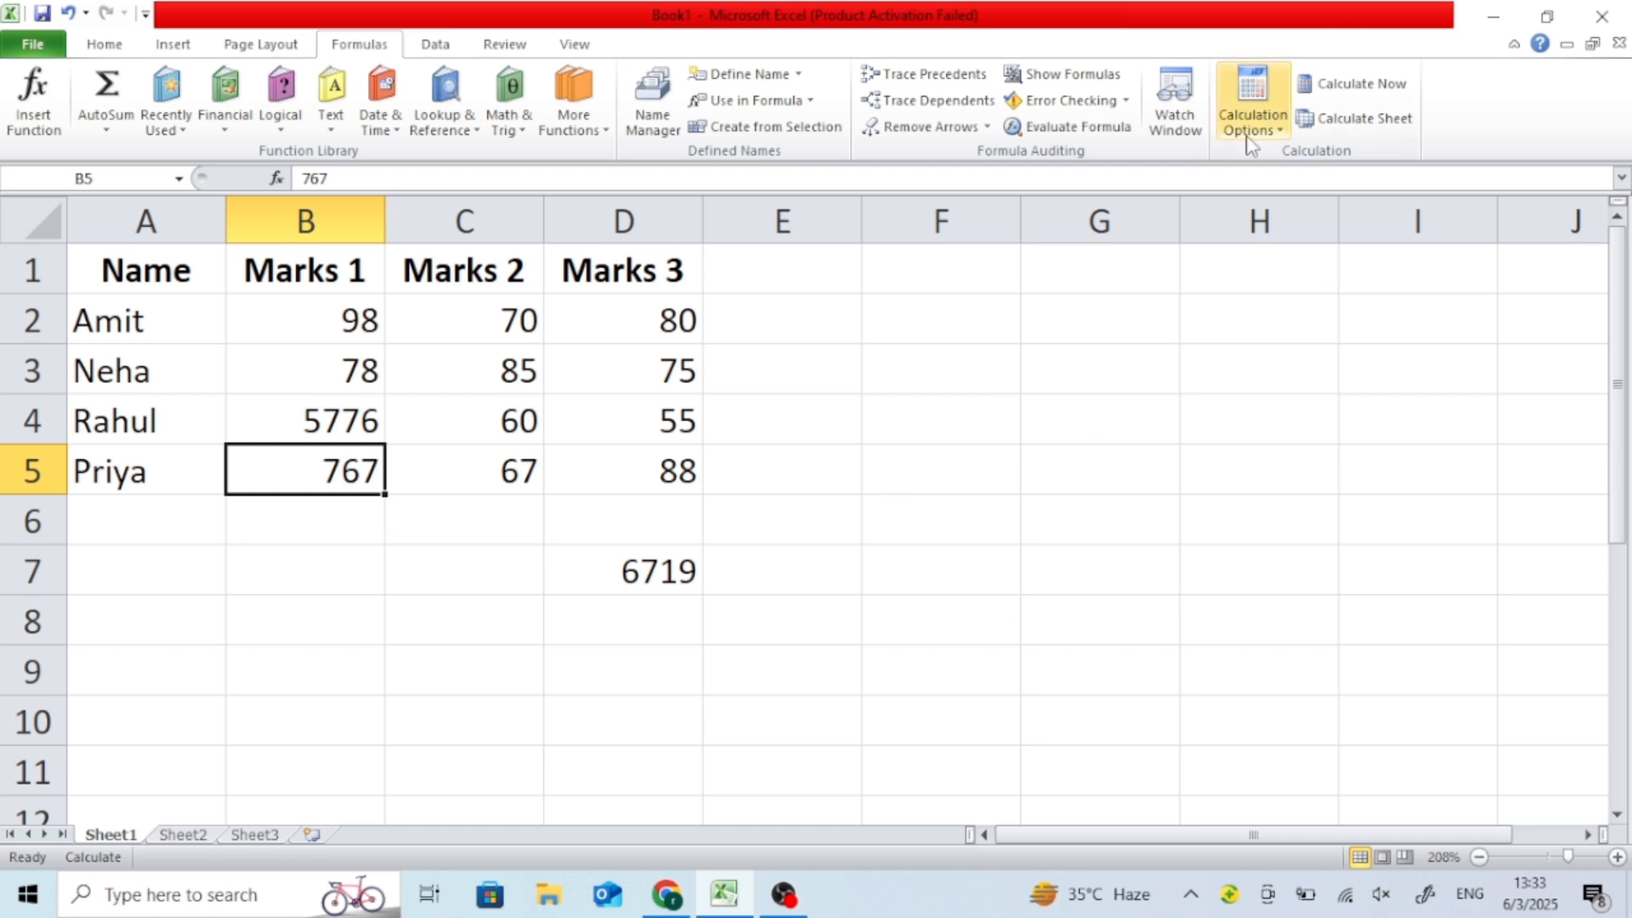
left_click(1253, 107)
left_click(1289, 157)
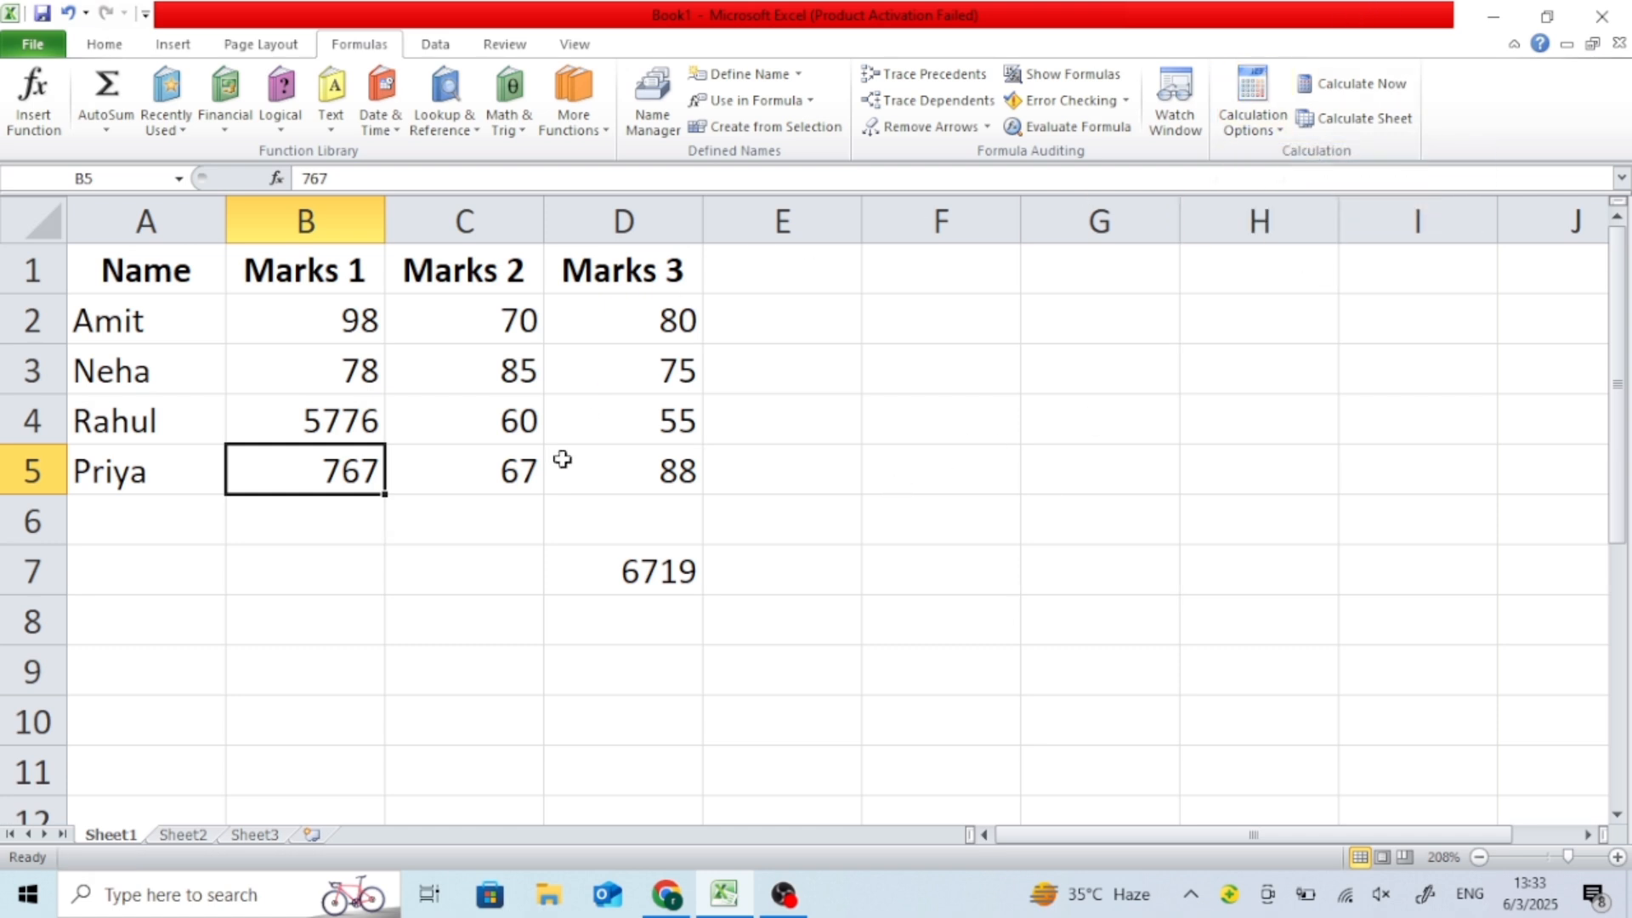